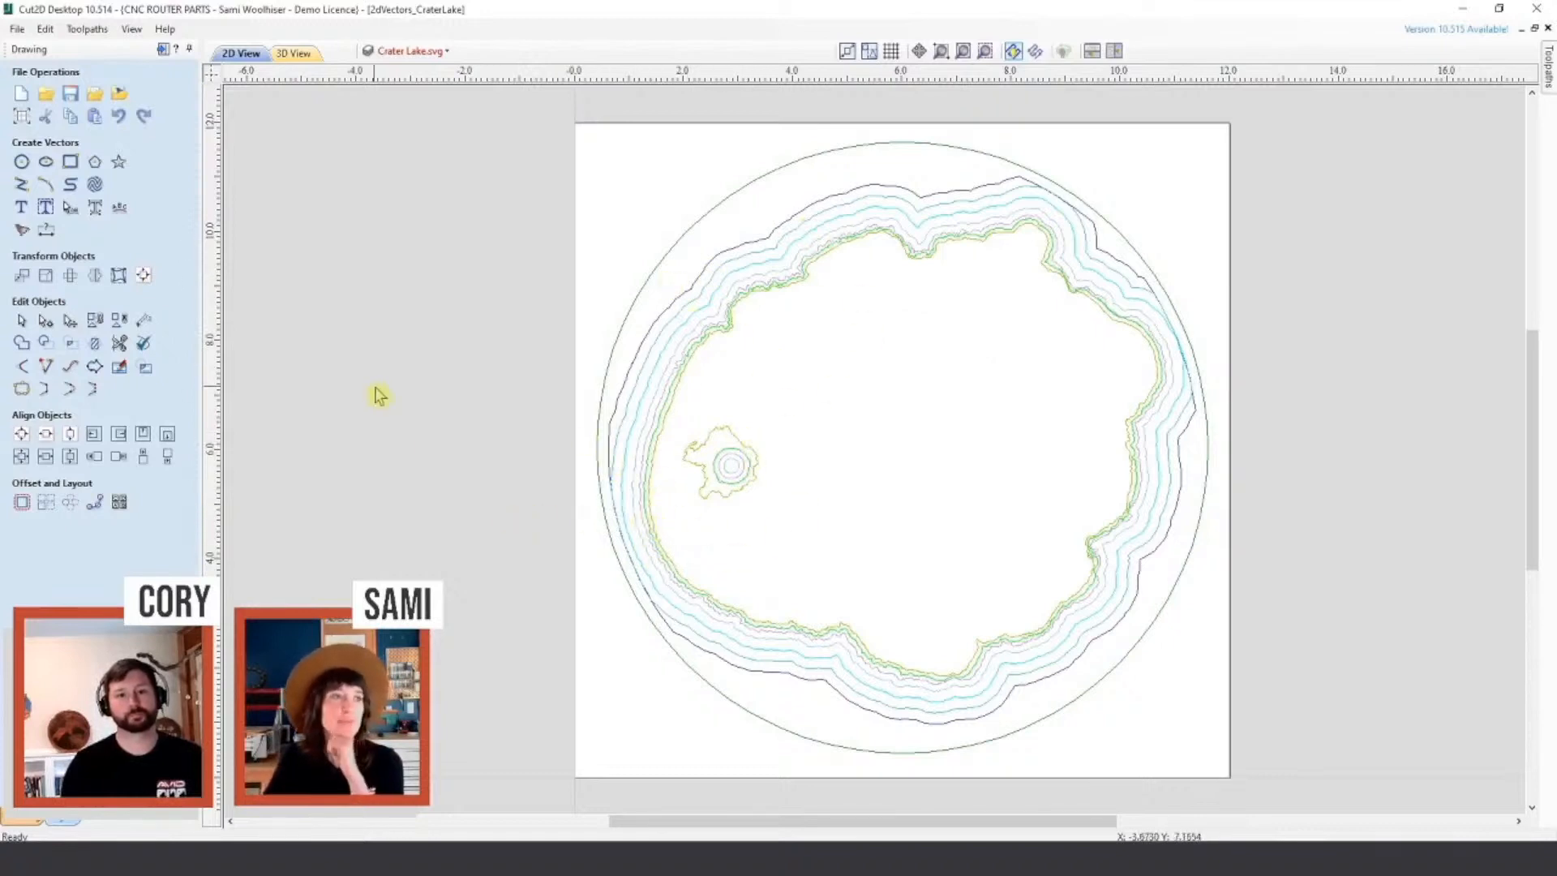
Step: Show the Crater Lake.svg layer and hide the Pocket1 through Pocket 8 and ExtProf_ThroughCut layers
left_click(63, 819)
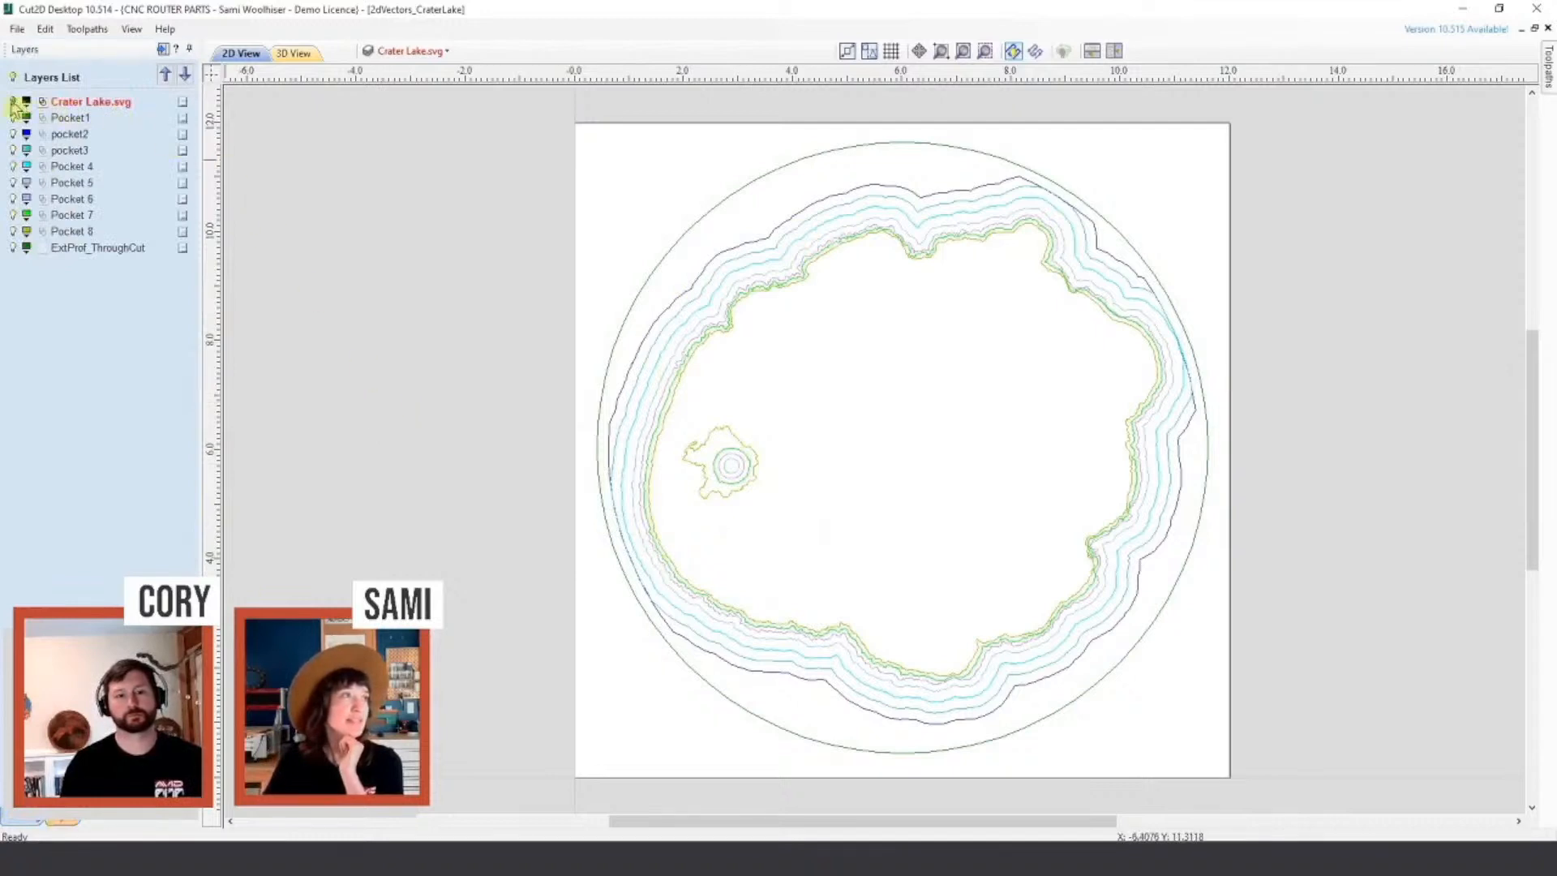
left_click(13, 102)
left_click(13, 118)
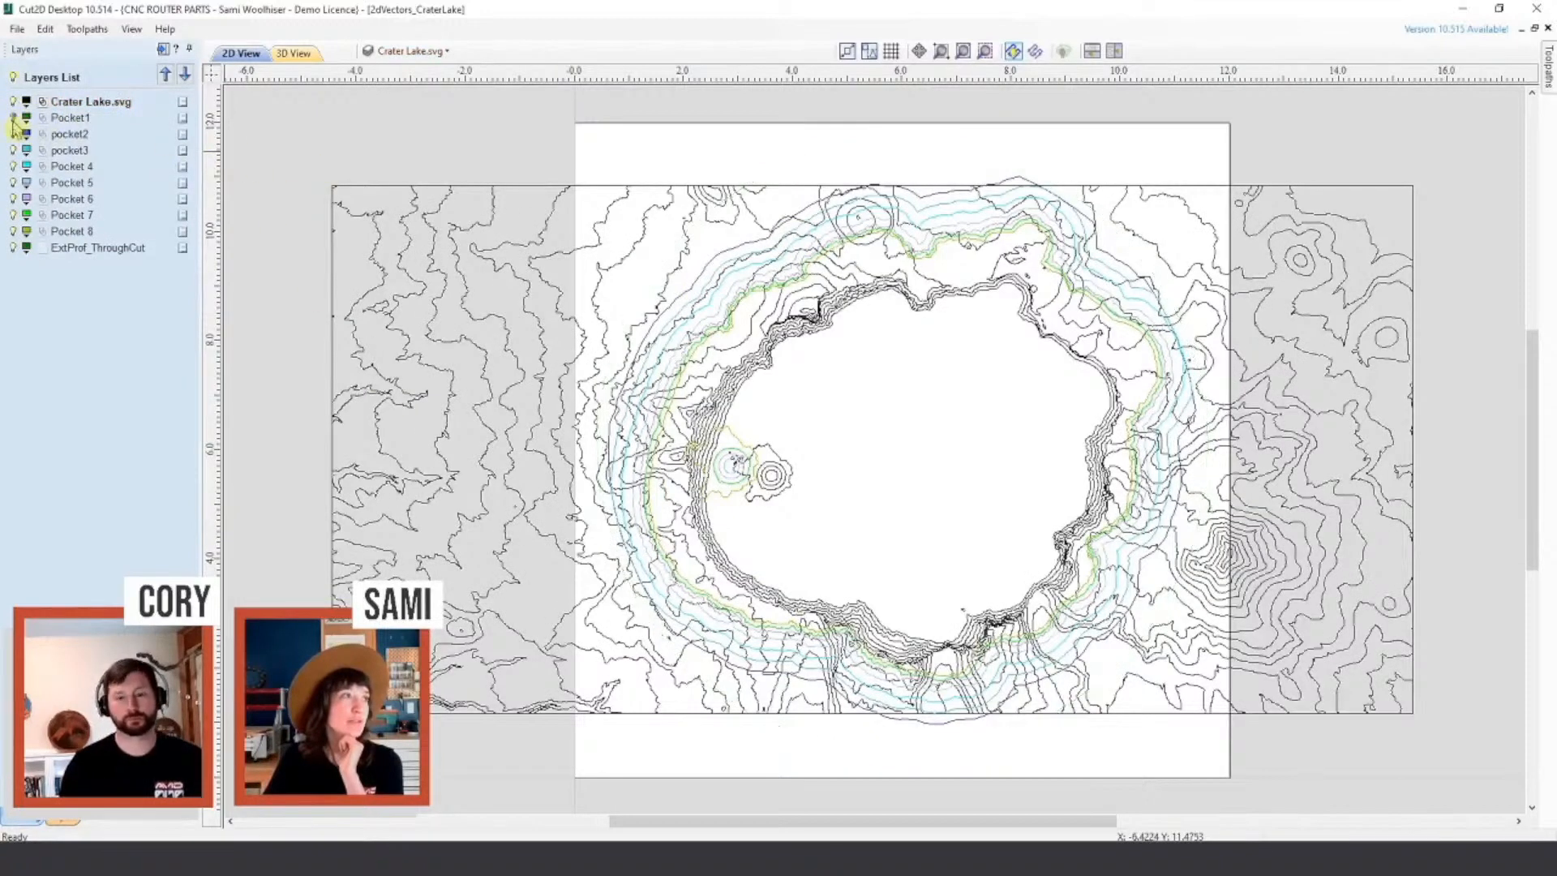
left_click(13, 133)
left_click(13, 150)
left_click(13, 166)
left_click(13, 182)
left_click(13, 199)
left_click(13, 215)
left_click(13, 231)
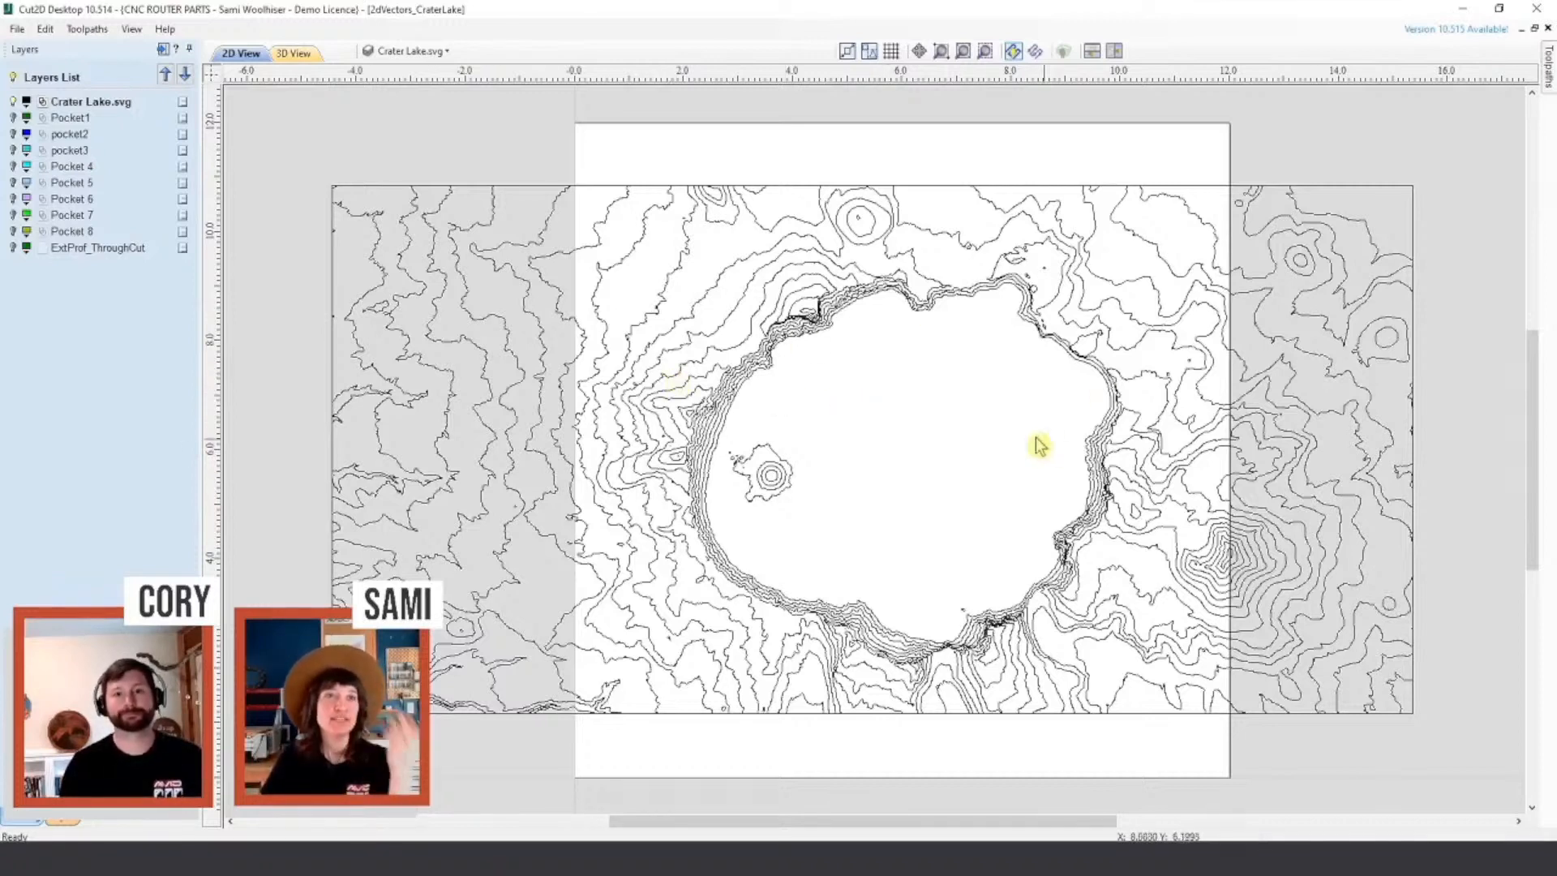
Step: Inspect individual contour lines around the crater rim and the small island on the imported map
scroll(1003, 366, "up", 2)
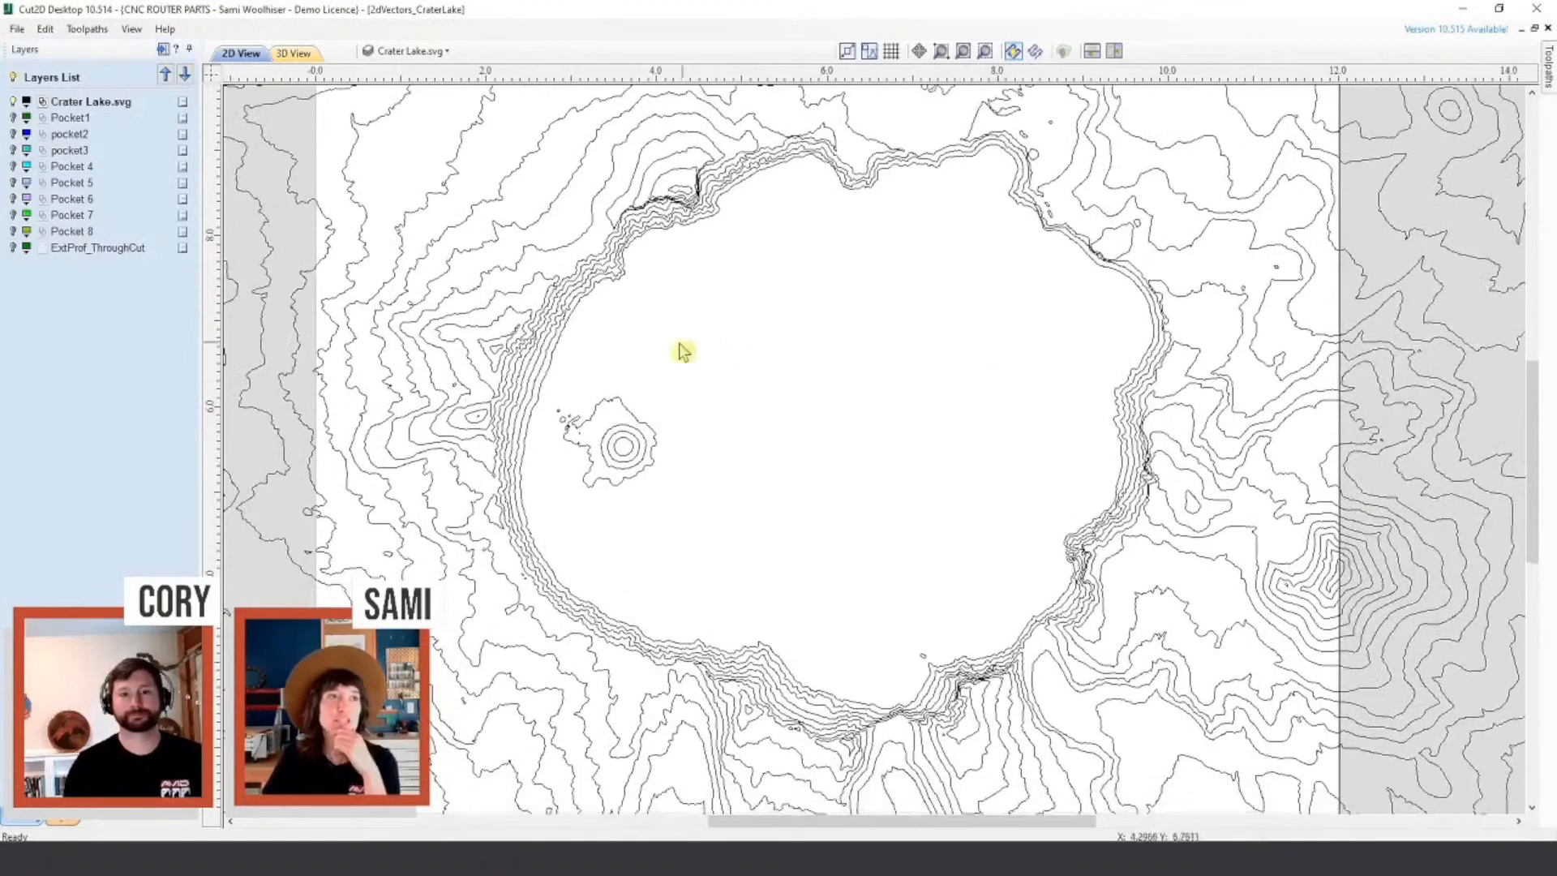
left_click(494, 483)
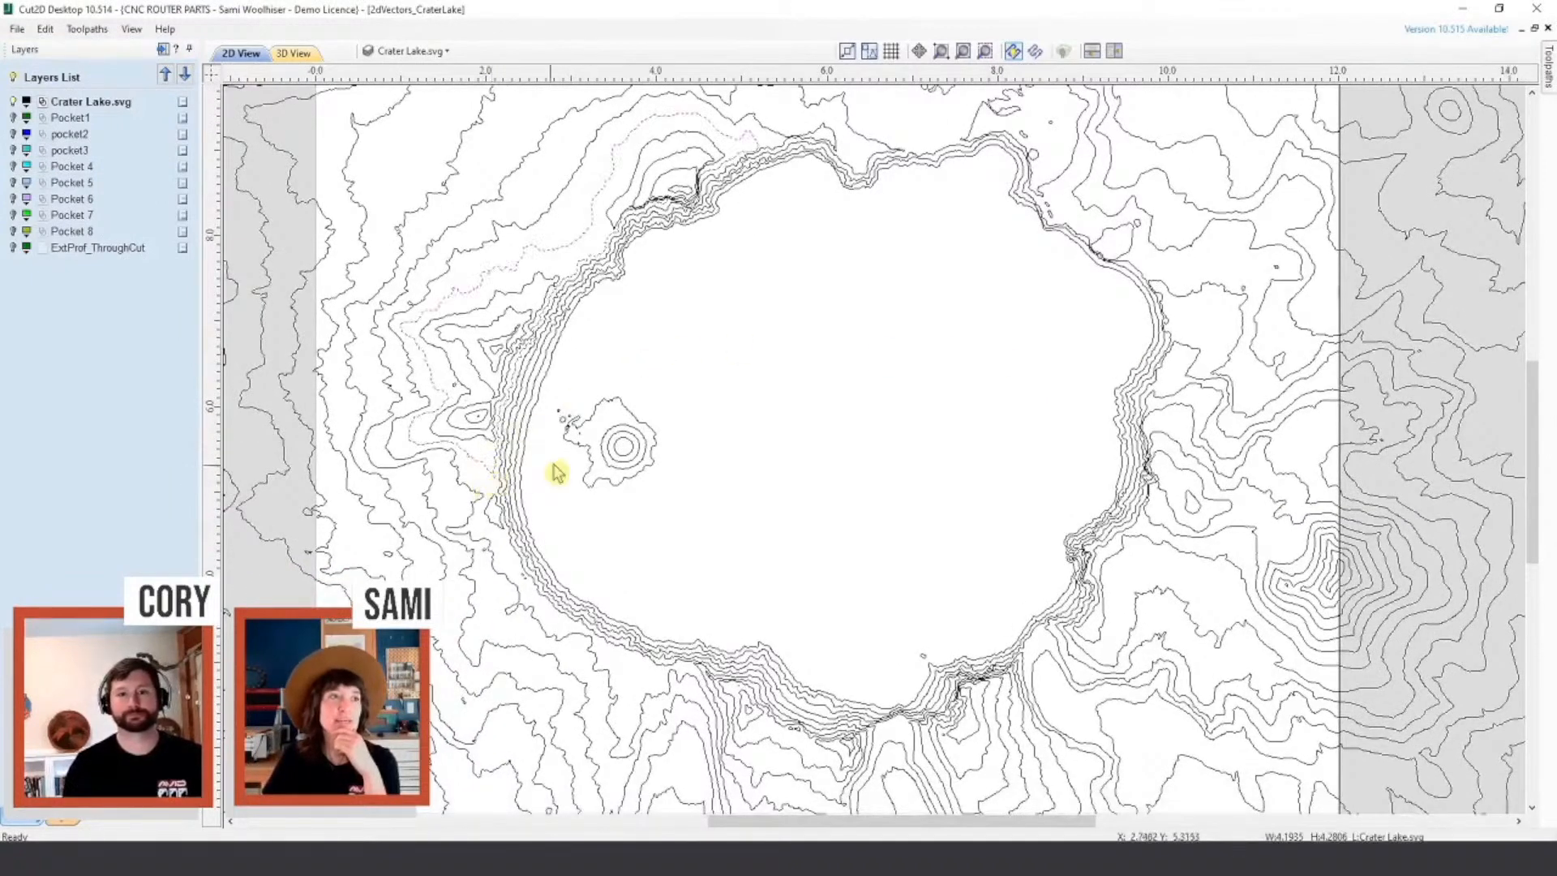
left_click(511, 531)
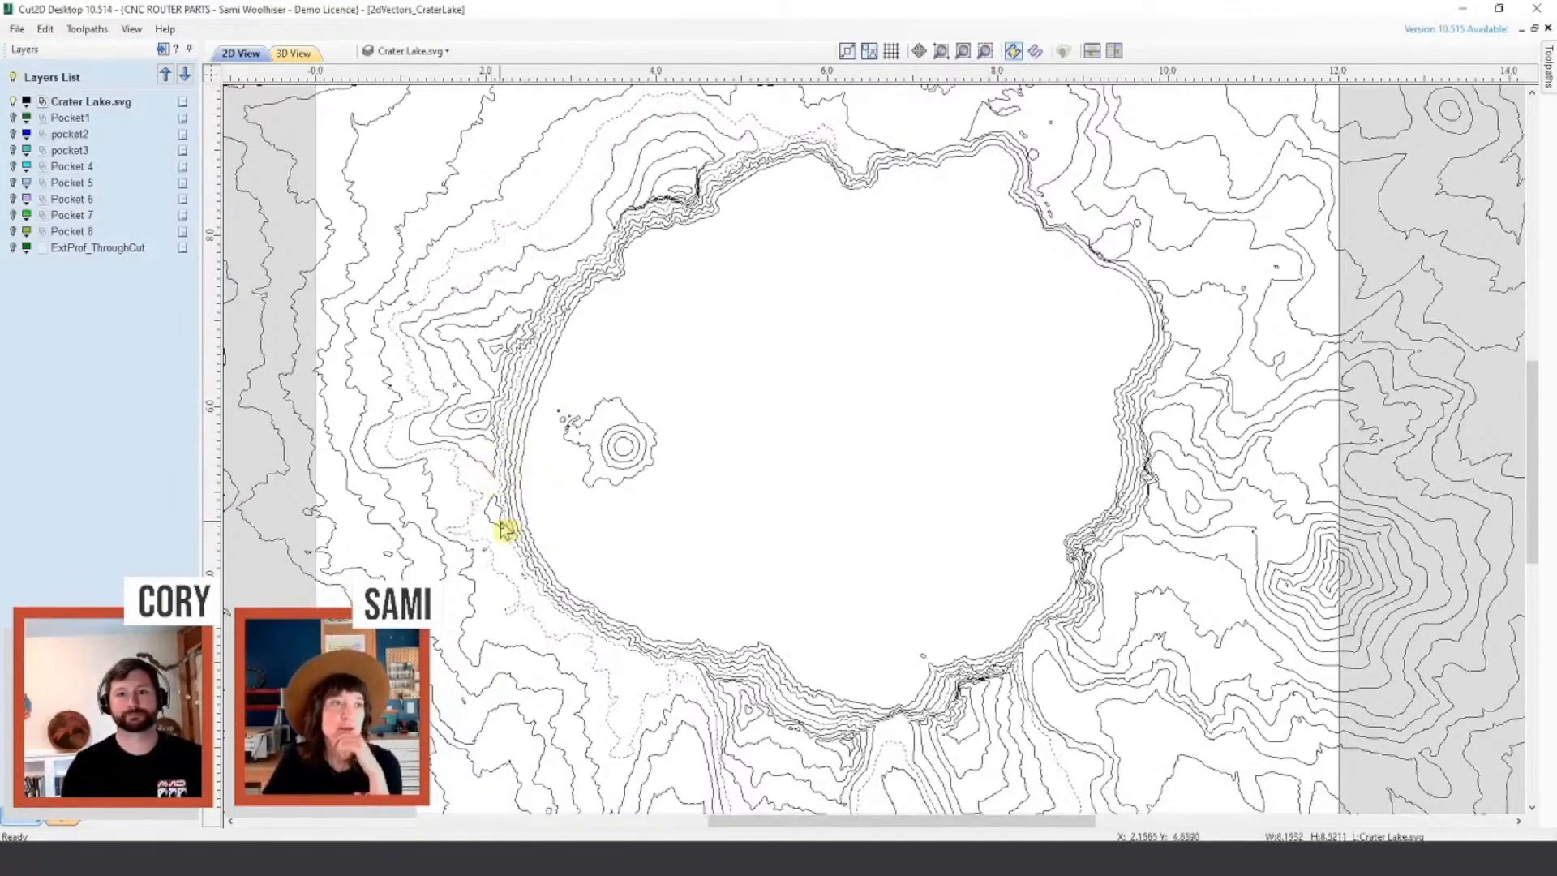
left_click(530, 522)
left_click(599, 512)
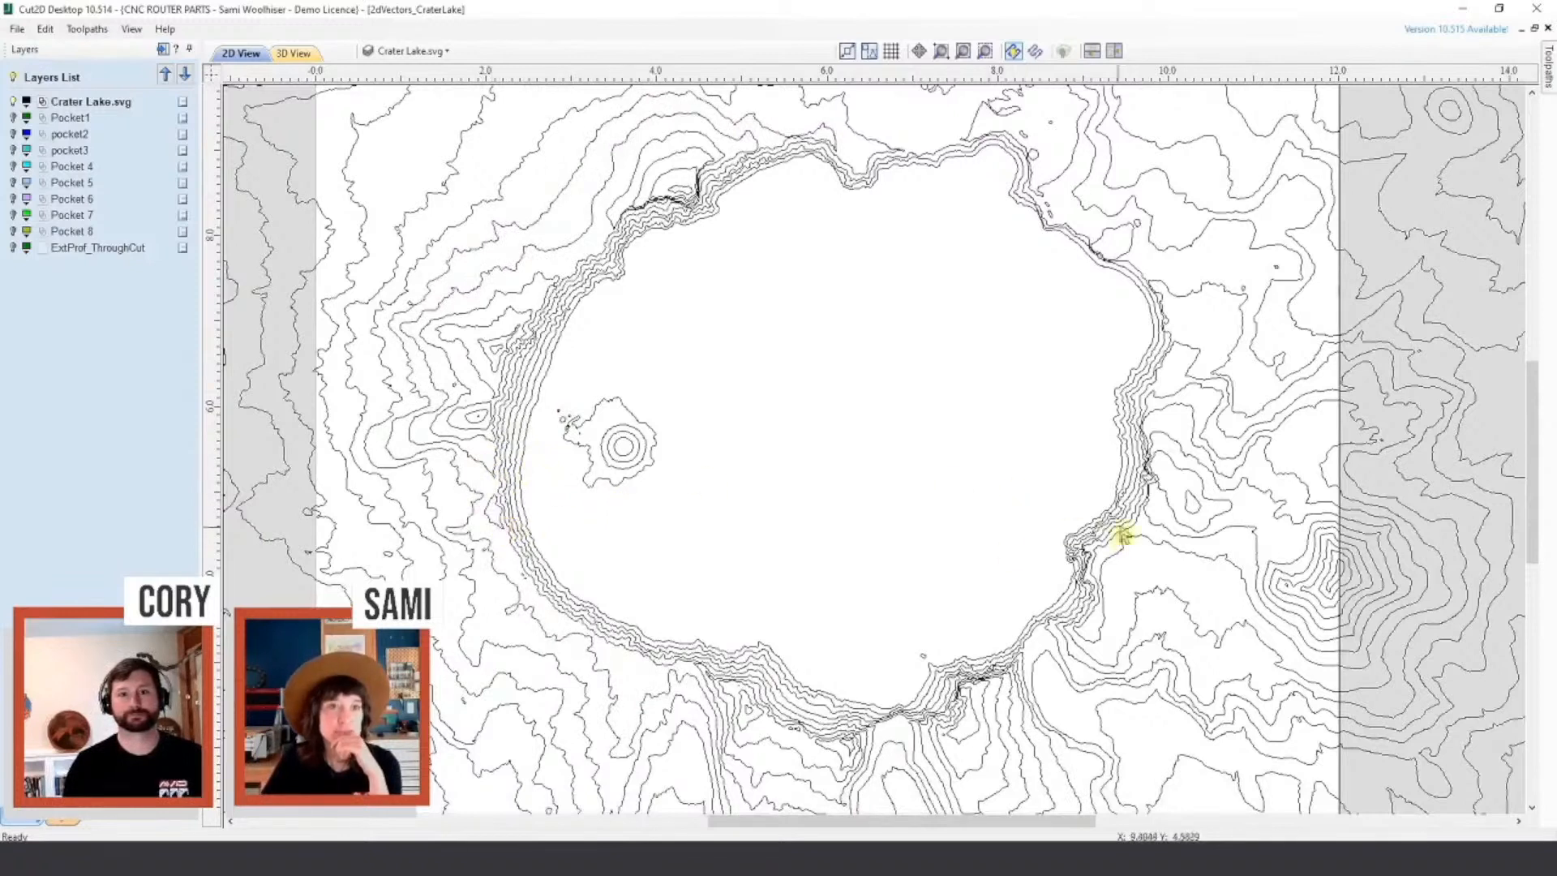
left_click(753, 719)
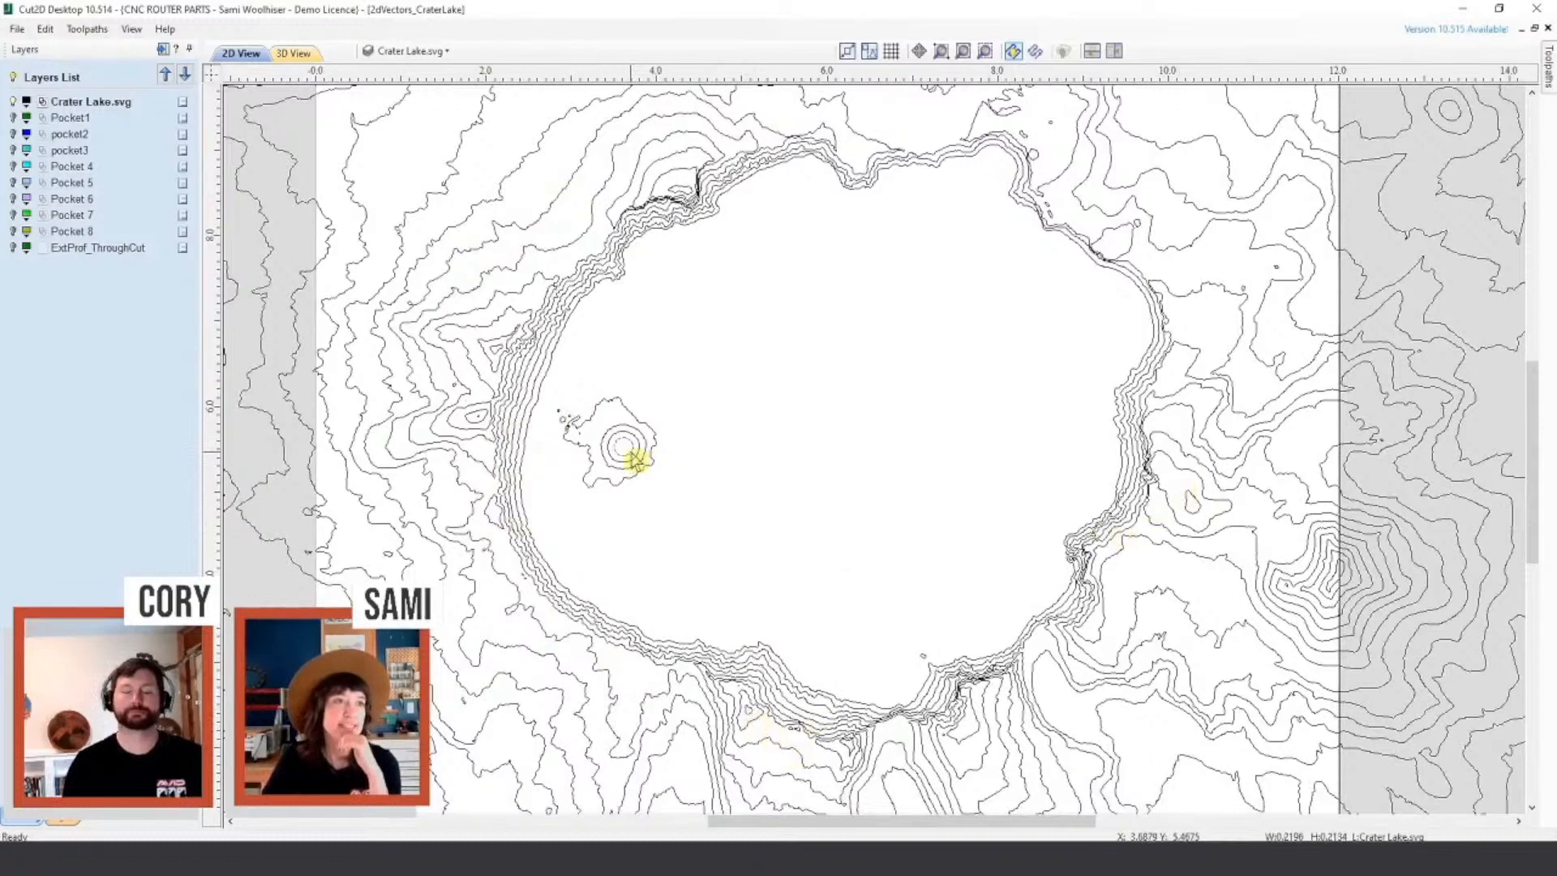
left_click(737, 601)
Step: Select the contours crossing the map's upper-left area and examine how far they run beyond the crater's lower rim
scroll(738, 601, "down", 3)
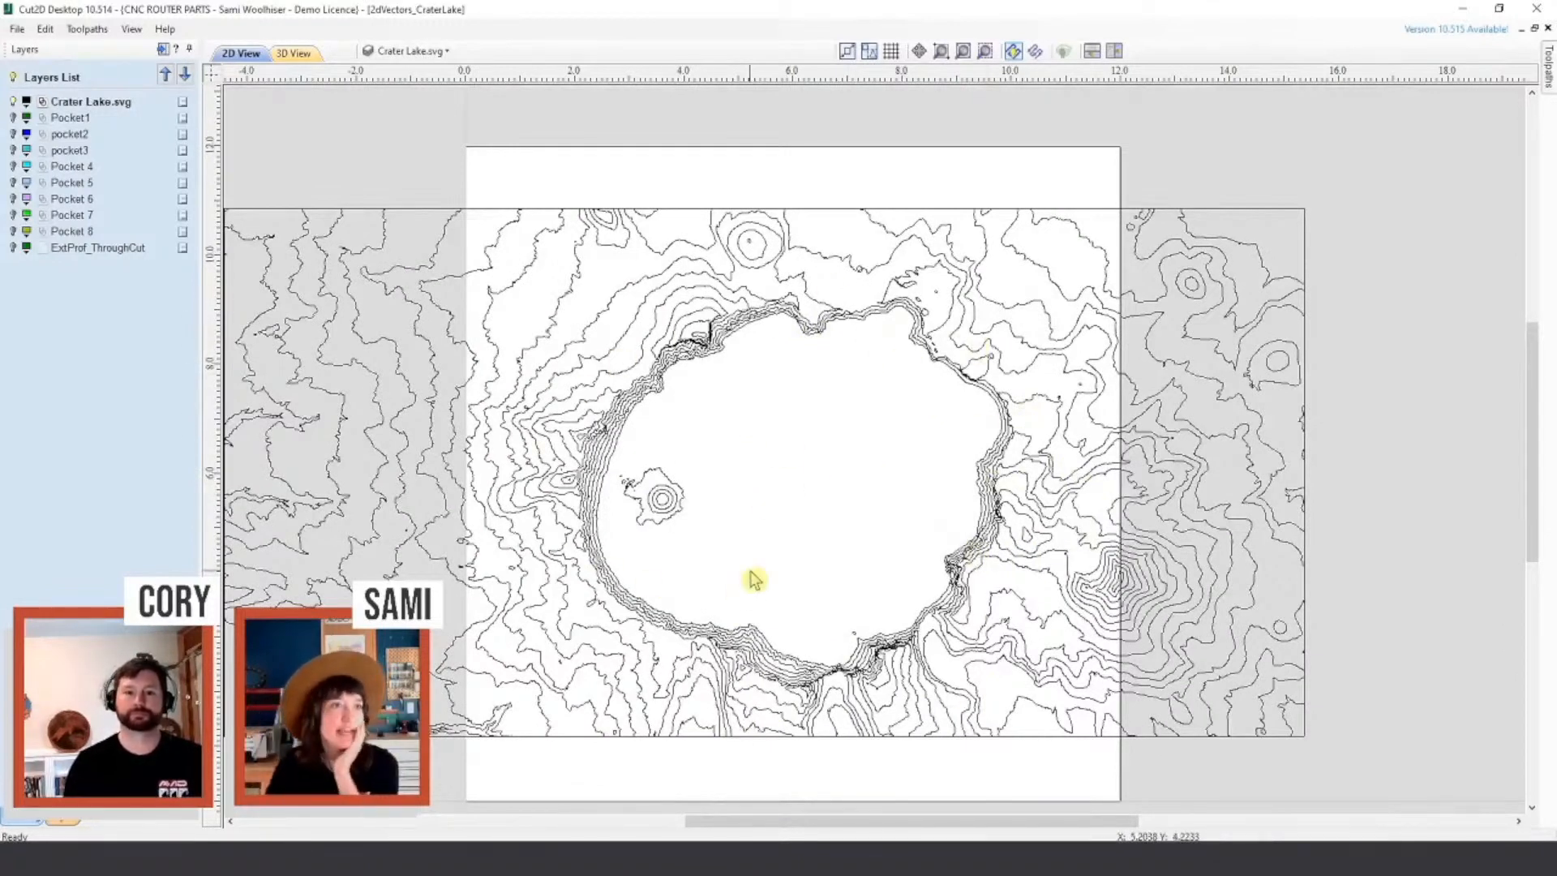
left_click_drag(598, 191, 357, 341)
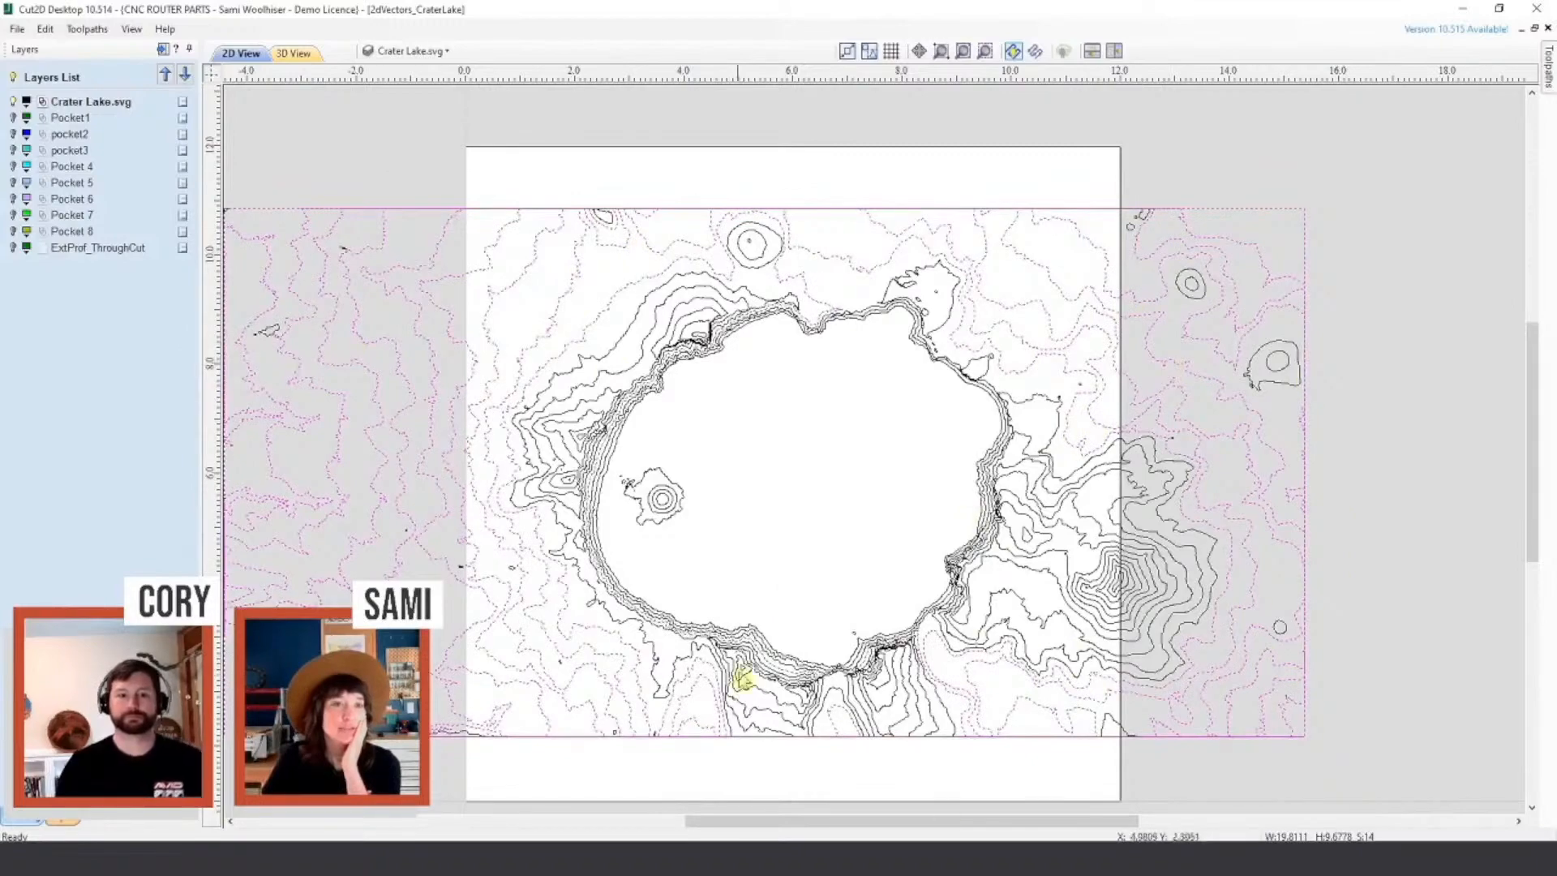
scroll(740, 674, "up", 4)
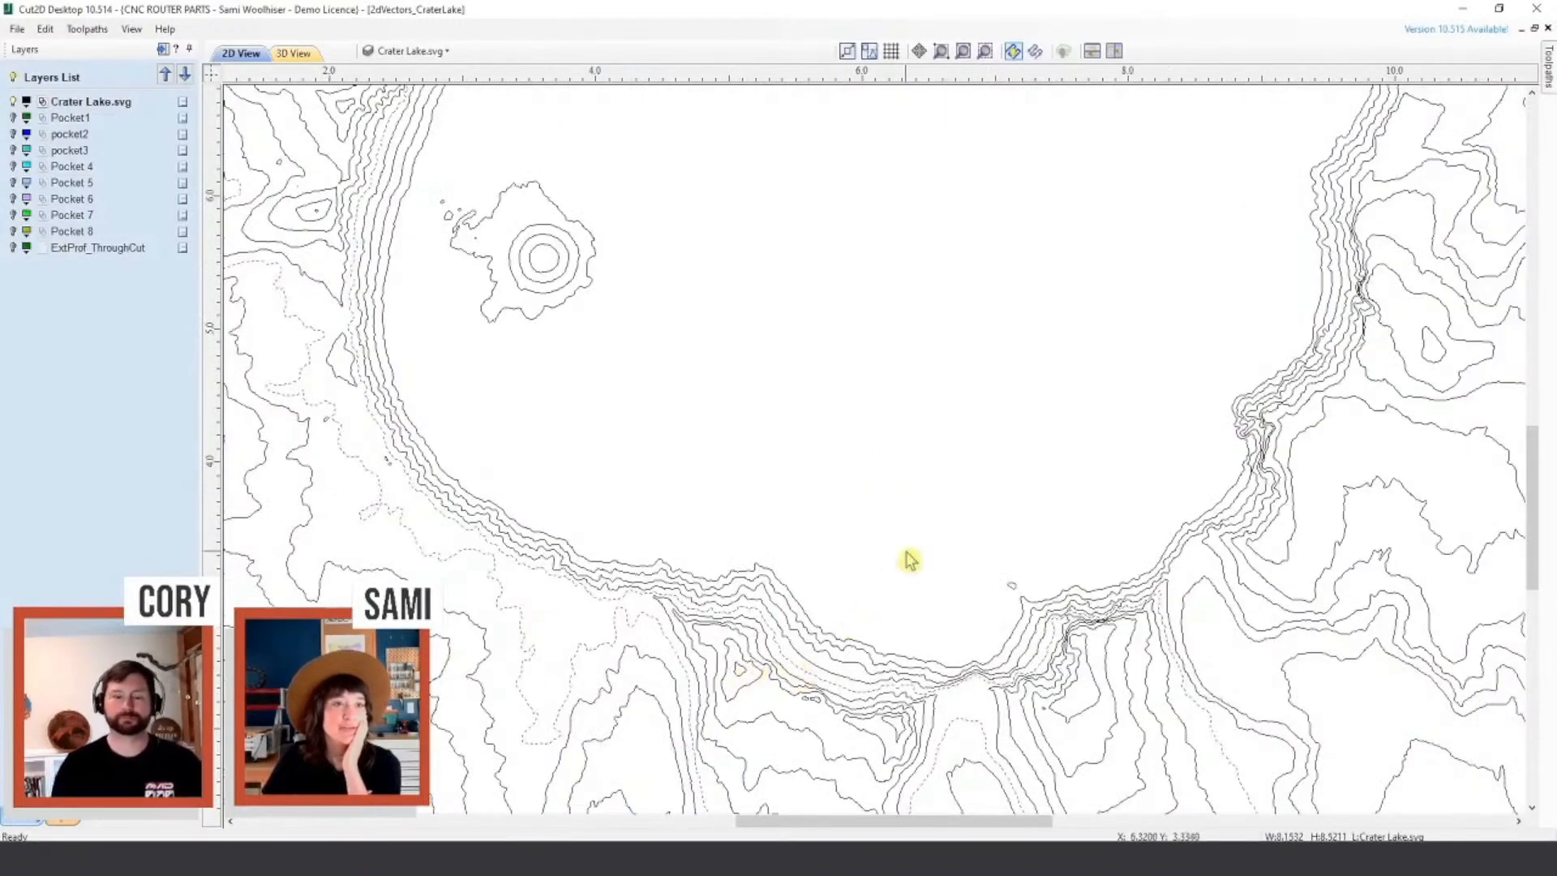
scroll(906, 559, "down", 3)
middle_click_drag(859, 391, 808, 448)
Step: Hide the Crater Lake.svg layer, show the Pocket1 through Pocket 8 layers, and make Pocket1 the active layer
left_click(12, 102)
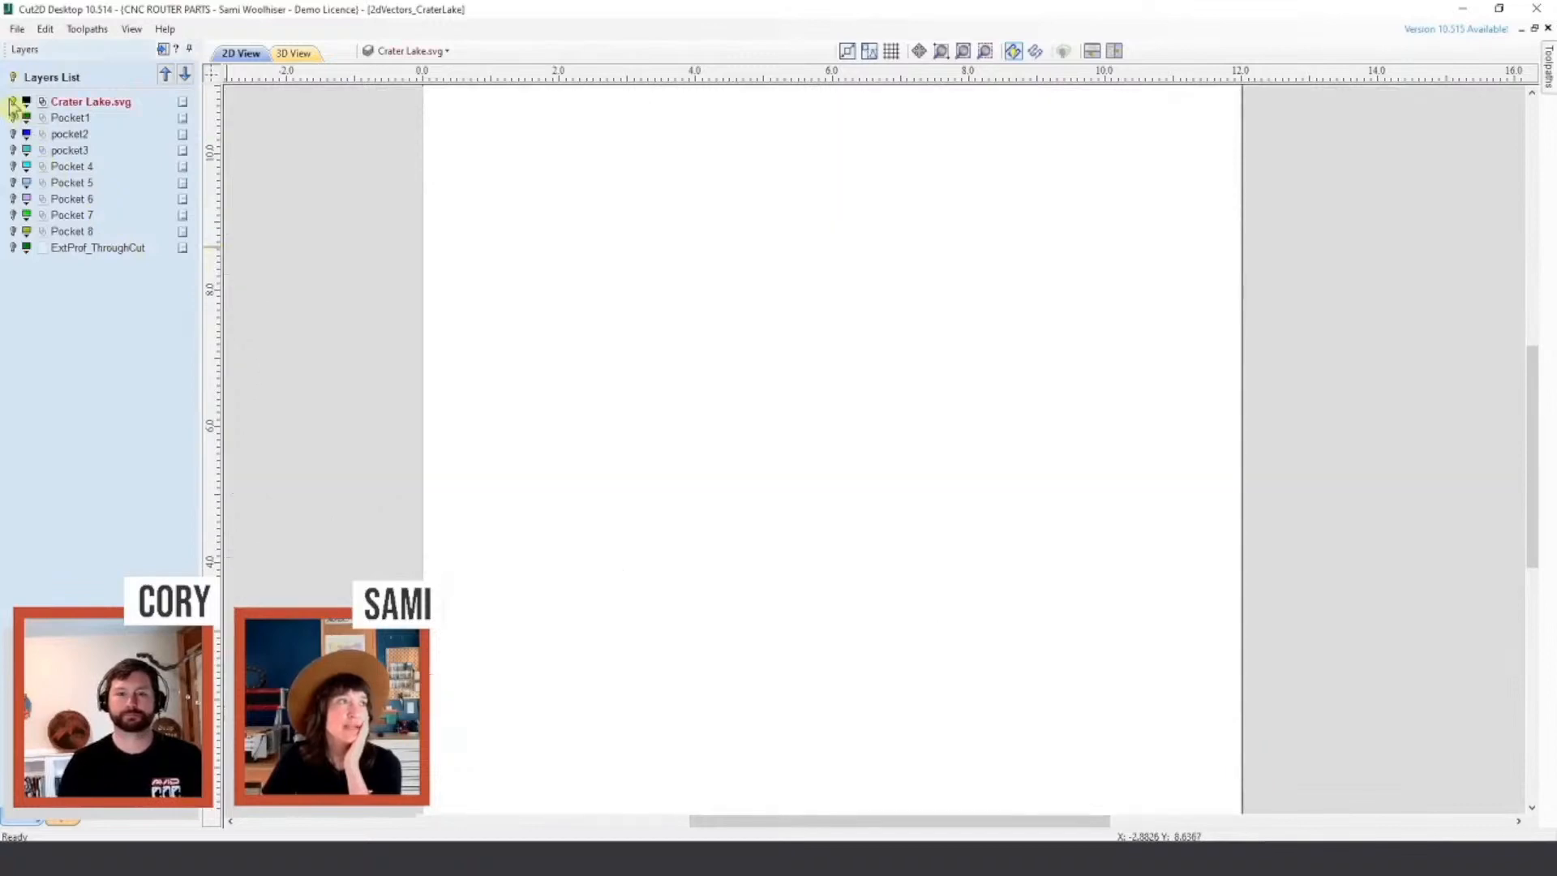
left_click(12, 119)
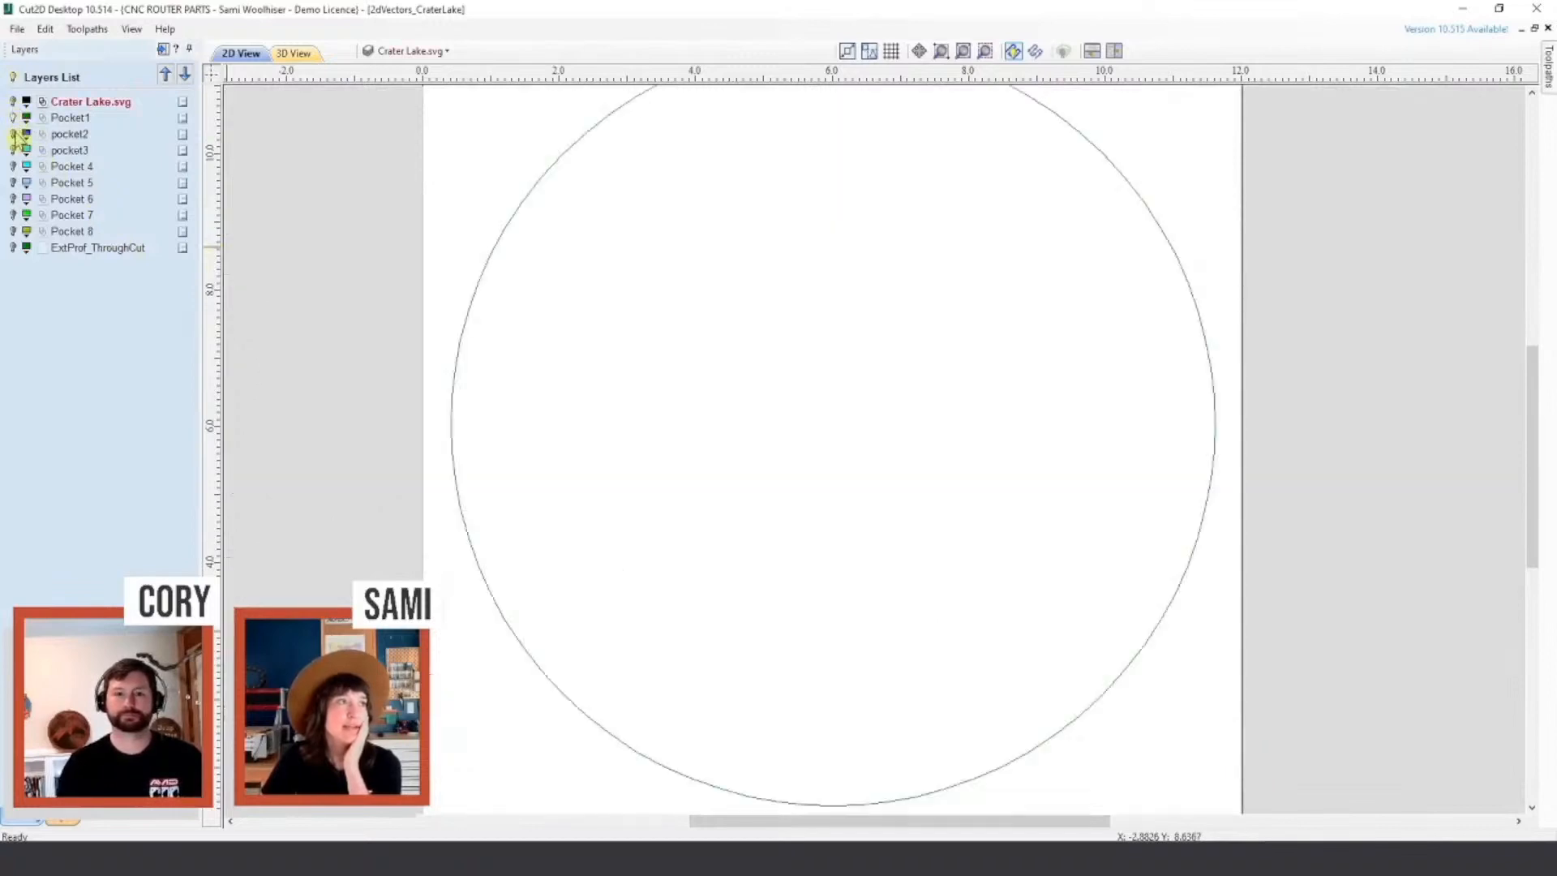
left_click(13, 134)
left_click(13, 150)
left_click(12, 167)
middle_click_drag(988, 309, 1028, 324)
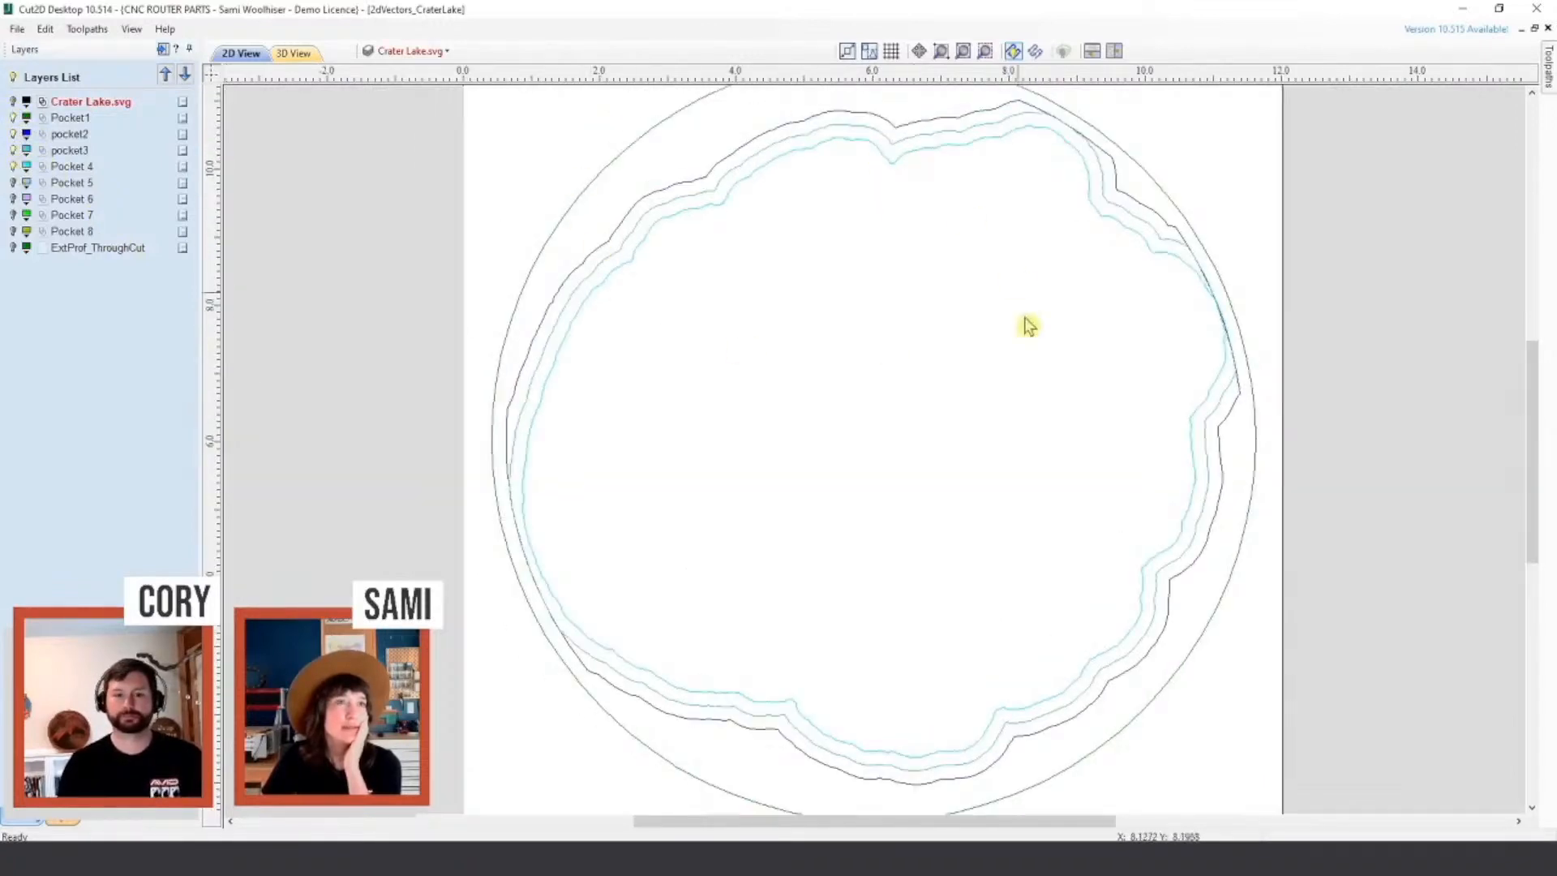
left_click(13, 184)
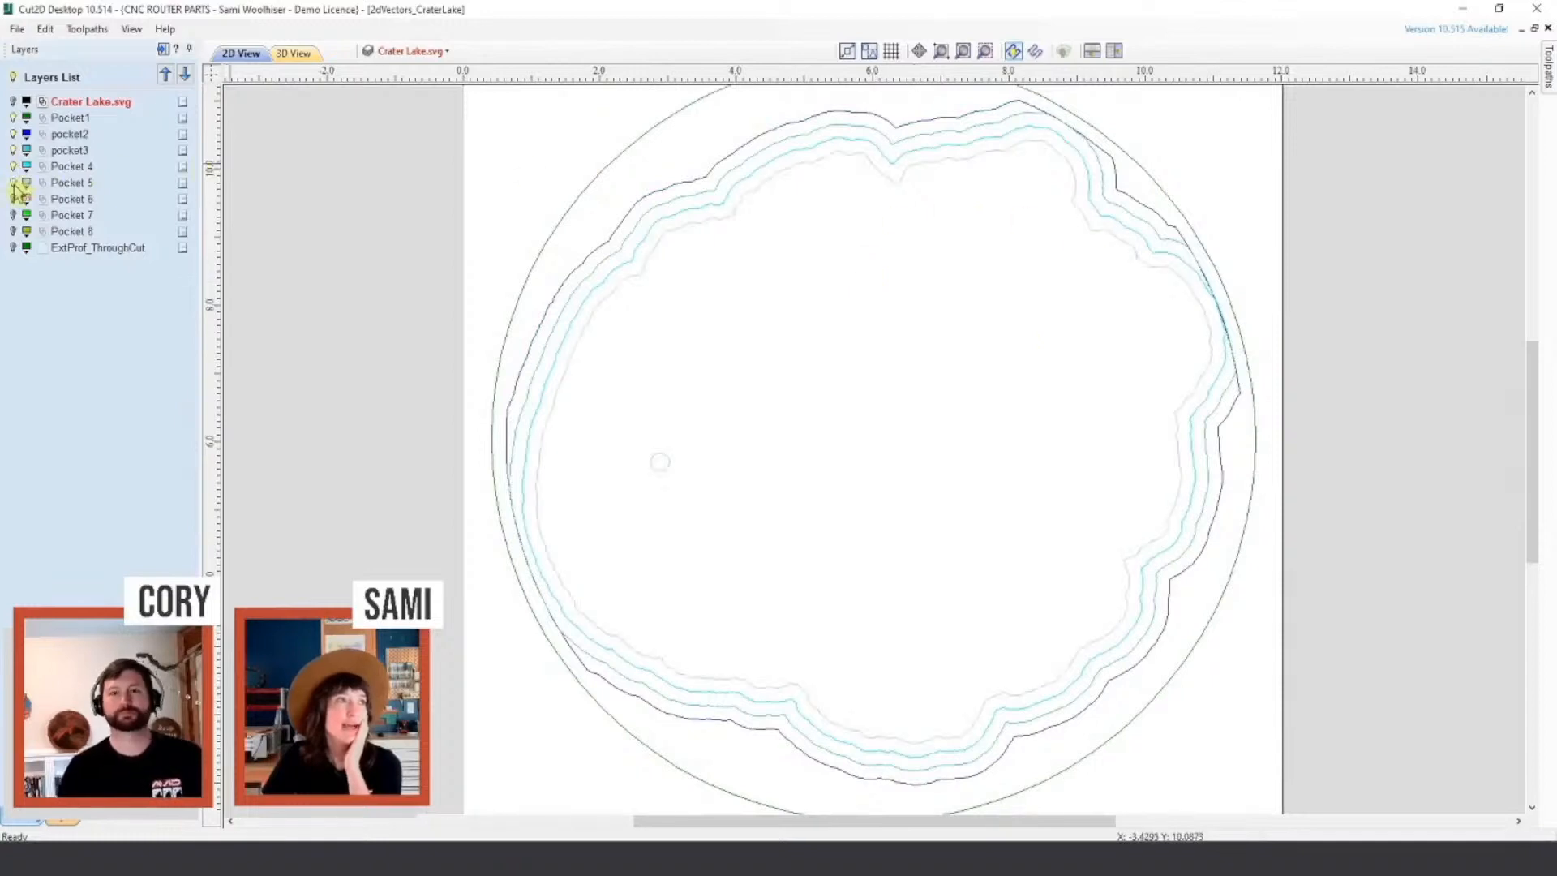
left_click(13, 199)
left_click(13, 215)
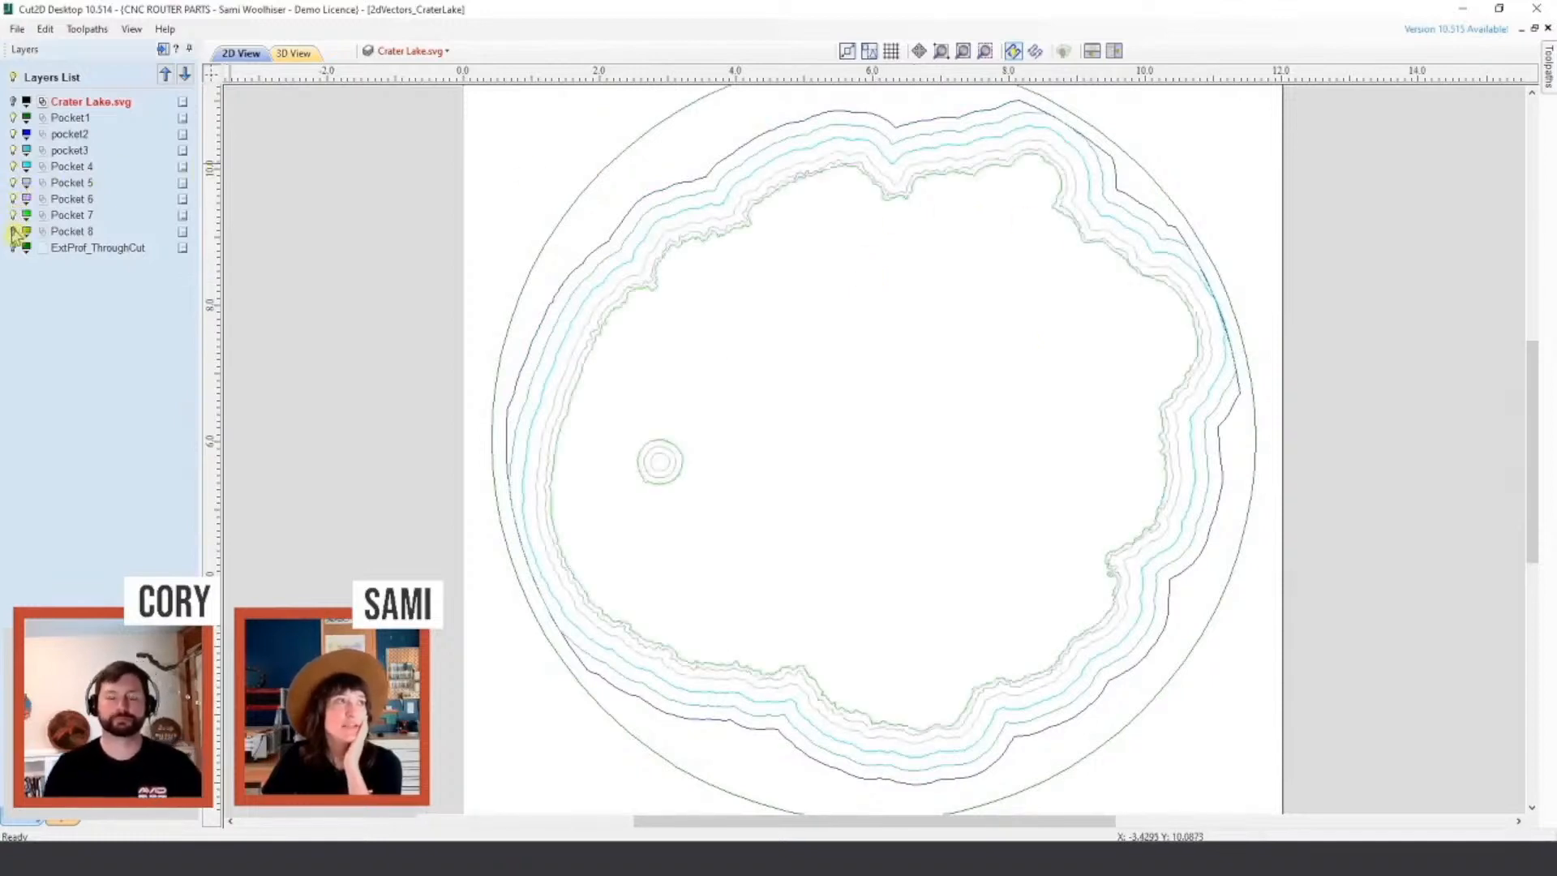
left_click(13, 232)
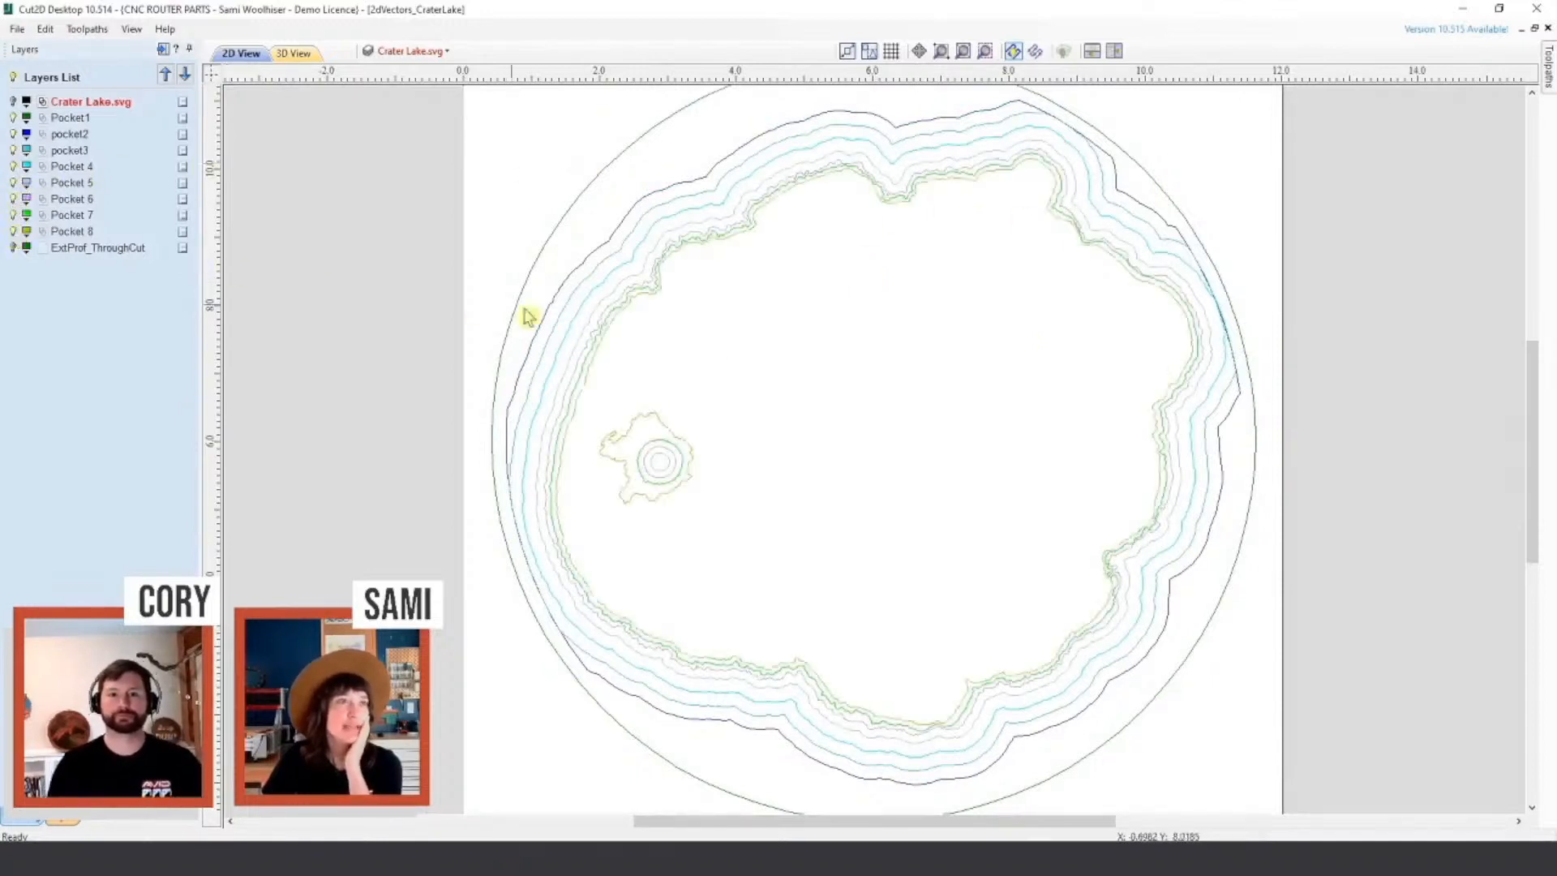
left_click(86, 120)
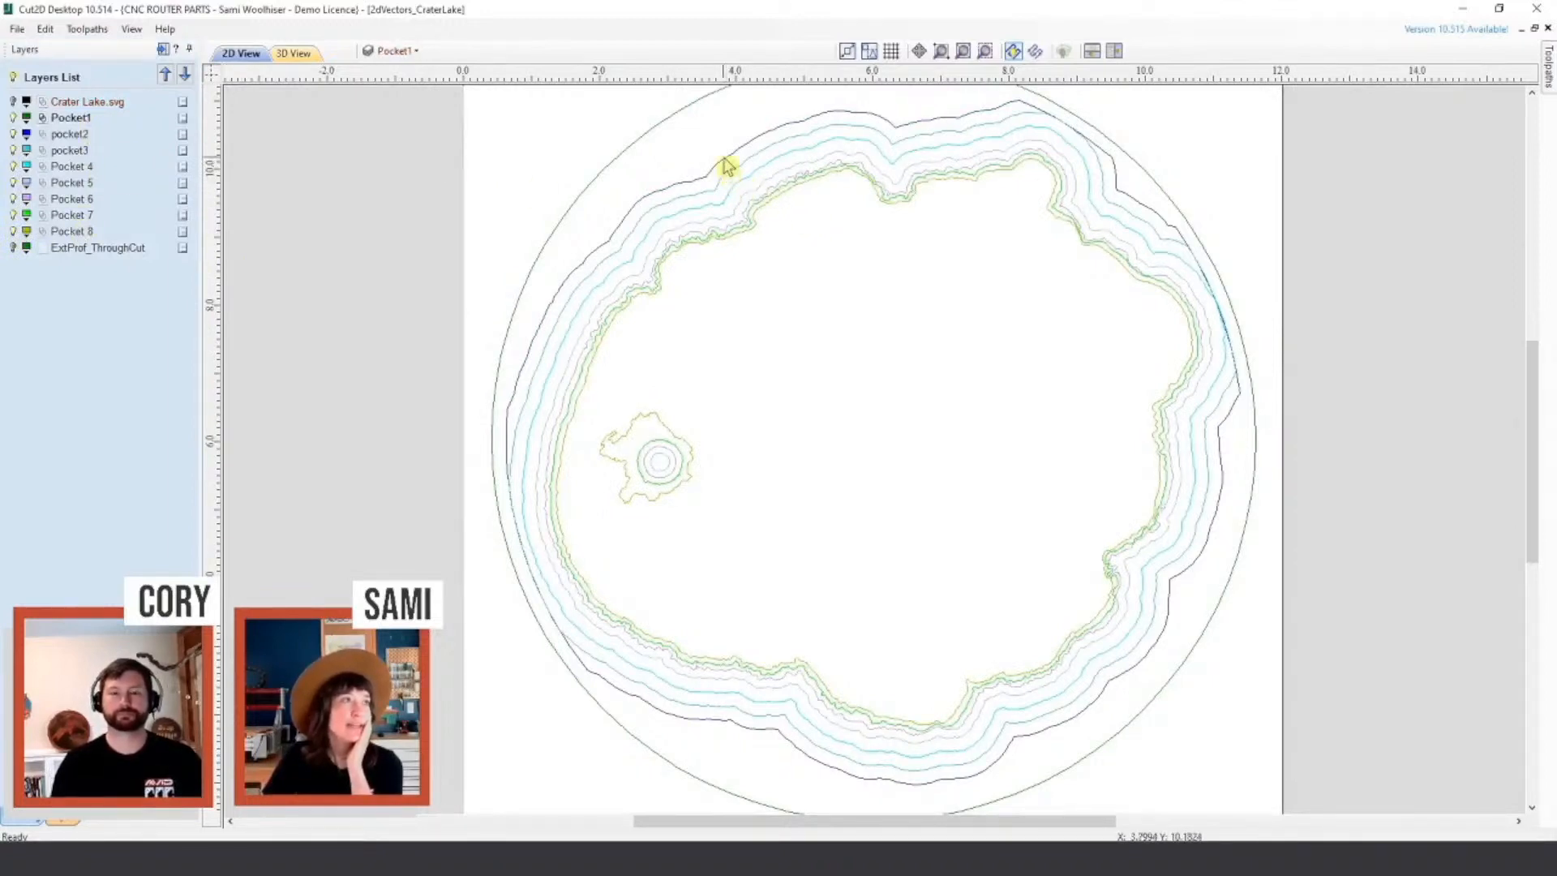
Step: Examine the pocket boundary vectors from the outer circle inward, including the inner Pocket 5 circle on the island
left_click(644, 143)
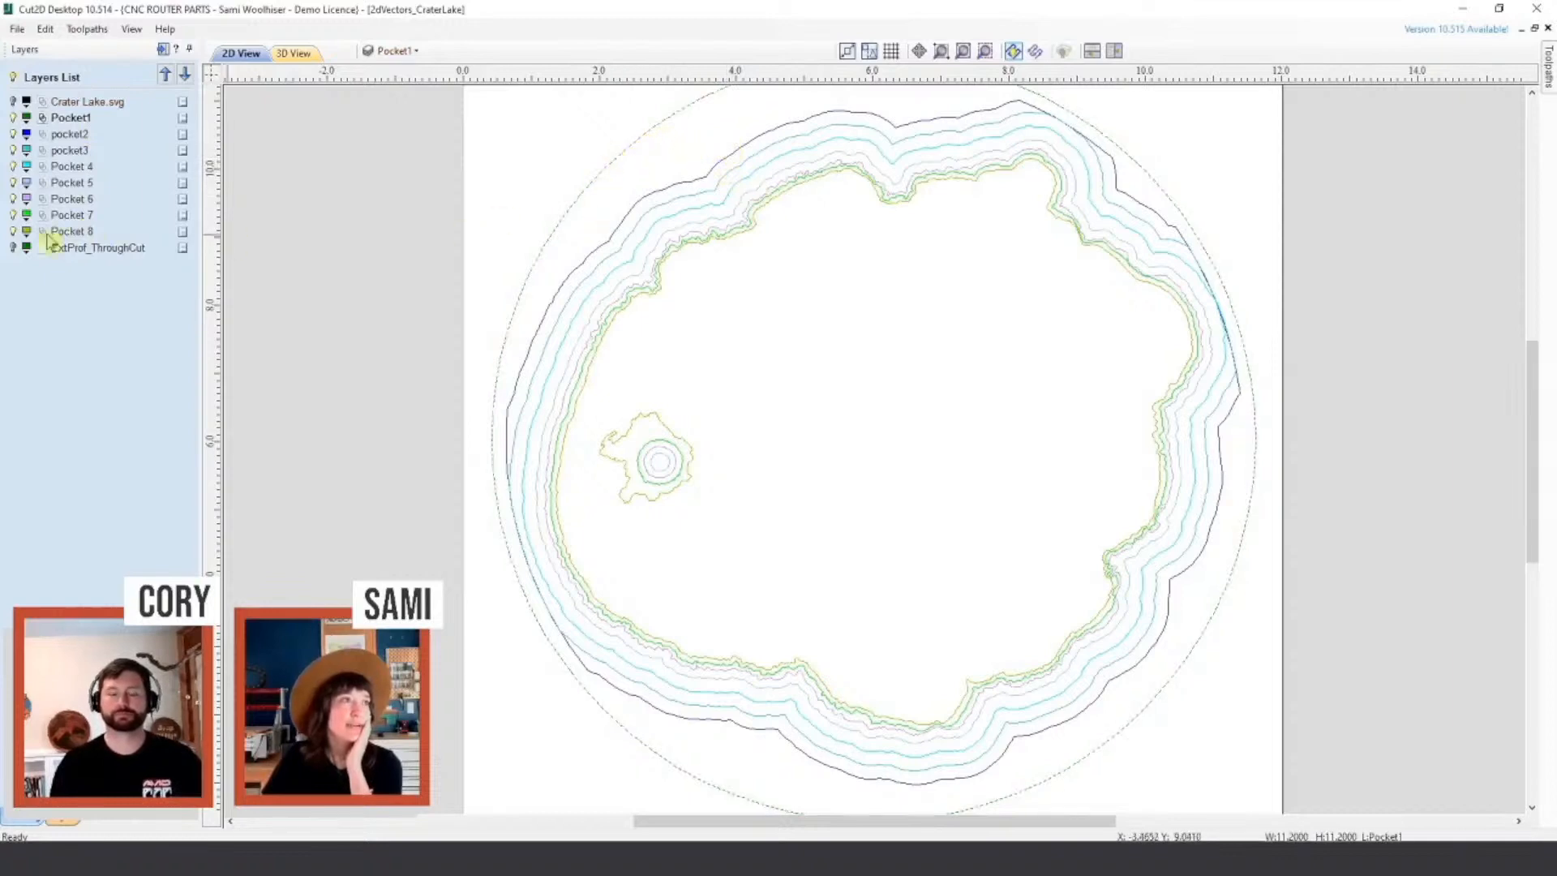
left_click(673, 198)
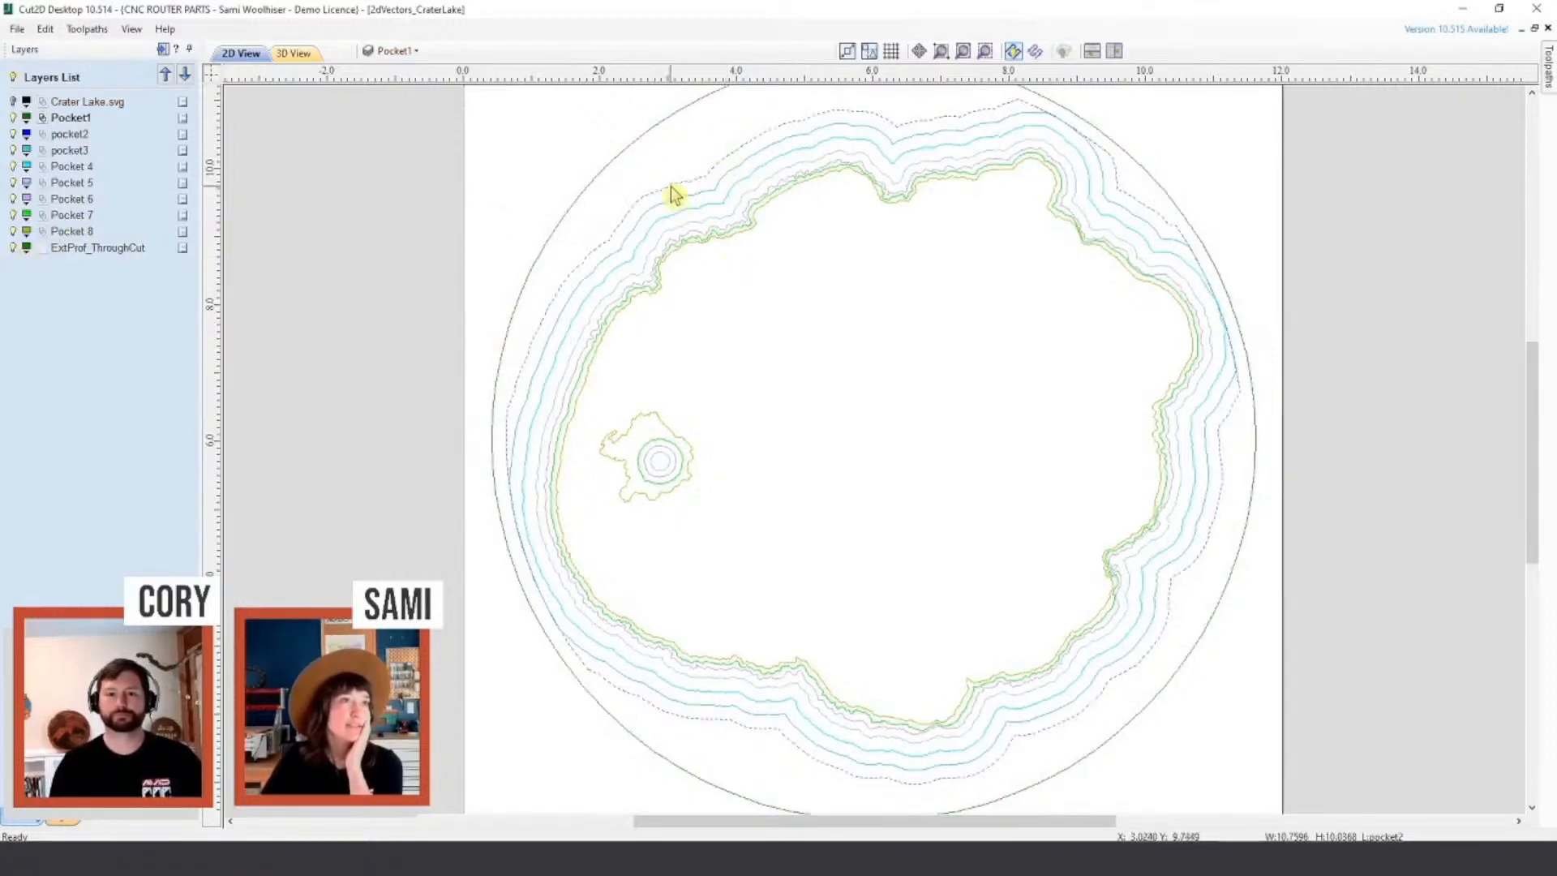
left_click(671, 222)
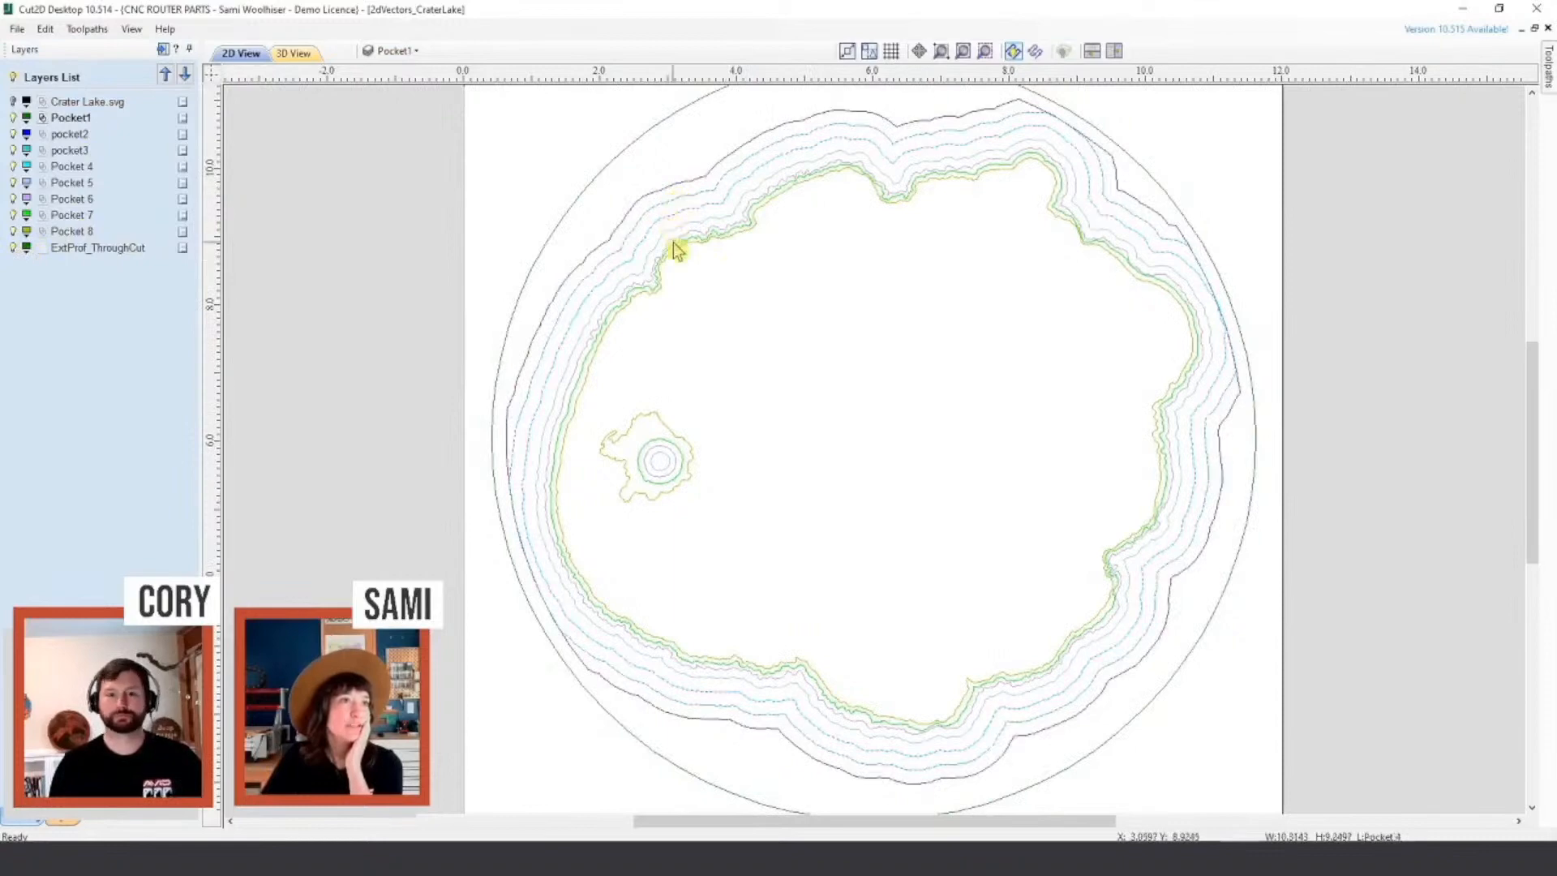
left_click(674, 231)
scroll(688, 430, "up", 3)
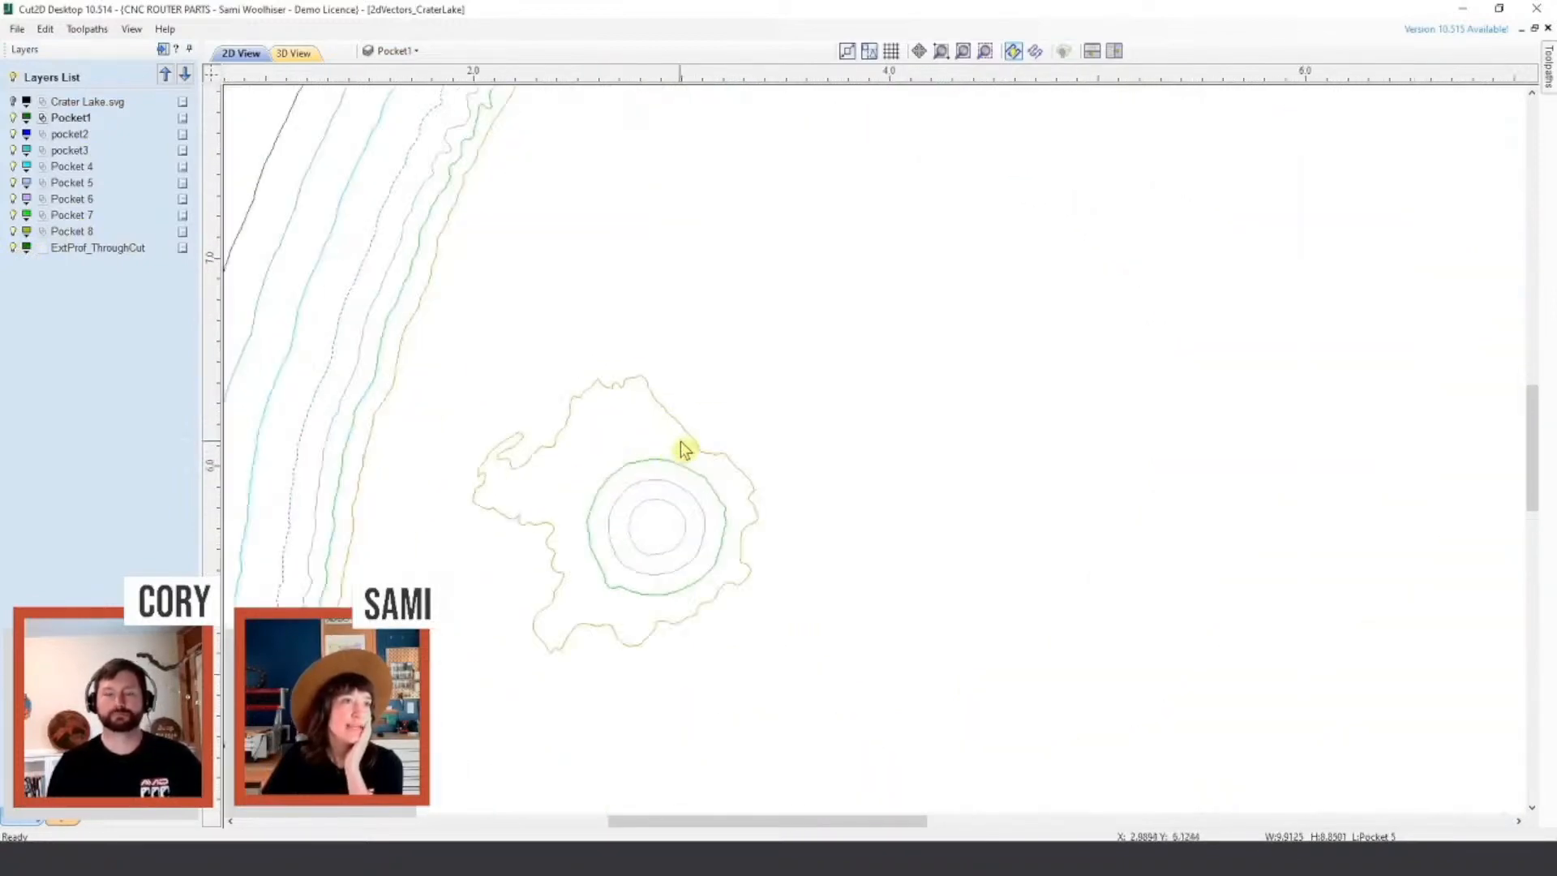
middle_click_drag(694, 442, 892, 428)
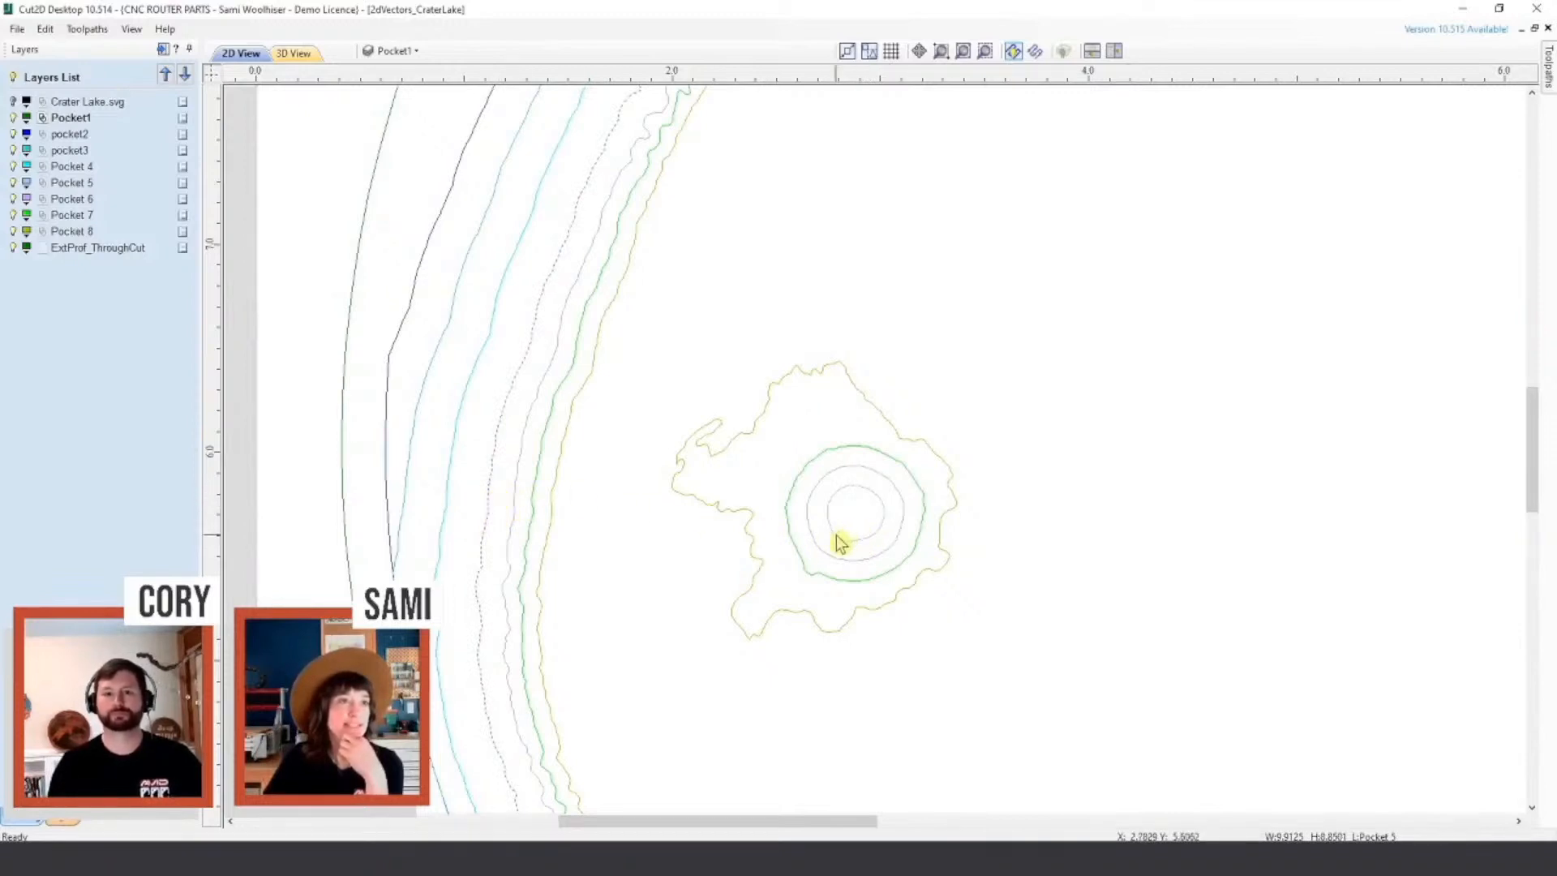
scroll(556, 491, "down", 5)
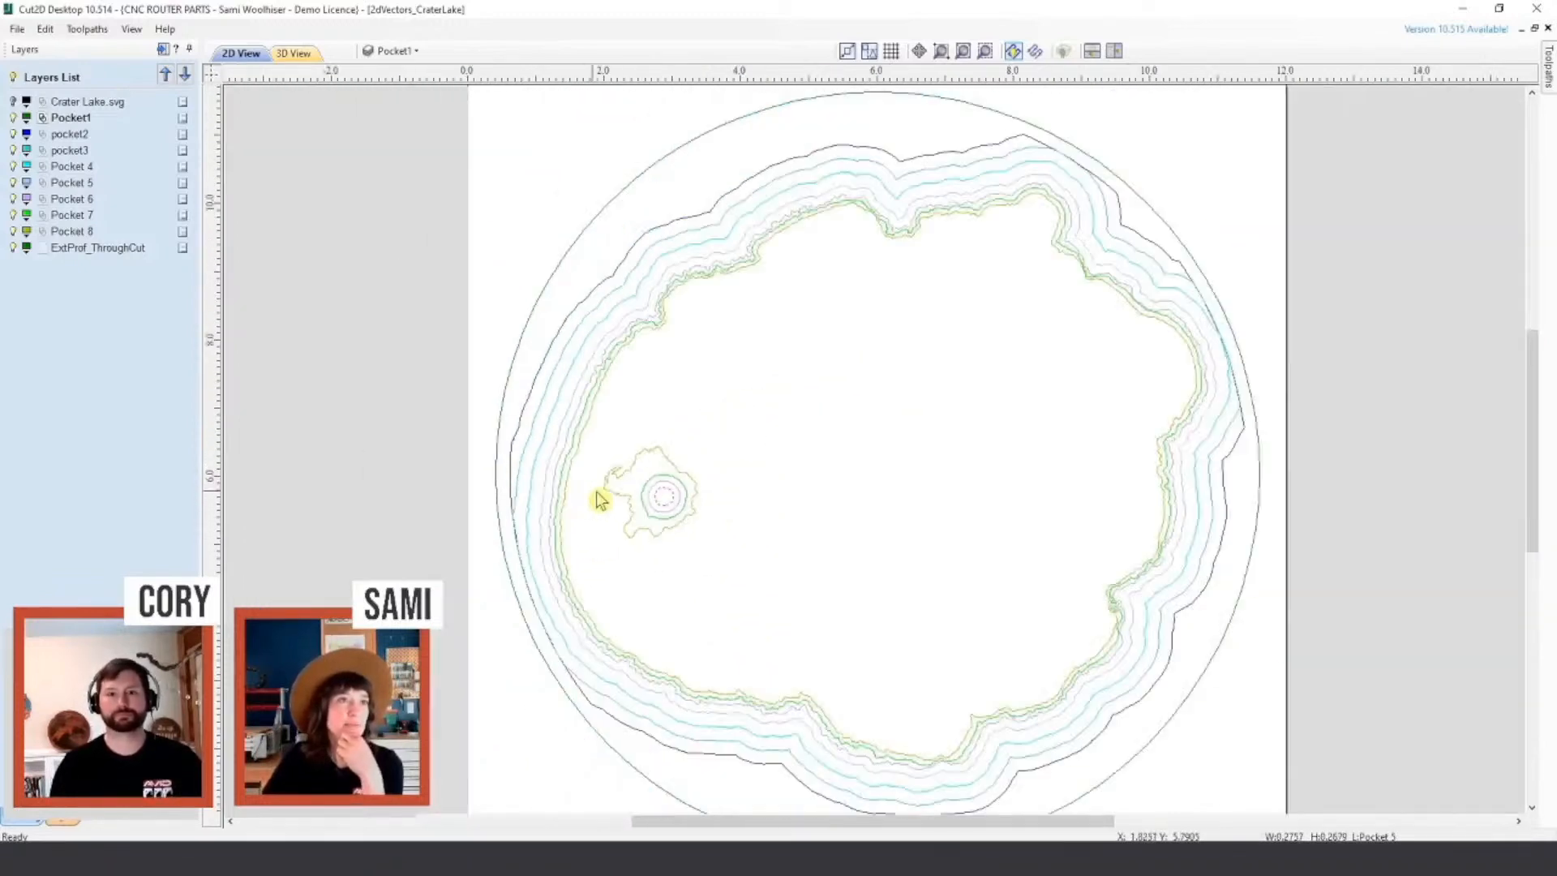
scroll(800, 489, "down", 2)
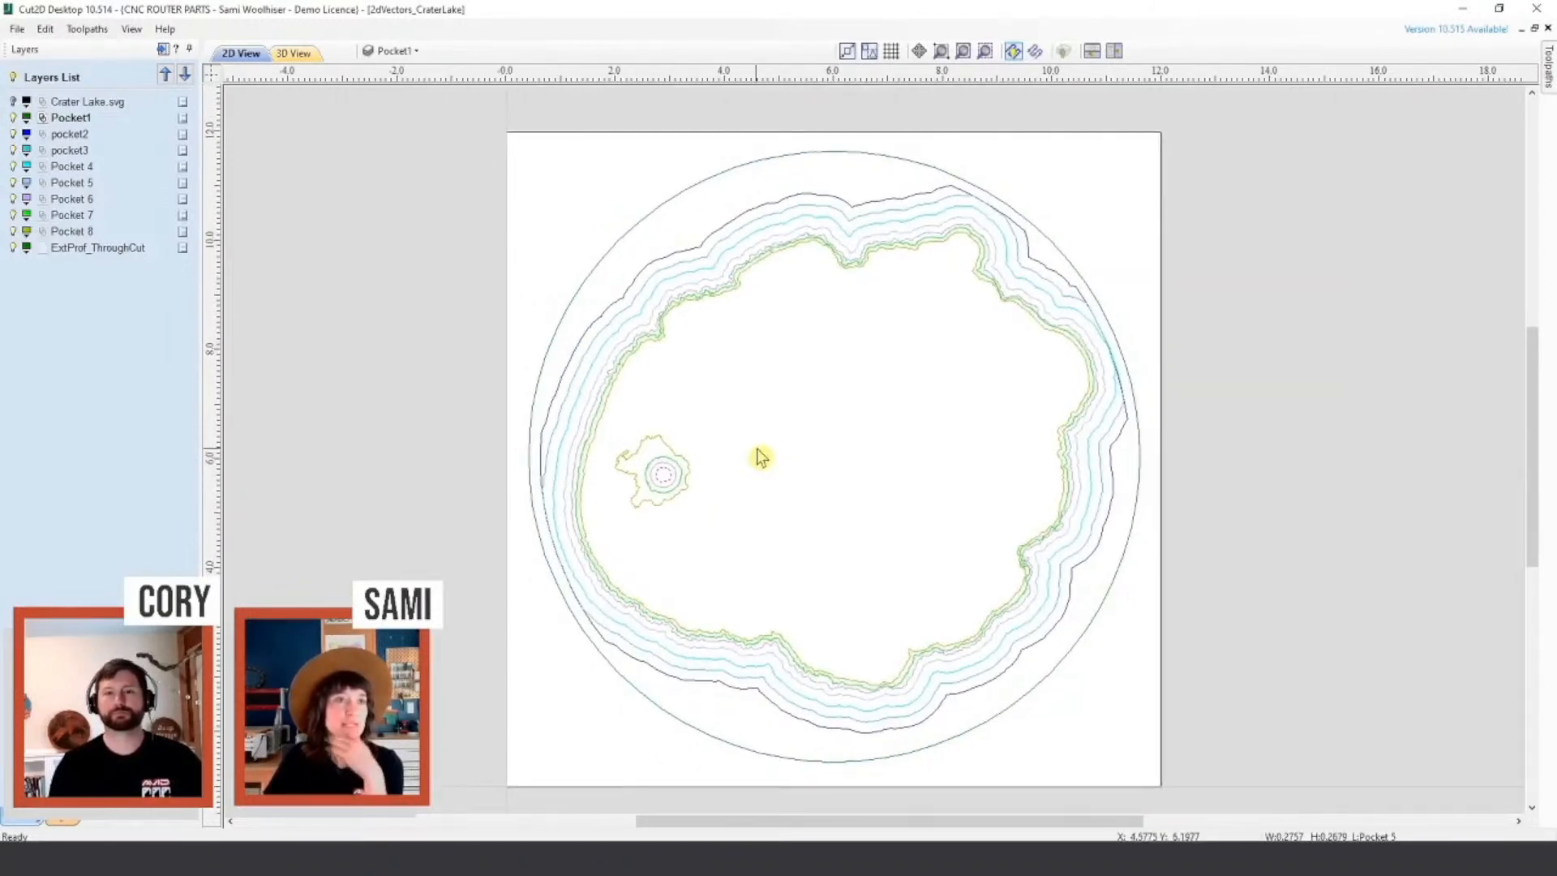
left_click(760, 457)
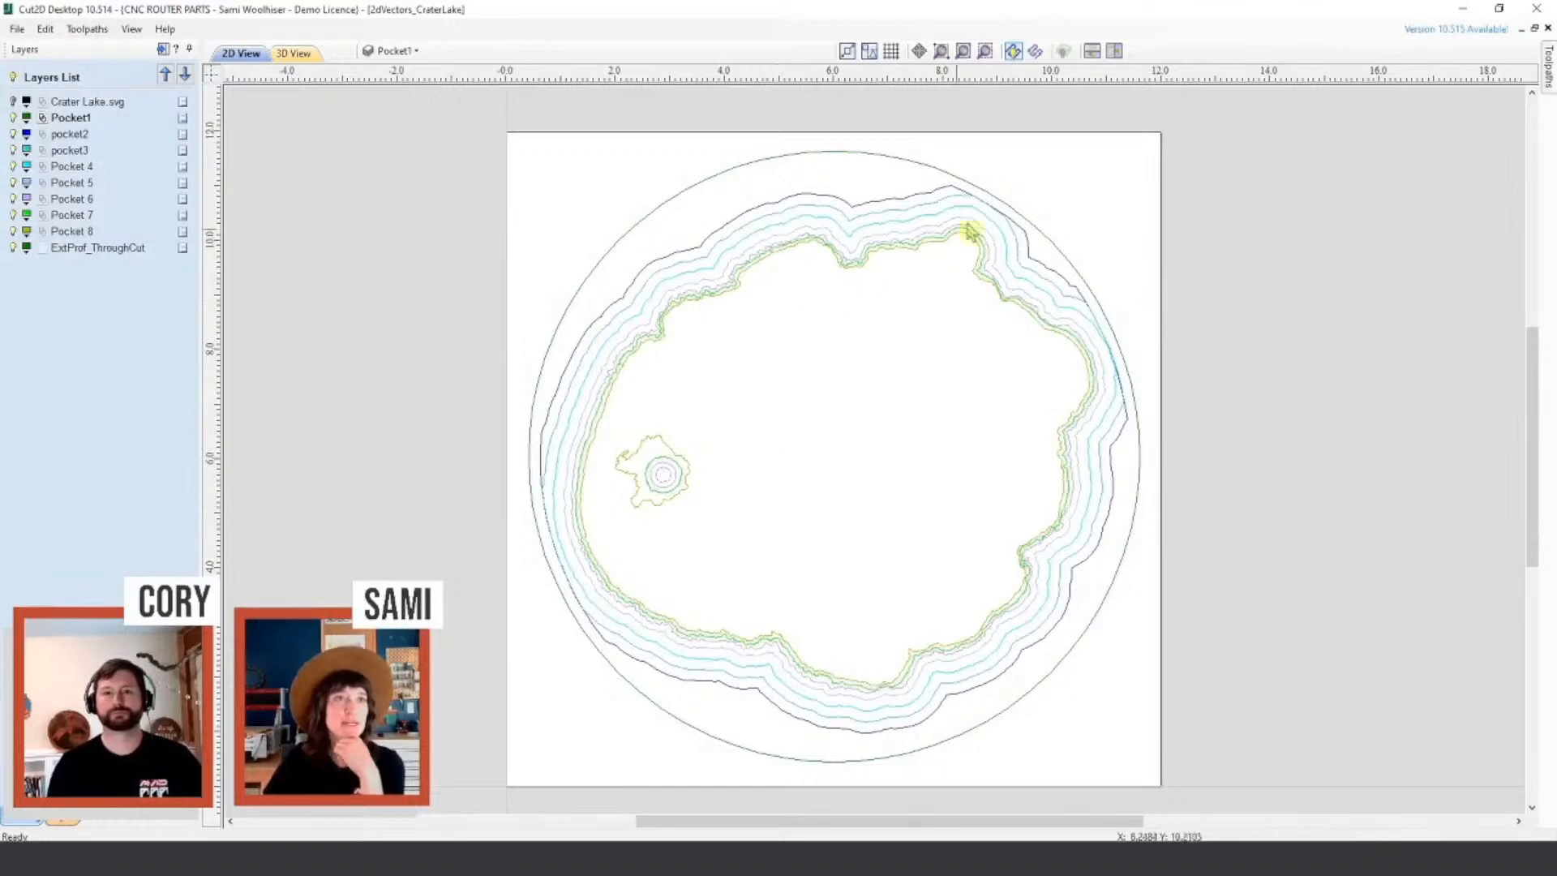
Step: Bring up the toolpath list and move ExtProf_ThroughCut to the end, after Pocket 8
left_click(1546, 60)
left_click(1530, 49)
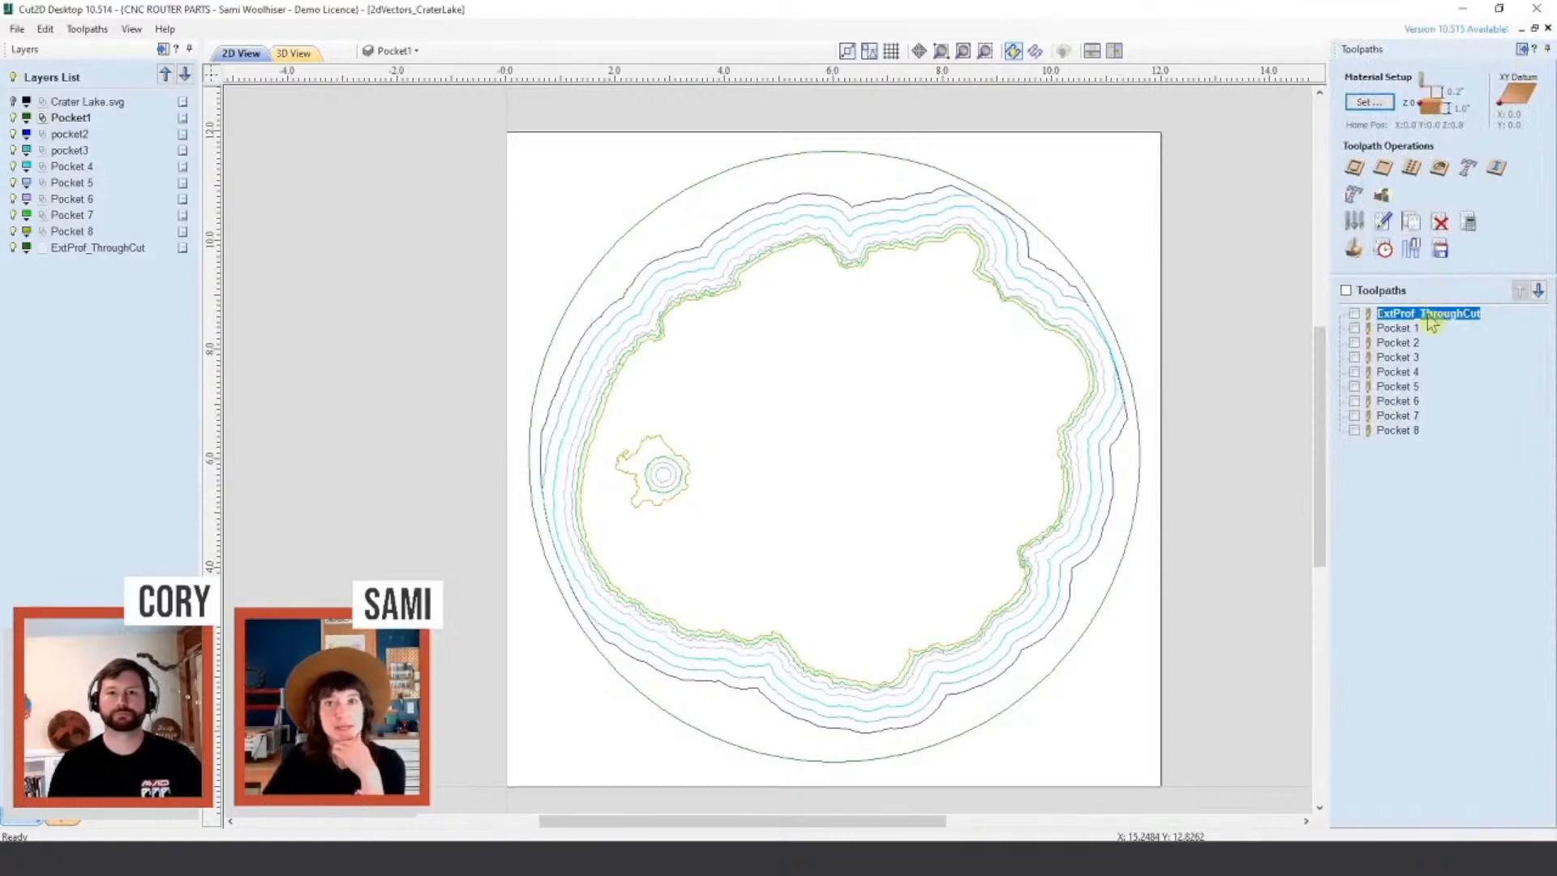
mouse_move(1431, 322)
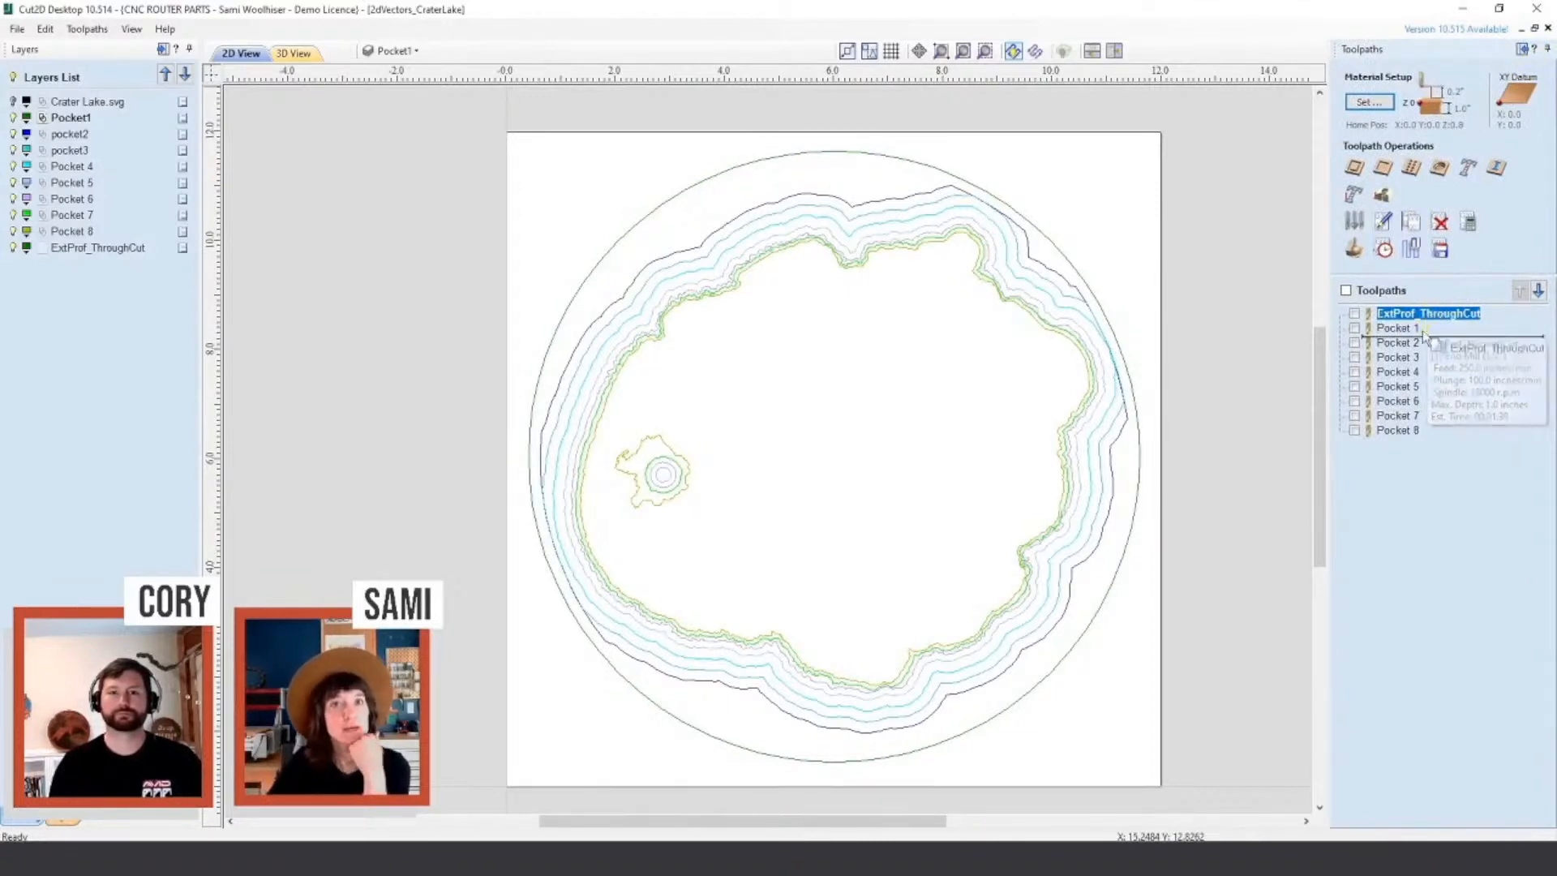
left_click_drag(1431, 323, 1399, 442)
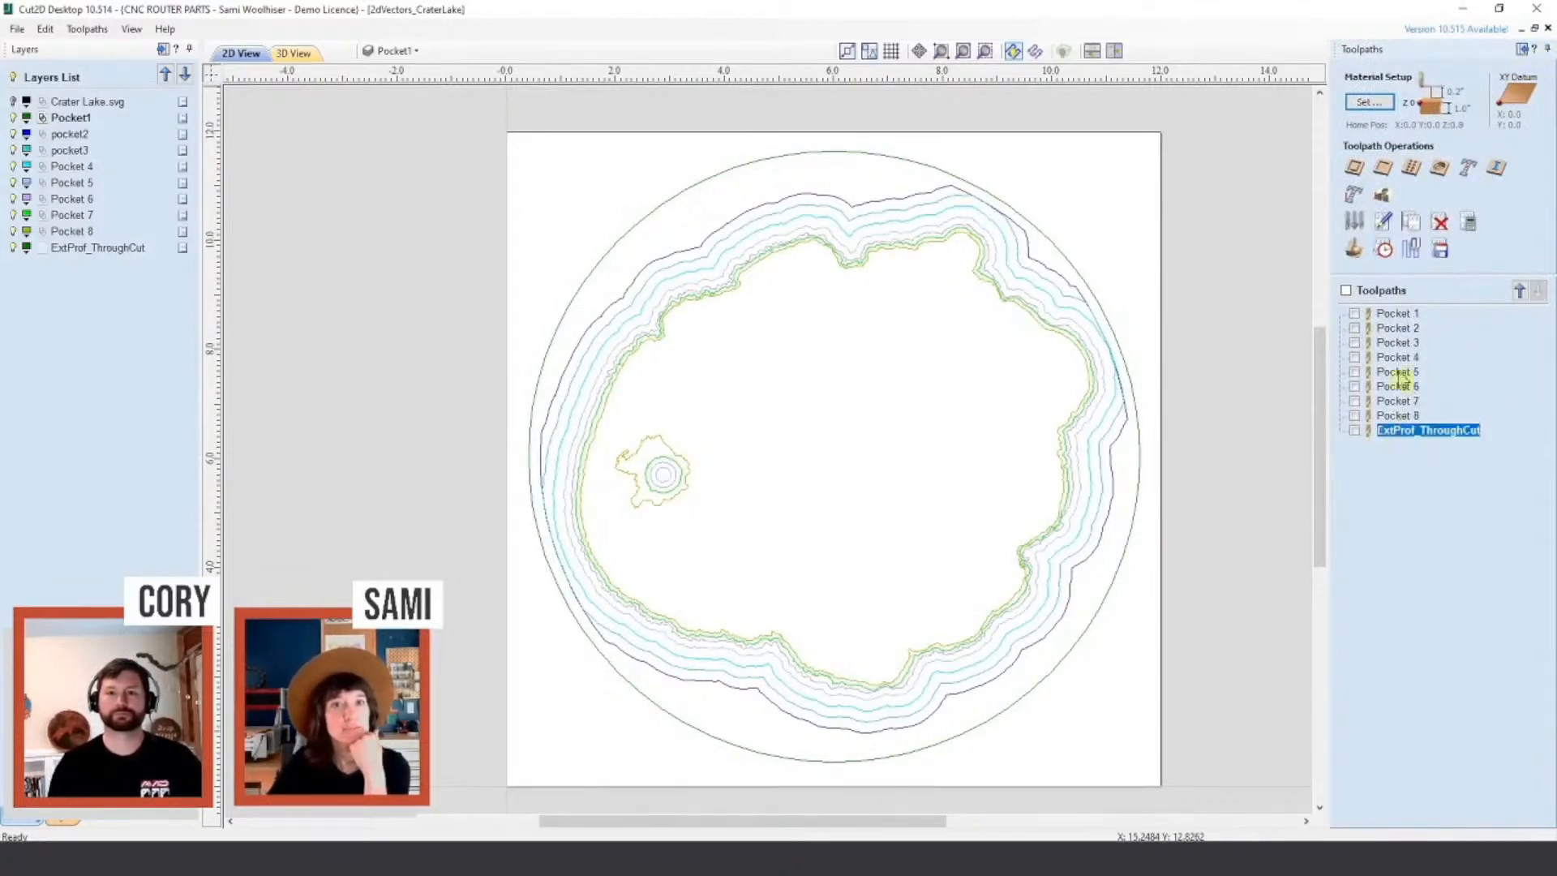
Step: Display the Pocket 1 toolpath in the 2D view with a solid preview and check the area it clears
left_click(1391, 315)
left_click(1355, 314)
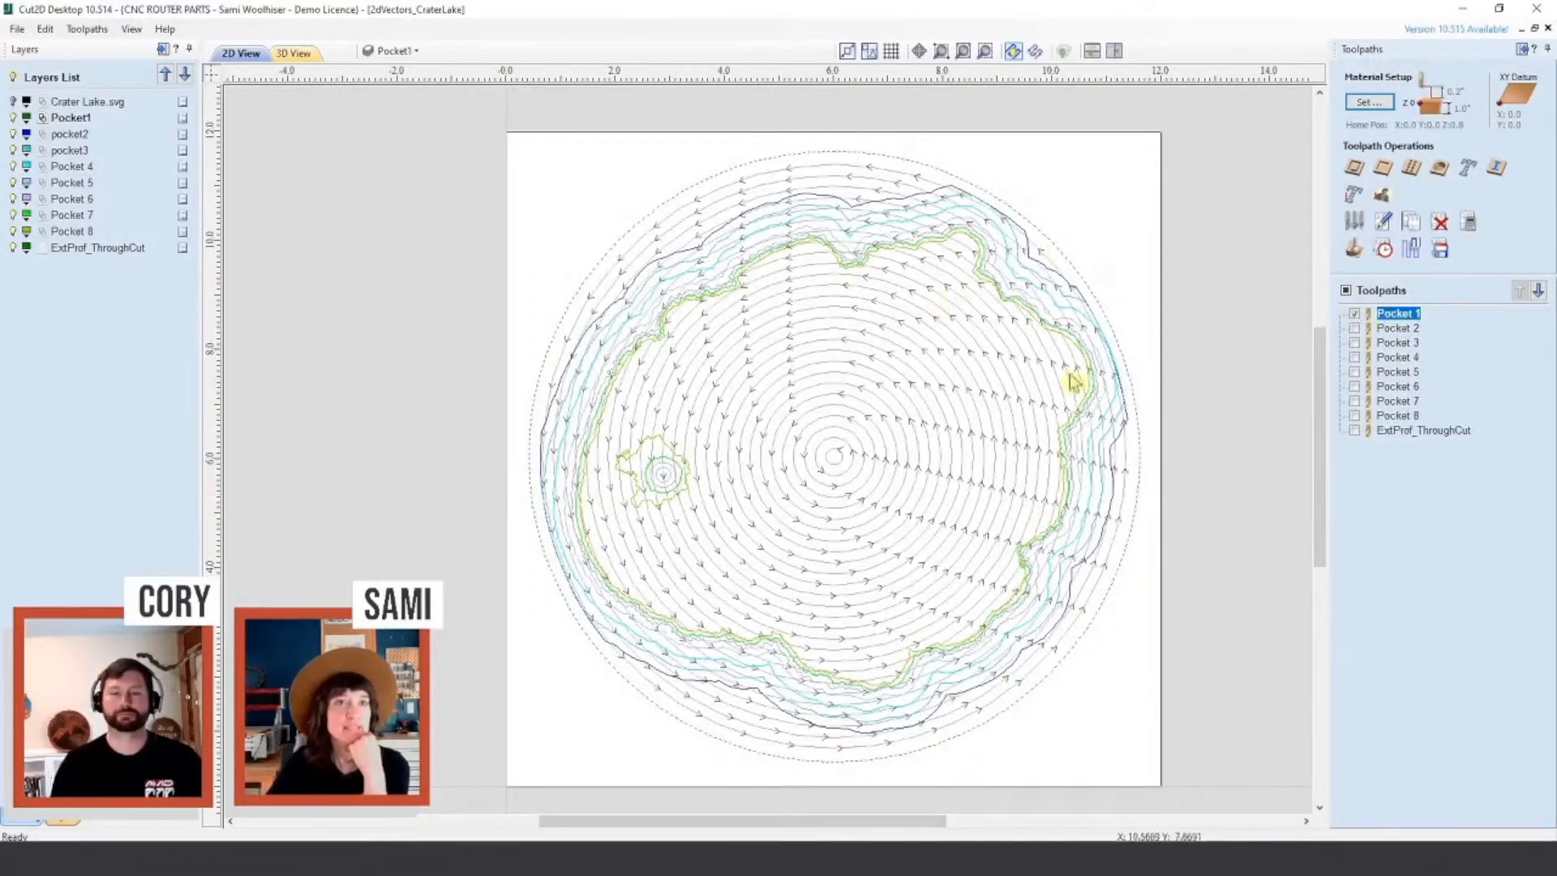
left_click(1038, 54)
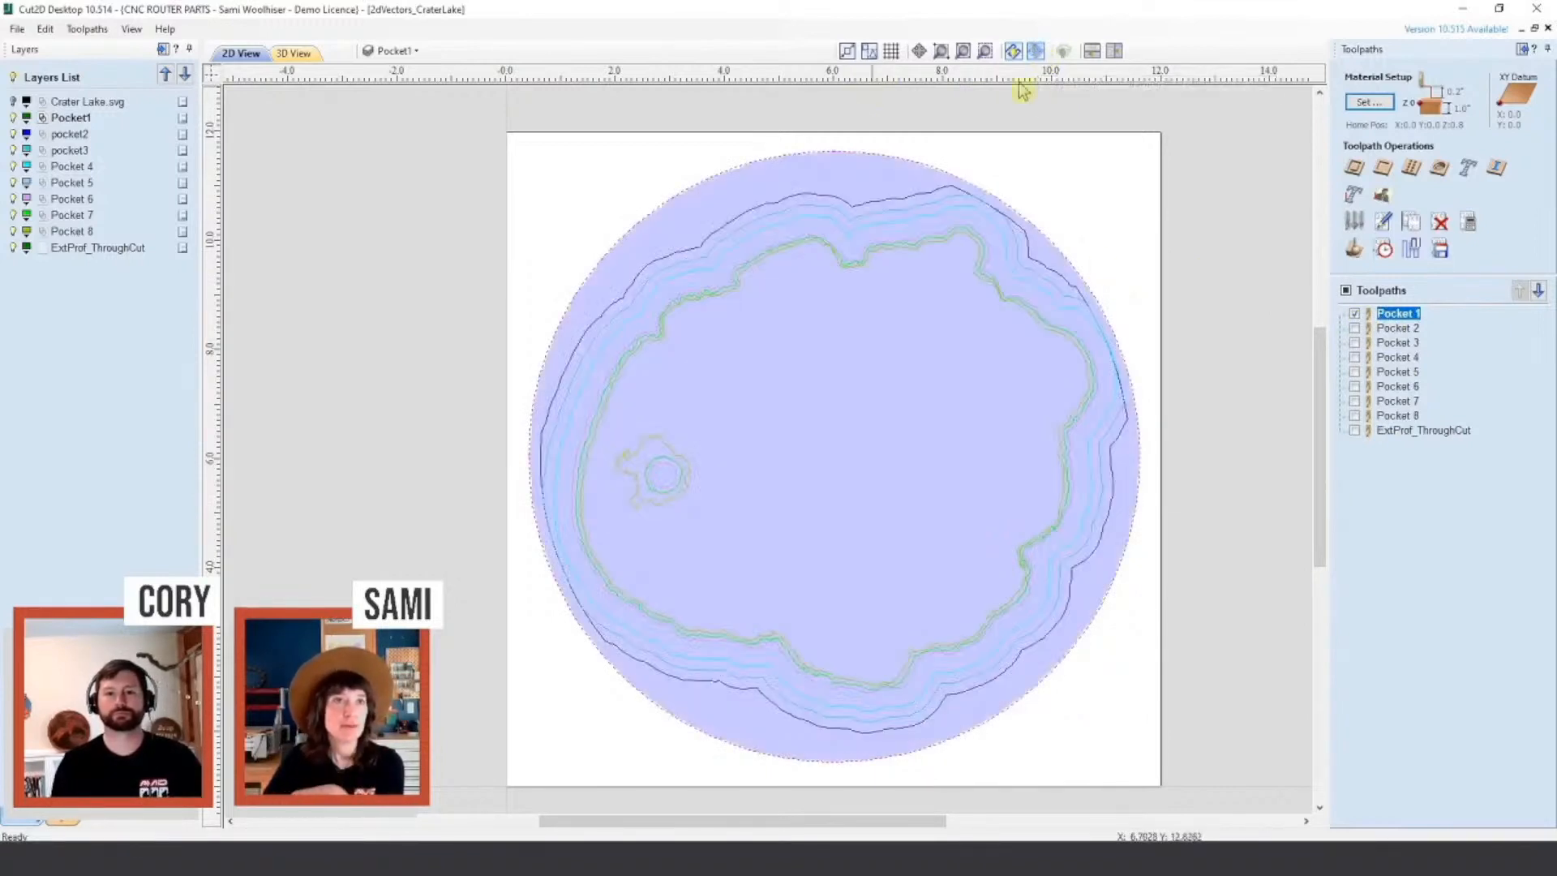
scroll(983, 253, "up", 2)
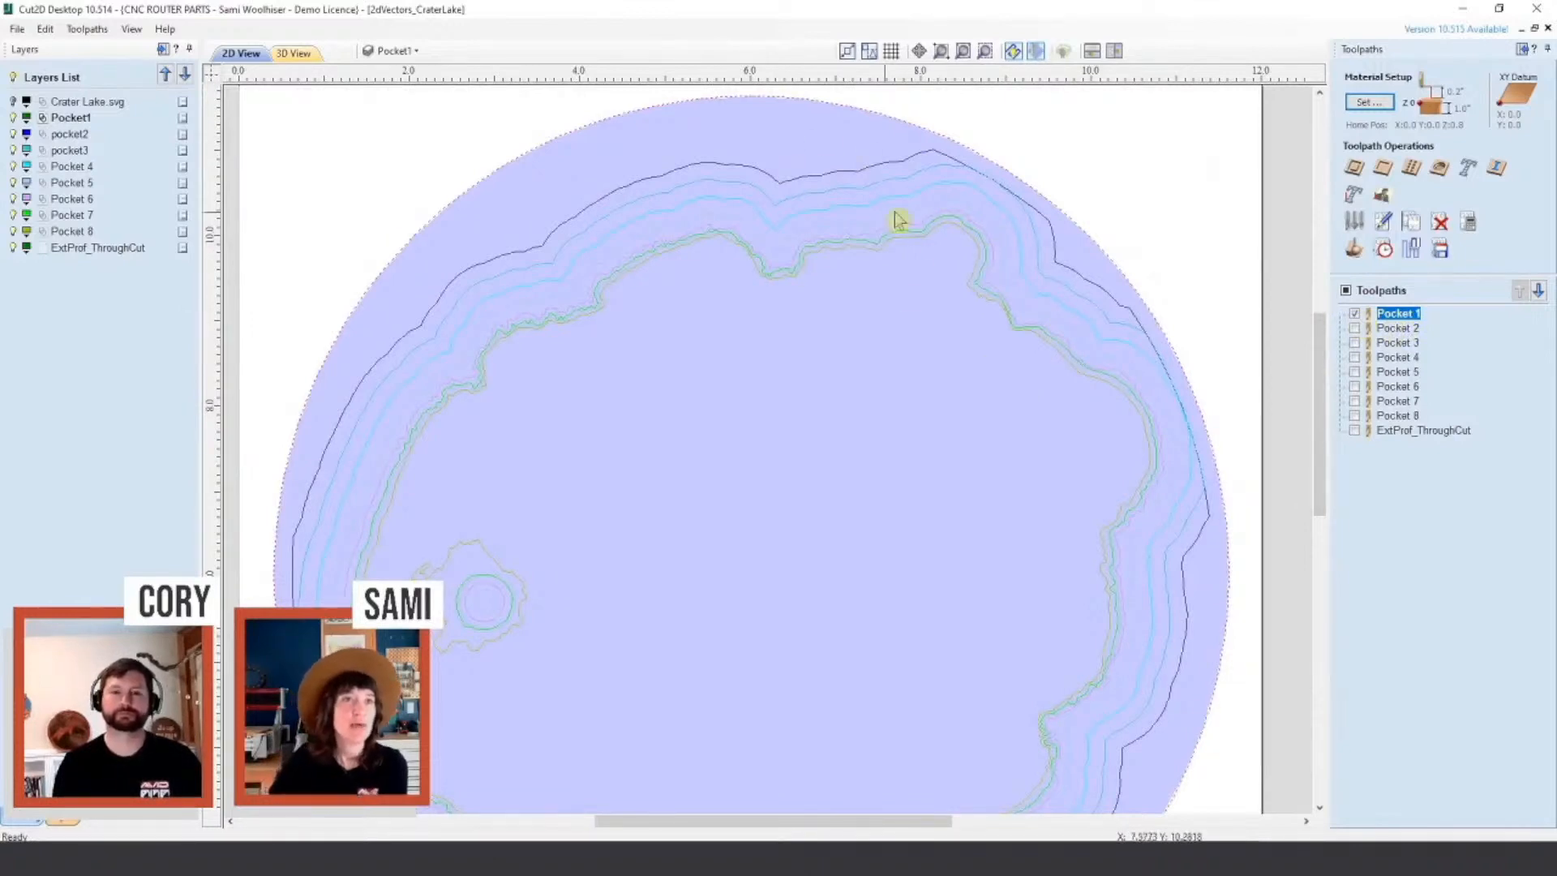
Step: Hide the Pocket 1 toolpath and display the Pocket 2 toolpath to compare the areas they clear
left_click(1354, 313)
left_click(1392, 329)
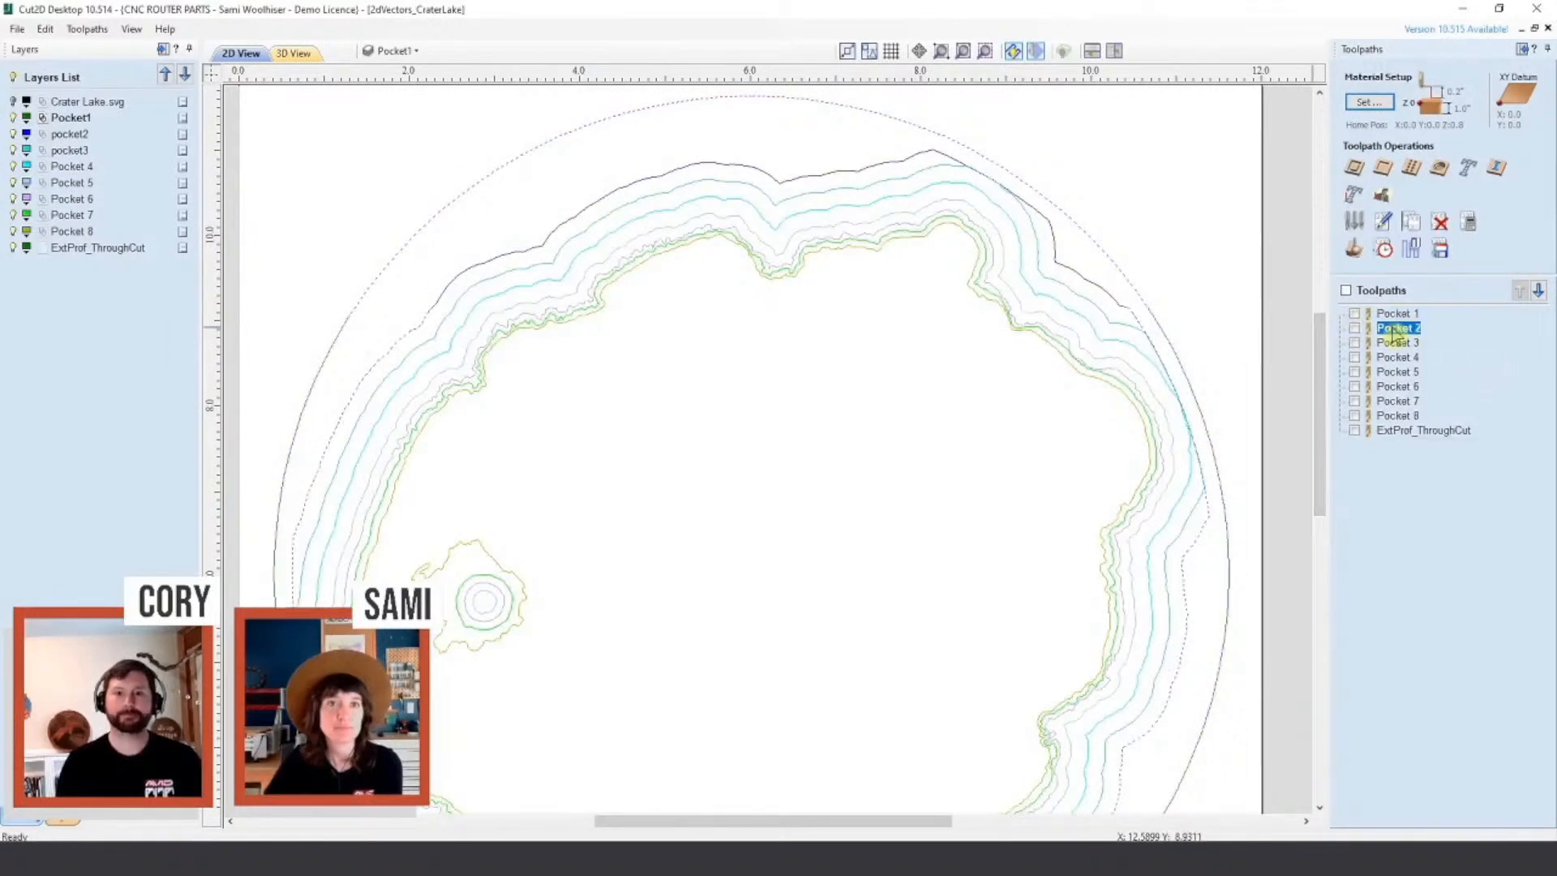
left_click(1354, 327)
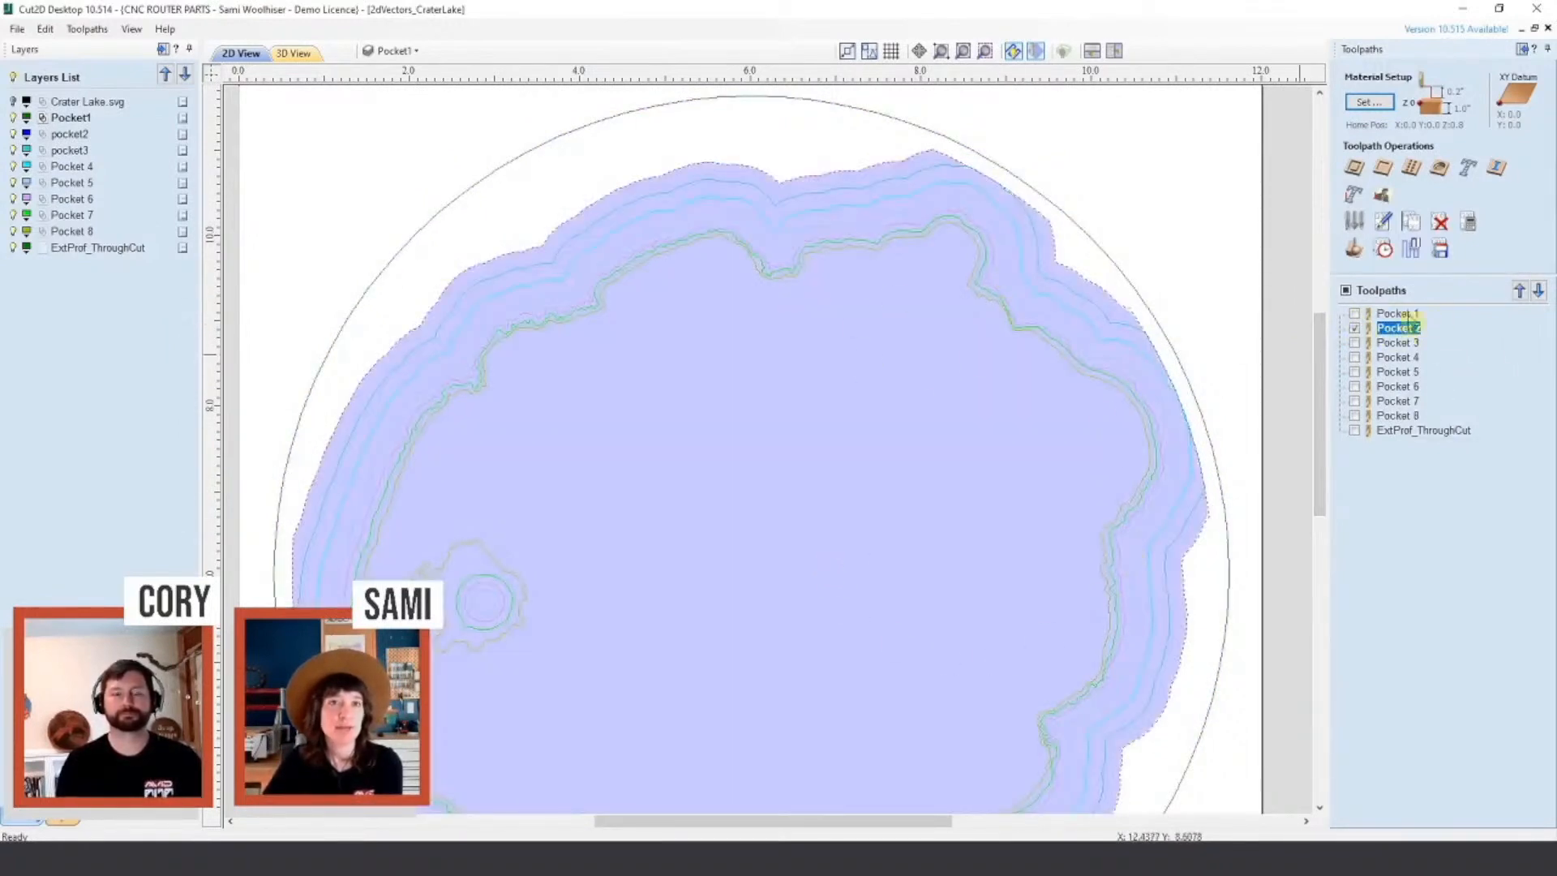
left_click(1407, 314)
left_click(1411, 329)
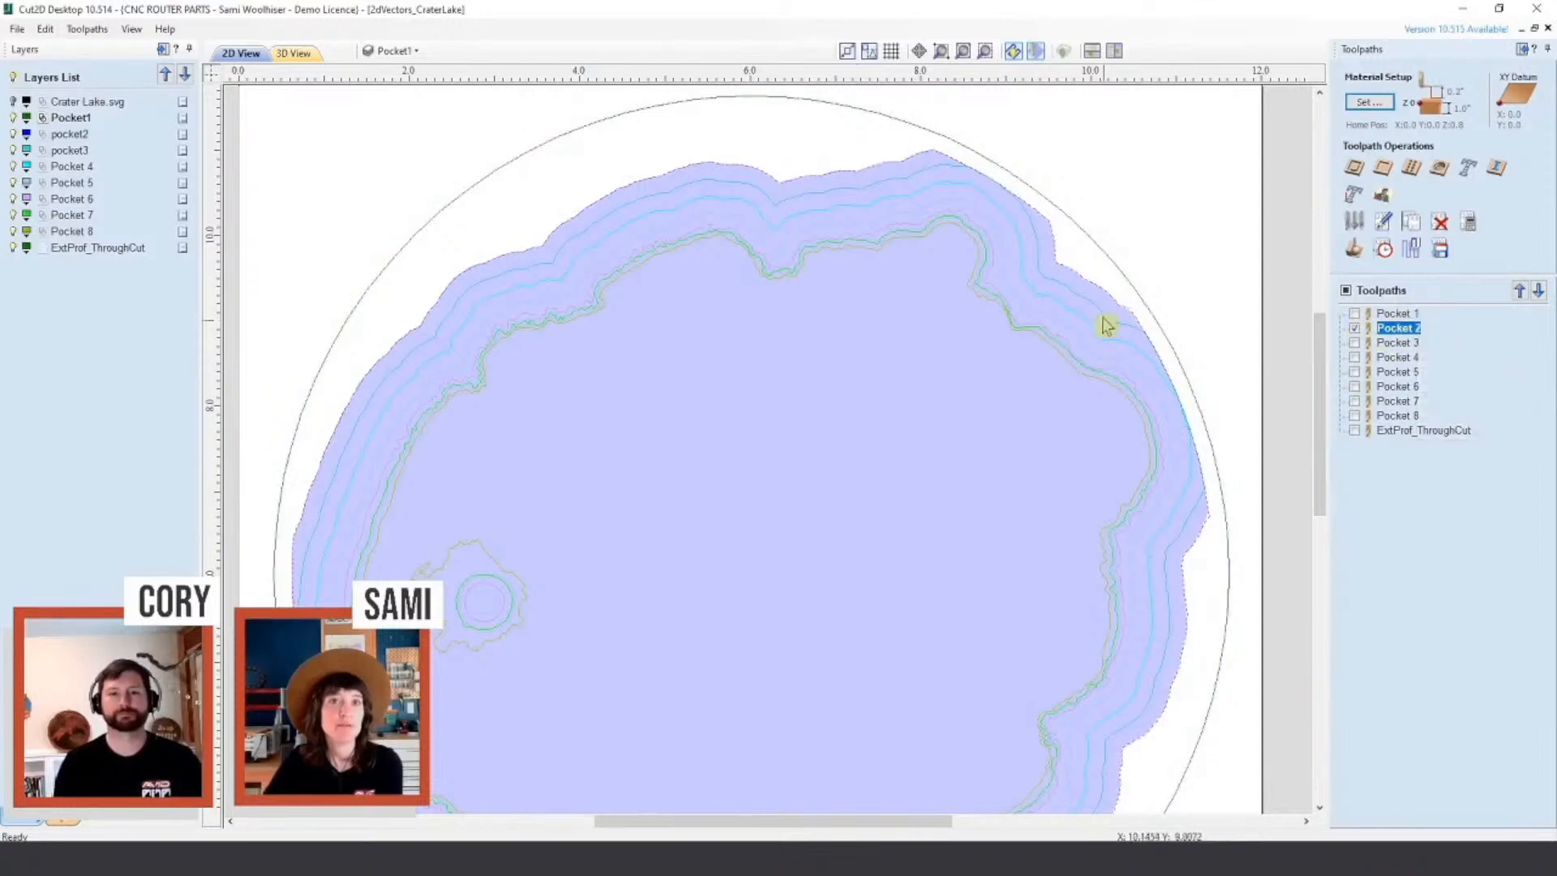
Step: Hide the Pocket 2 toolpath and open Pocket 1 for editing, enabling ramp plunge moves with a 1.0 inch distance
left_click(1354, 327)
left_click(1363, 315)
double_click(1392, 314)
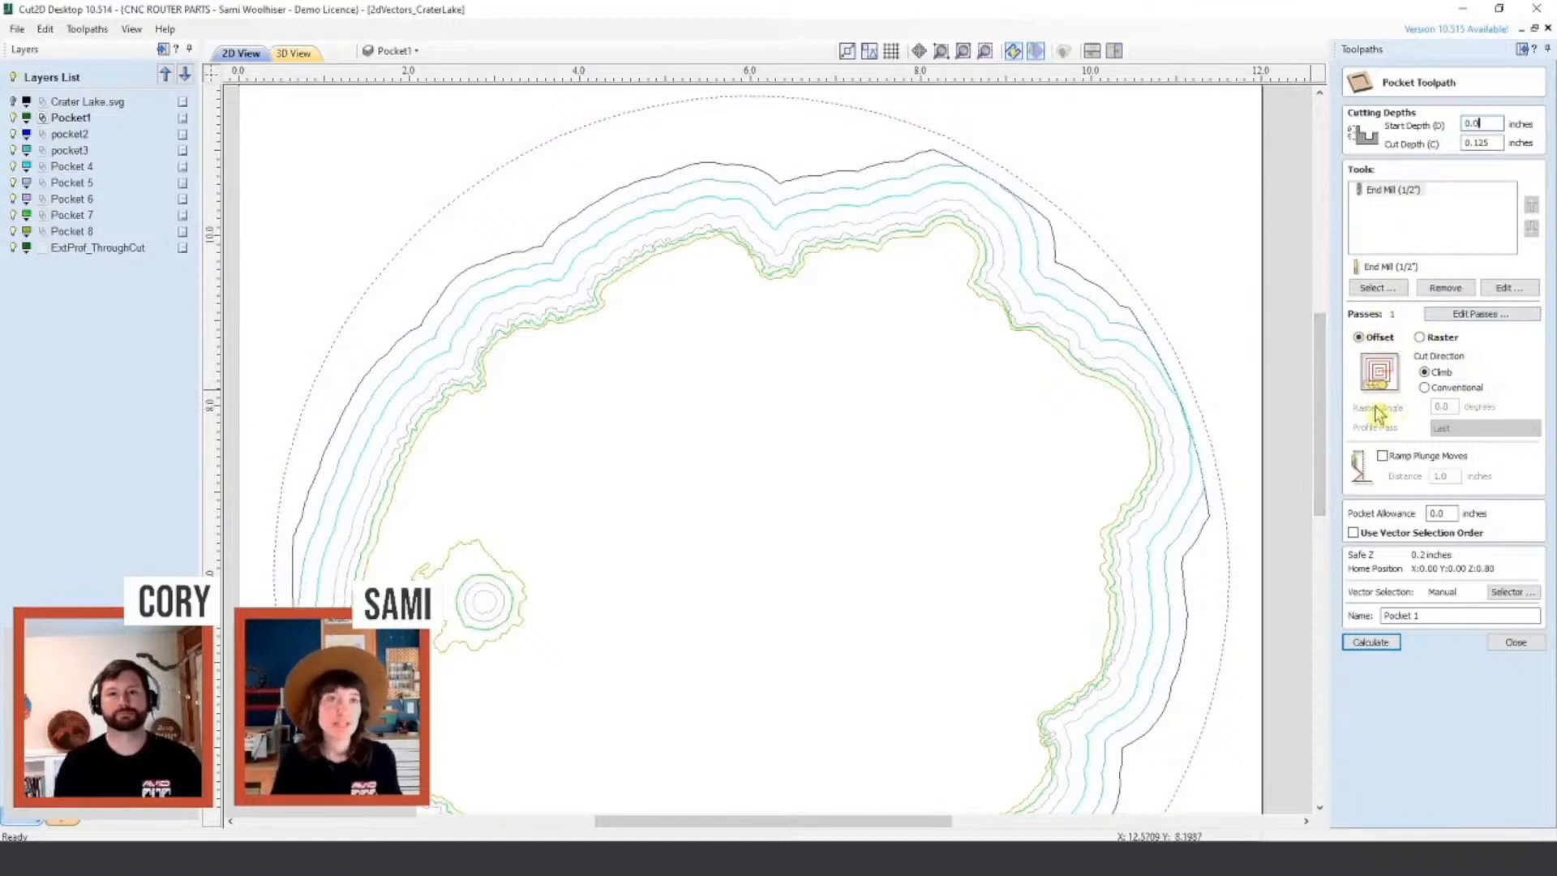
left_click(1382, 456)
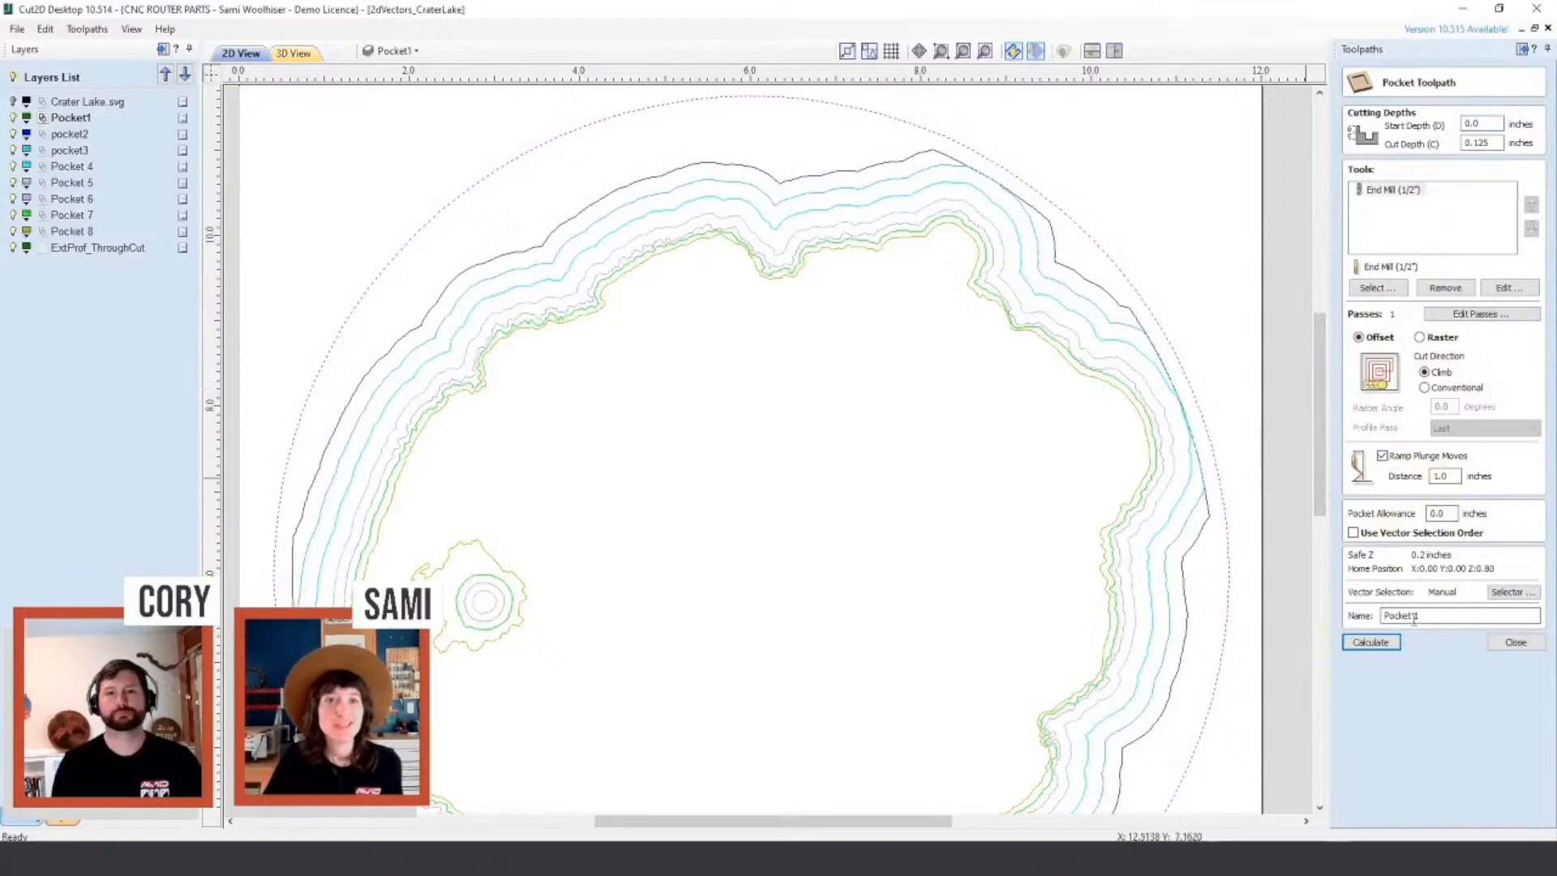
Step: Associate Pocket 1 with an automatic vector selection of all closed vectors on the Pocket1 layer only
left_click(1231, 485)
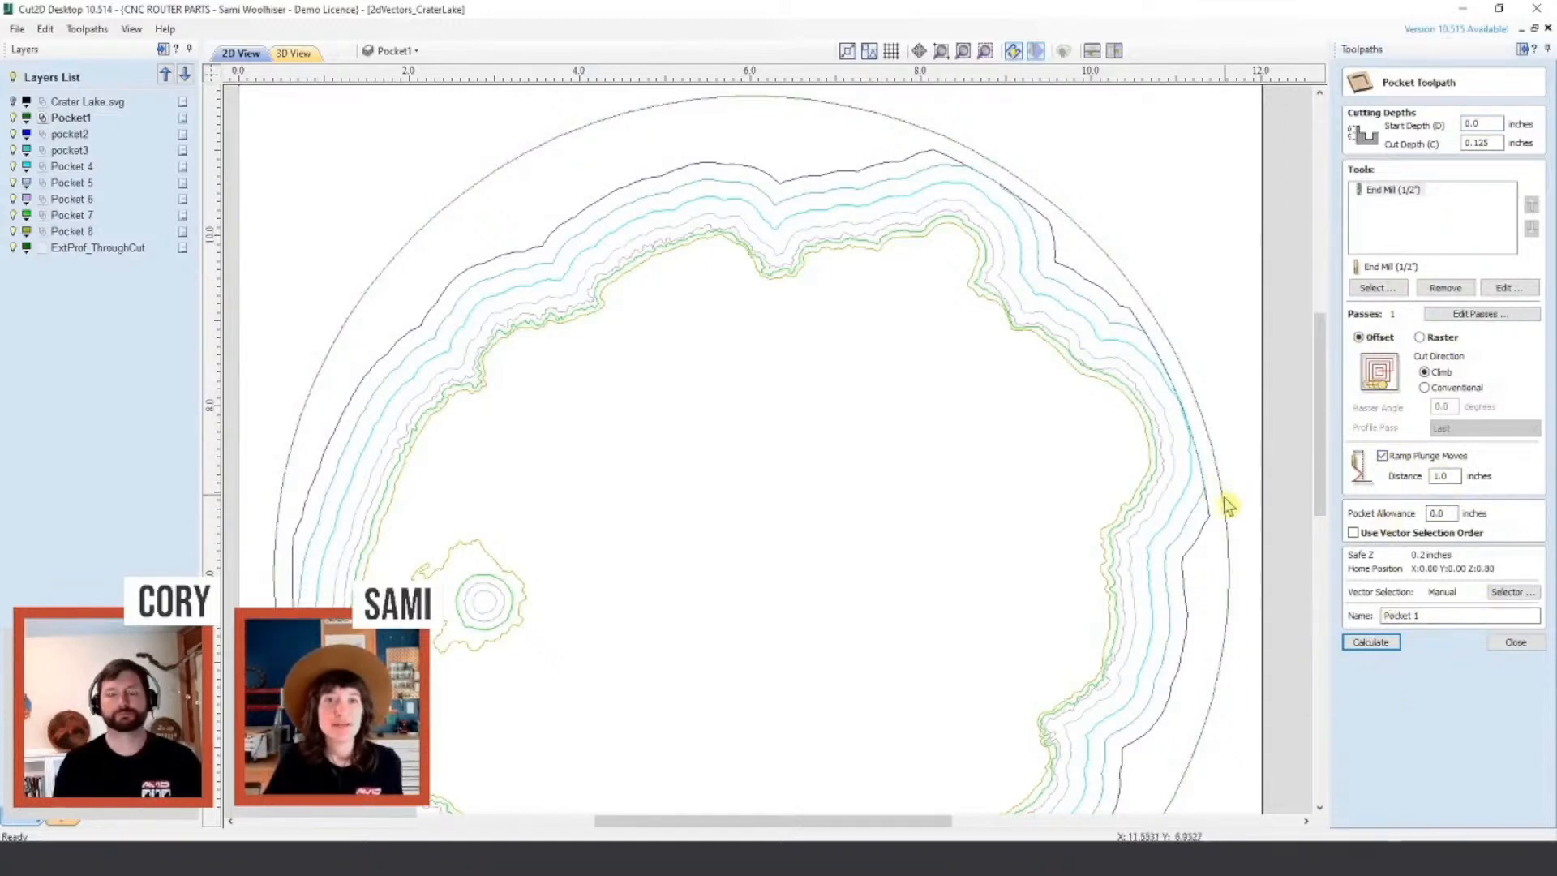
left_click(1225, 498)
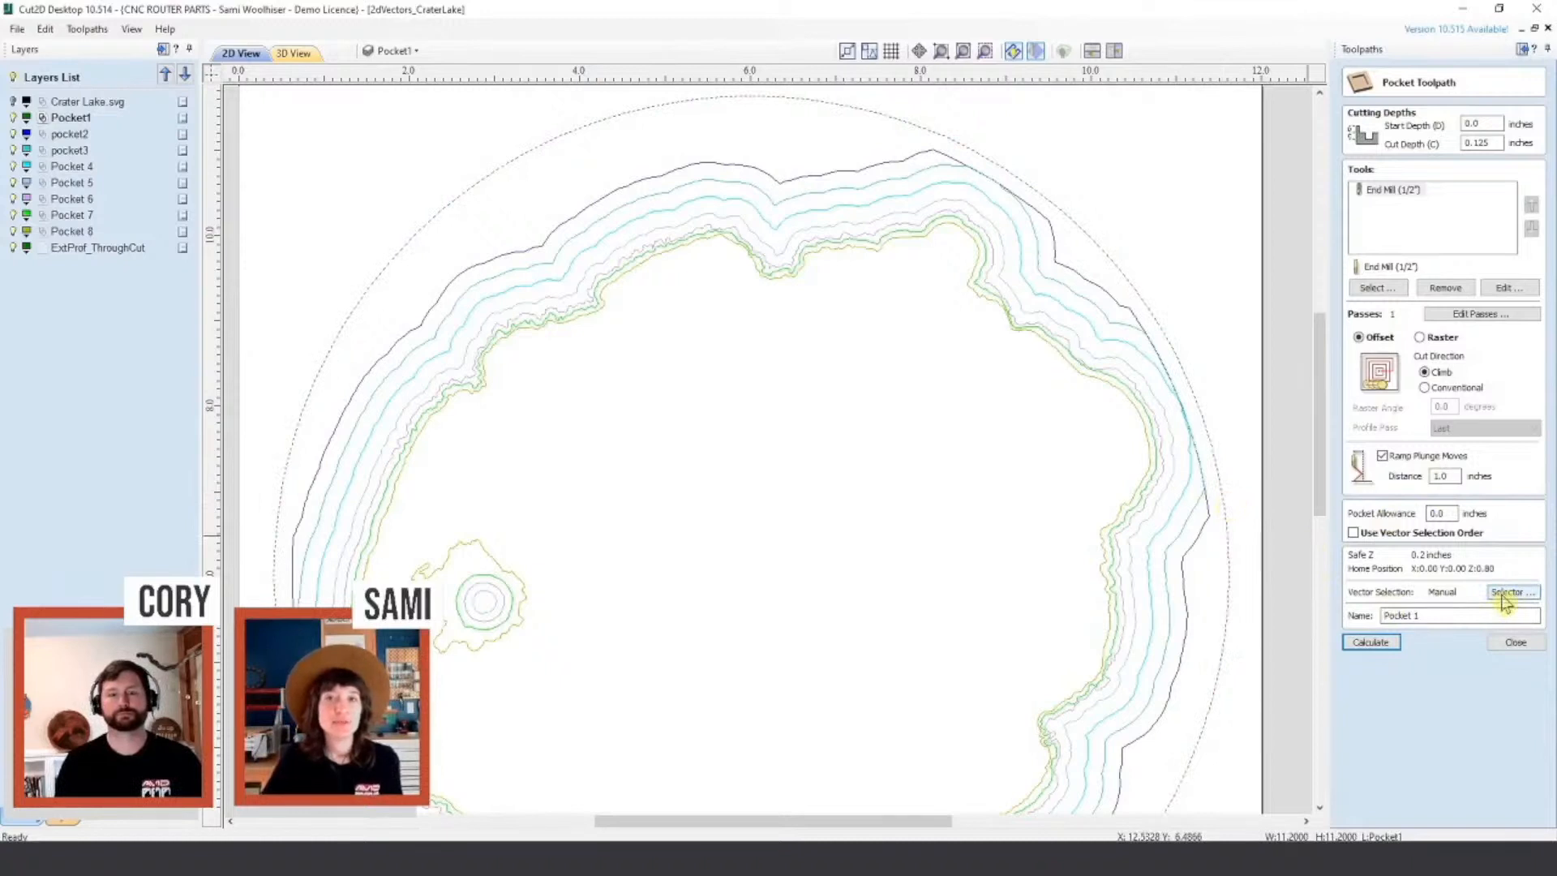
left_click(1506, 593)
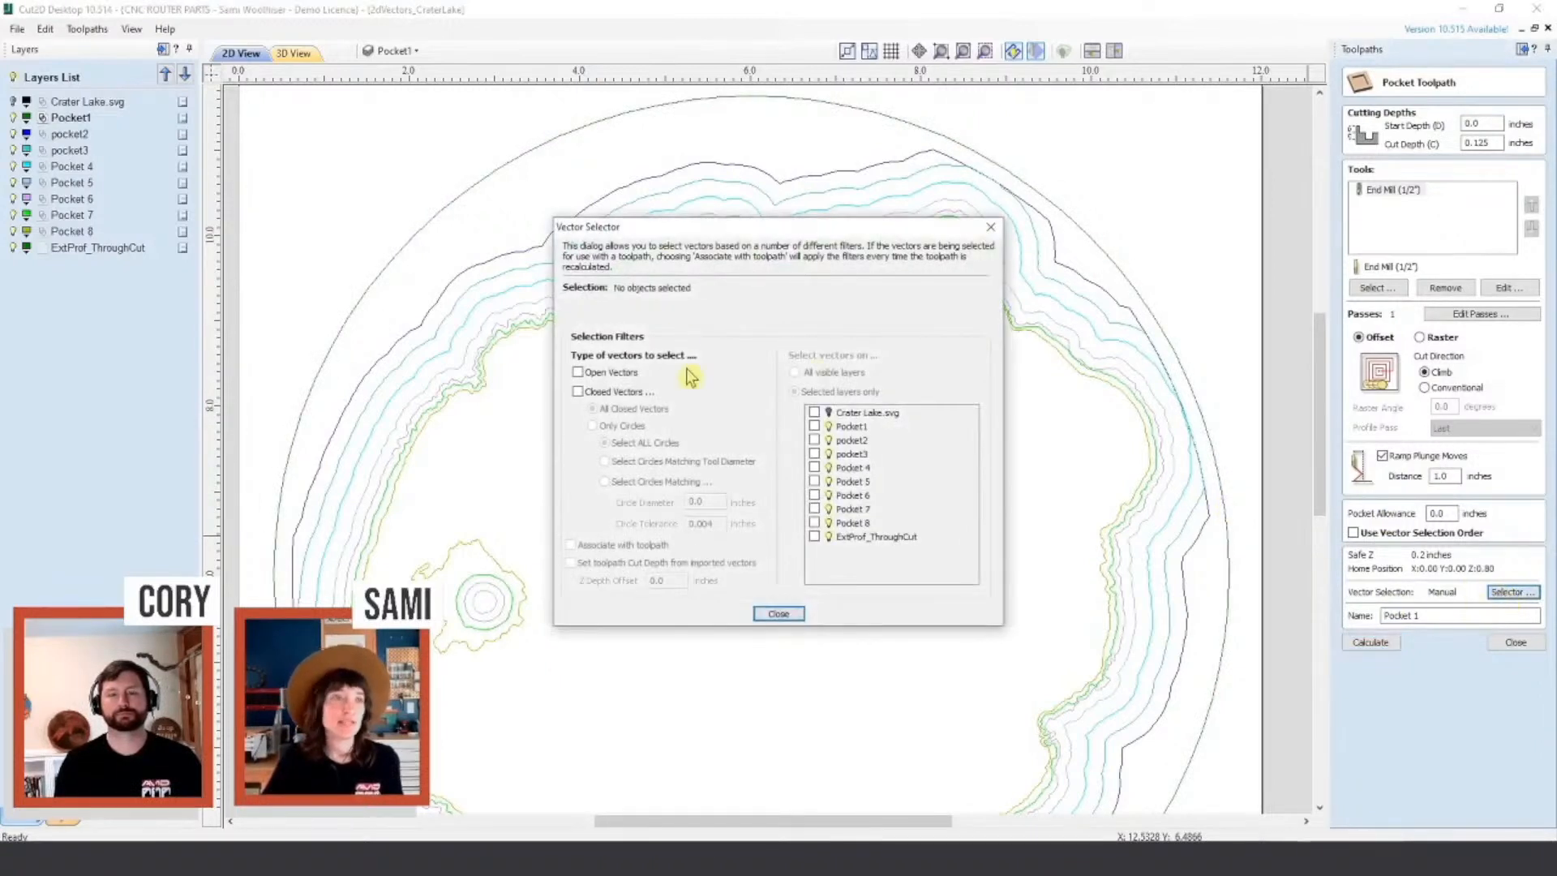
left_click(578, 392)
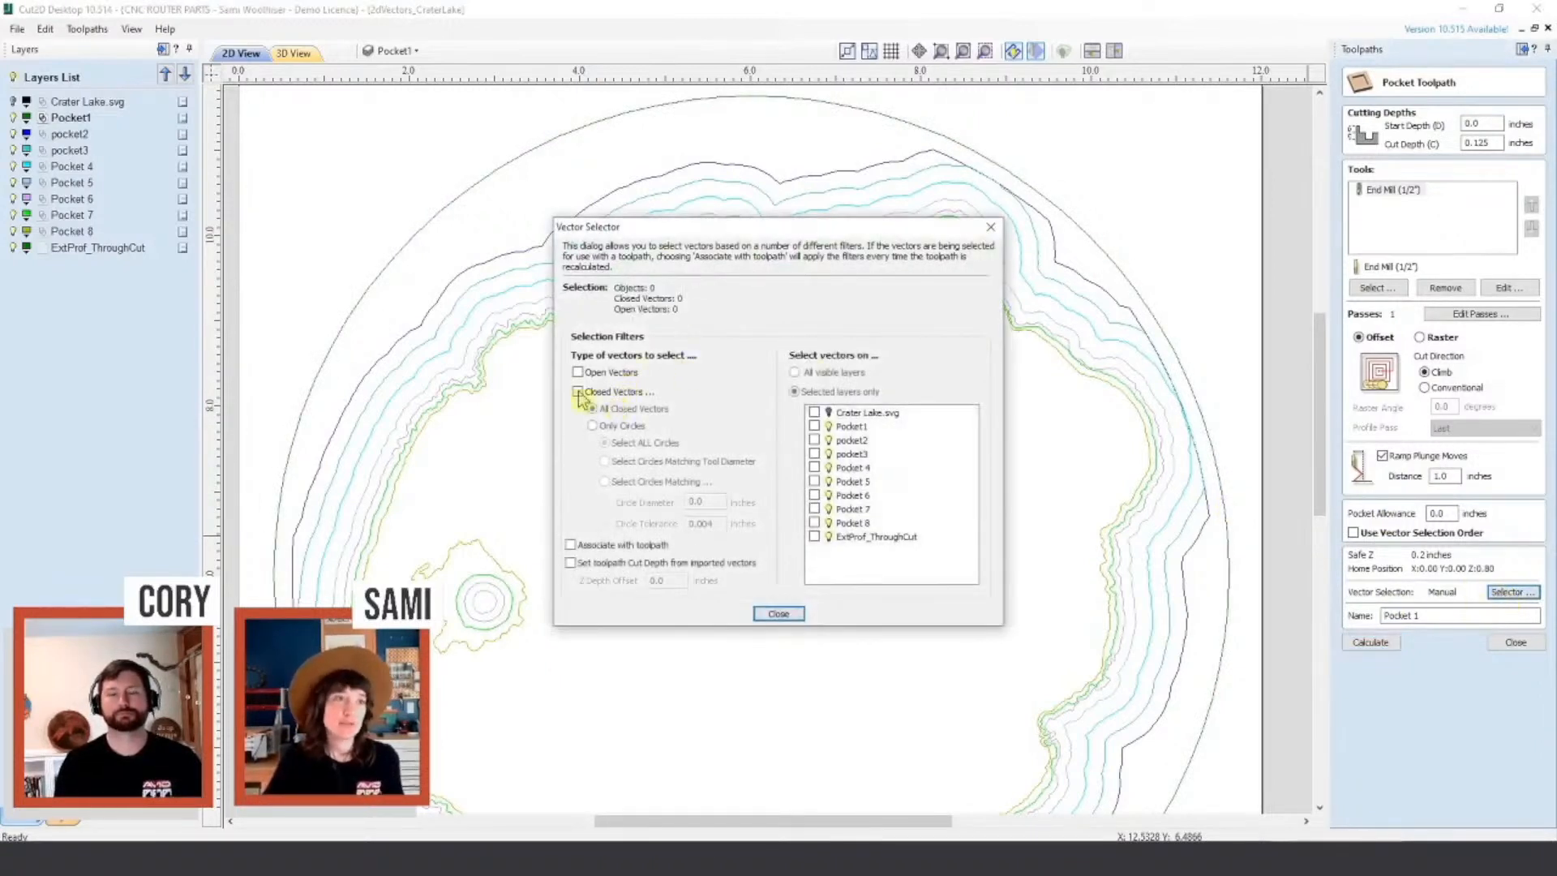
left_click(649, 551)
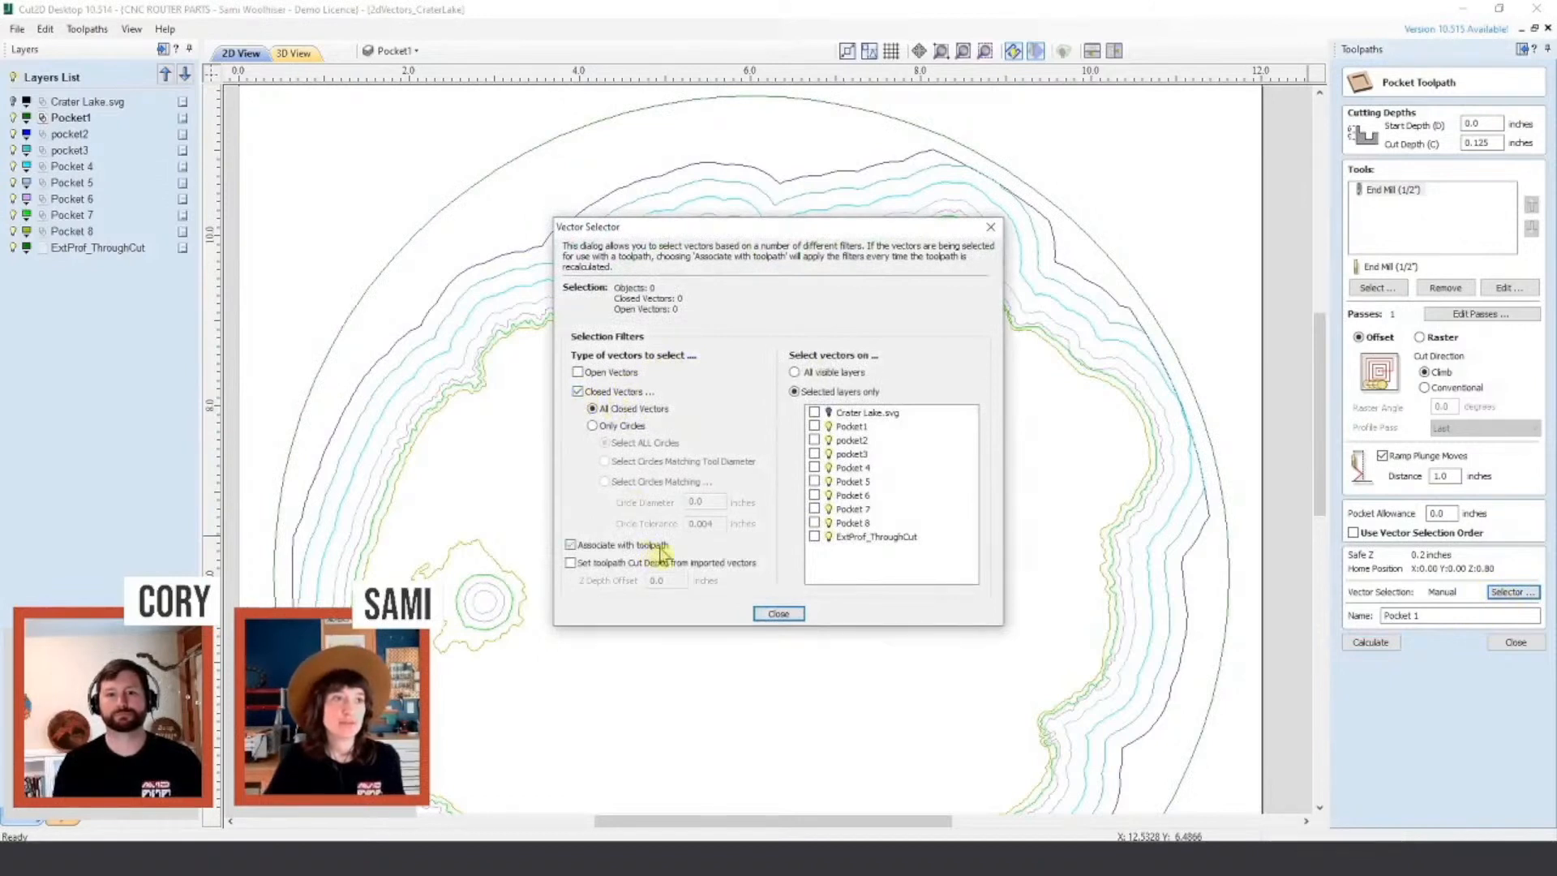
left_click(814, 427)
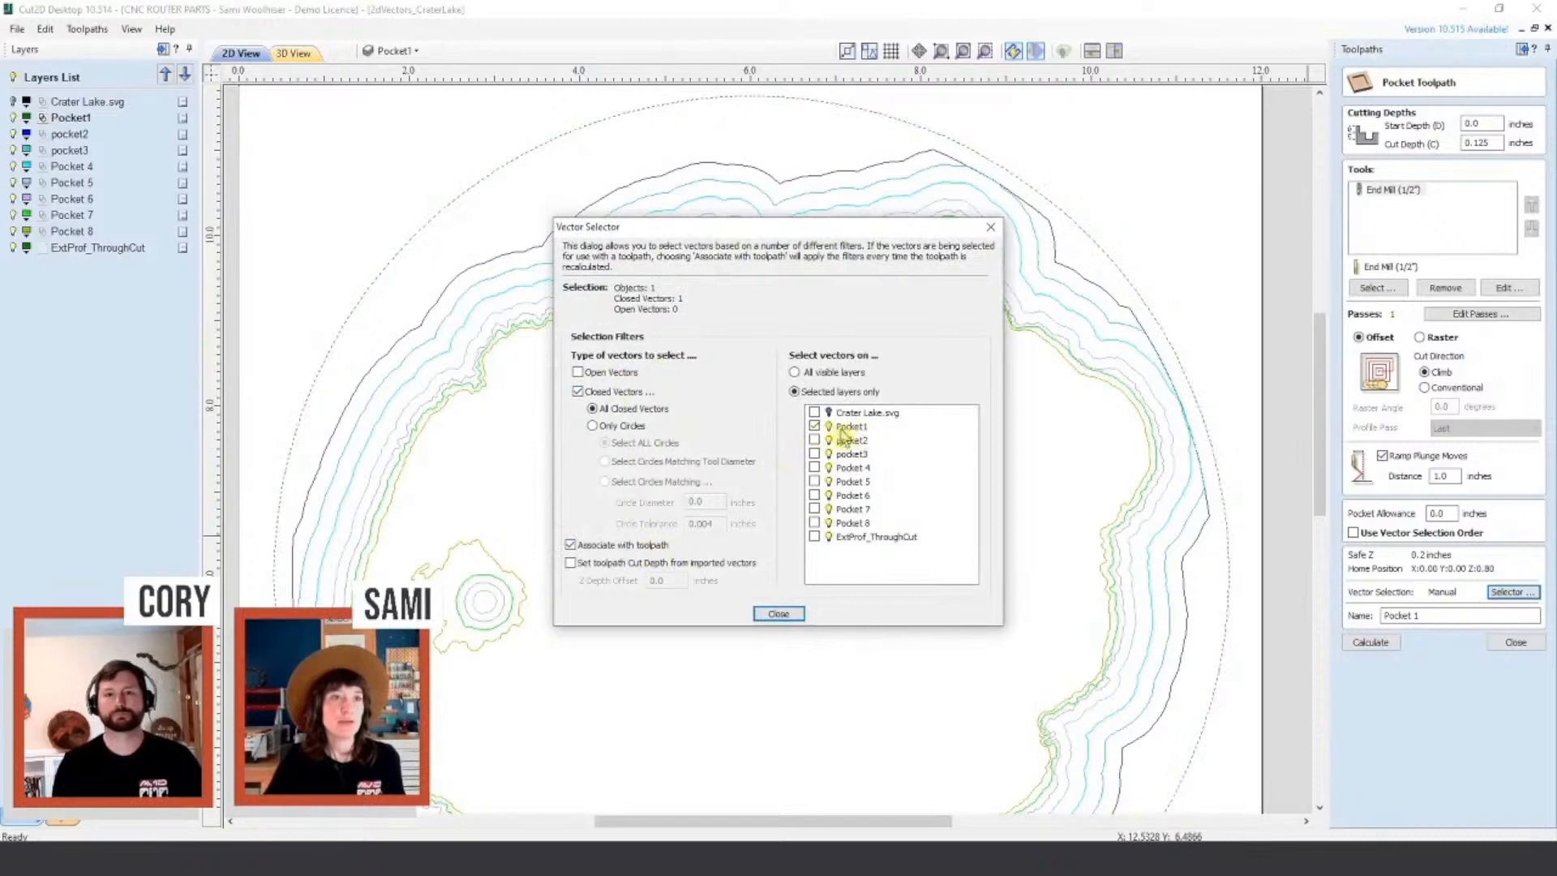
left_click(787, 614)
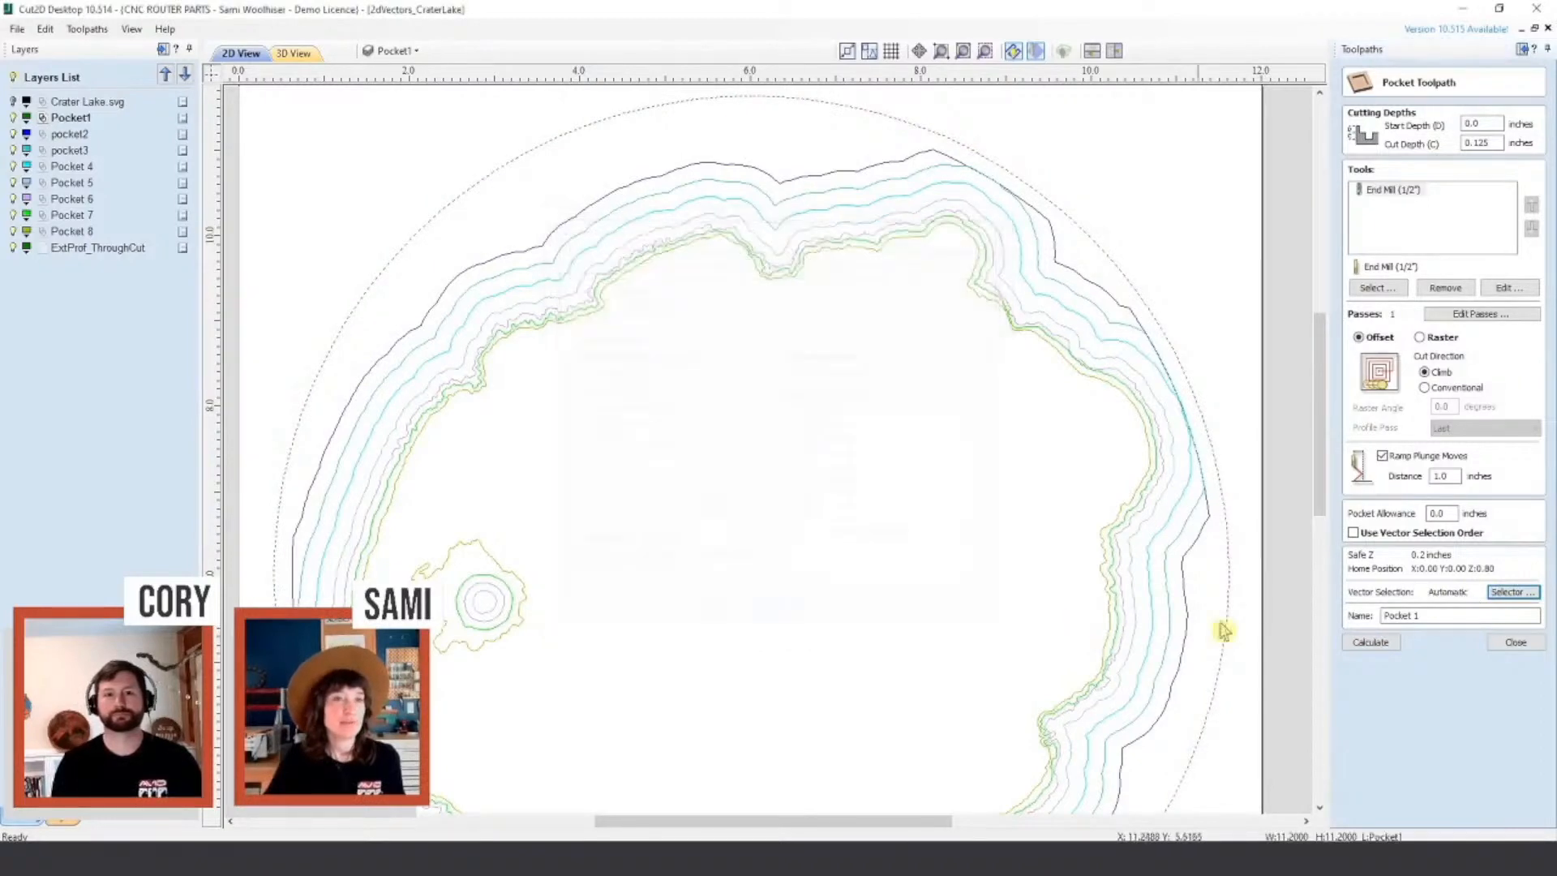
Step: Calculate the Pocket 1 toolpath, inspect its concentric cutting paths on the 3D model and return to the 2D view
left_click(1379, 645)
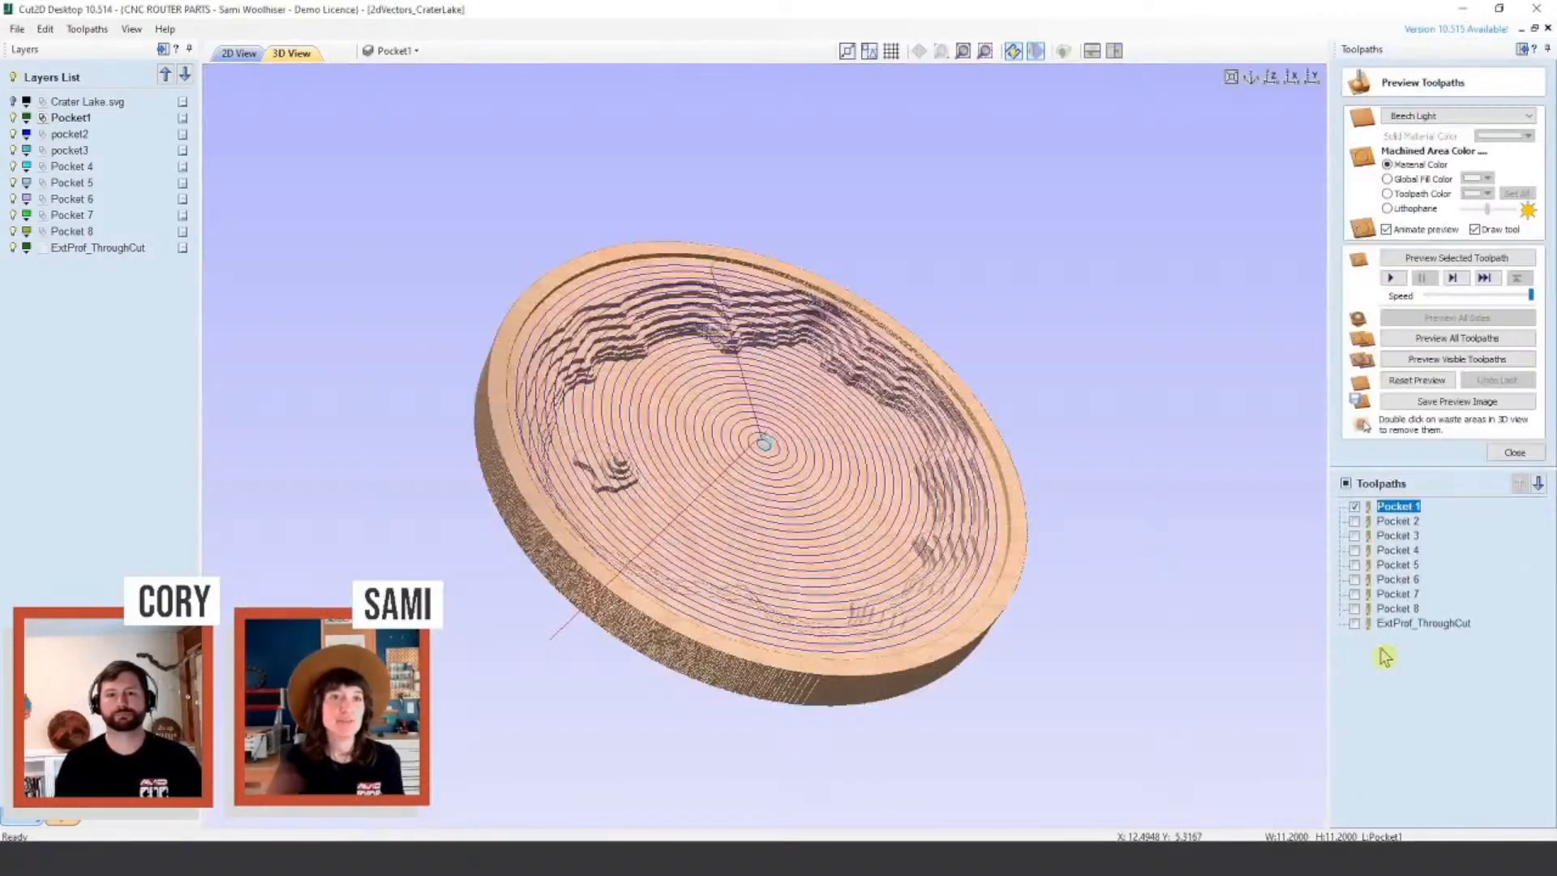
left_click_drag(765, 570, 860, 663)
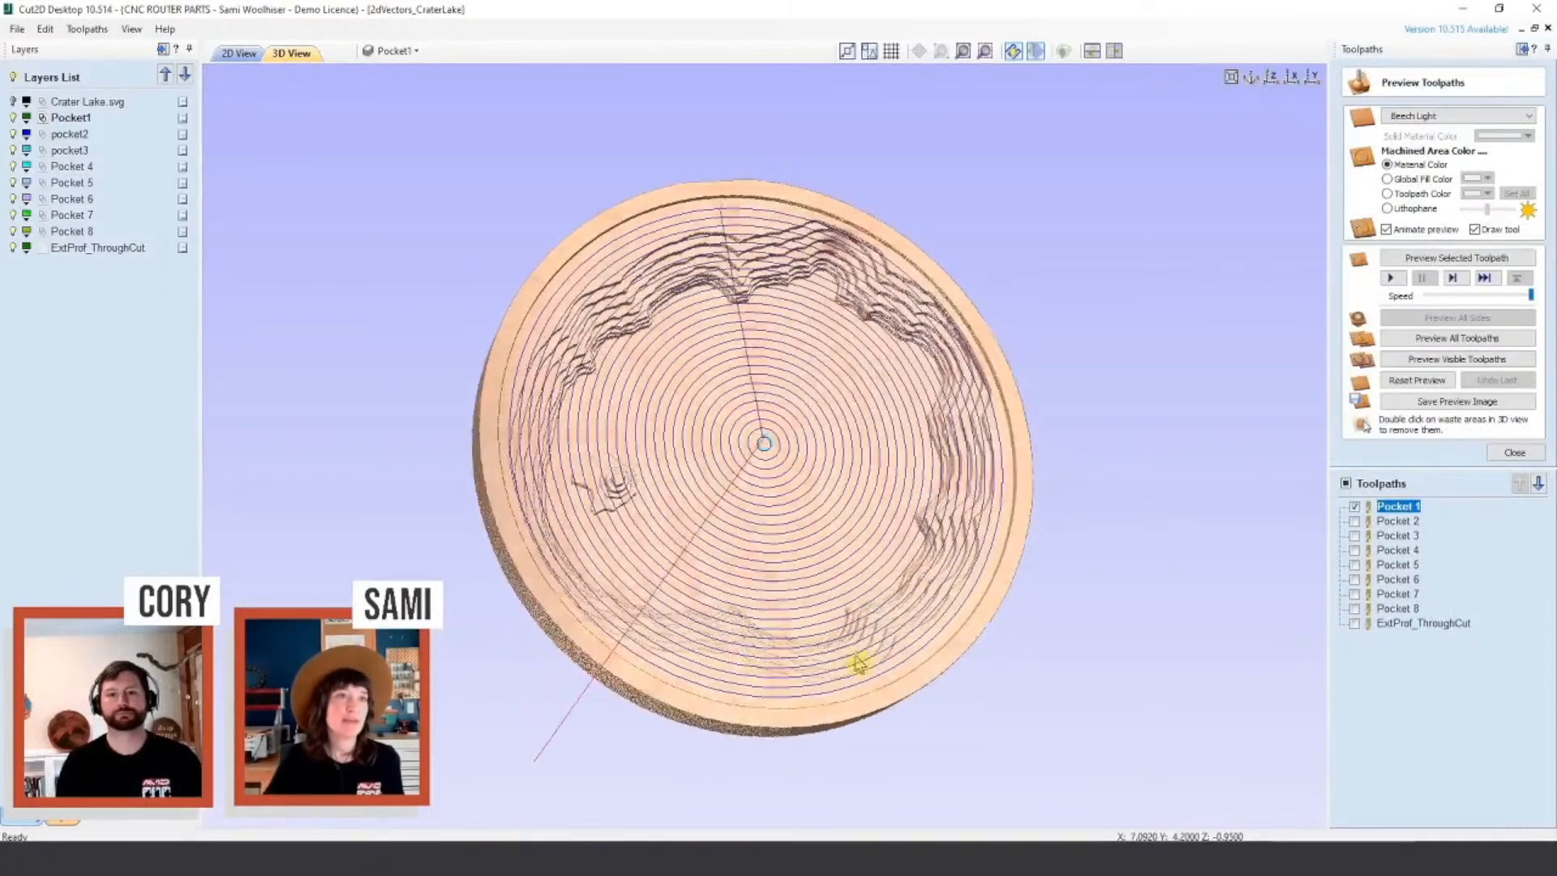
left_click(237, 53)
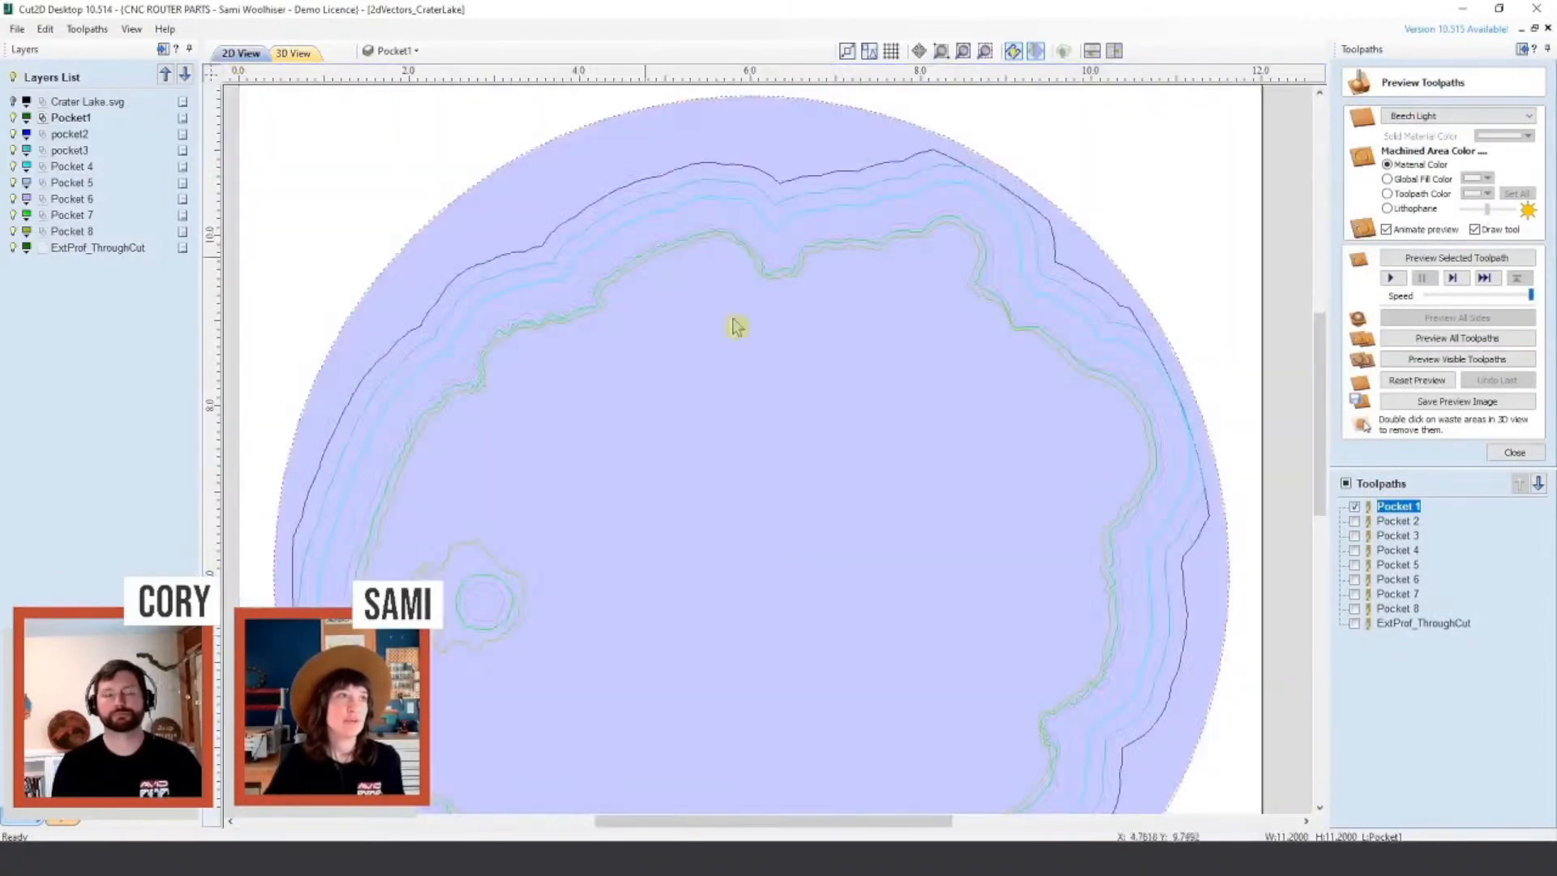
Step: Hide the Pocket 1 toolpath, open Pocket 2 to review its settings and recalculate it
left_click(1354, 508)
left_click(1380, 523)
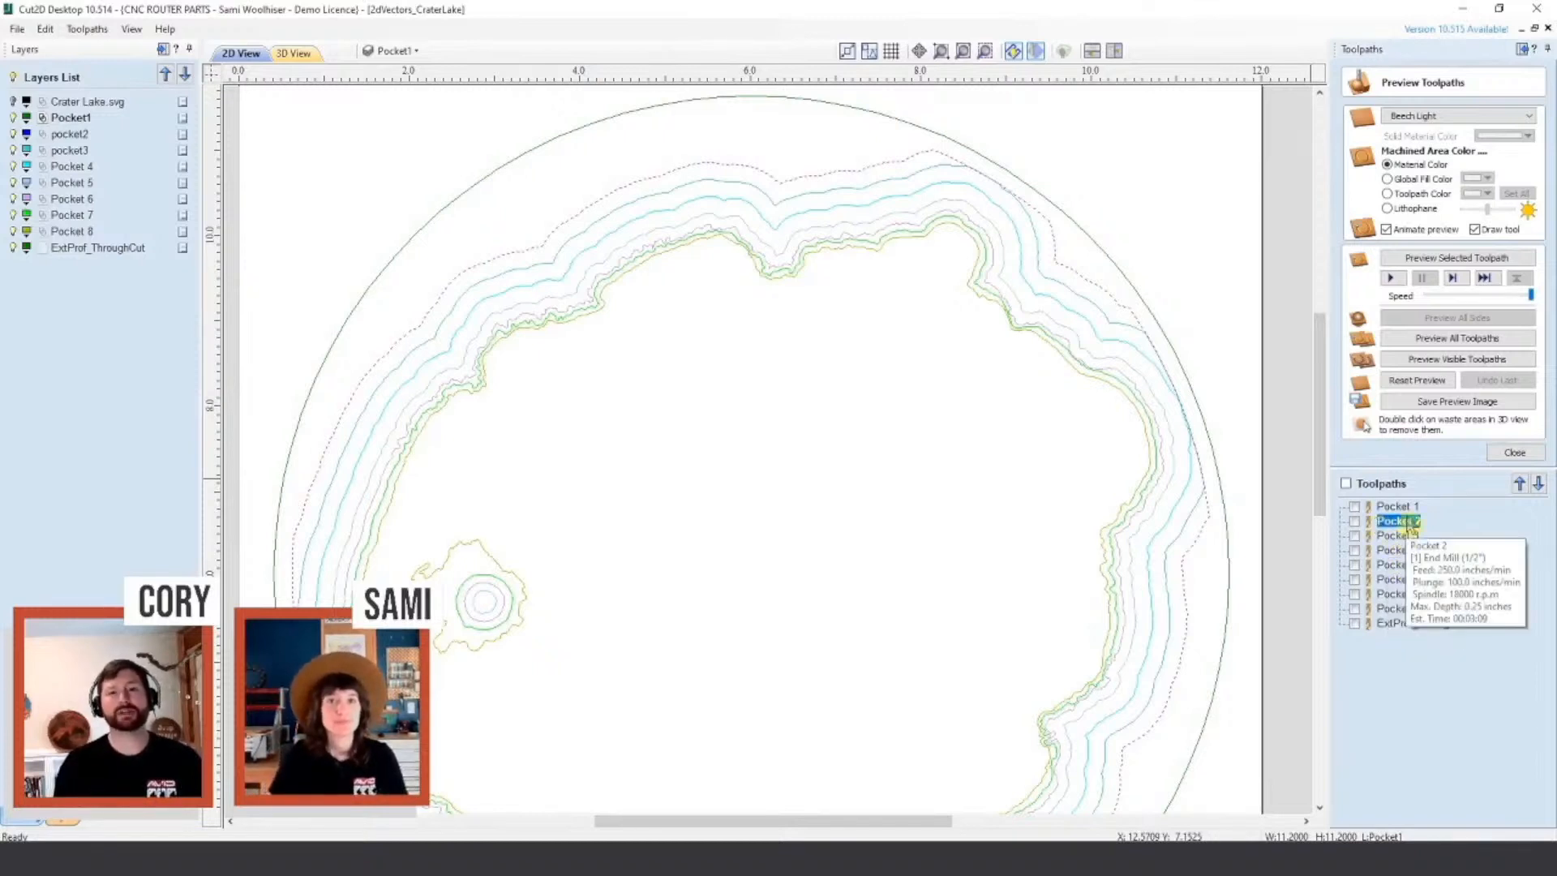
double_click(1396, 521)
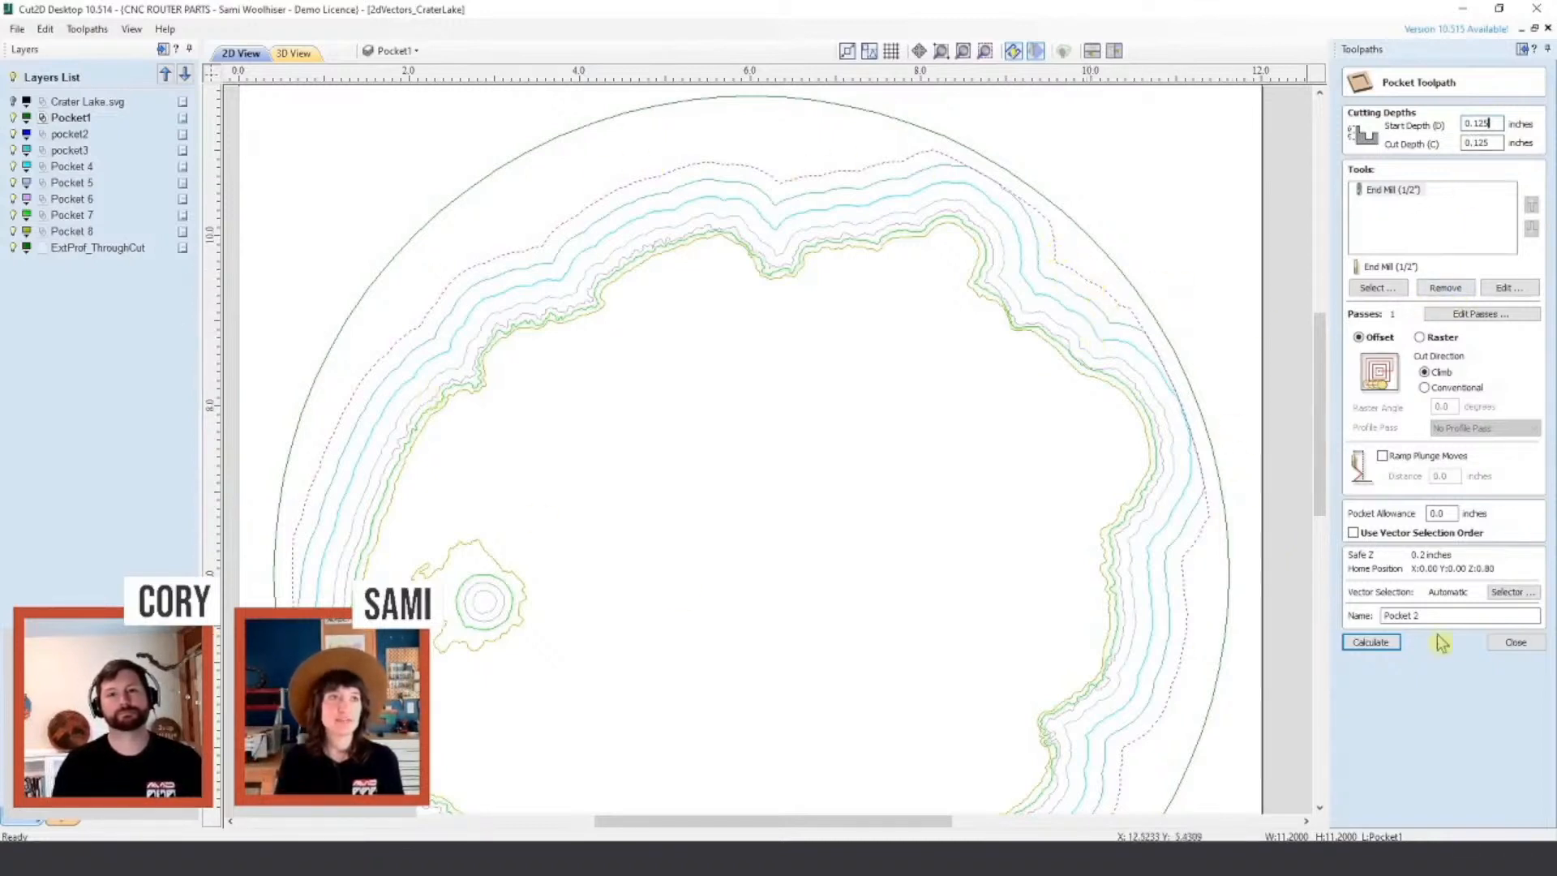
left_click(1380, 646)
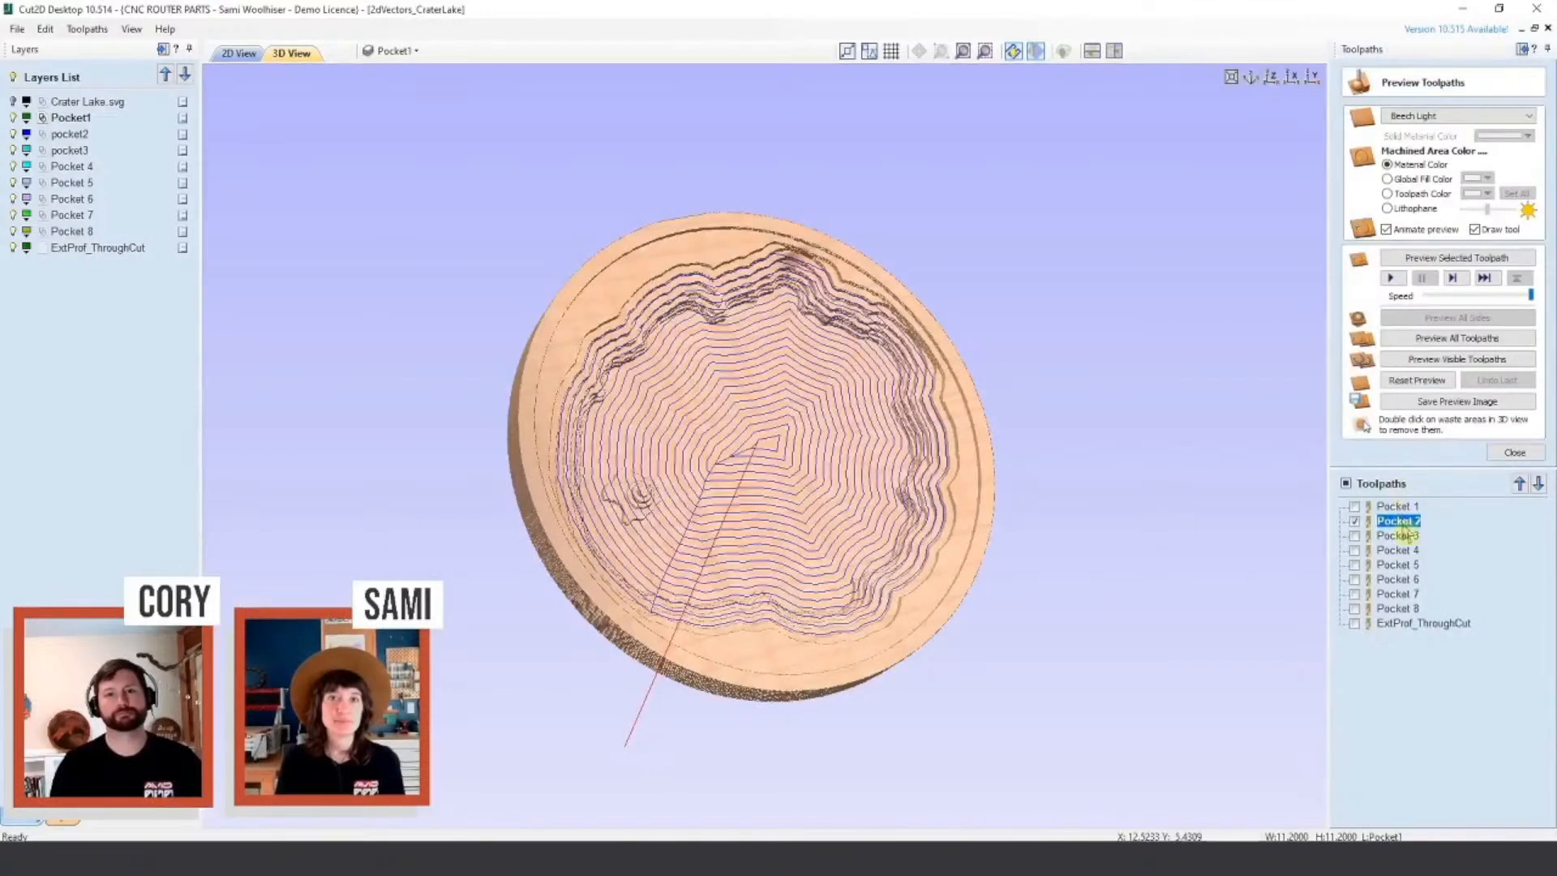
Step: Check the Pocket 3 settings, then display the Pocket 3 toolpath in the 2D view in place of Pocket 2
double_click(1405, 537)
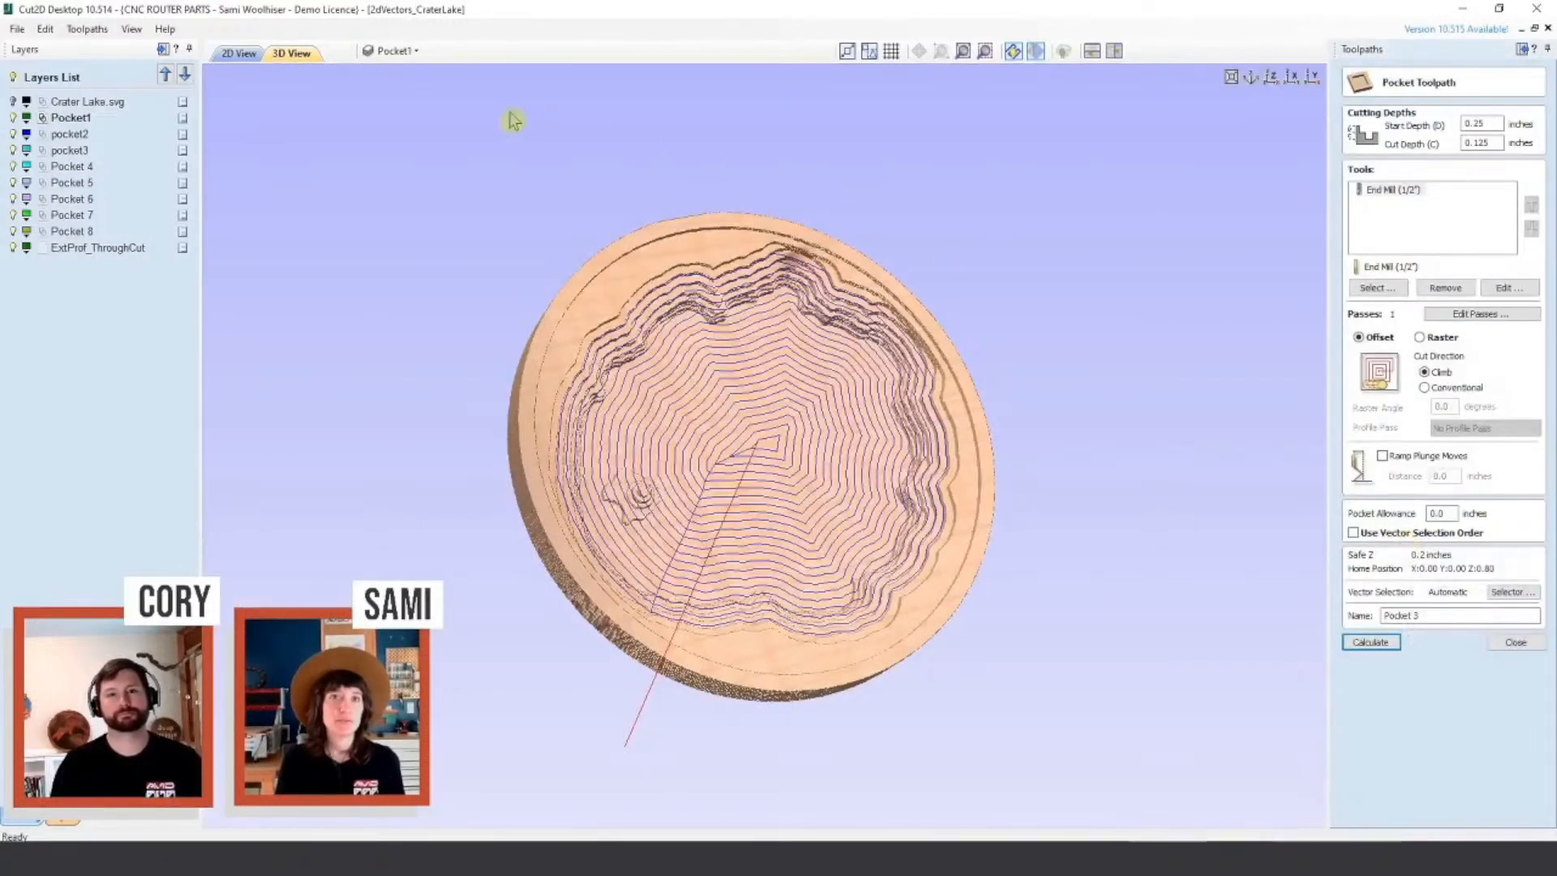
left_click(243, 54)
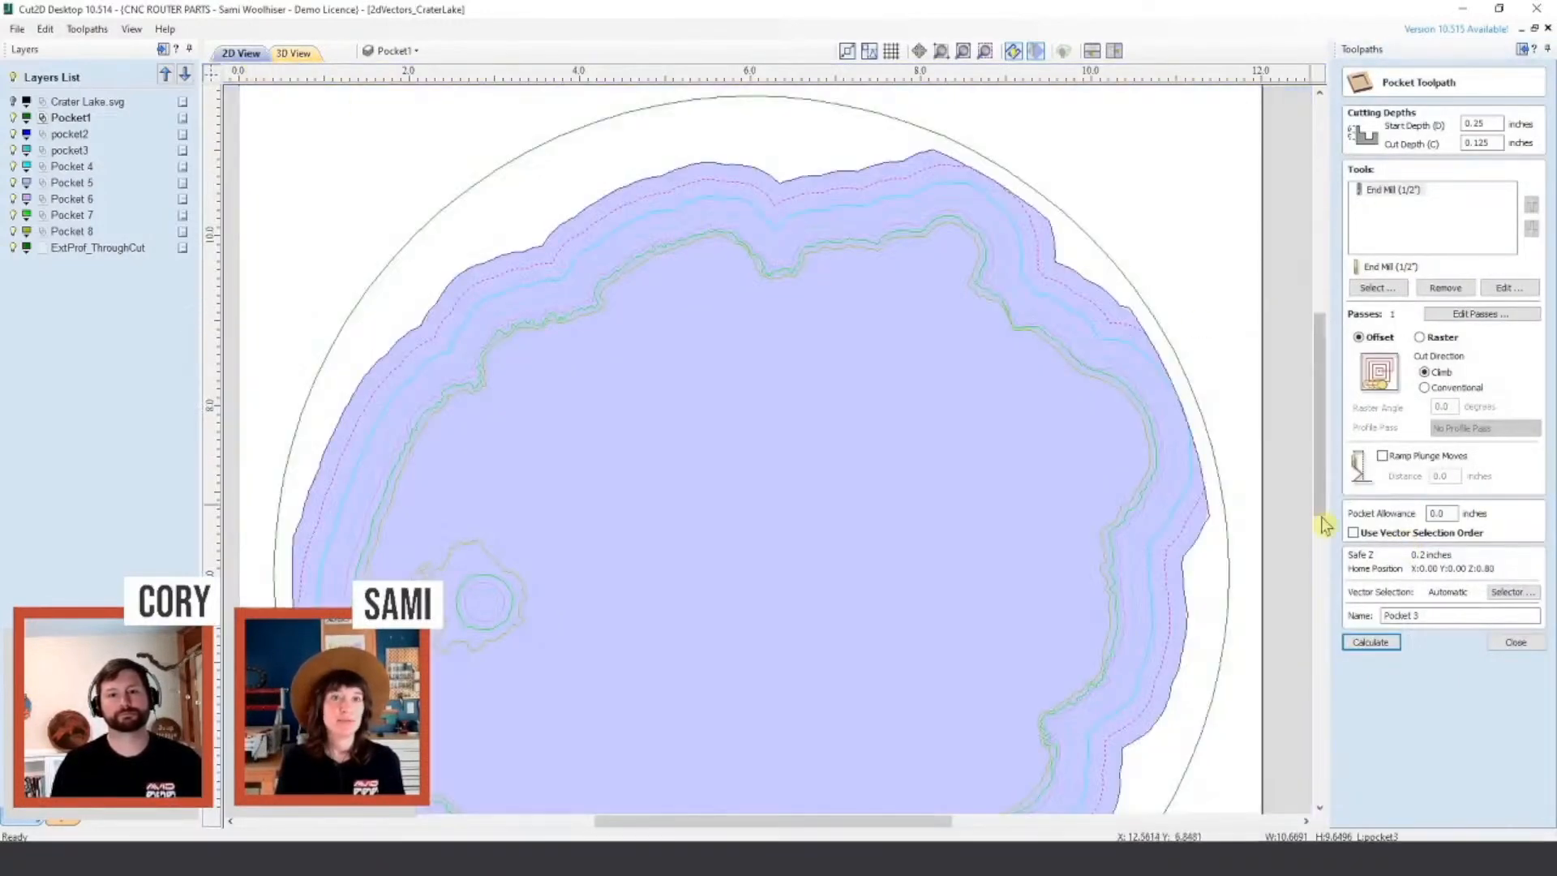
left_click(1492, 642)
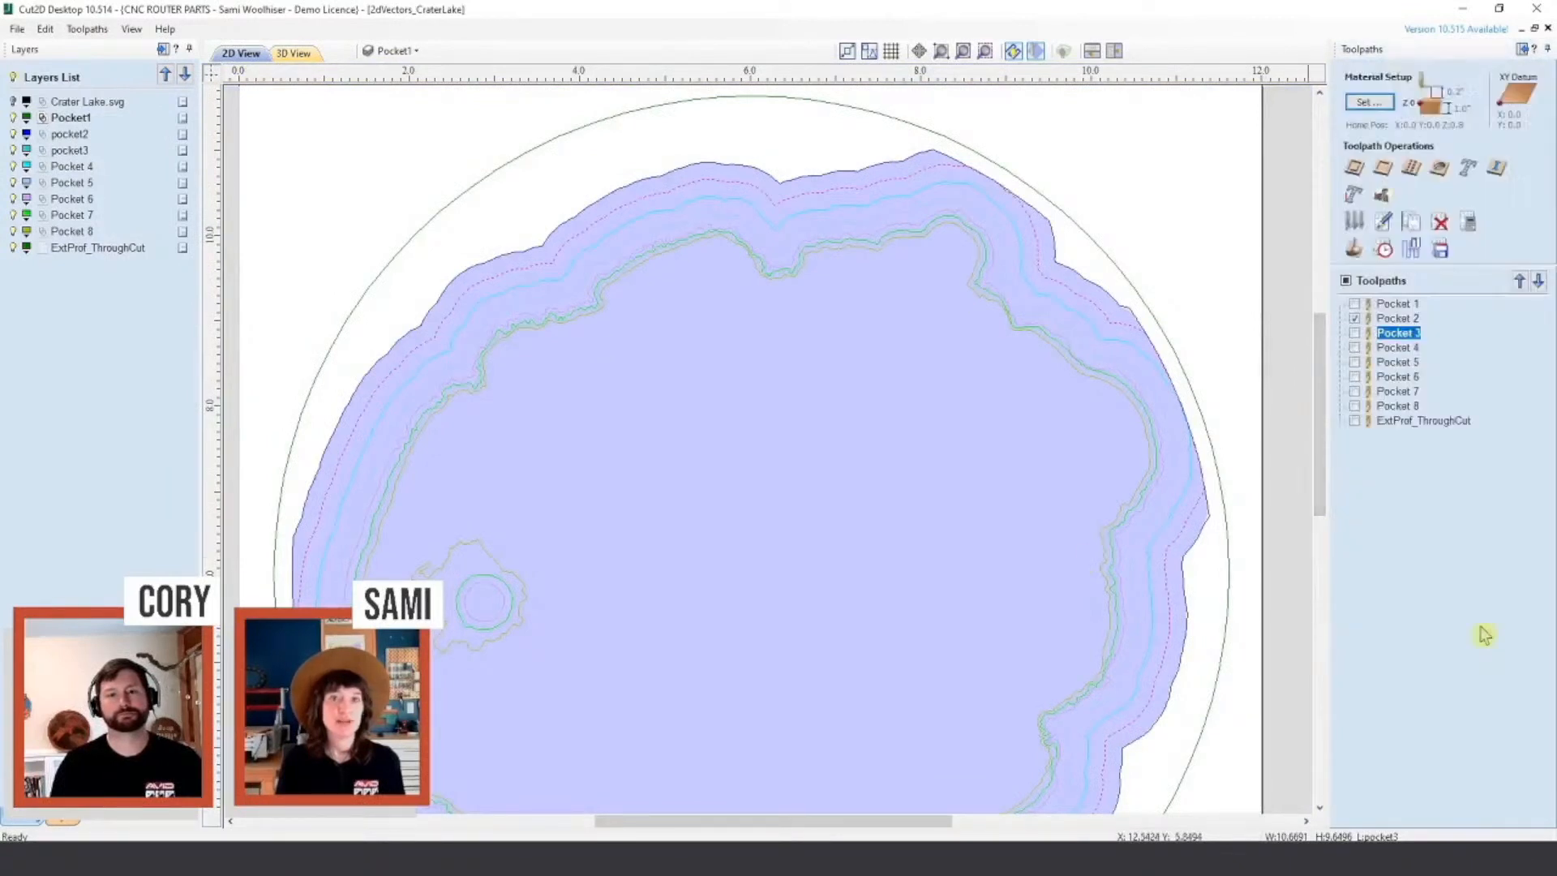
left_click(1356, 333)
left_click(1356, 334)
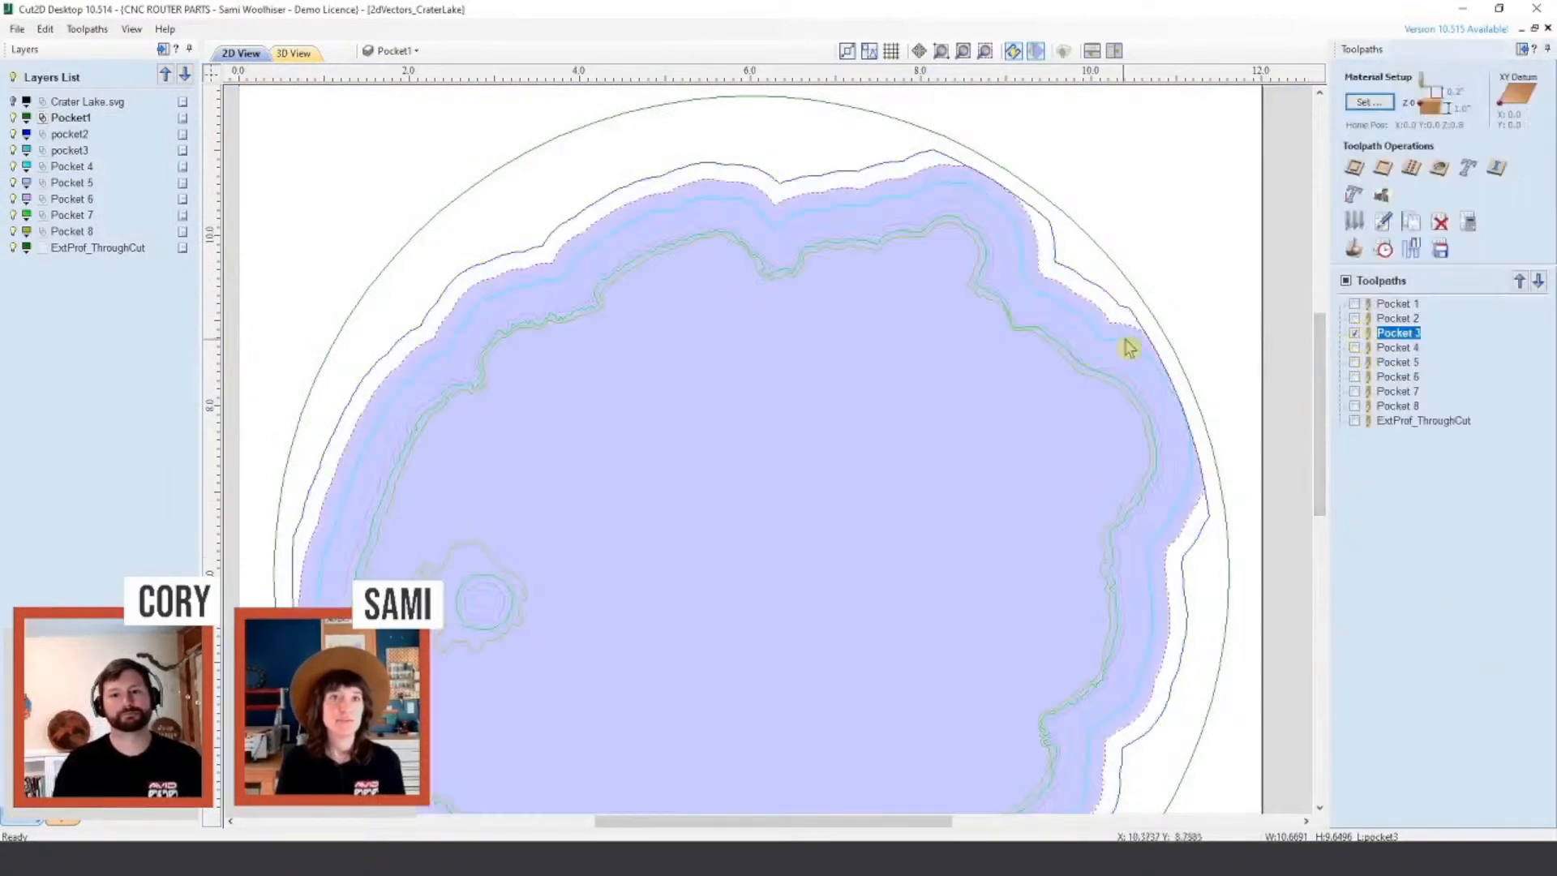
Step: Review the start depth of the Pocket 3 toolpath, close its settings and hide the toolpath
double_click(1392, 335)
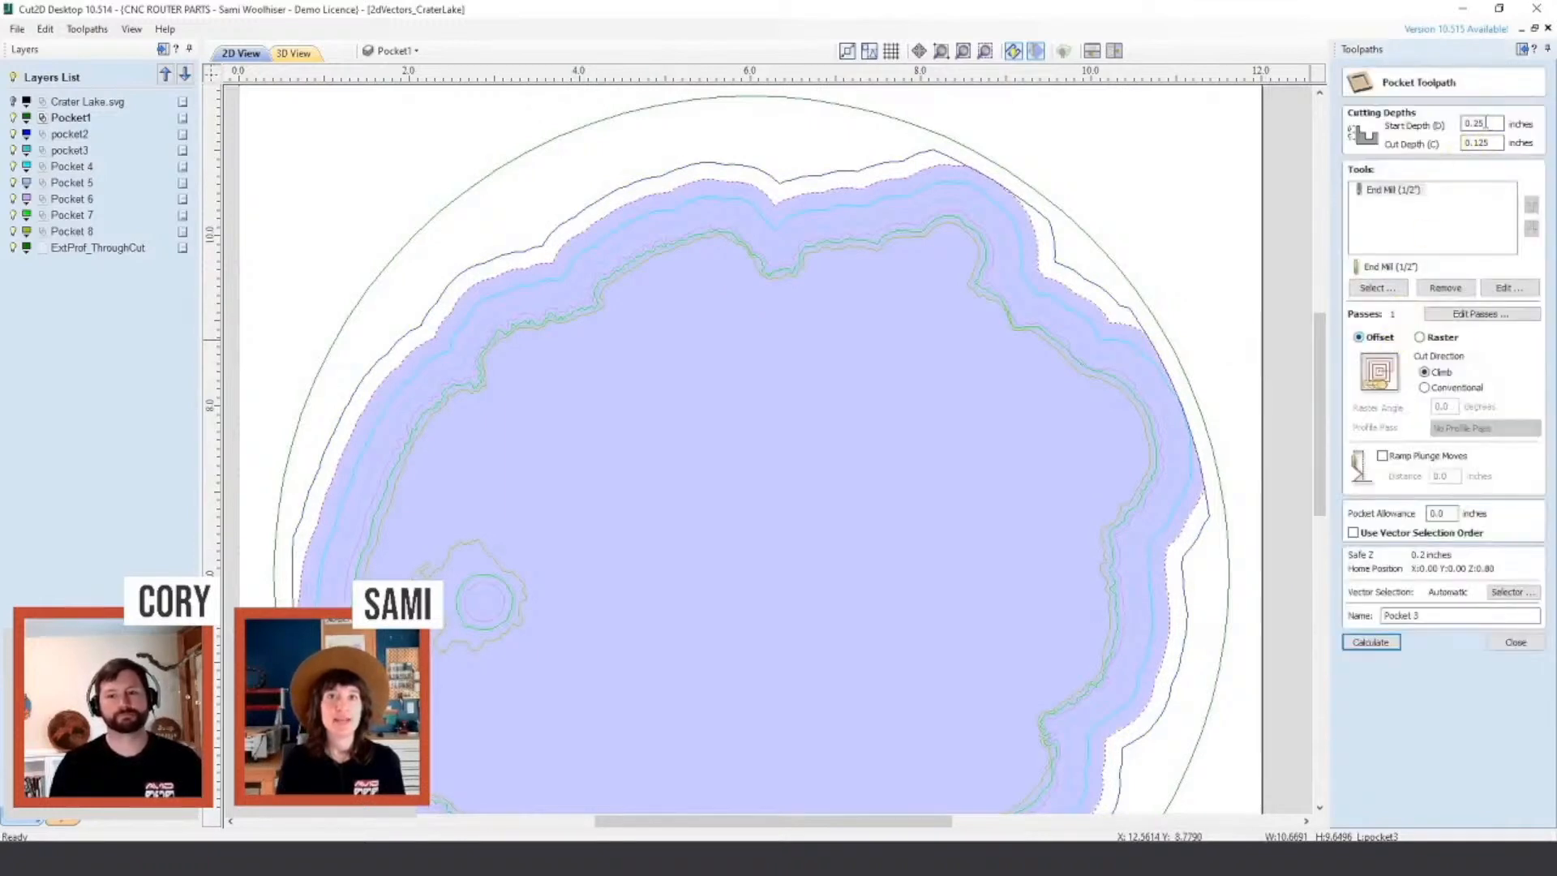
double_click(1488, 123)
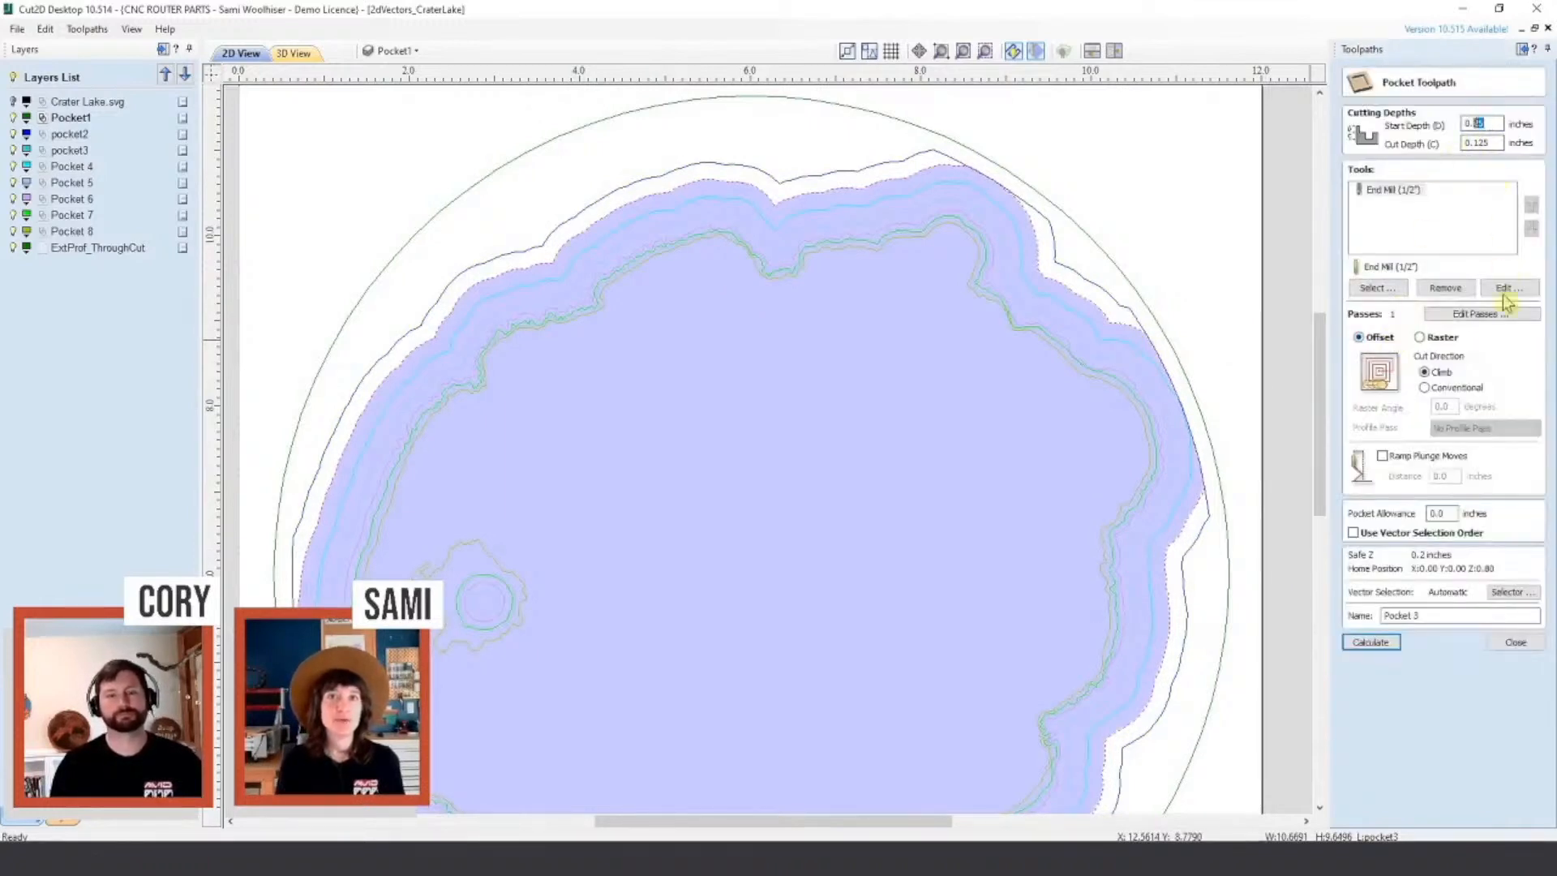
left_click(1515, 642)
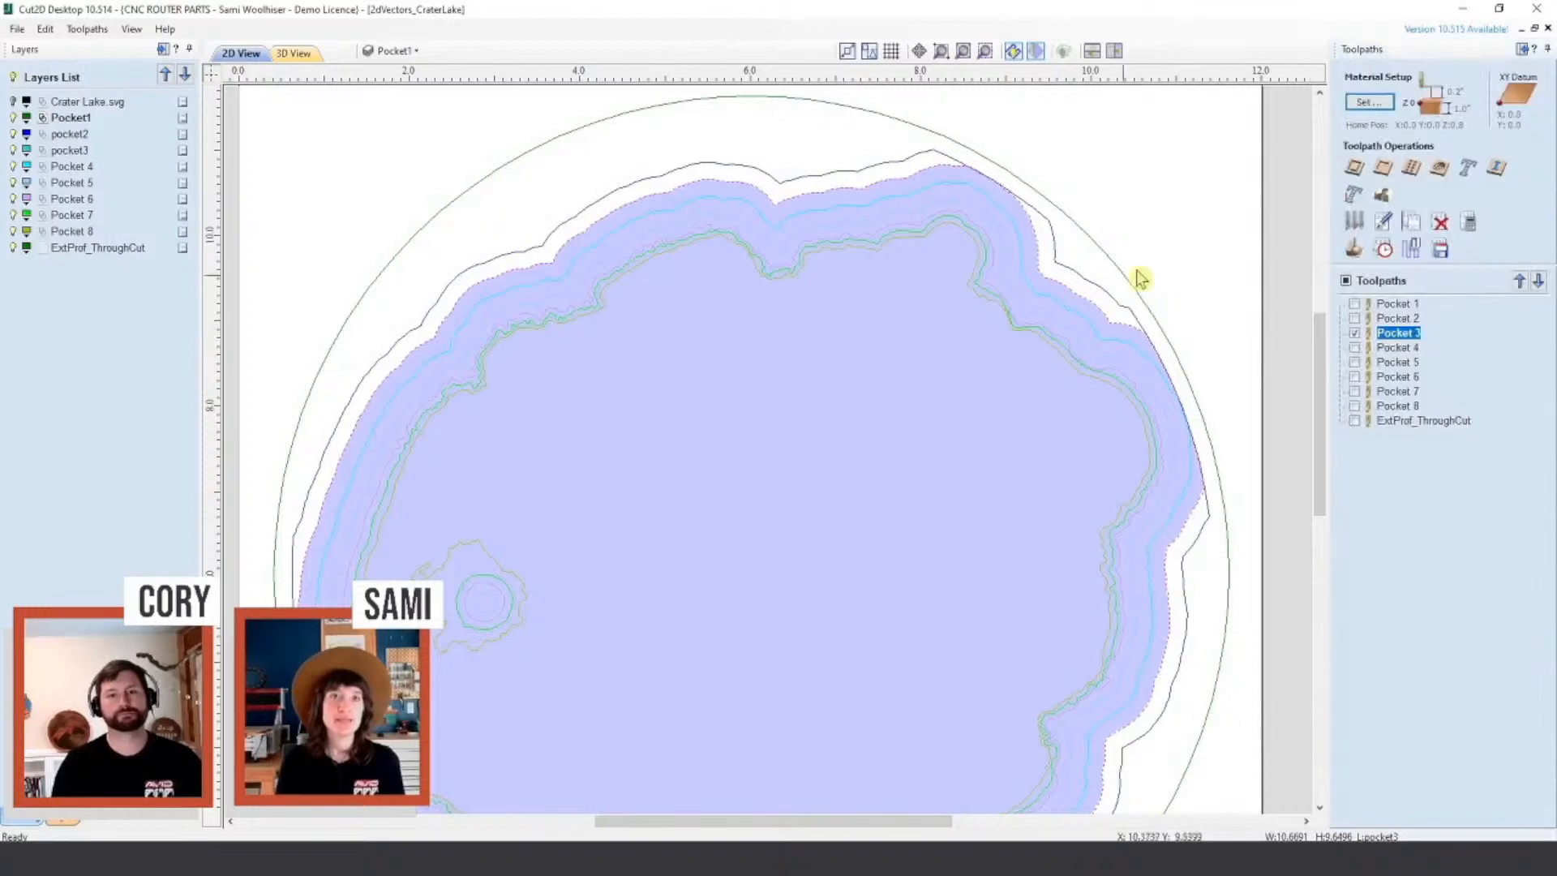
left_click(1354, 333)
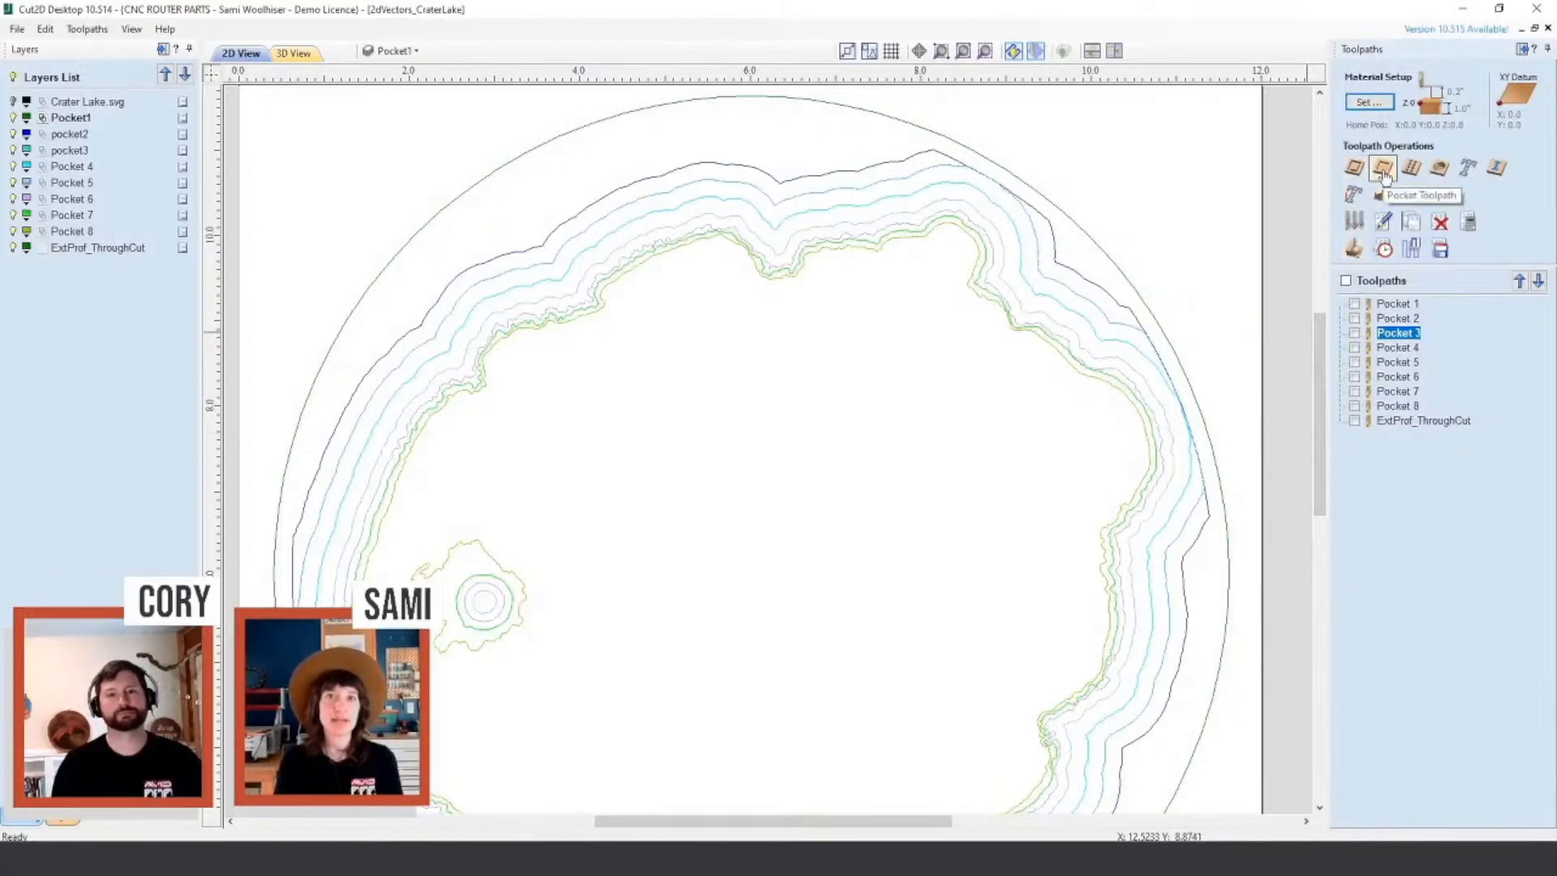
Step: Duplicate the Pocket 8 toolpath
left_click(1398, 407)
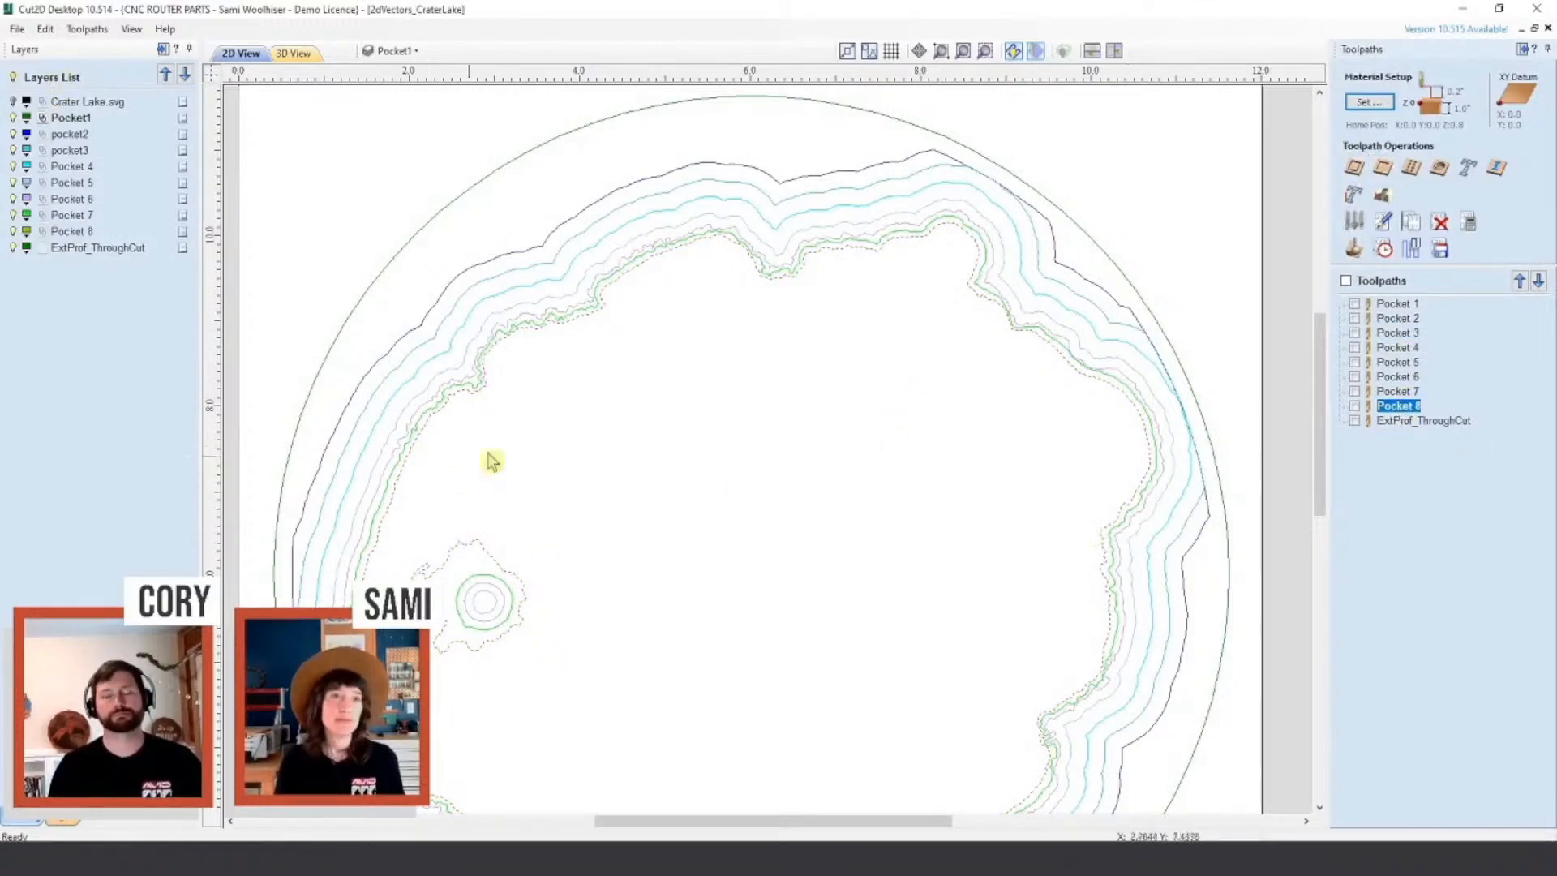
right_click(1396, 407)
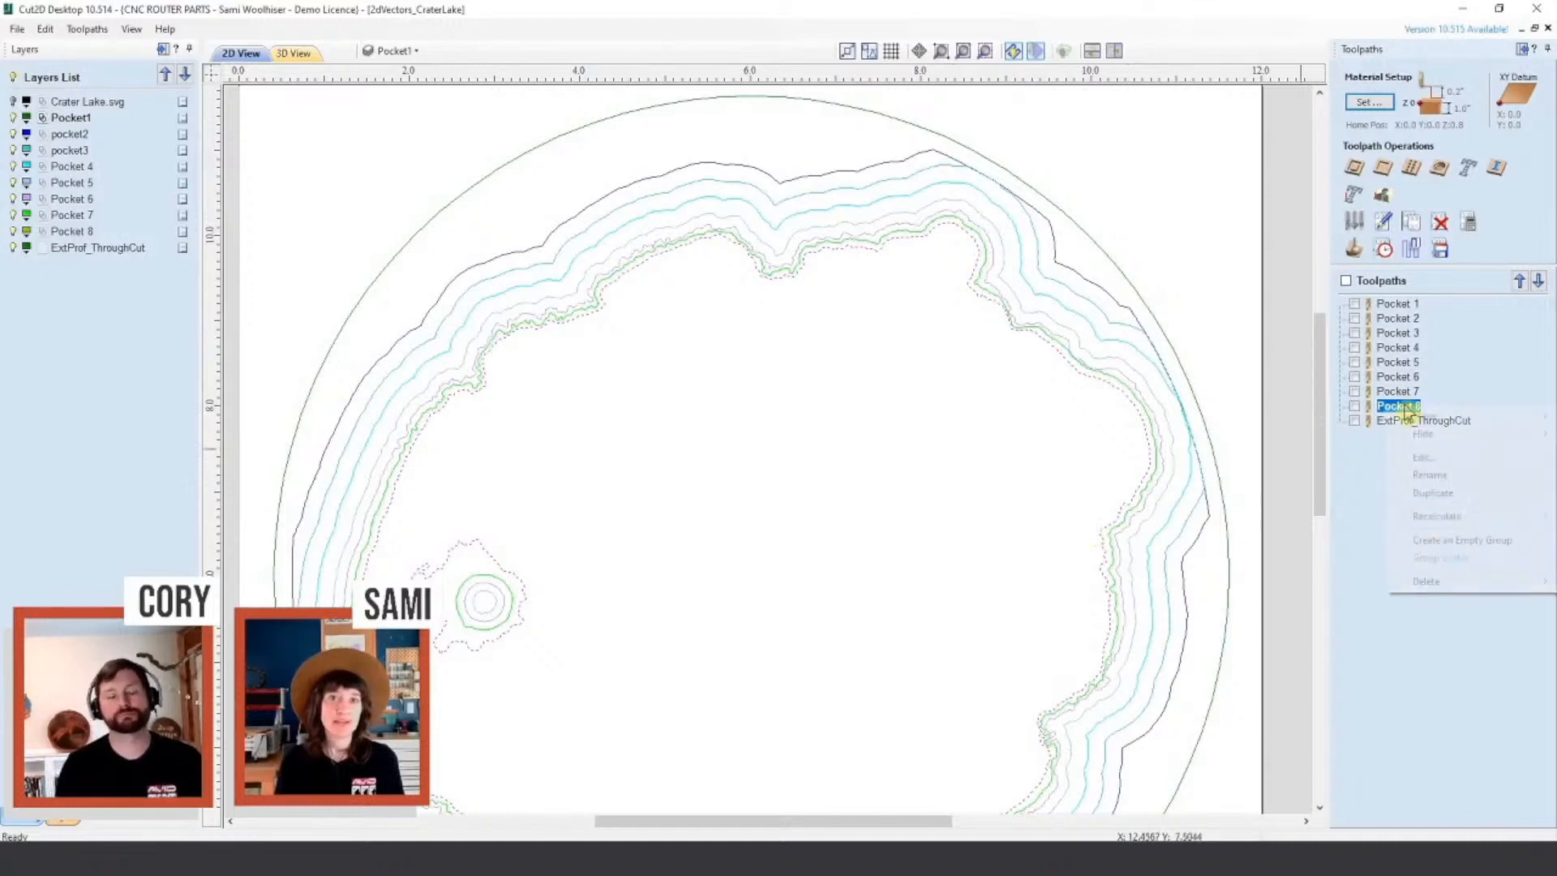
left_click(1431, 493)
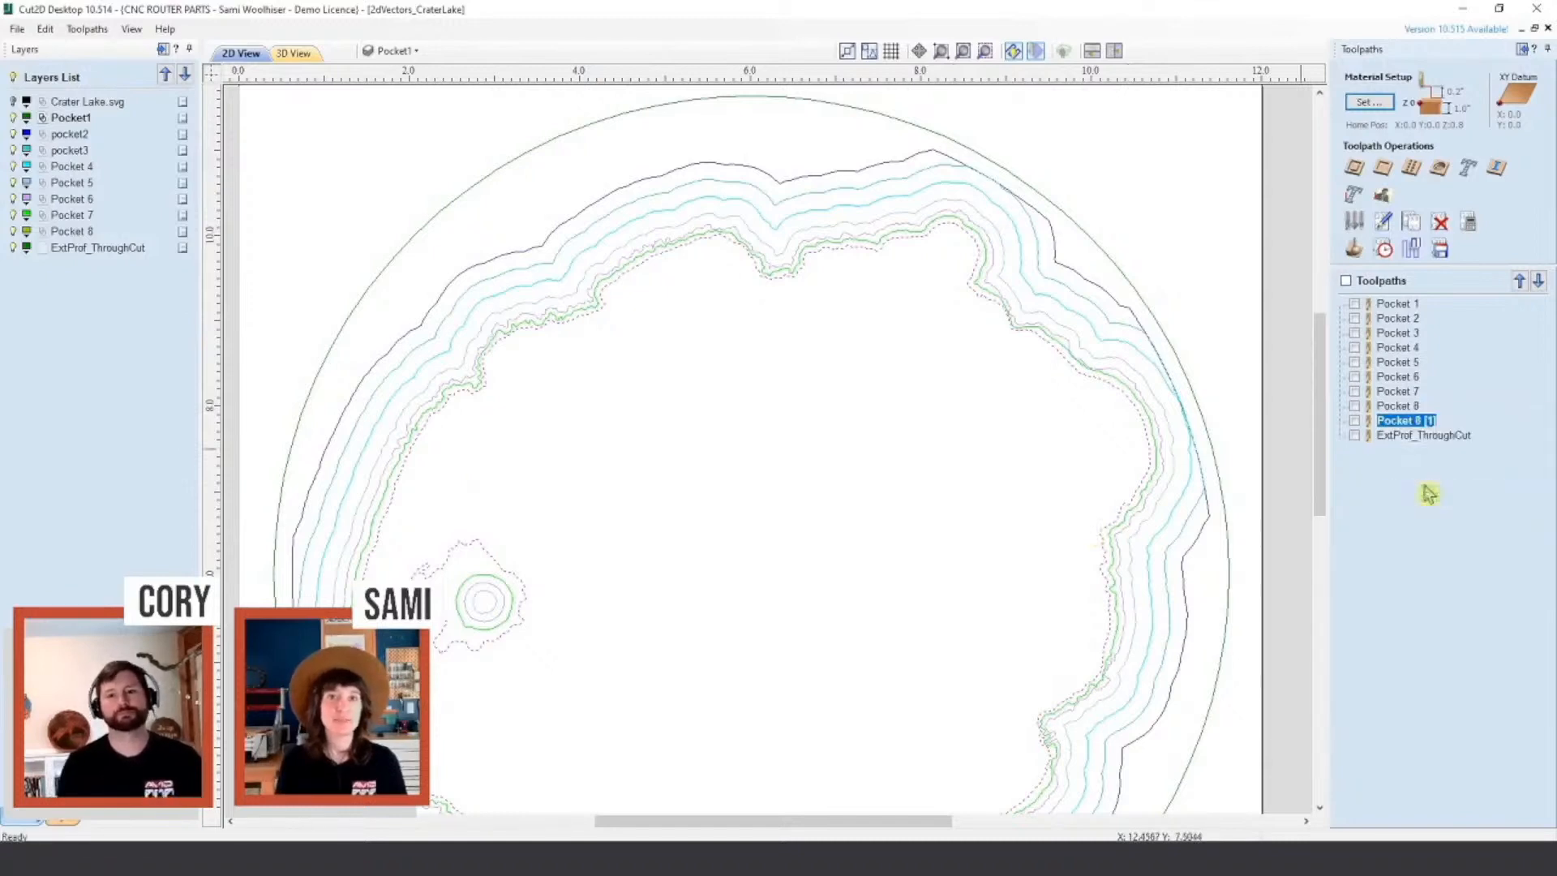
Step: Open the duplicated Pocket 8 toolpath and add 0.125 to its start depth, making it 0.95 inches
double_click(1405, 421)
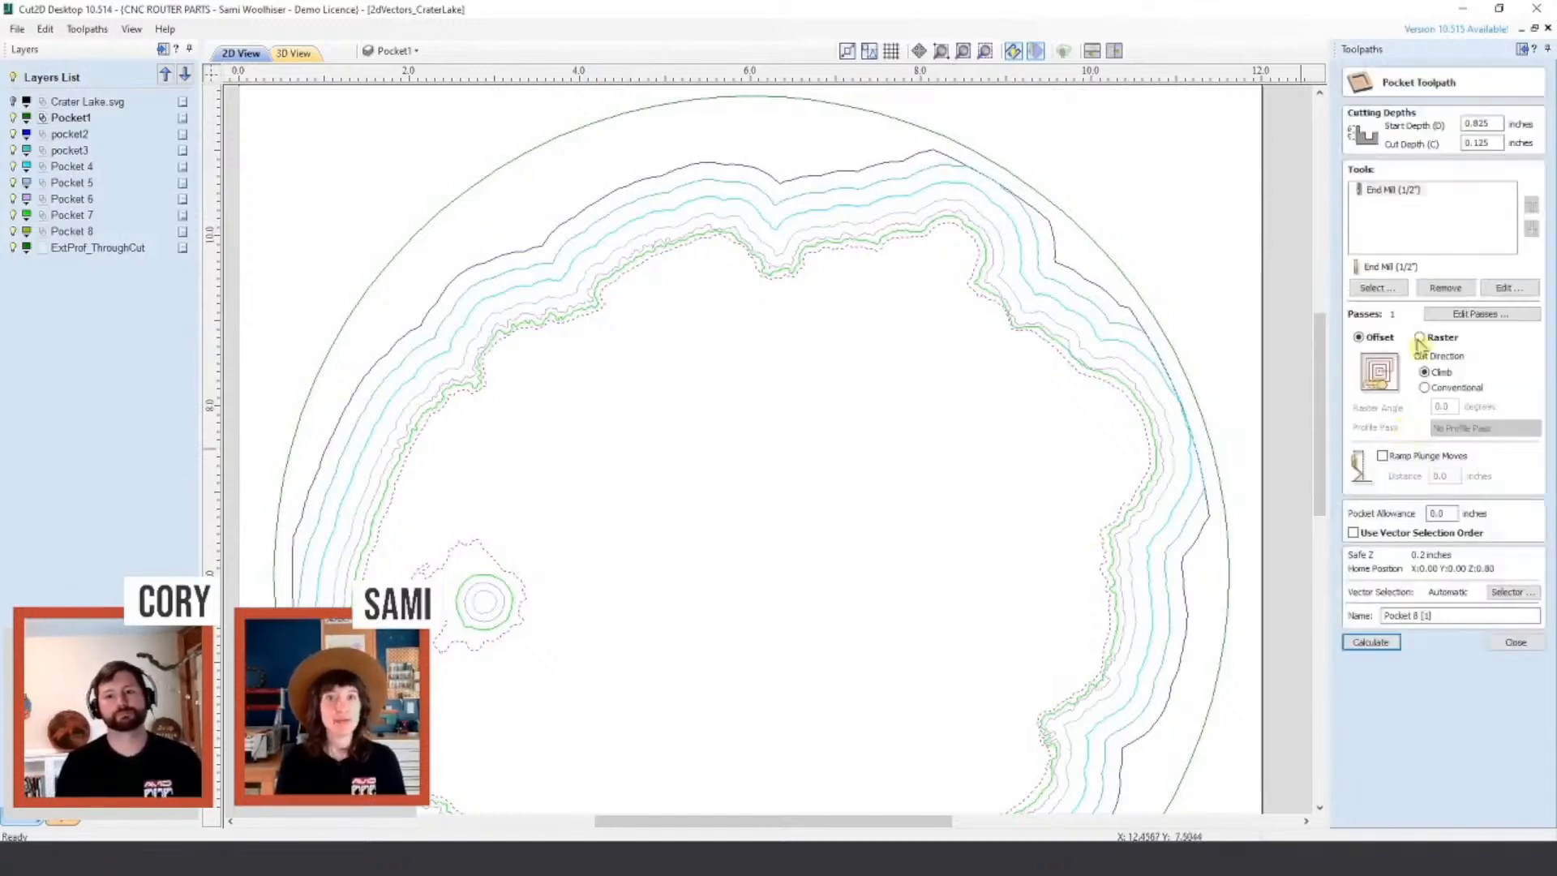
left_click(1491, 124)
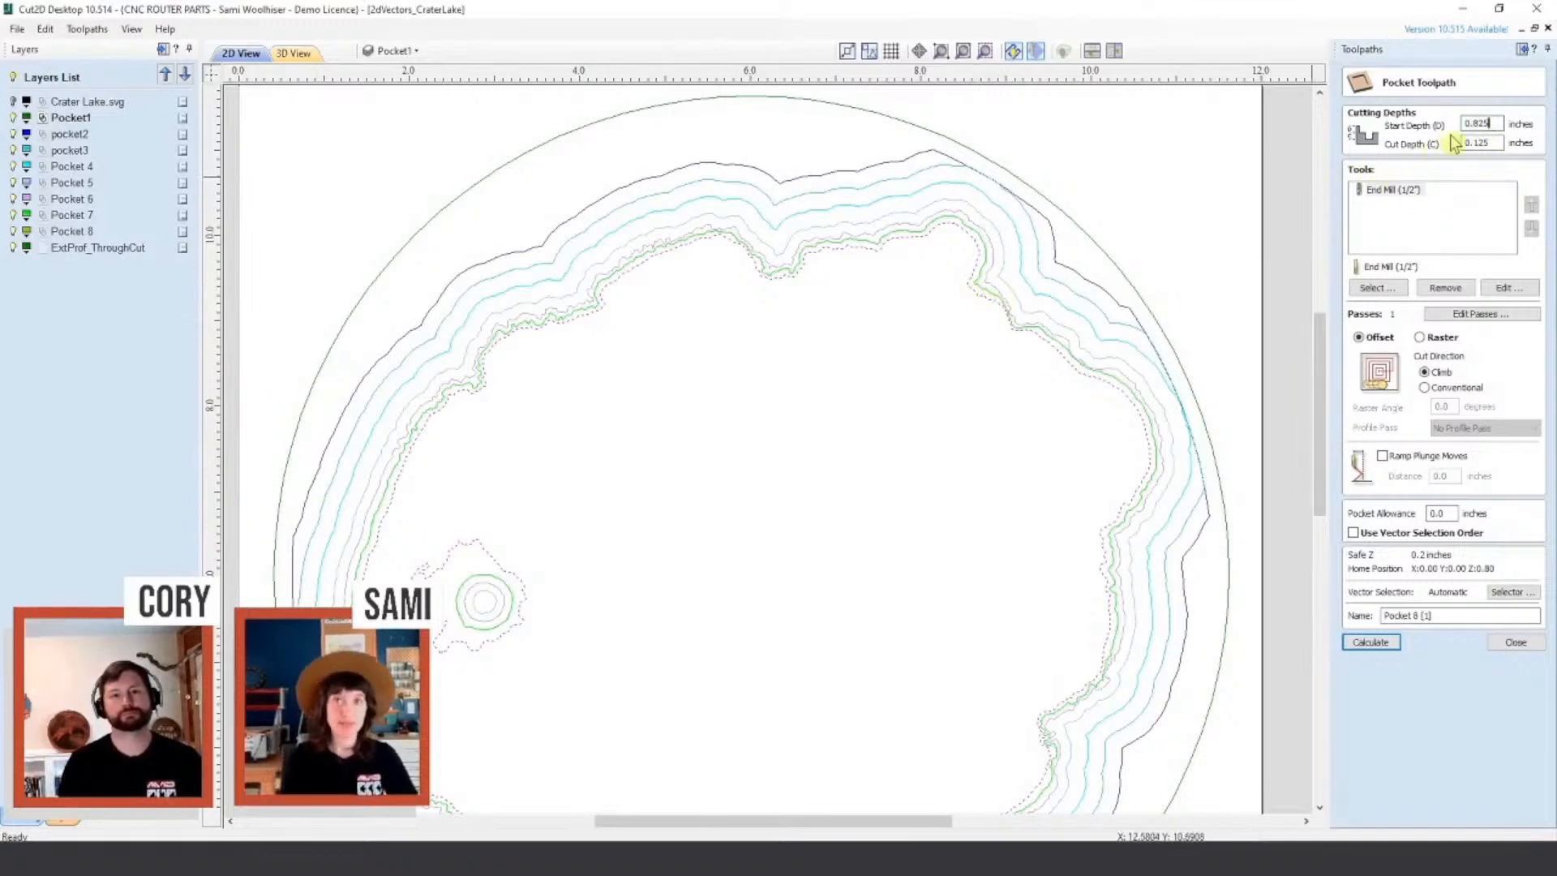
type("+.125")
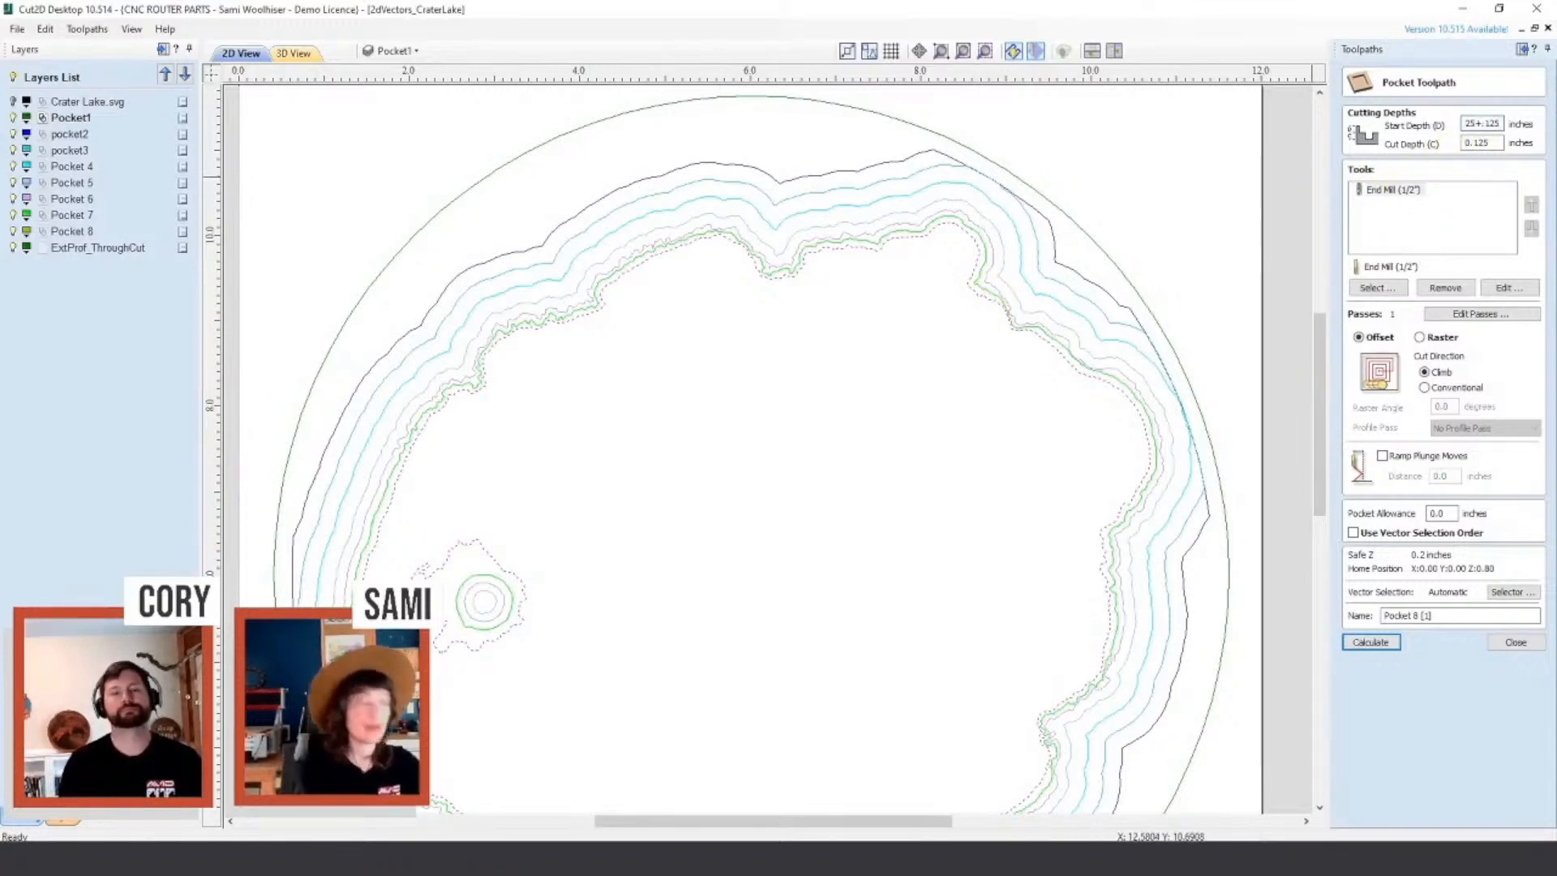
key("Return")
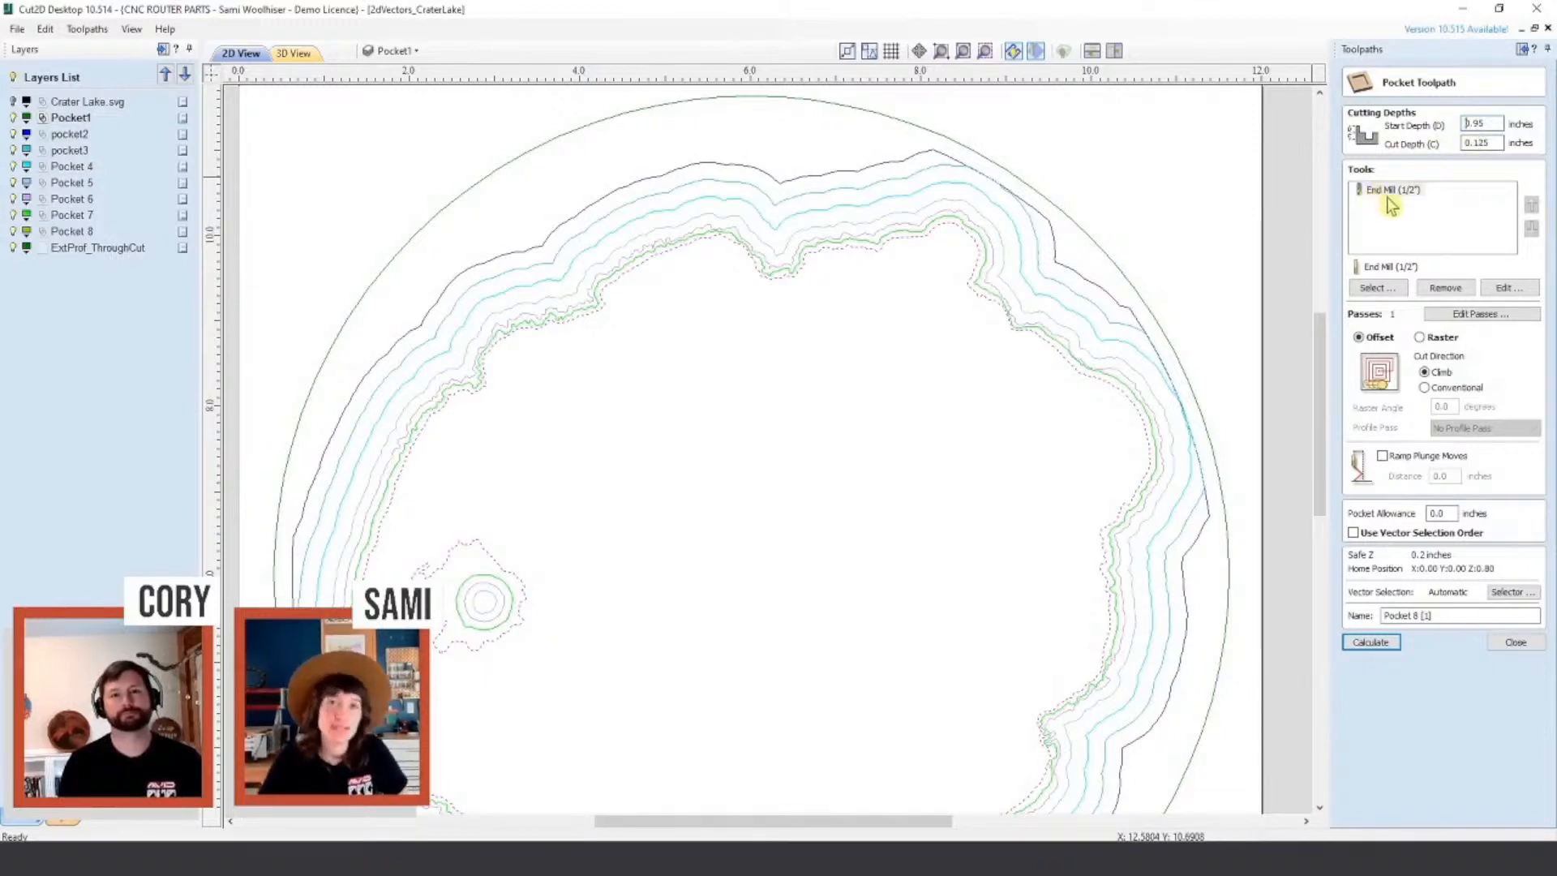
Step: Enable ramp plunge moves for the duplicated Pocket 8 toolpath with a distance of 1 inch
left_click(1394, 455)
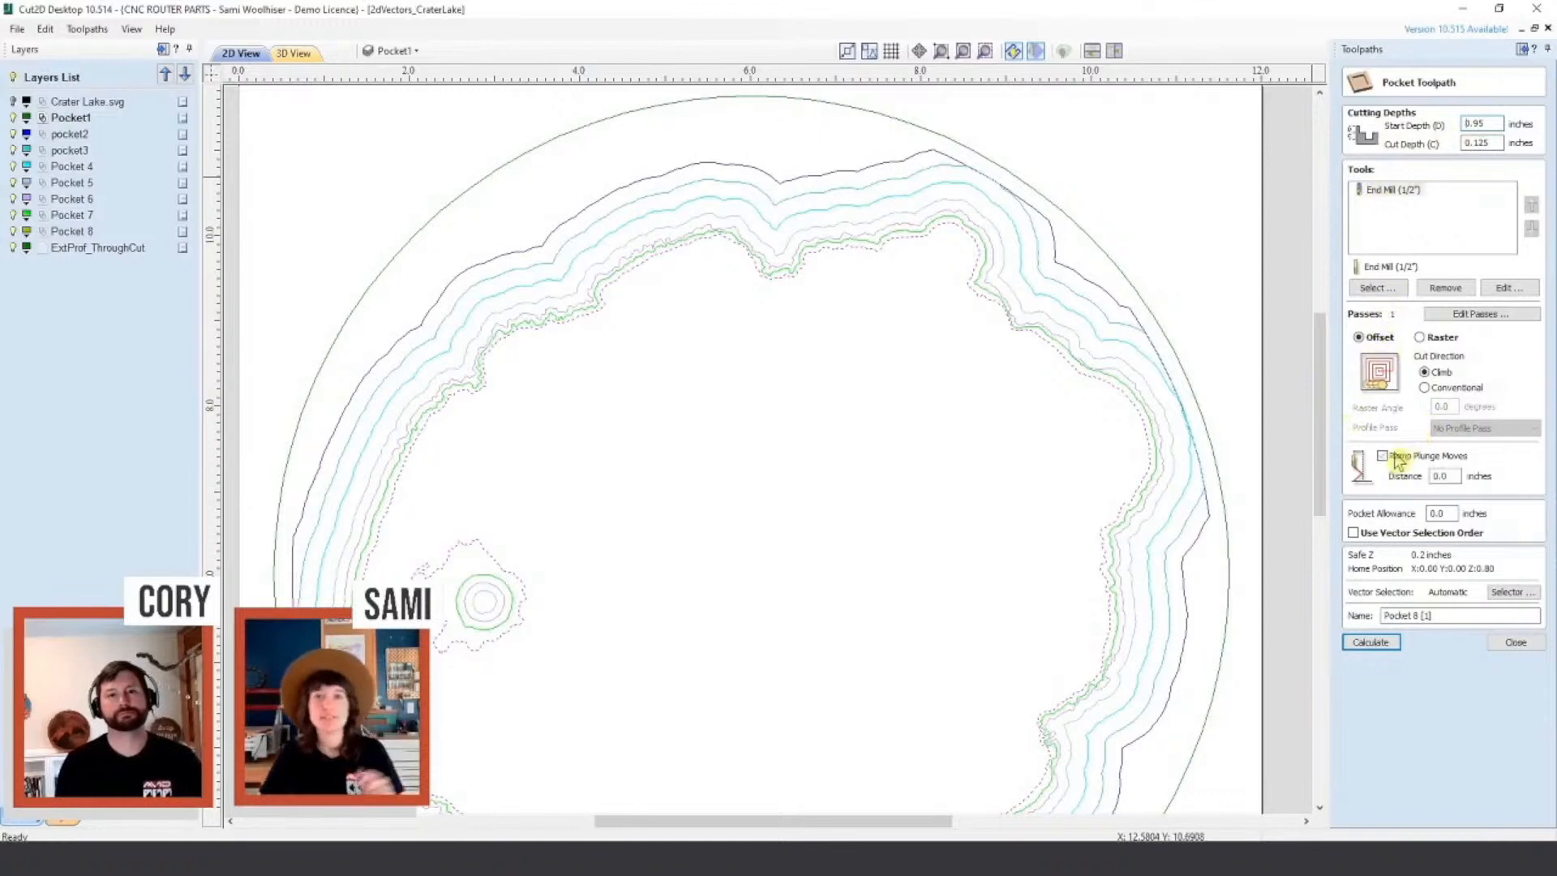
left_click(1382, 455)
left_click(1450, 476)
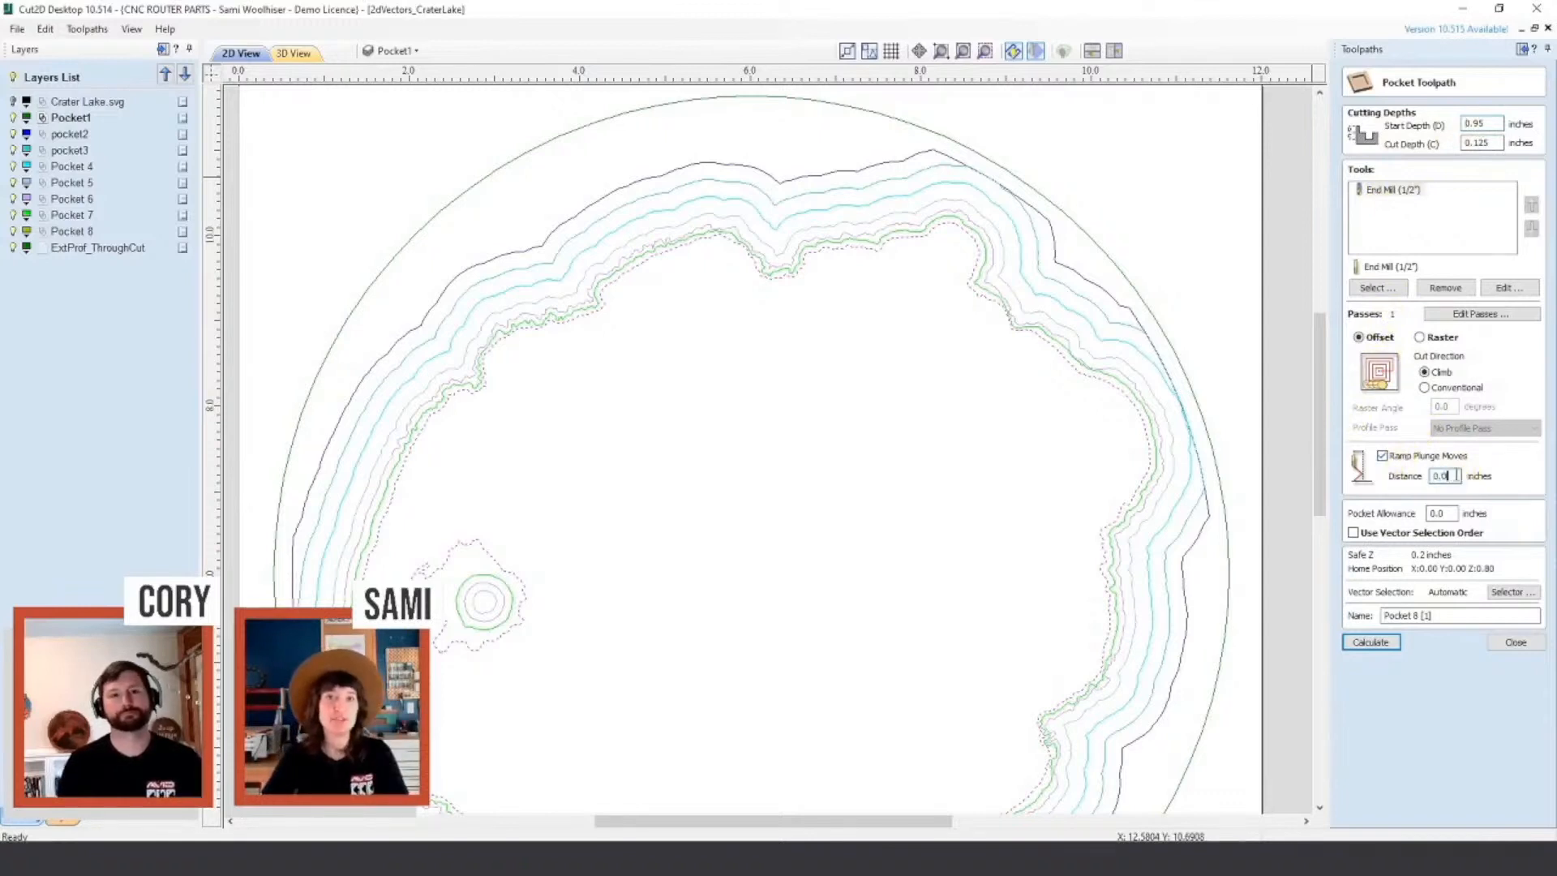
left_click_drag(1455, 476, 1433, 476)
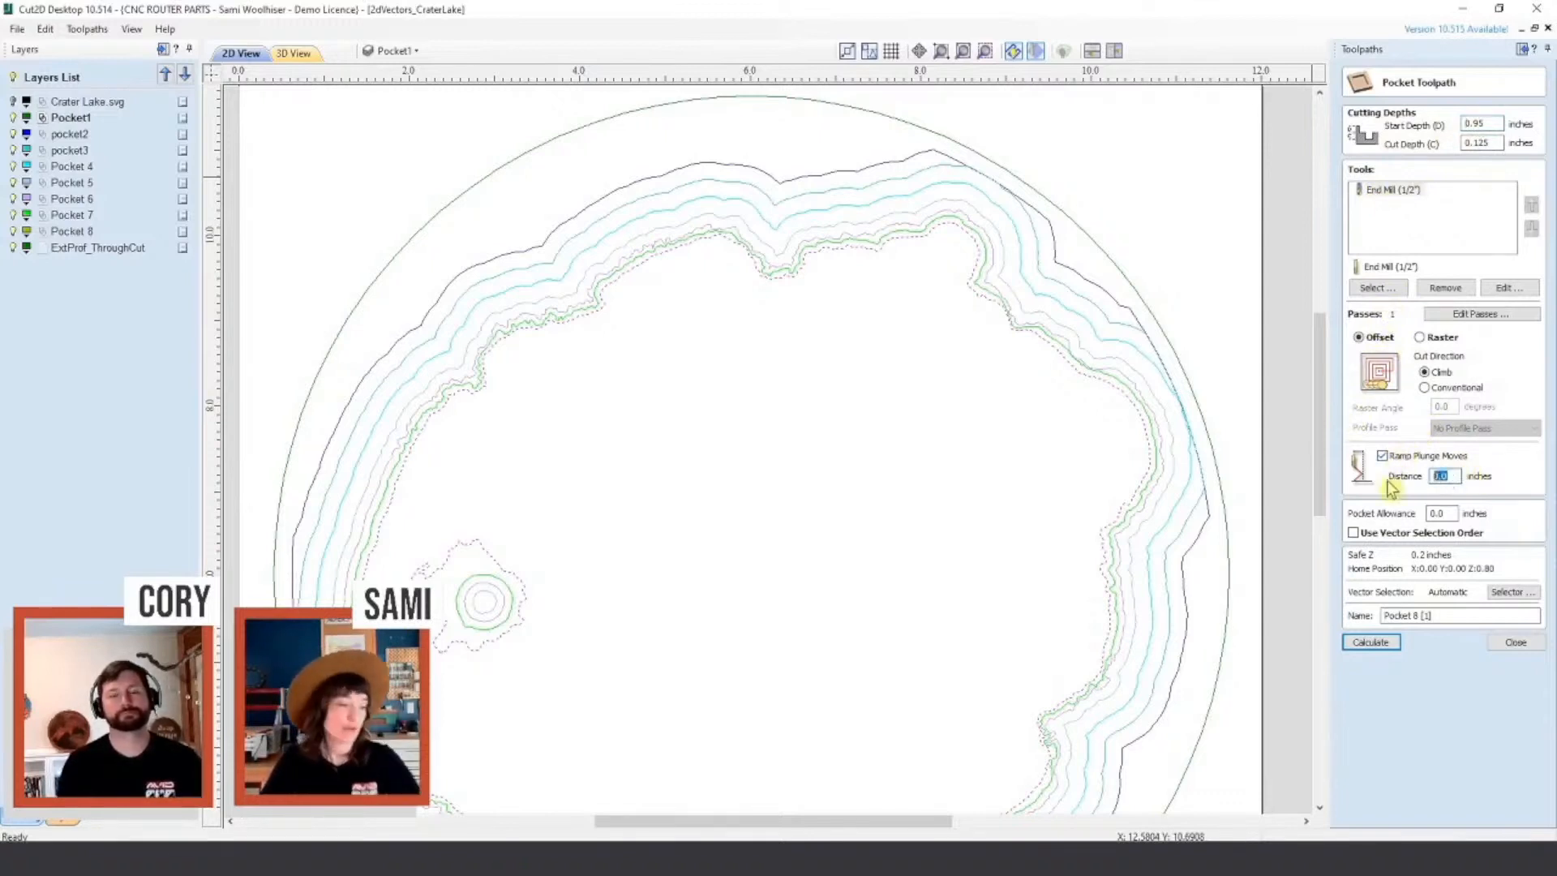
type("1")
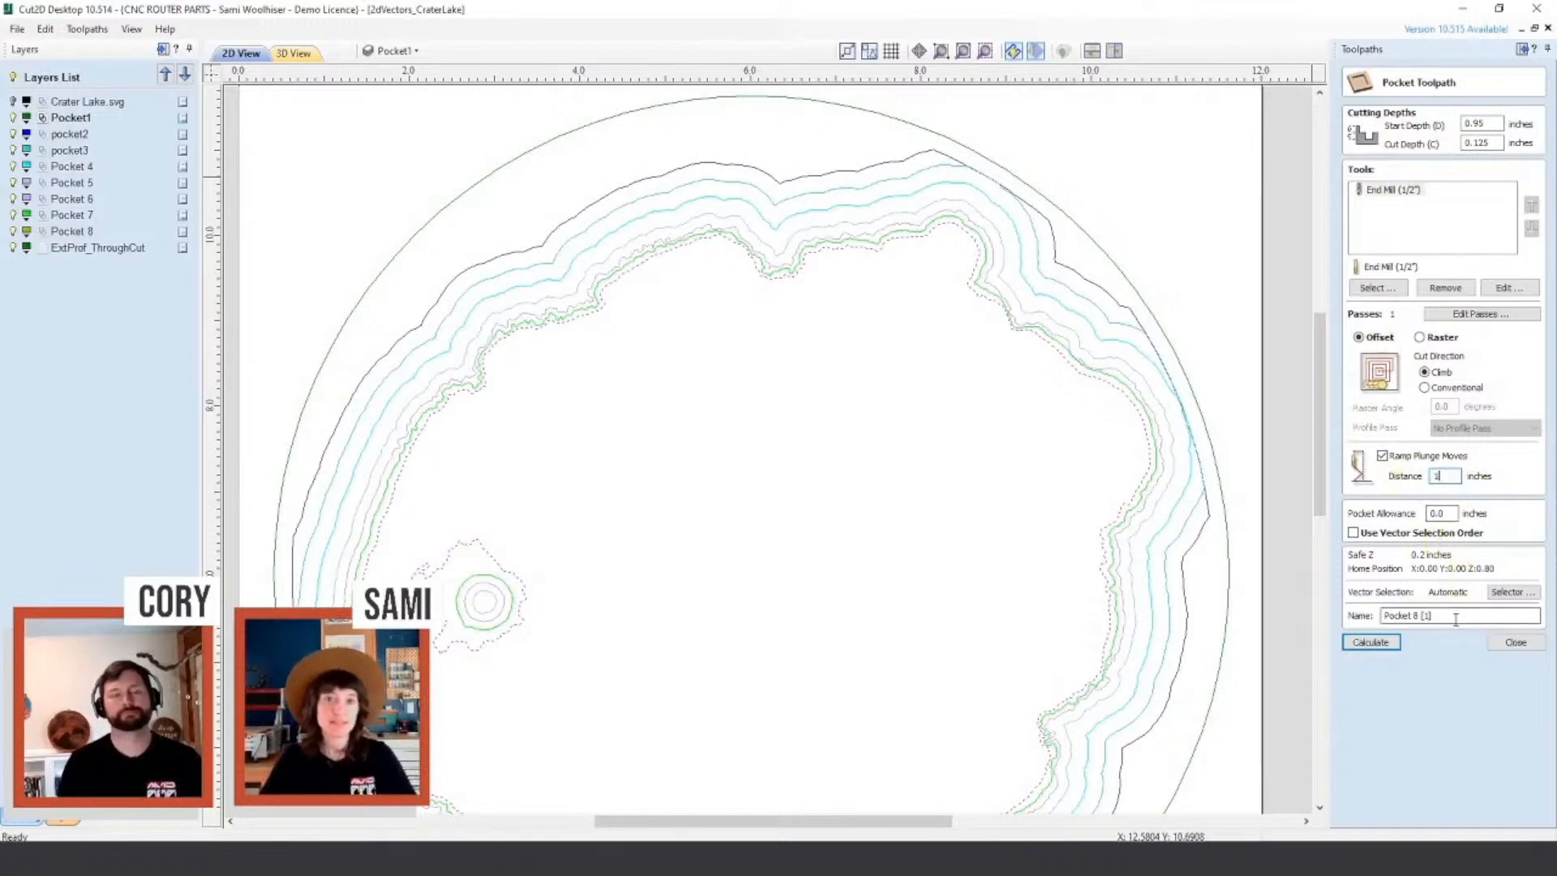
Step: Rename the duplicated toolpath as Pocket 9 and close its settings without calculating
left_click_drag(1455, 616, 1414, 616)
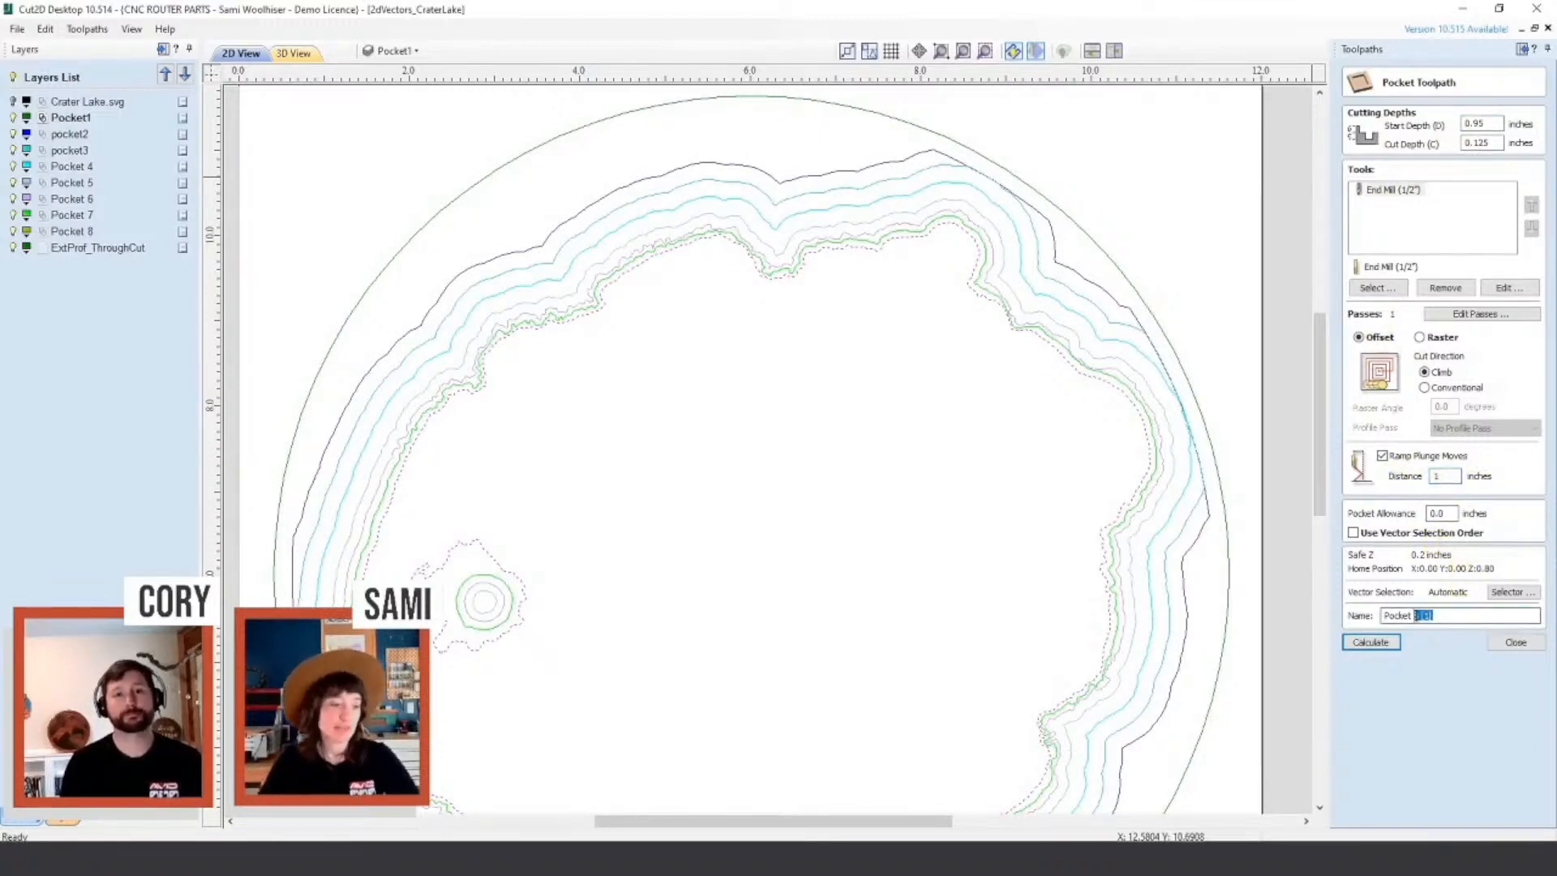
type("9")
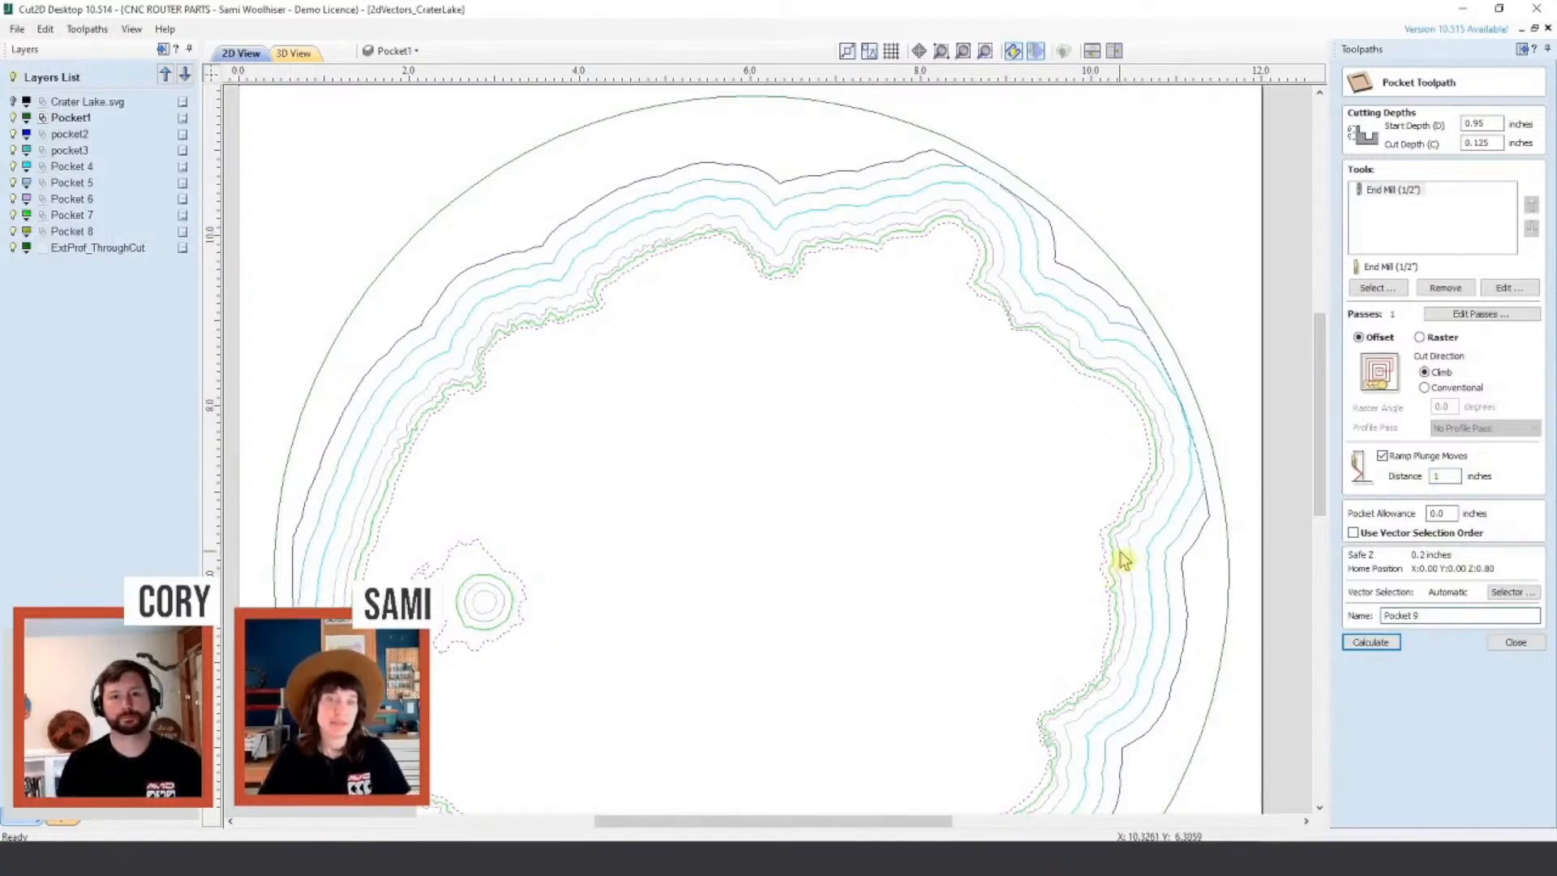
left_click(1506, 644)
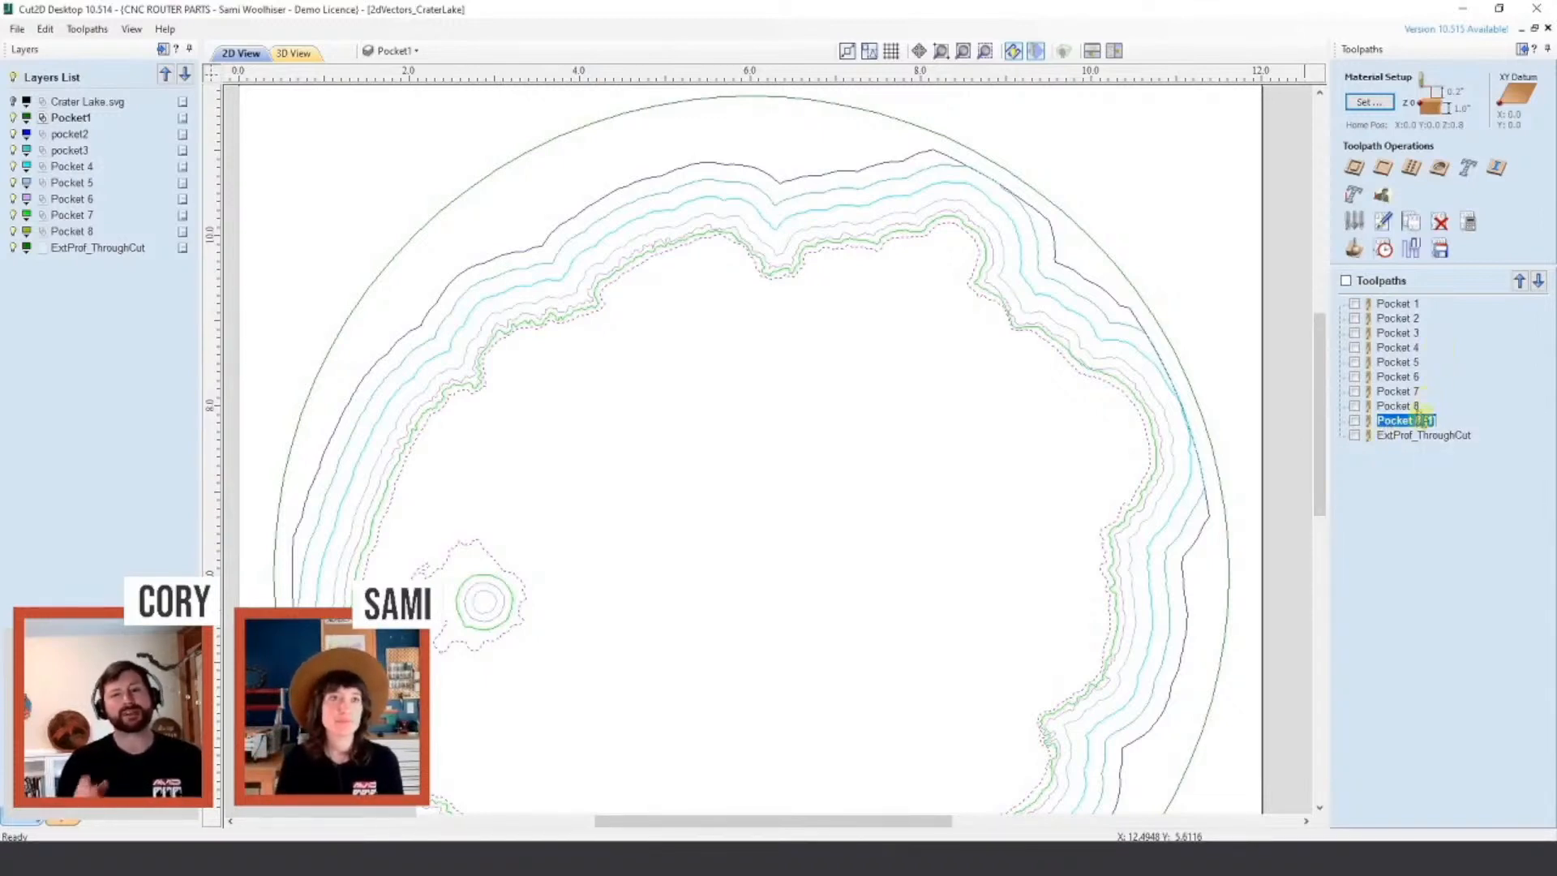
Step: Examine the carved Crater Lake model in the 3D view, then return to the 2D view
left_click(292, 53)
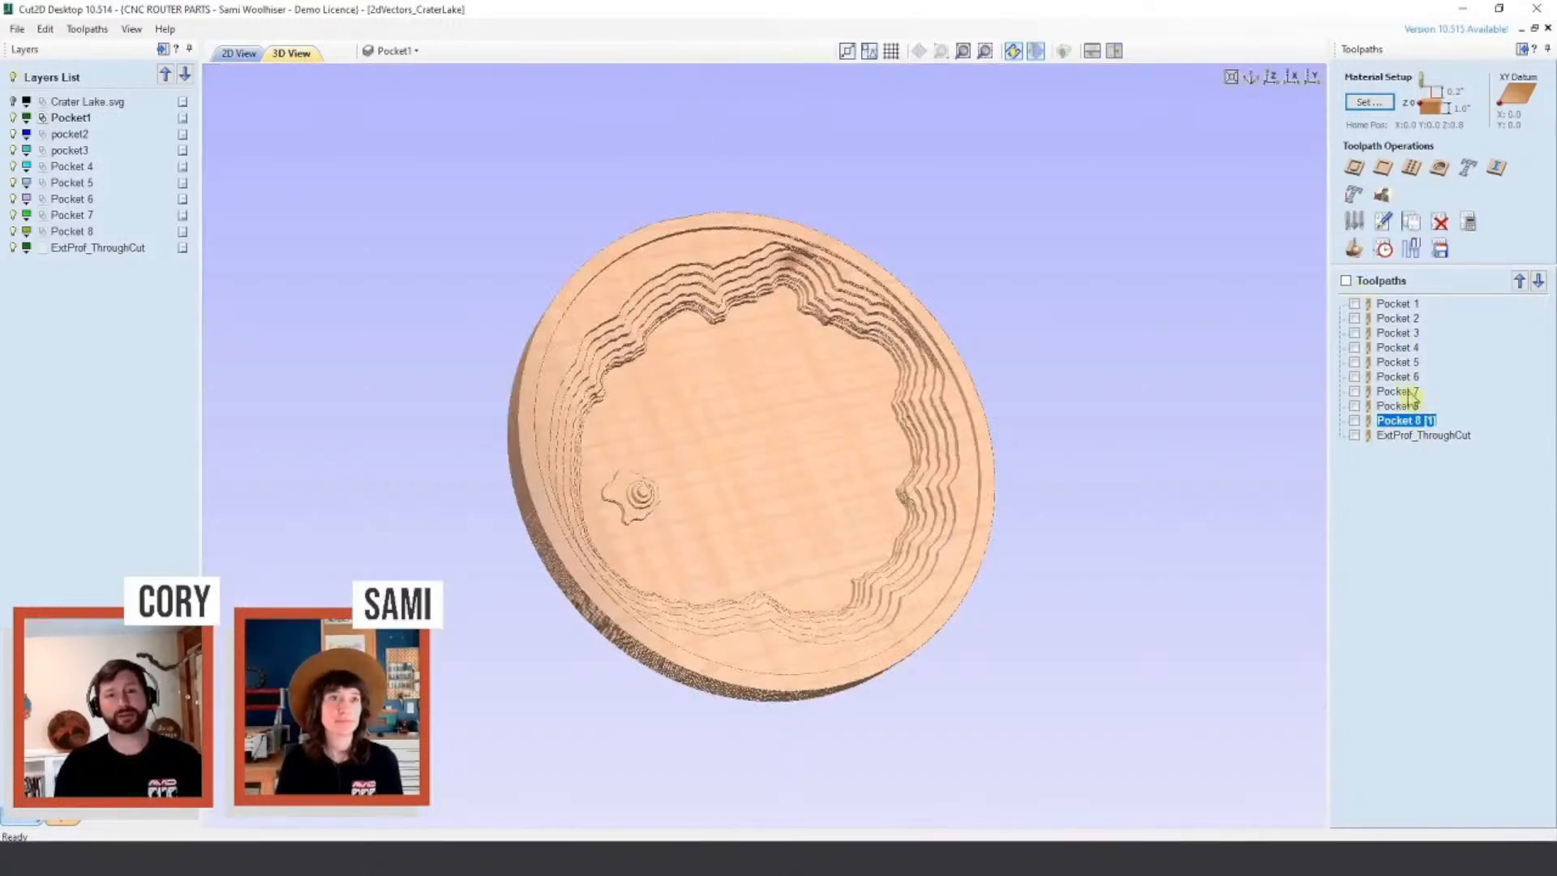
mouse_move(1411, 398)
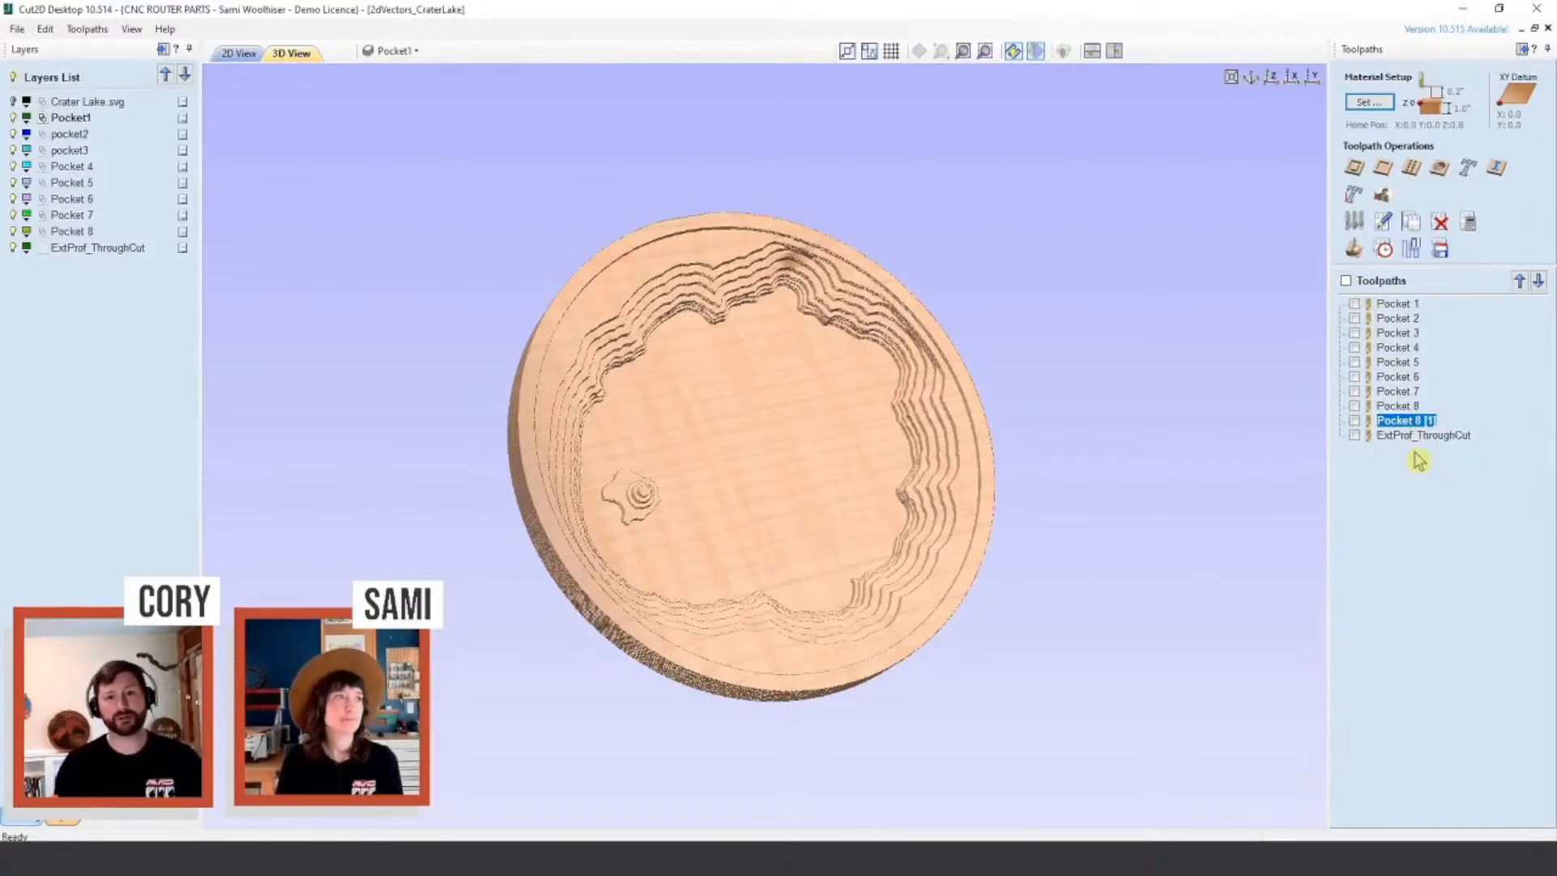
left_click(240, 52)
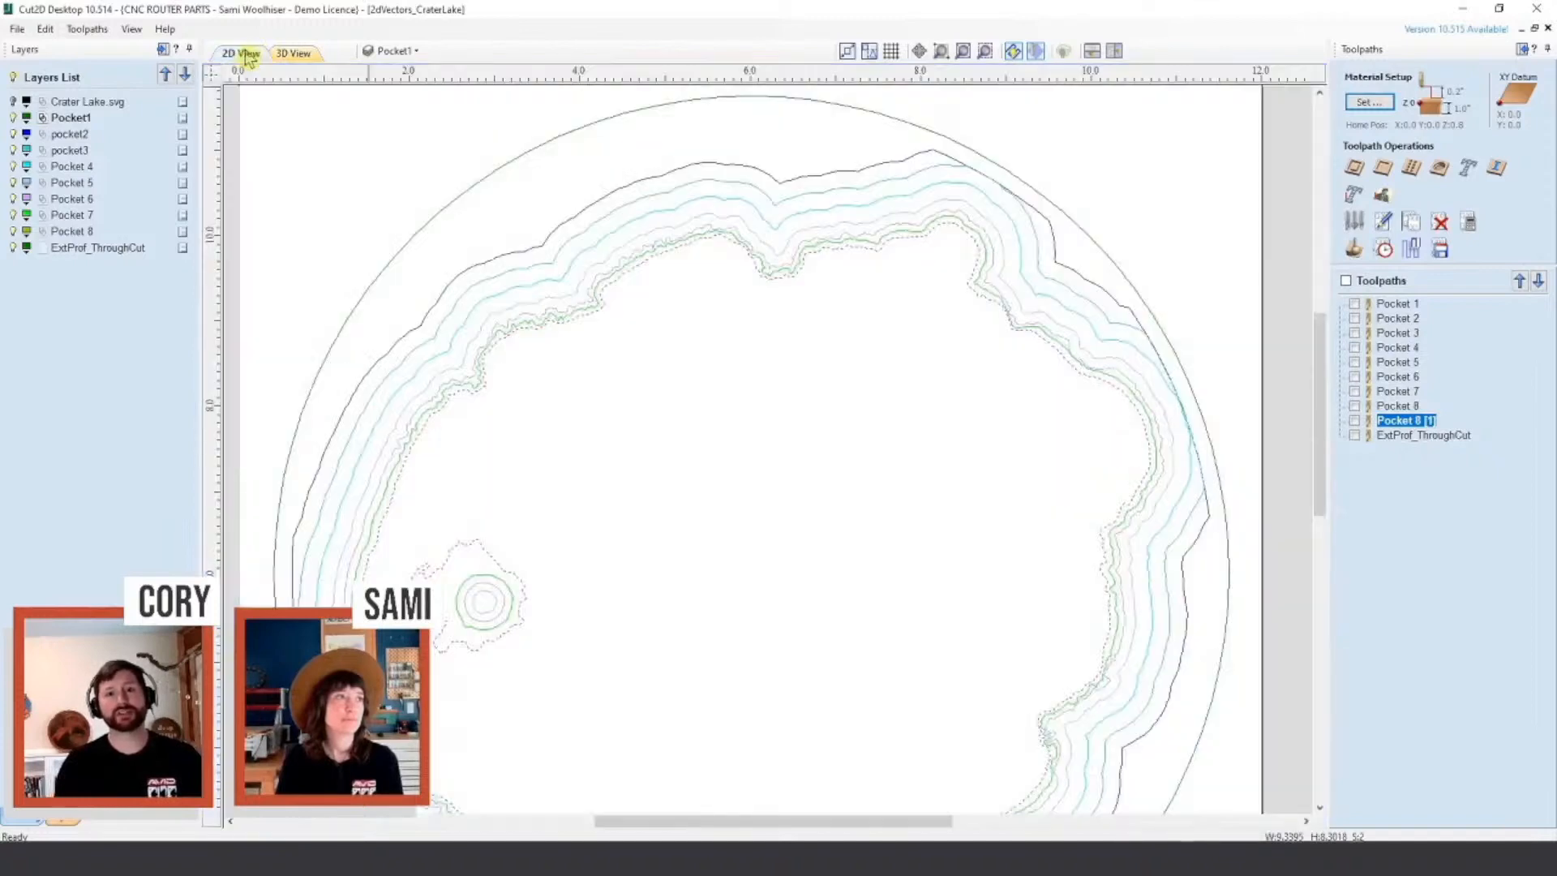
Step: Make ExtProf_ThroughCut the active layer and offset the outer circle outwards by 0.2 inches
left_click(122, 249)
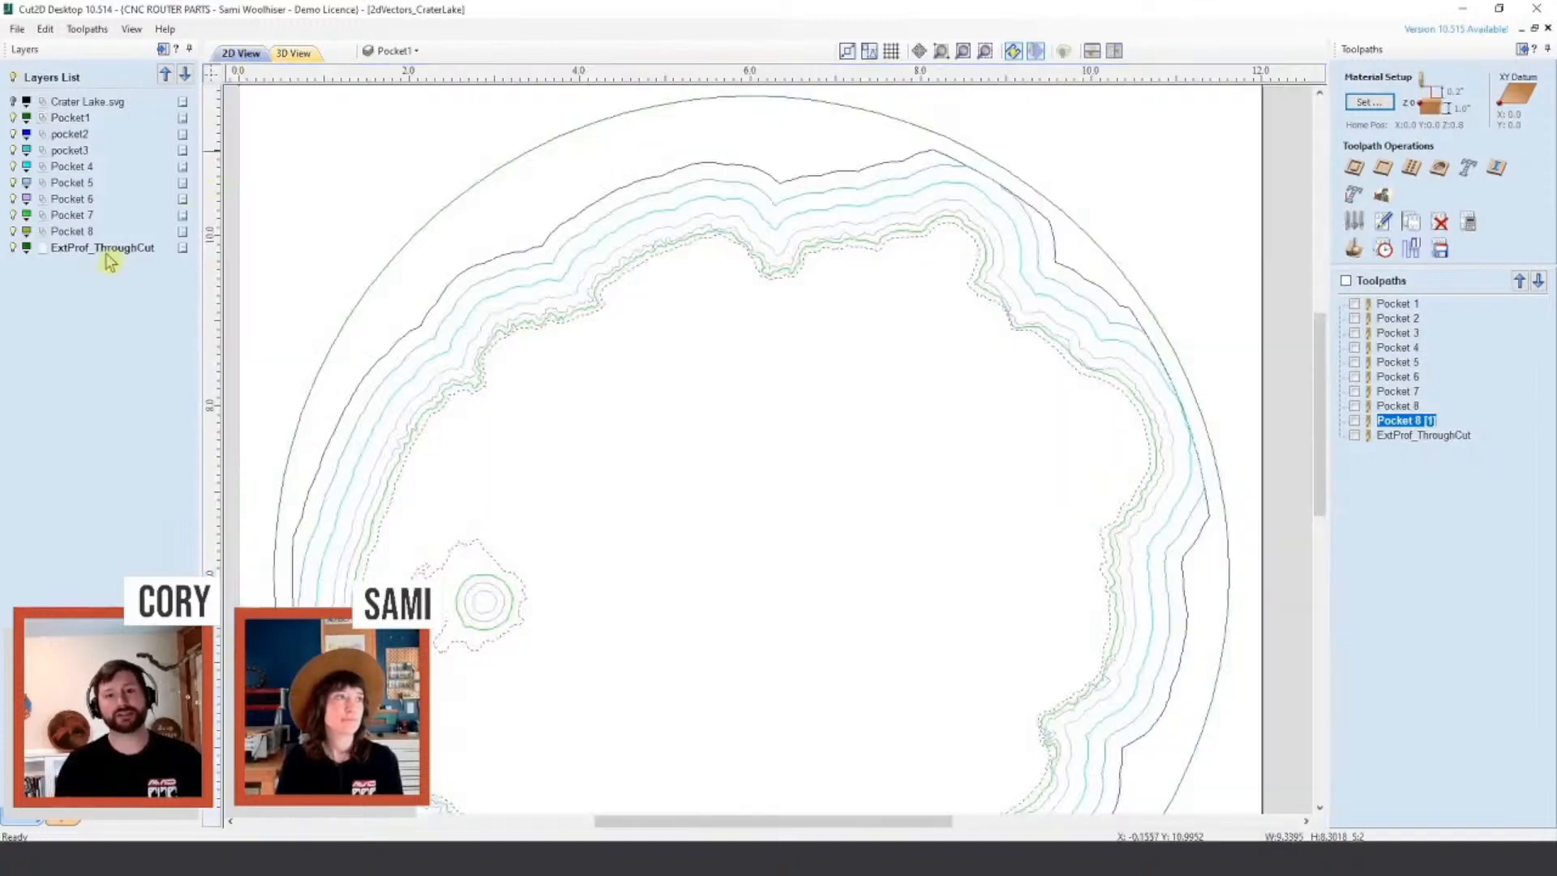
left_click(363, 305)
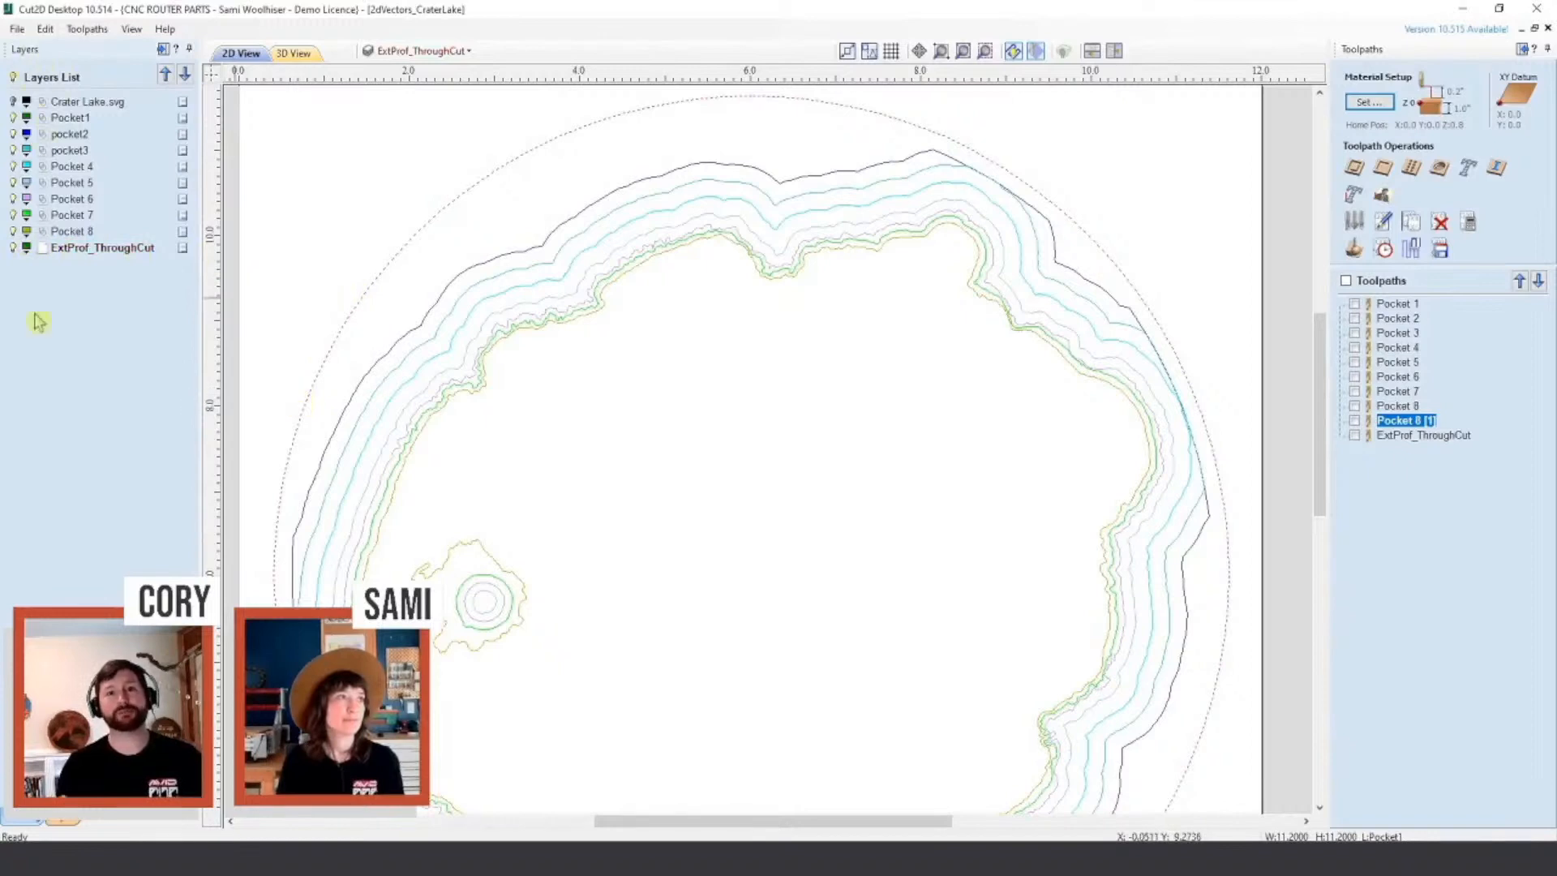
left_click(34, 820)
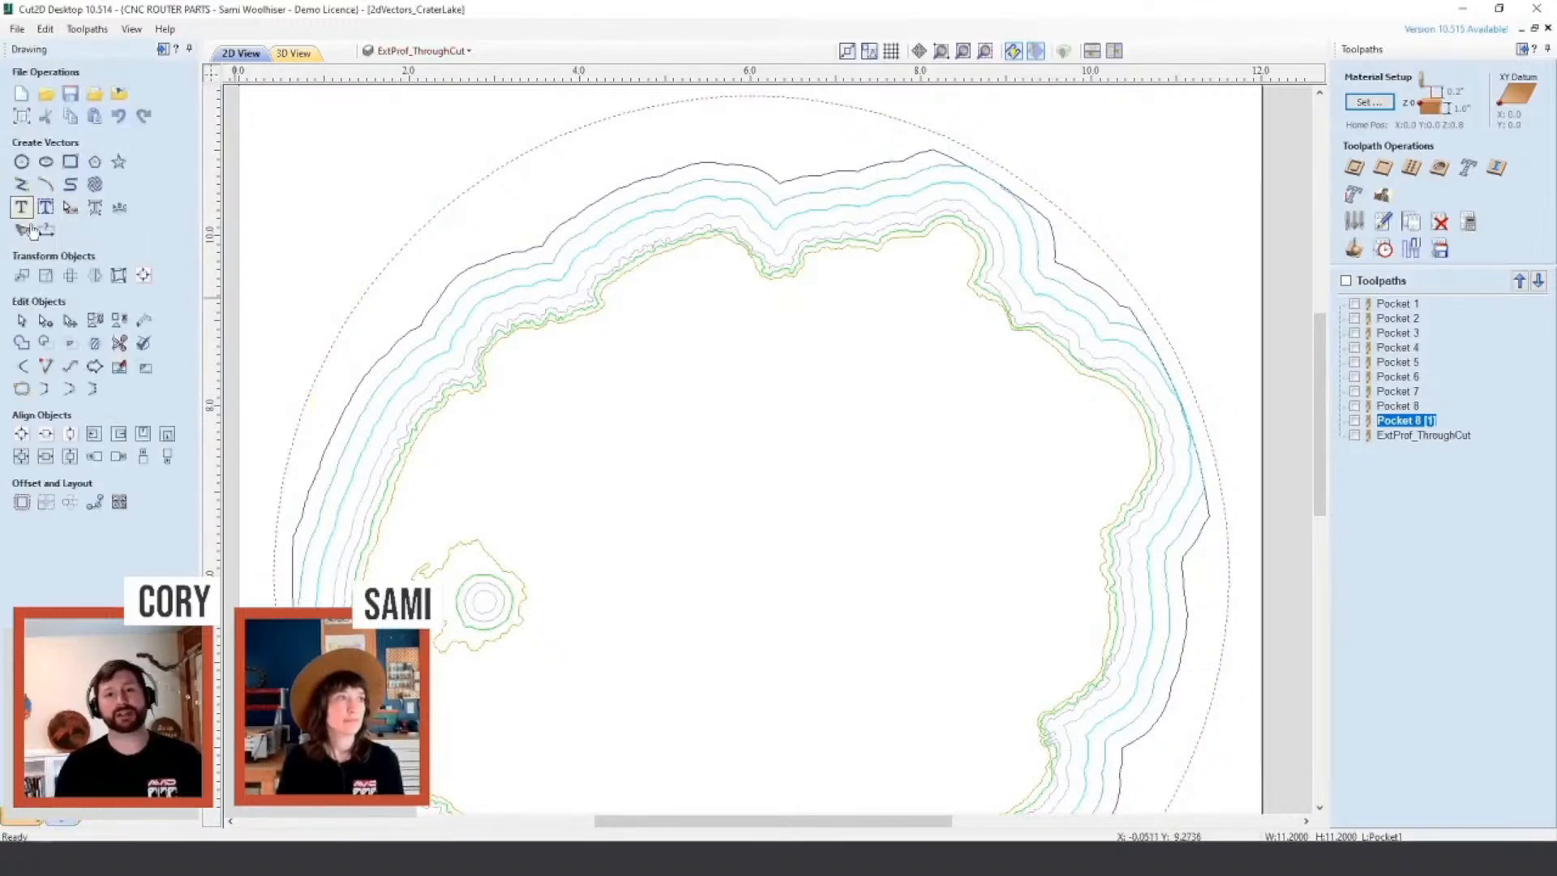
left_click(29, 503)
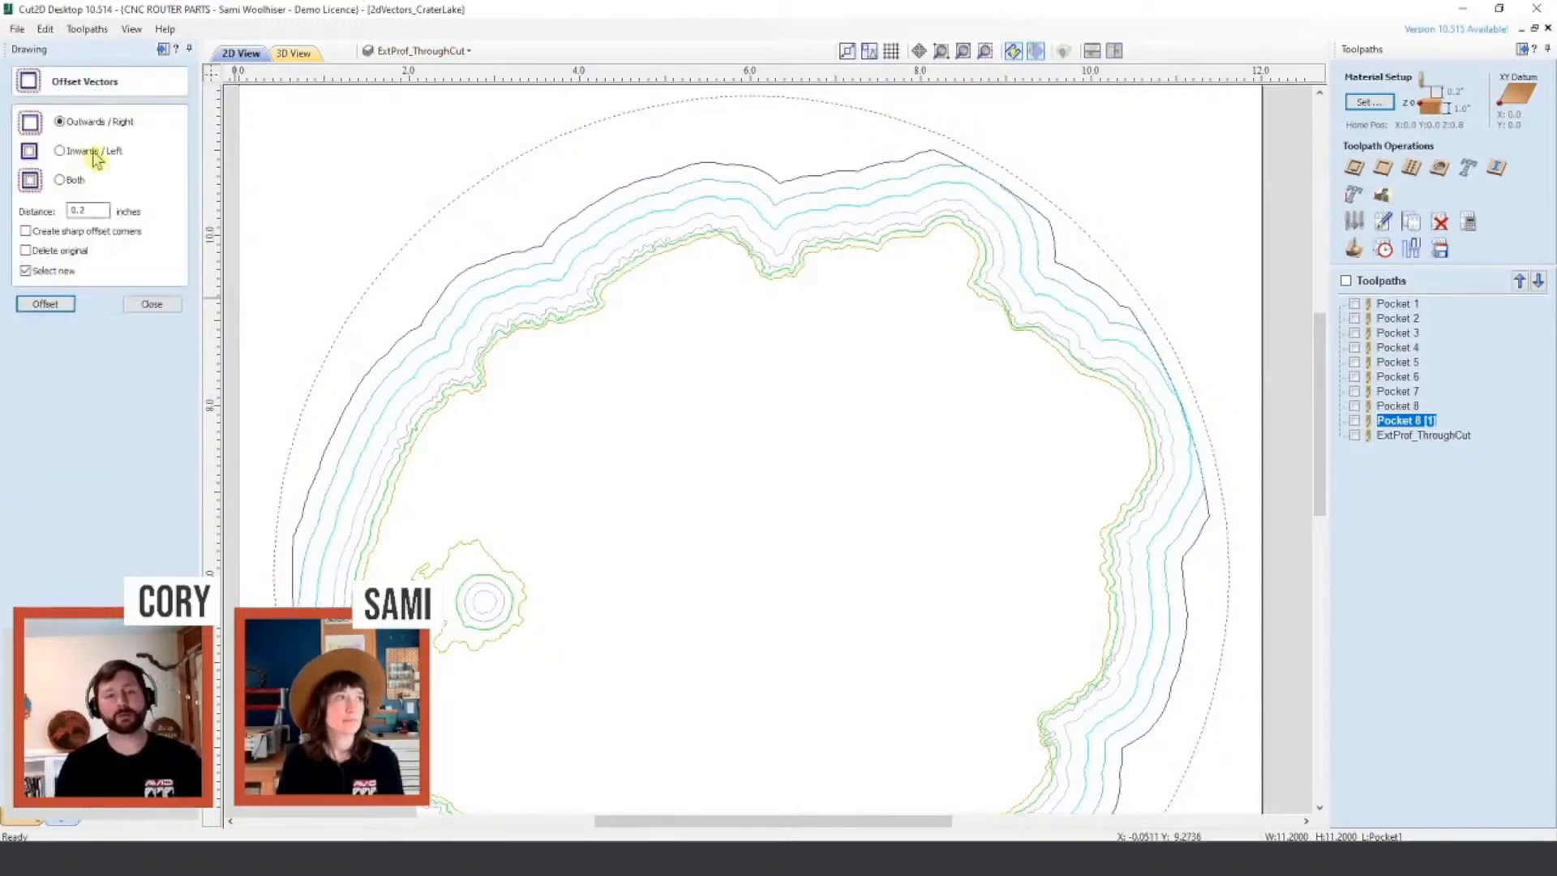
left_click(67, 306)
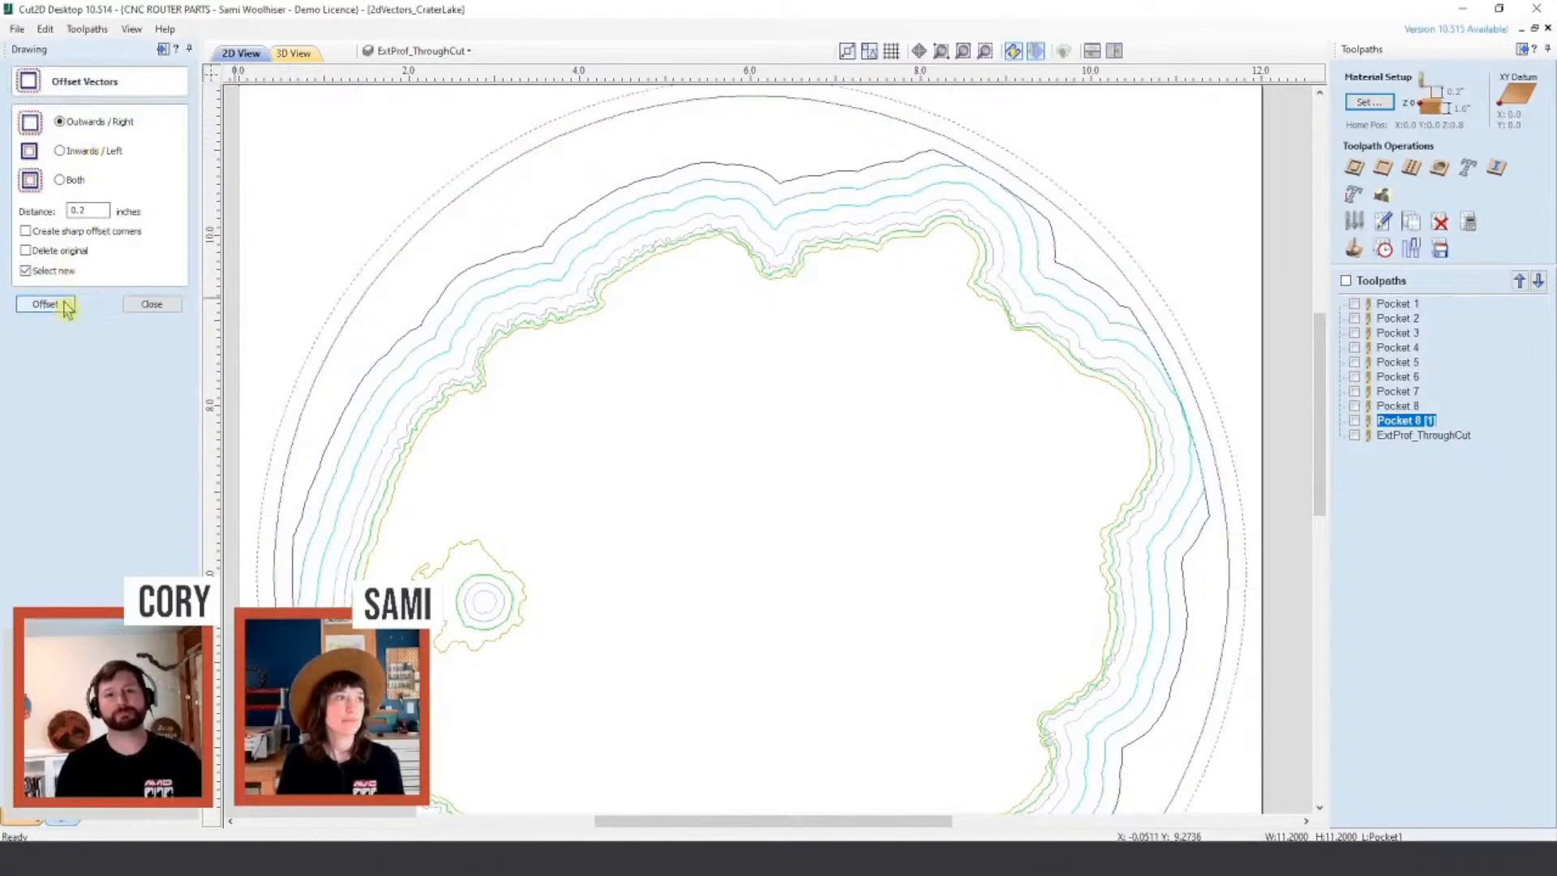
left_click(152, 304)
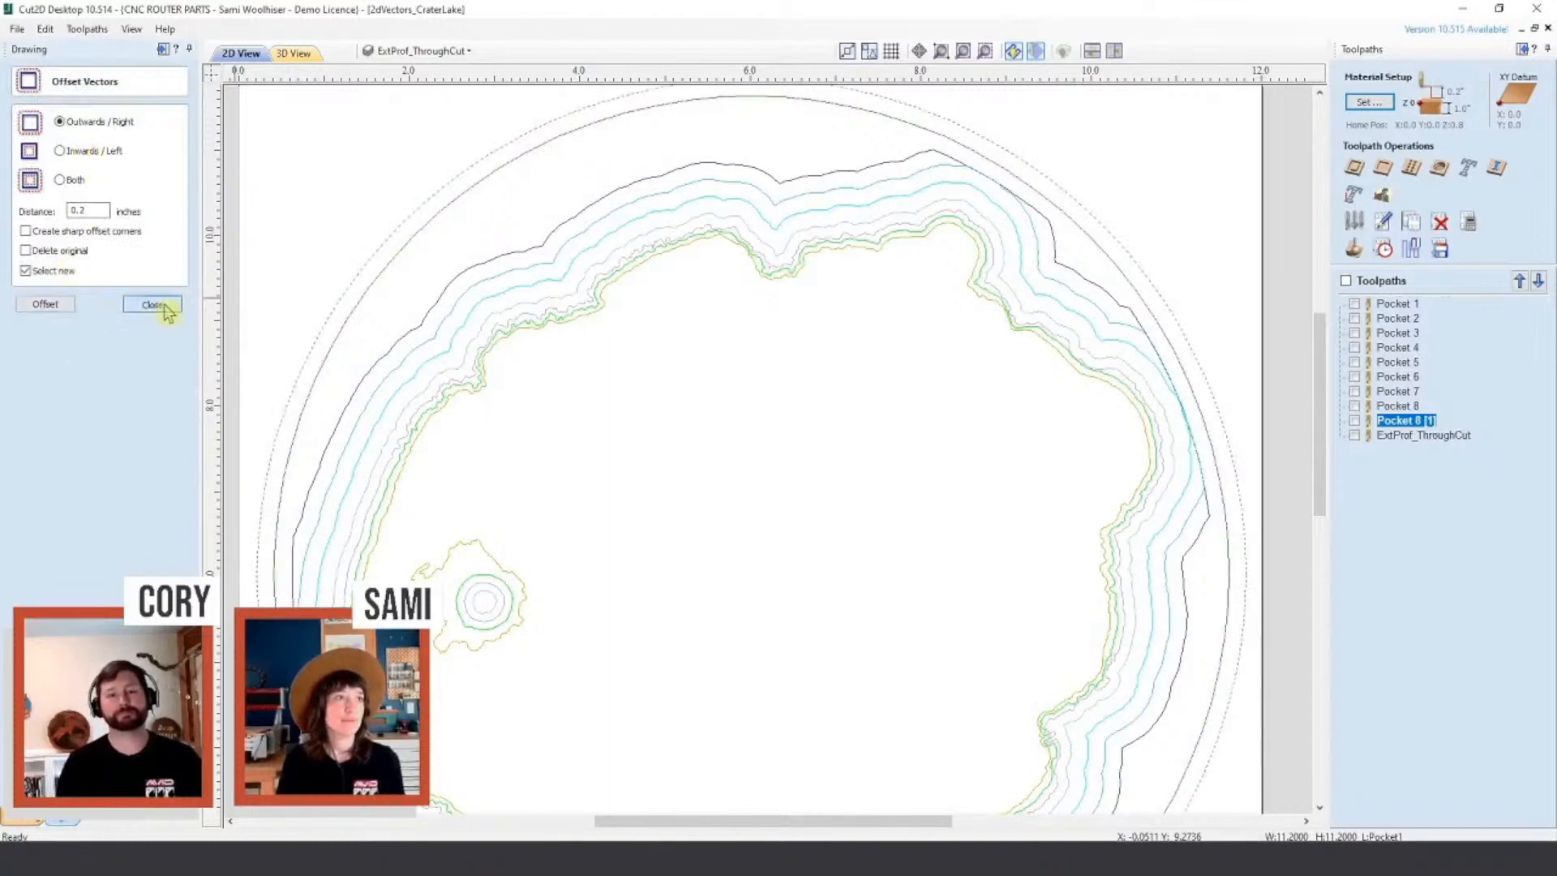
Step: Move the new offset circle to another layer
right_click(309, 370)
mouse_move(503, 754)
left_click(584, 731)
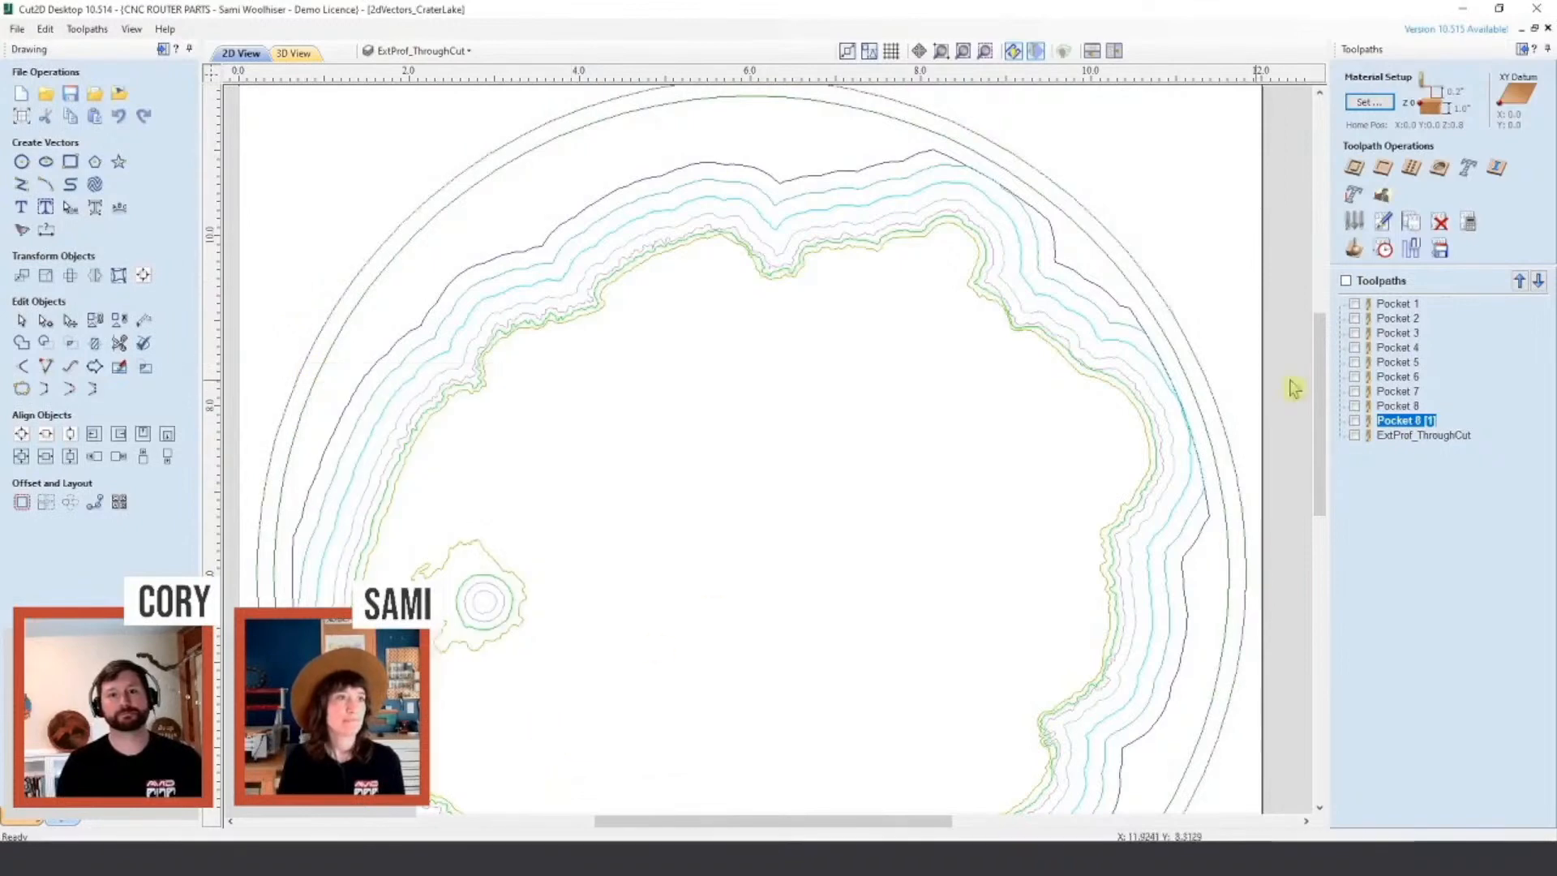
Step: Recalculate the ExtProf_ThroughCut toolpath, then reset the simulation and preview all toolpaths
double_click(1425, 436)
left_click(1371, 814)
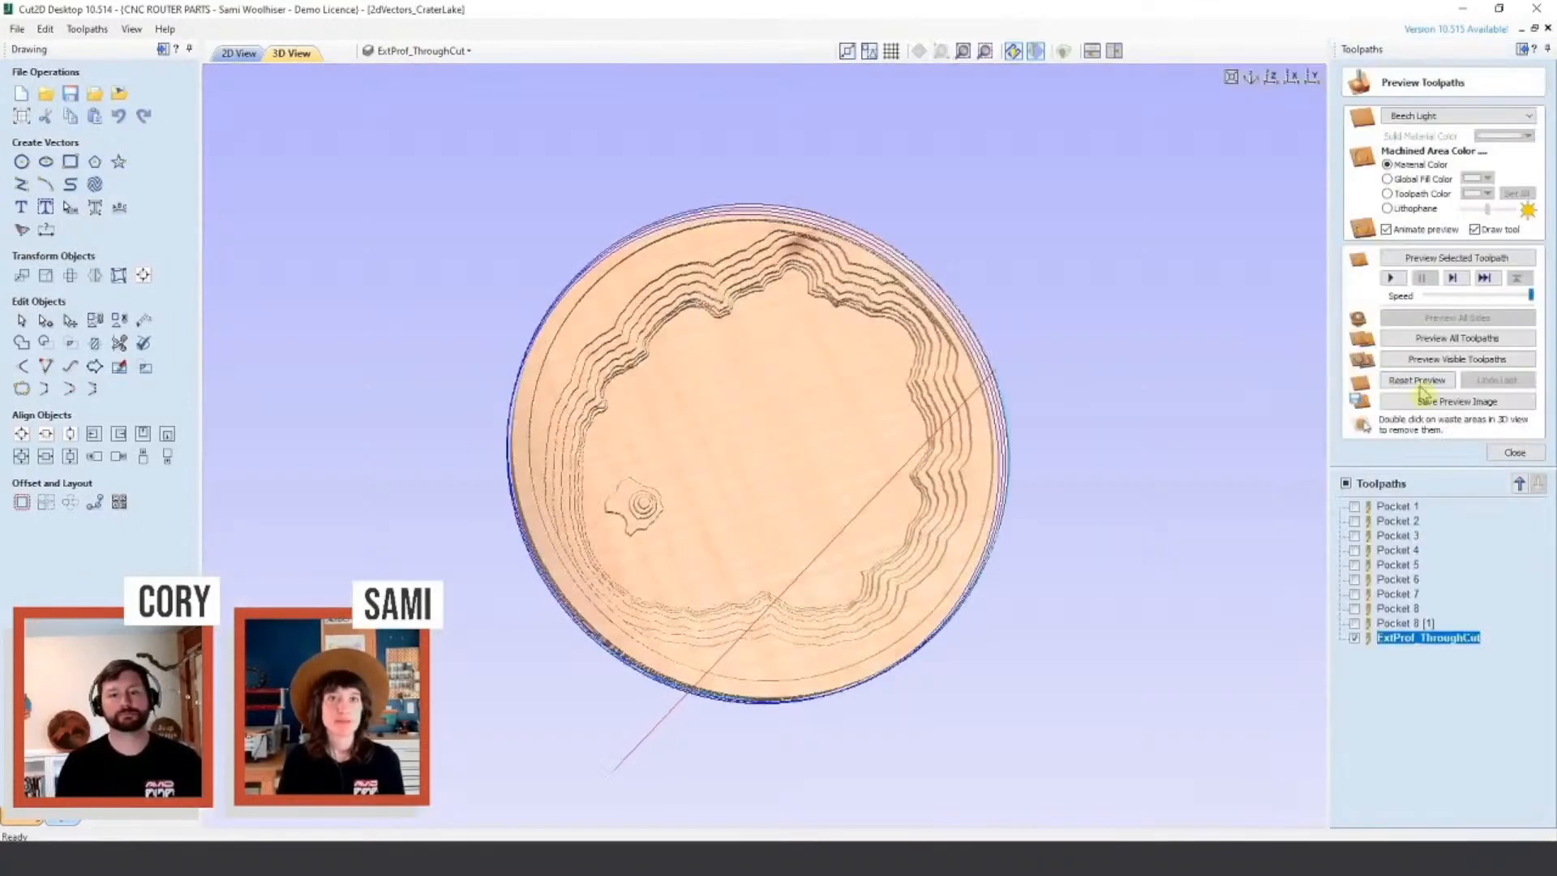
left_click(1417, 381)
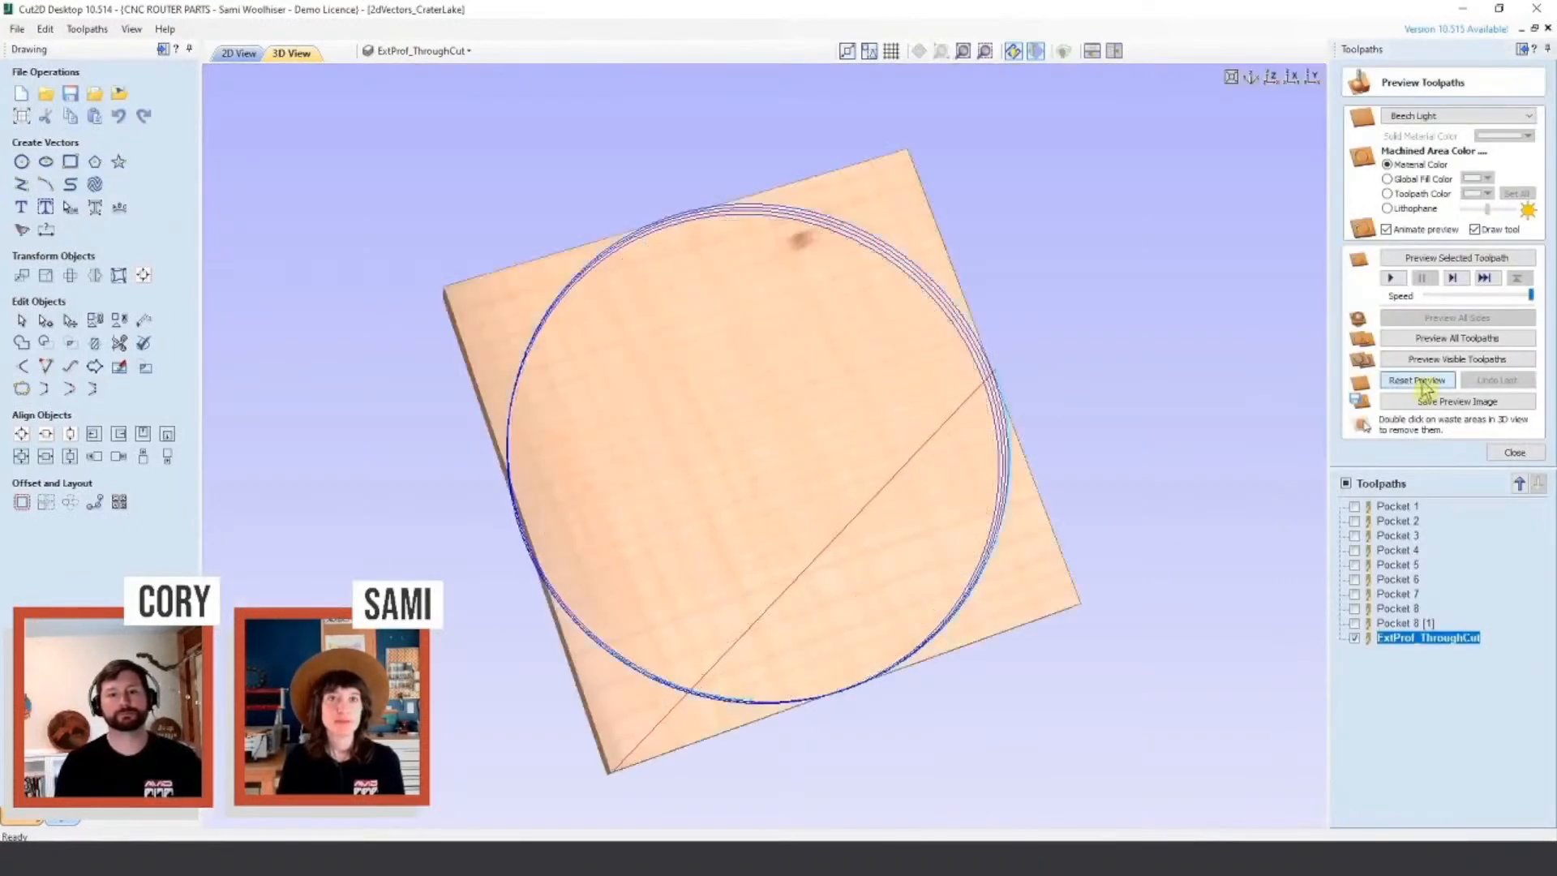
left_click(1346, 484)
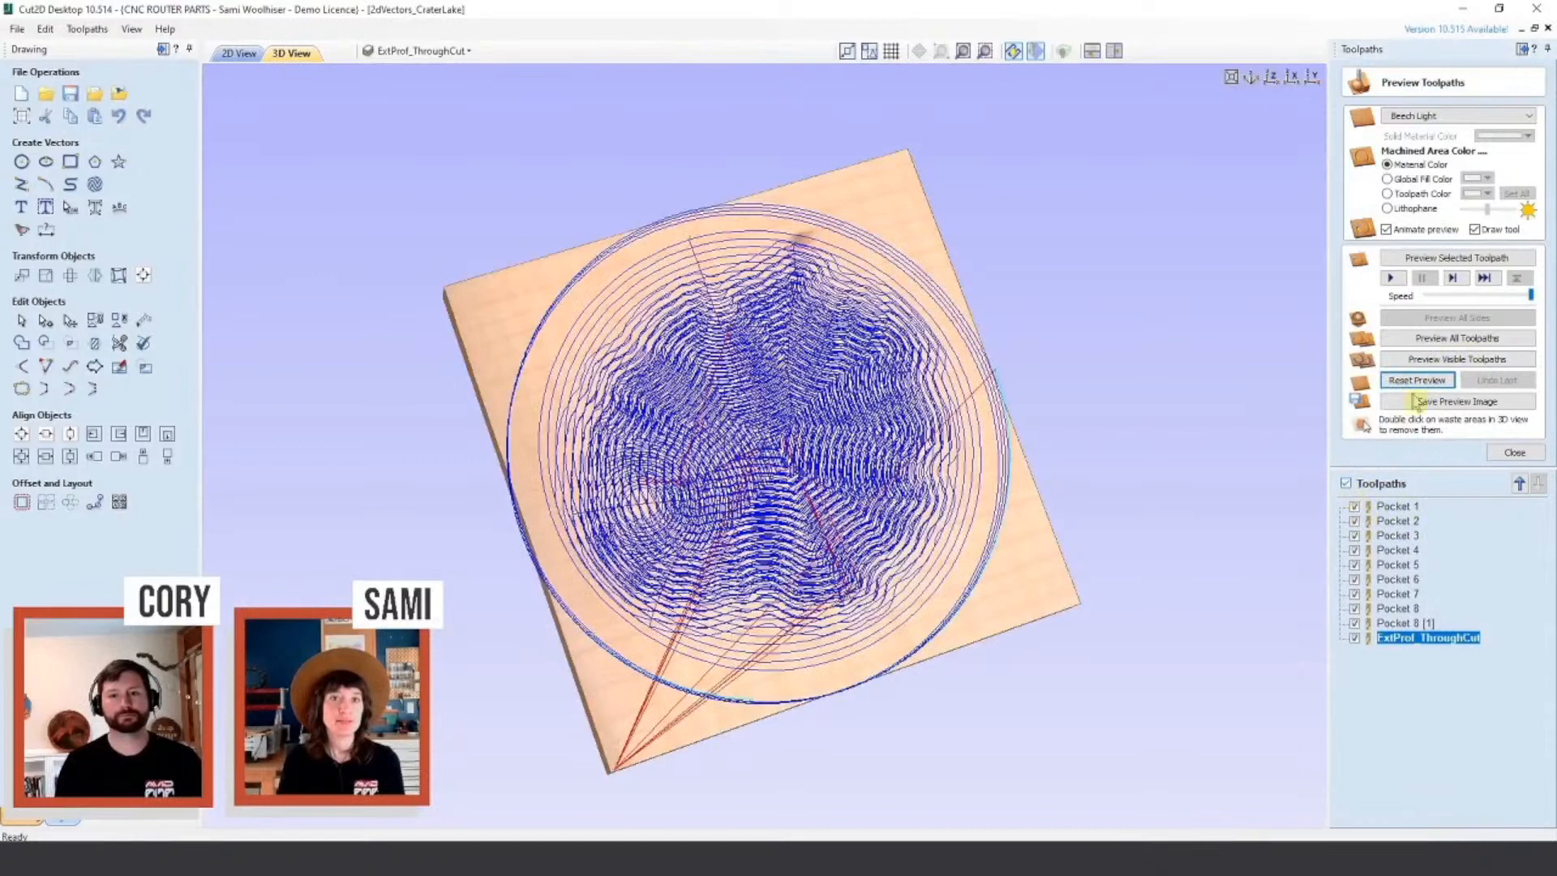
left_click(1422, 345)
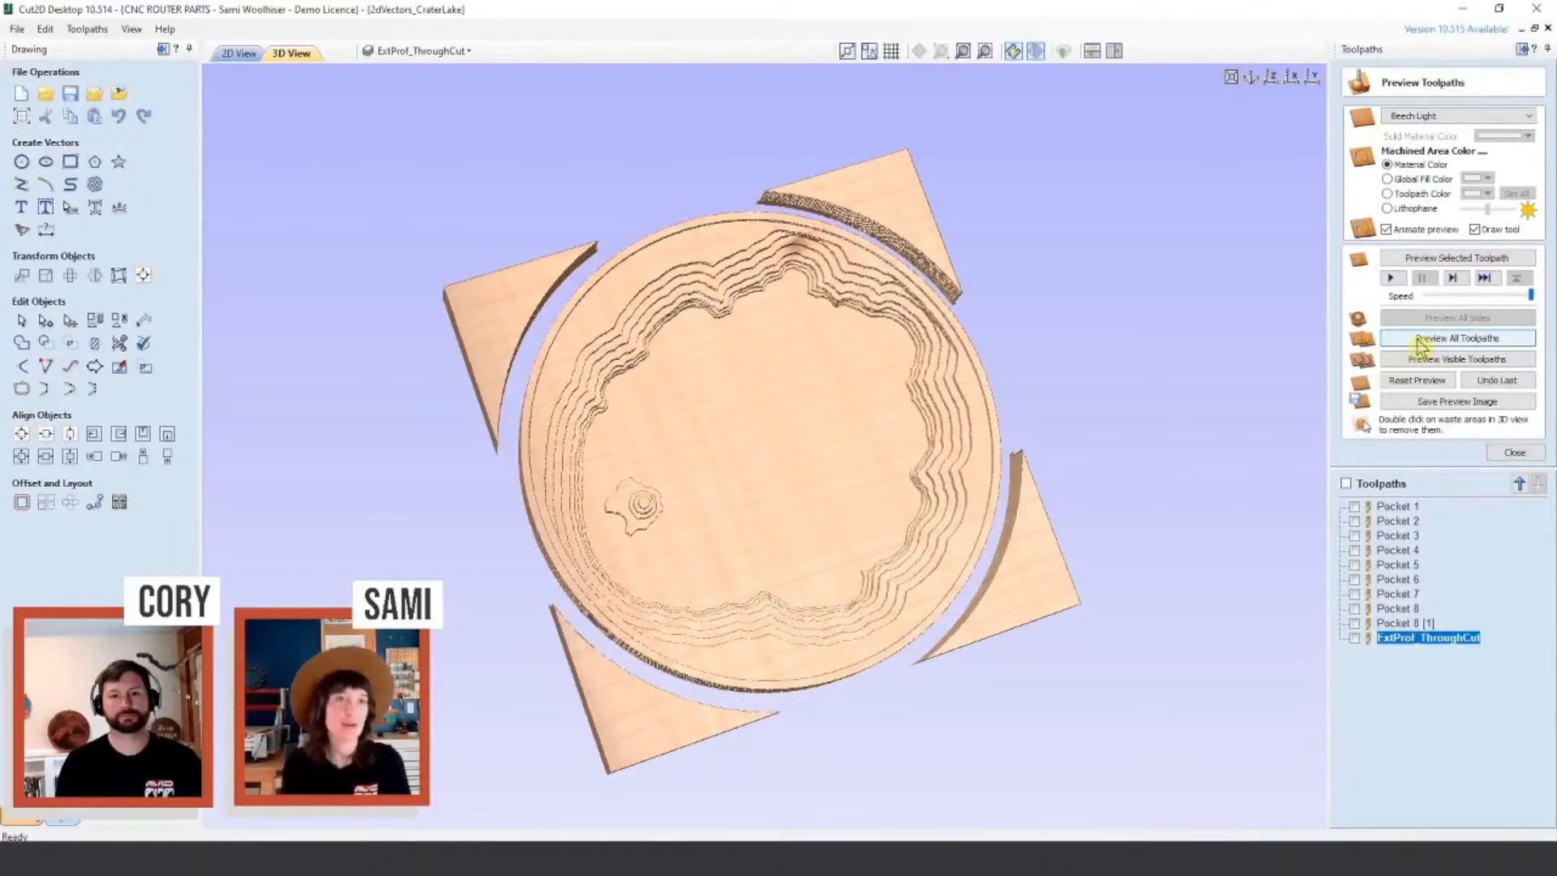
Step: Remove the four waste corner pieces from the 3D preview and inspect the stepped pockets at an angle
double_click(809, 187)
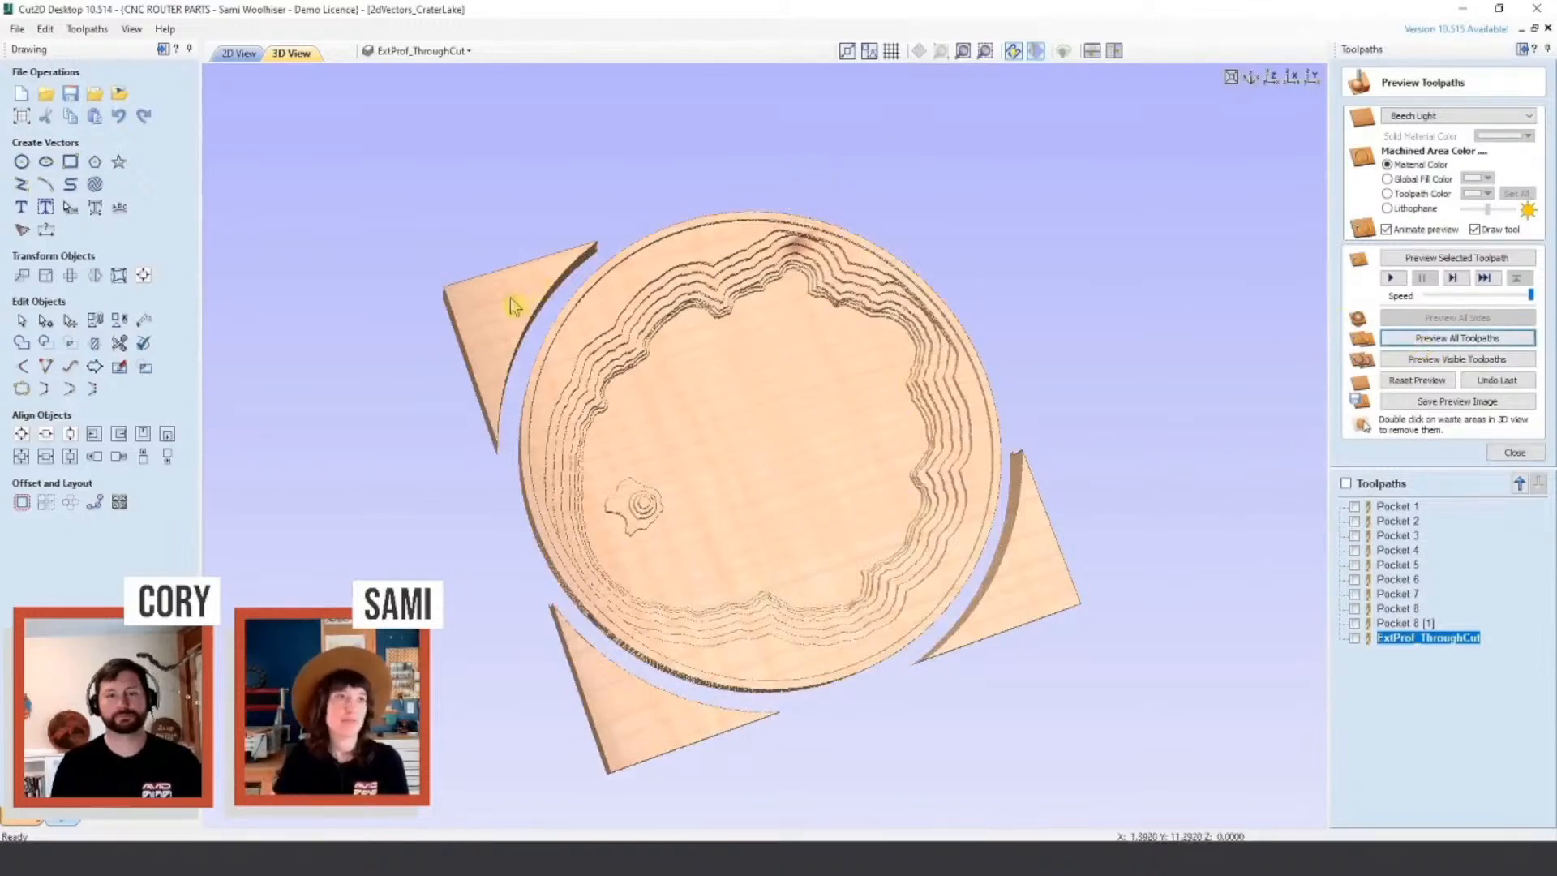
double_click(510, 298)
double_click(633, 704)
double_click(1035, 607)
left_click_drag(814, 689, 725, 576)
scroll(724, 576, "up", 4)
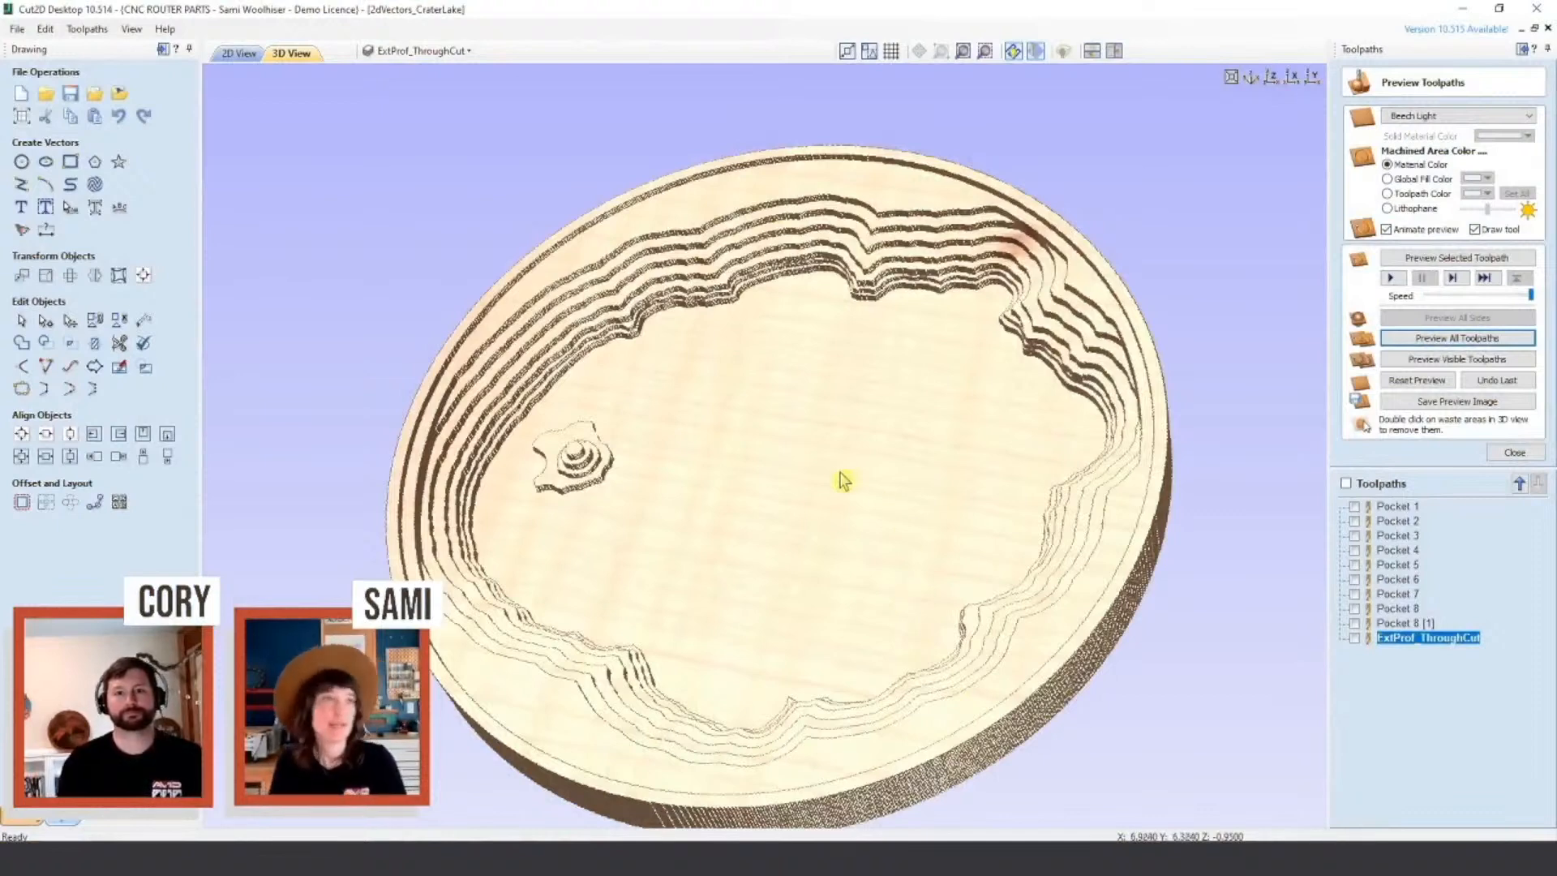
left_click_drag(779, 558, 906, 796)
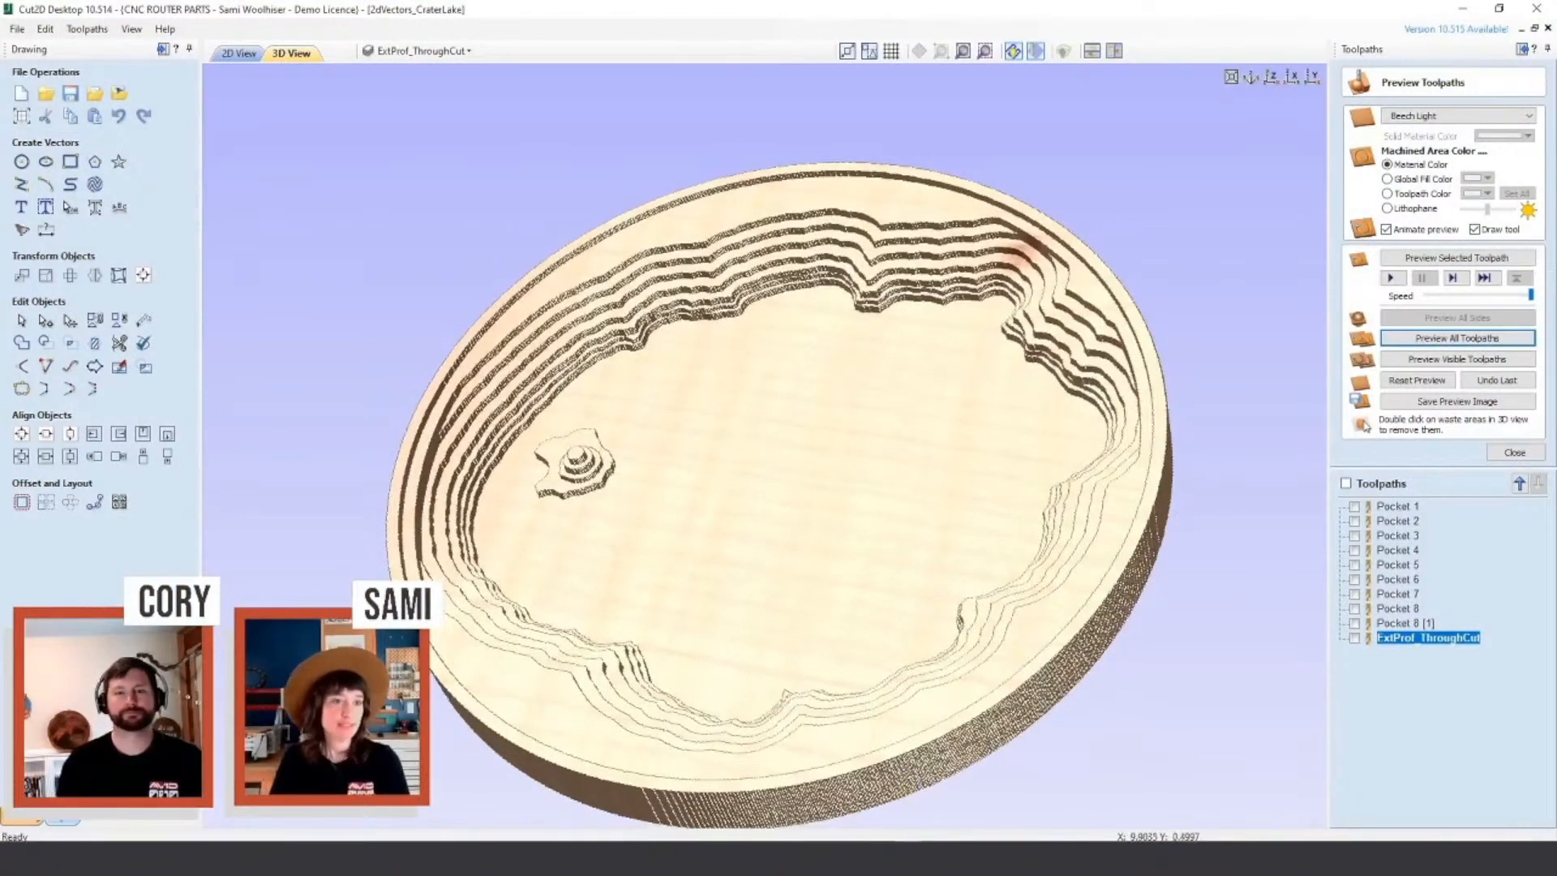
Step: Switch to the 2dVectors_OrganicDesign file in VCarve Pro, show its layers and pick out the innermost contour of the small basin
mouse_move(895, 858)
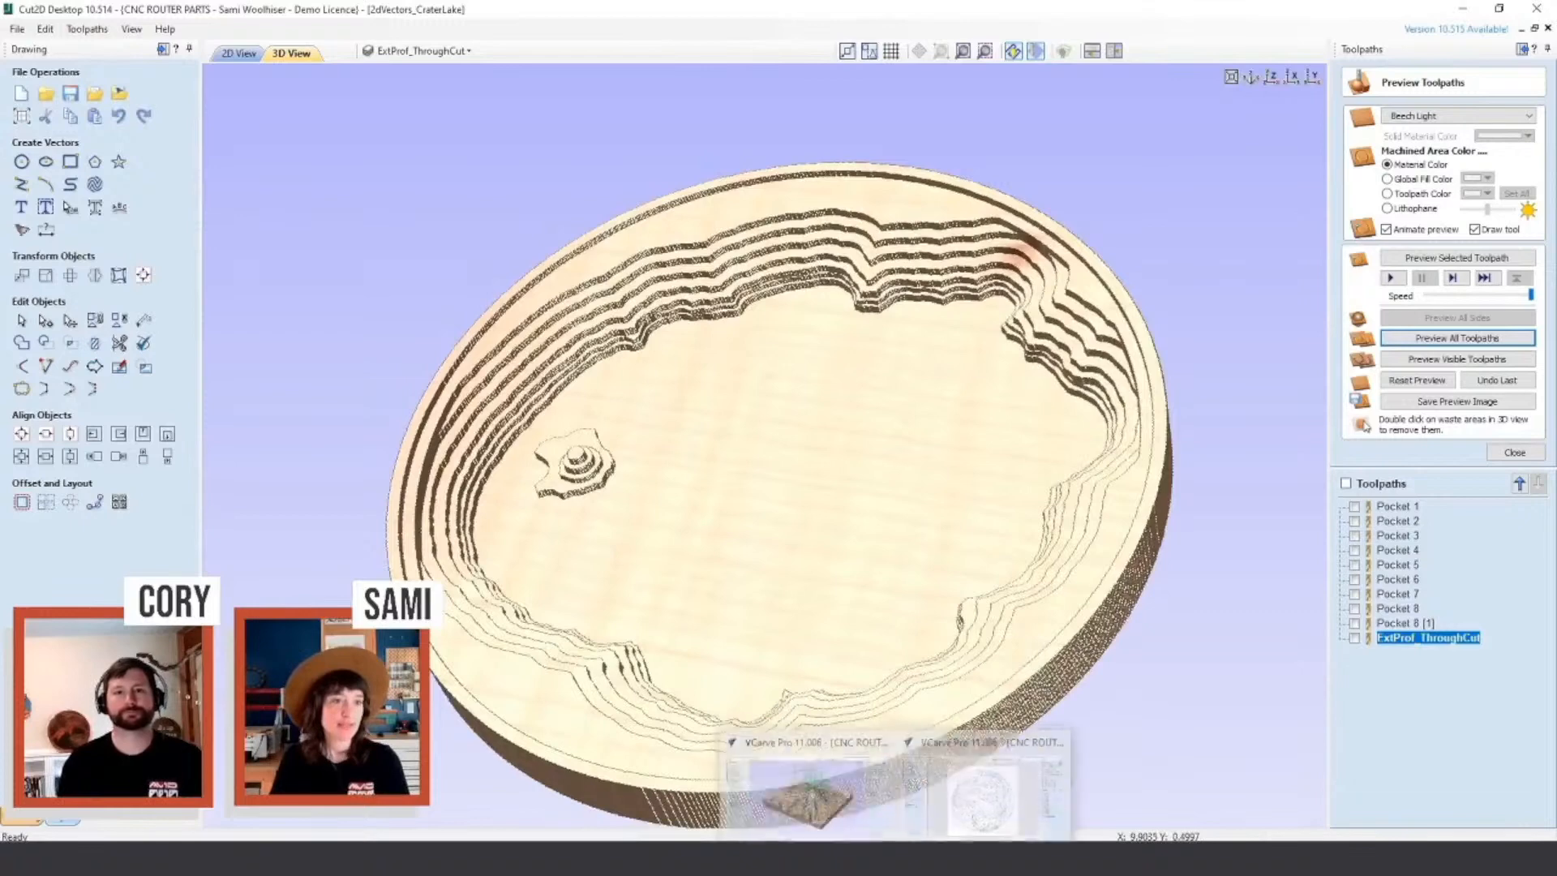
left_click(983, 818)
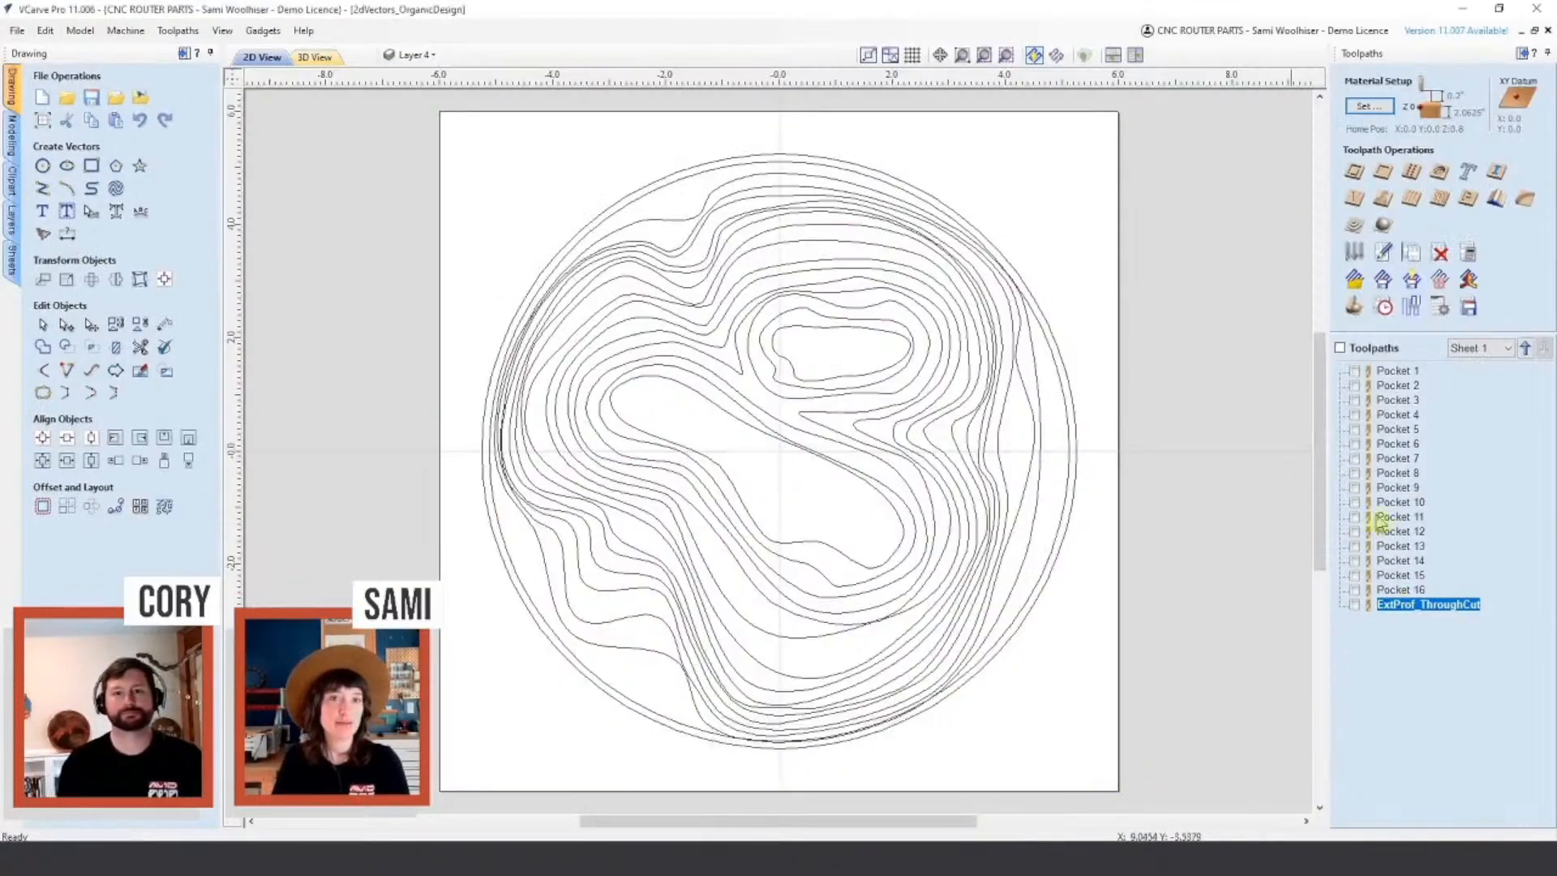
mouse_move(1417, 375)
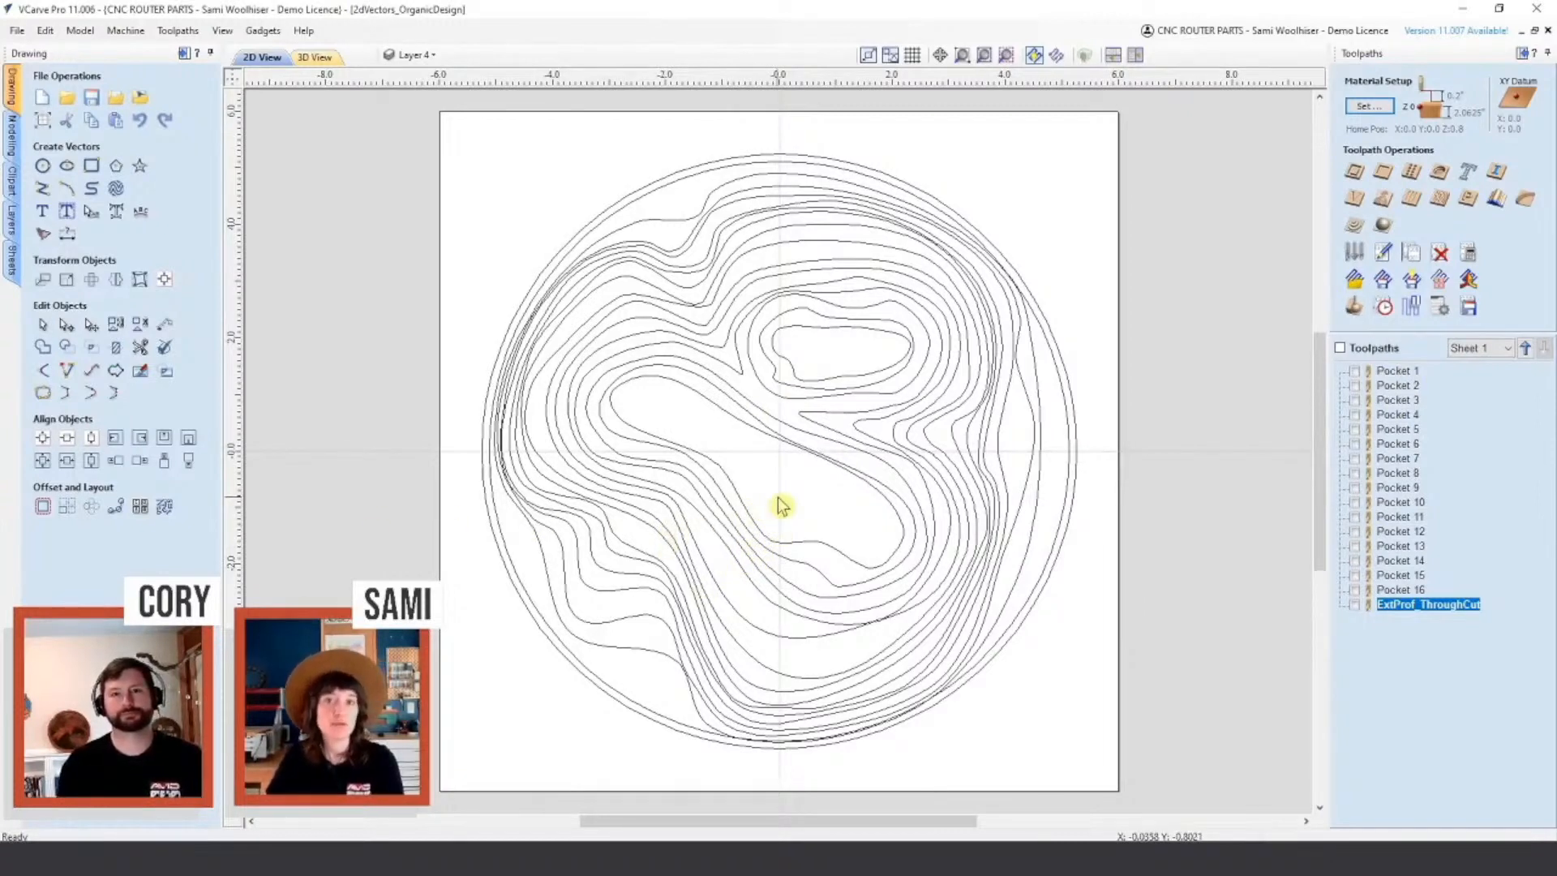
left_click(12, 219)
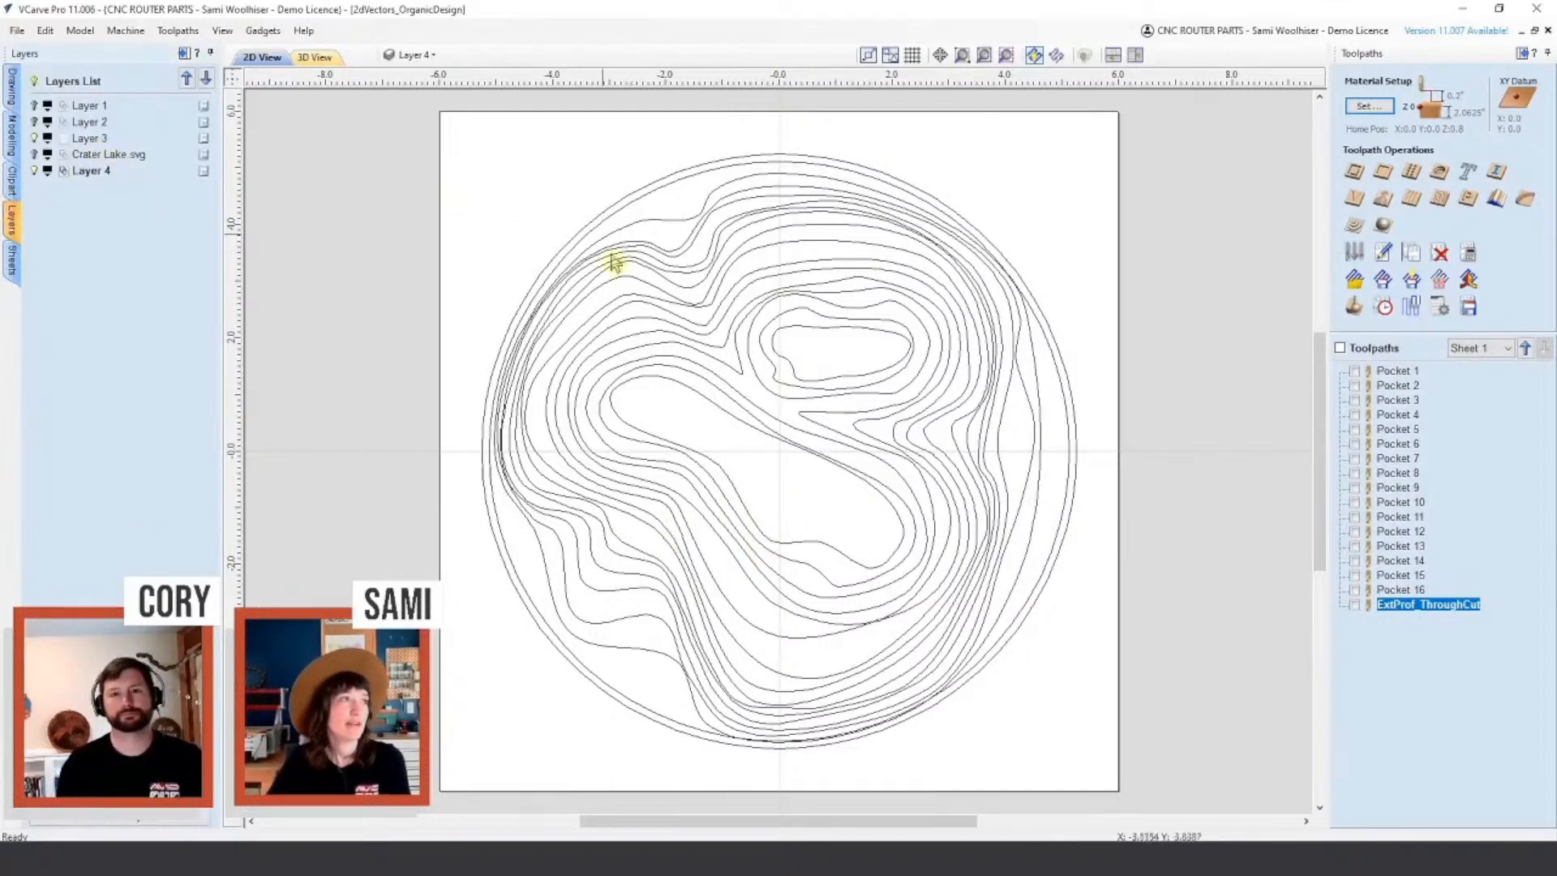
left_click(887, 379)
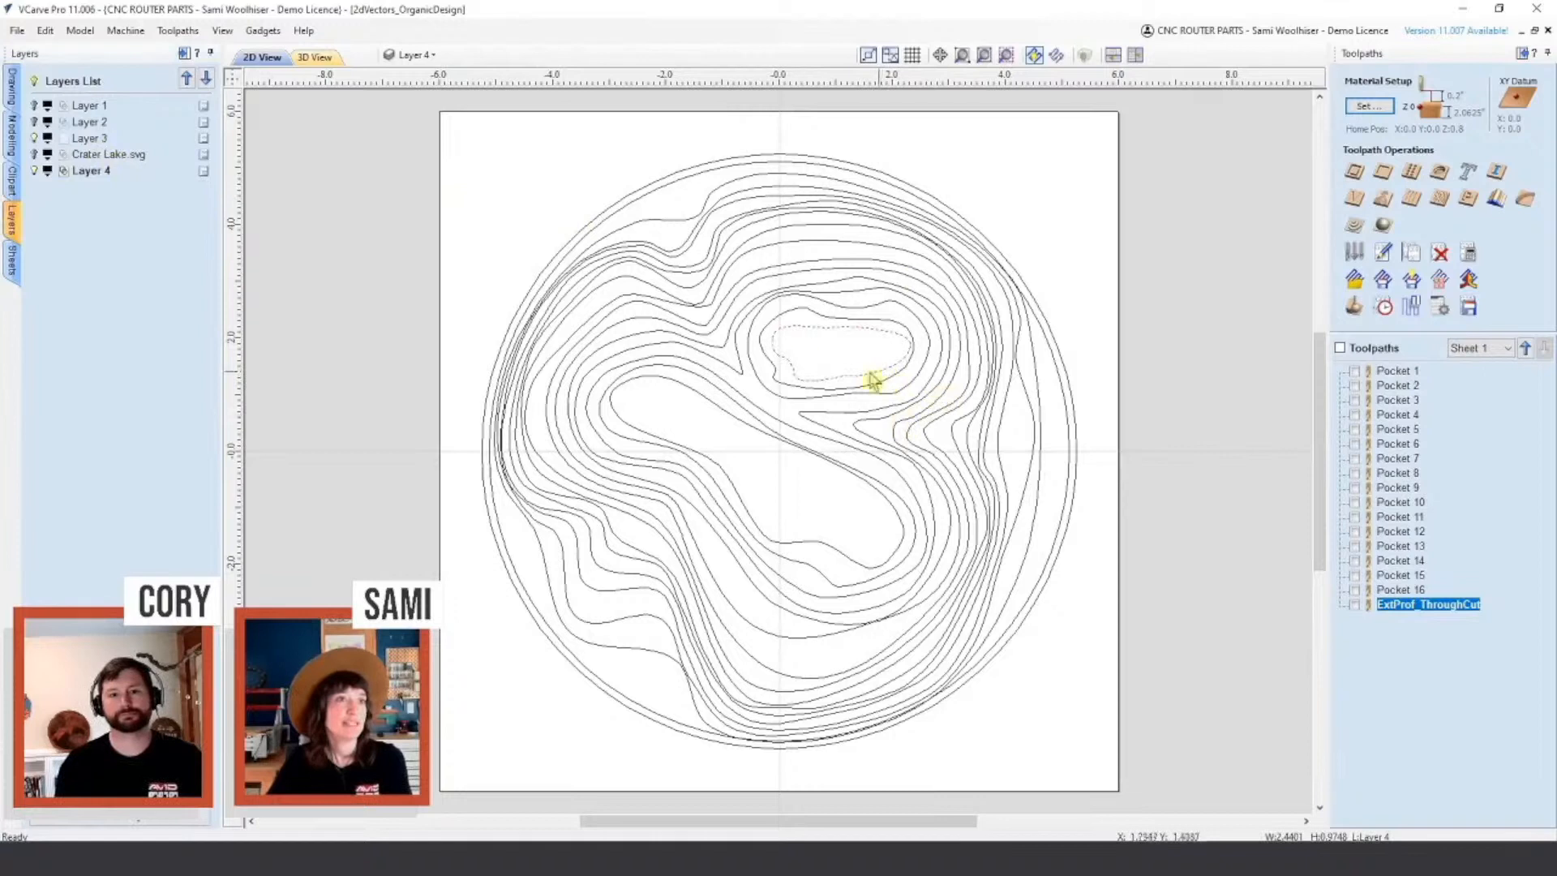
left_click(613, 554)
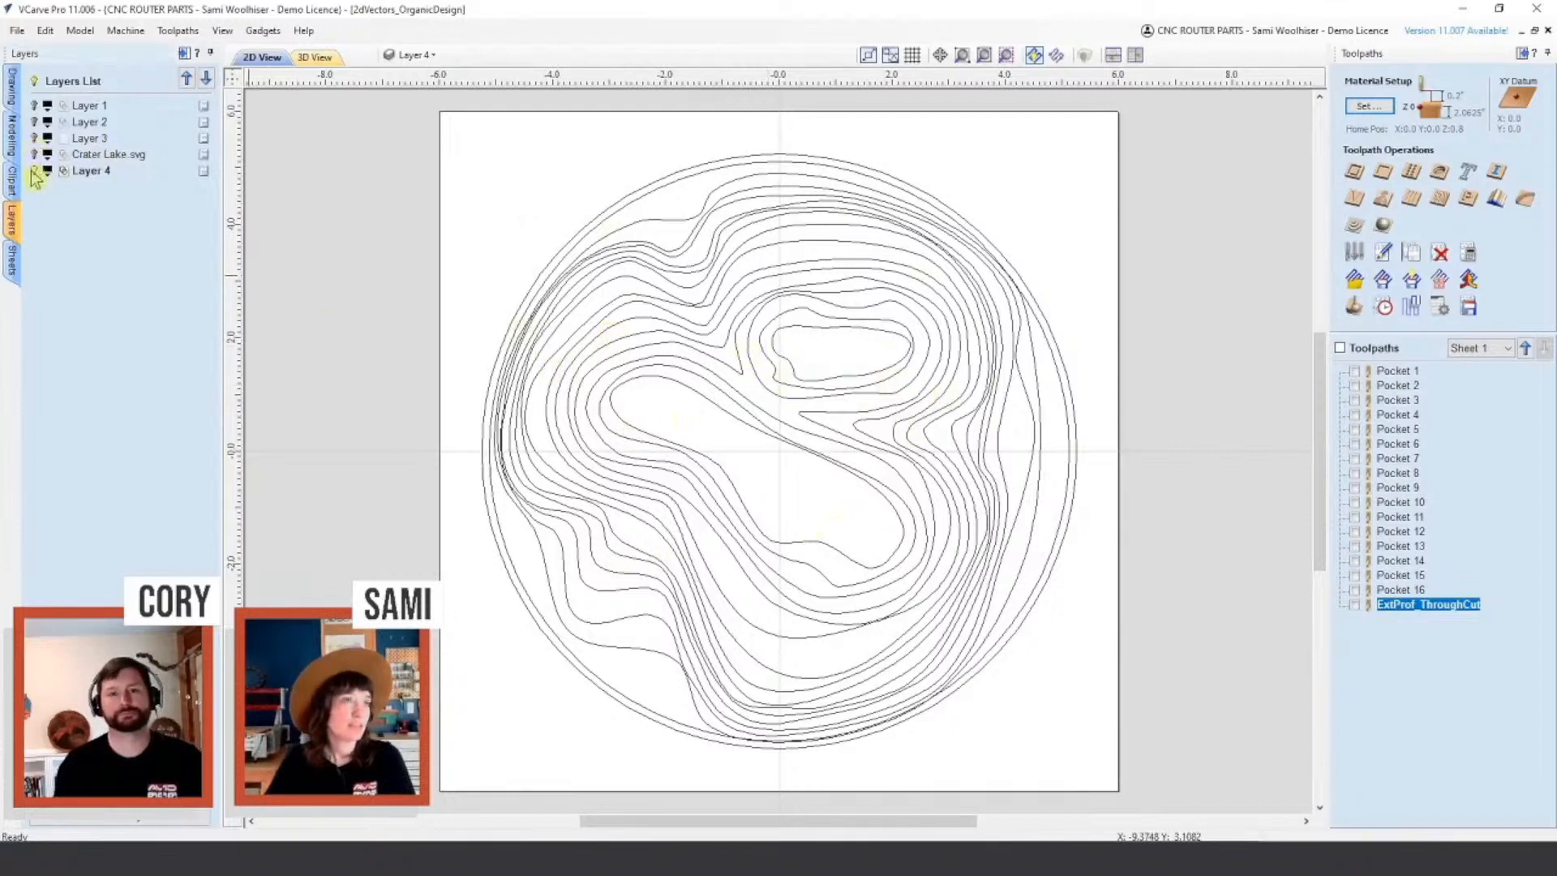
Step: Hide Layer 4 and draw a circle centred on the origin with a radius of 6 inches
left_click(33, 172)
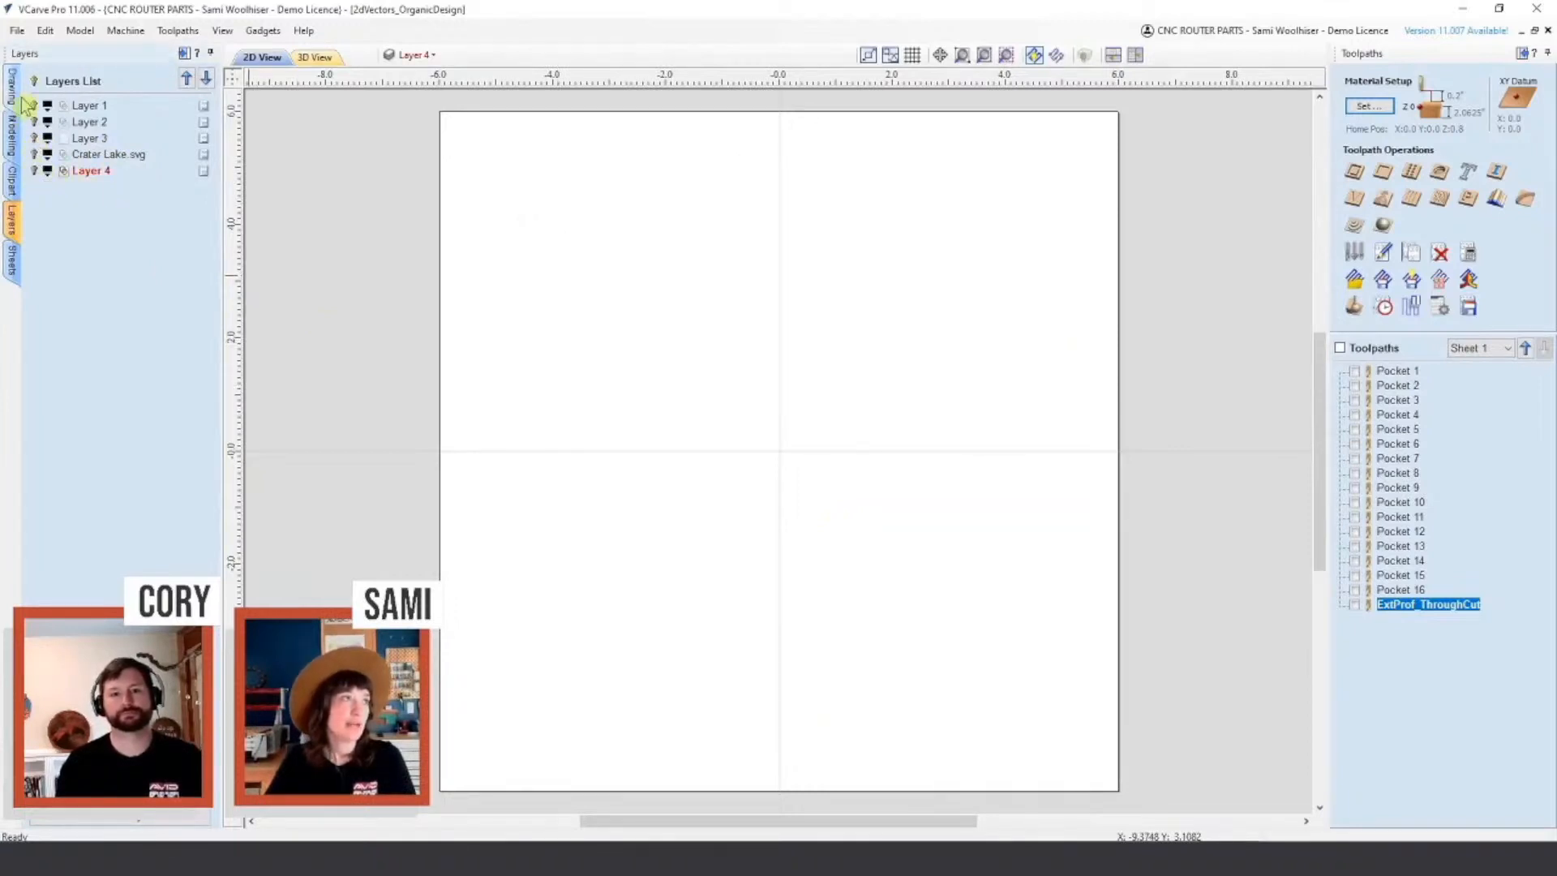
left_click(13, 89)
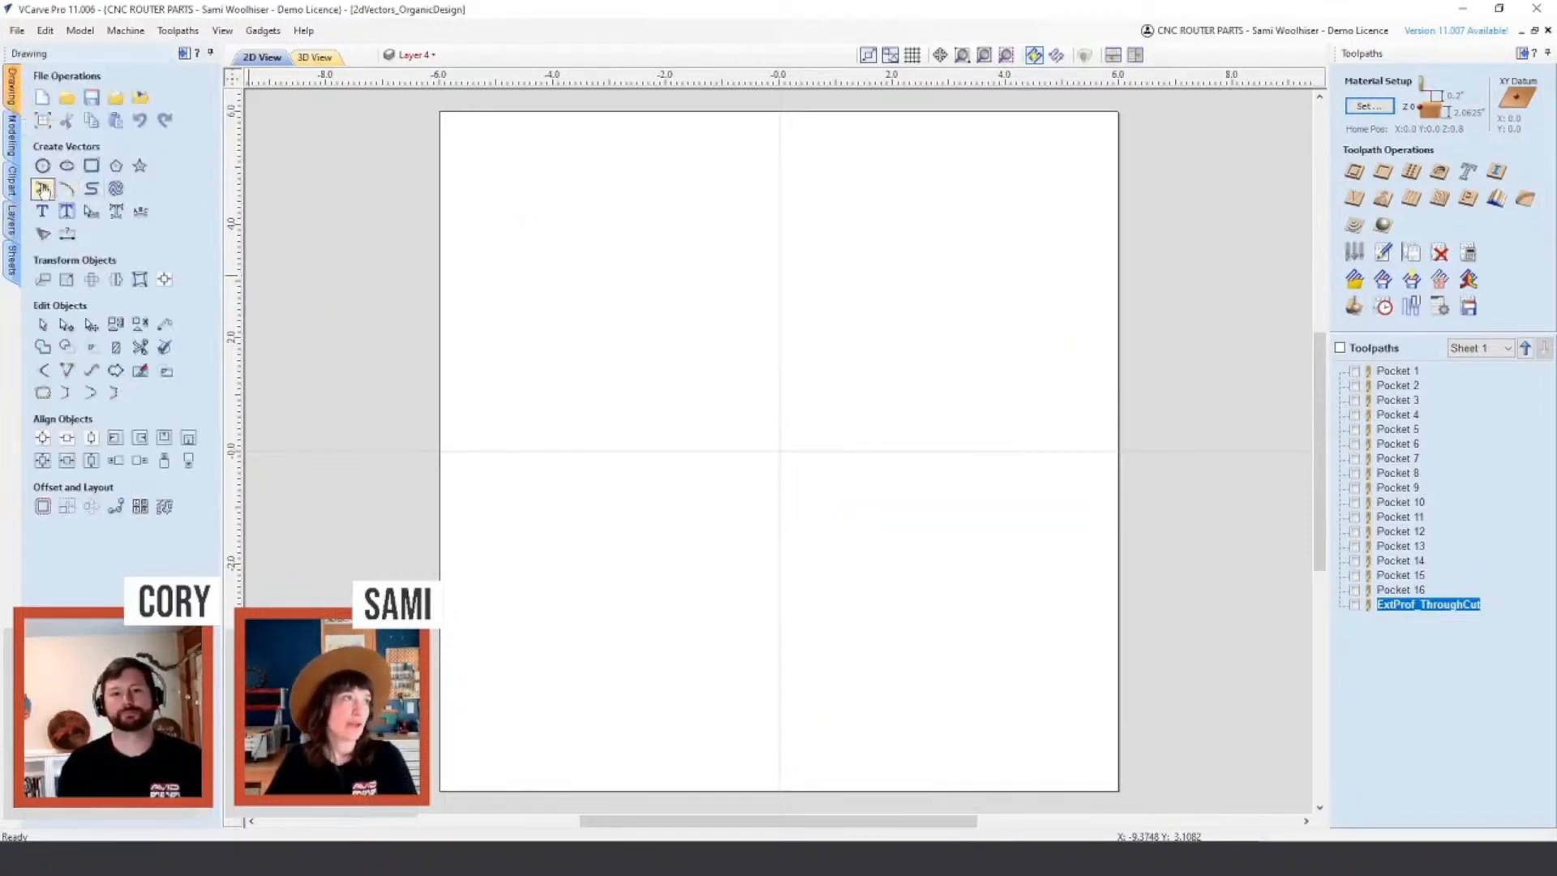
left_click(43, 166)
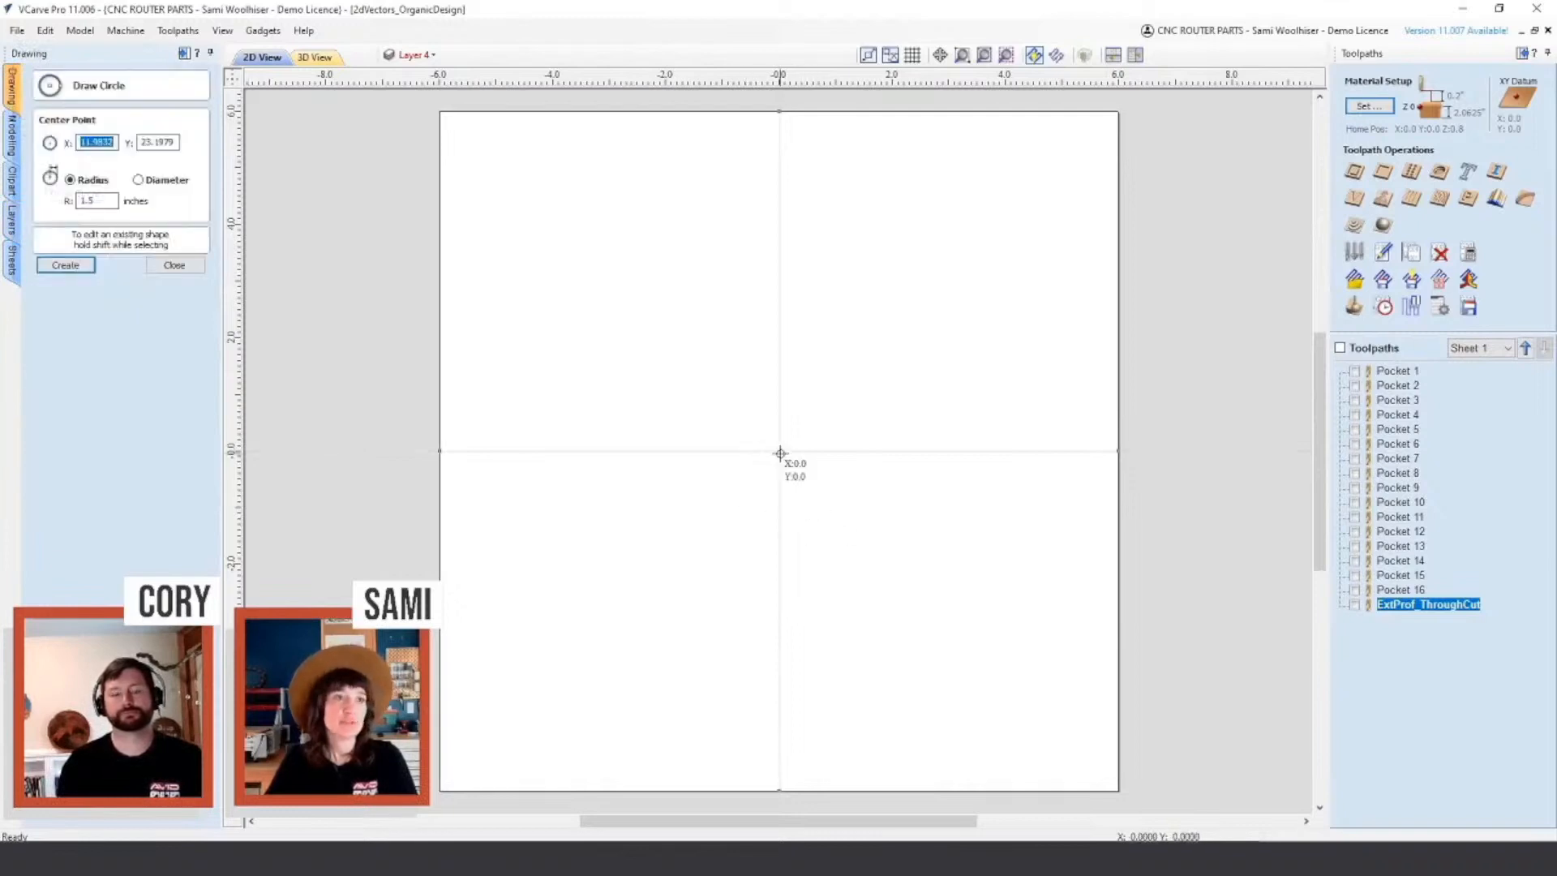
left_click_drag(779, 450, 1115, 452)
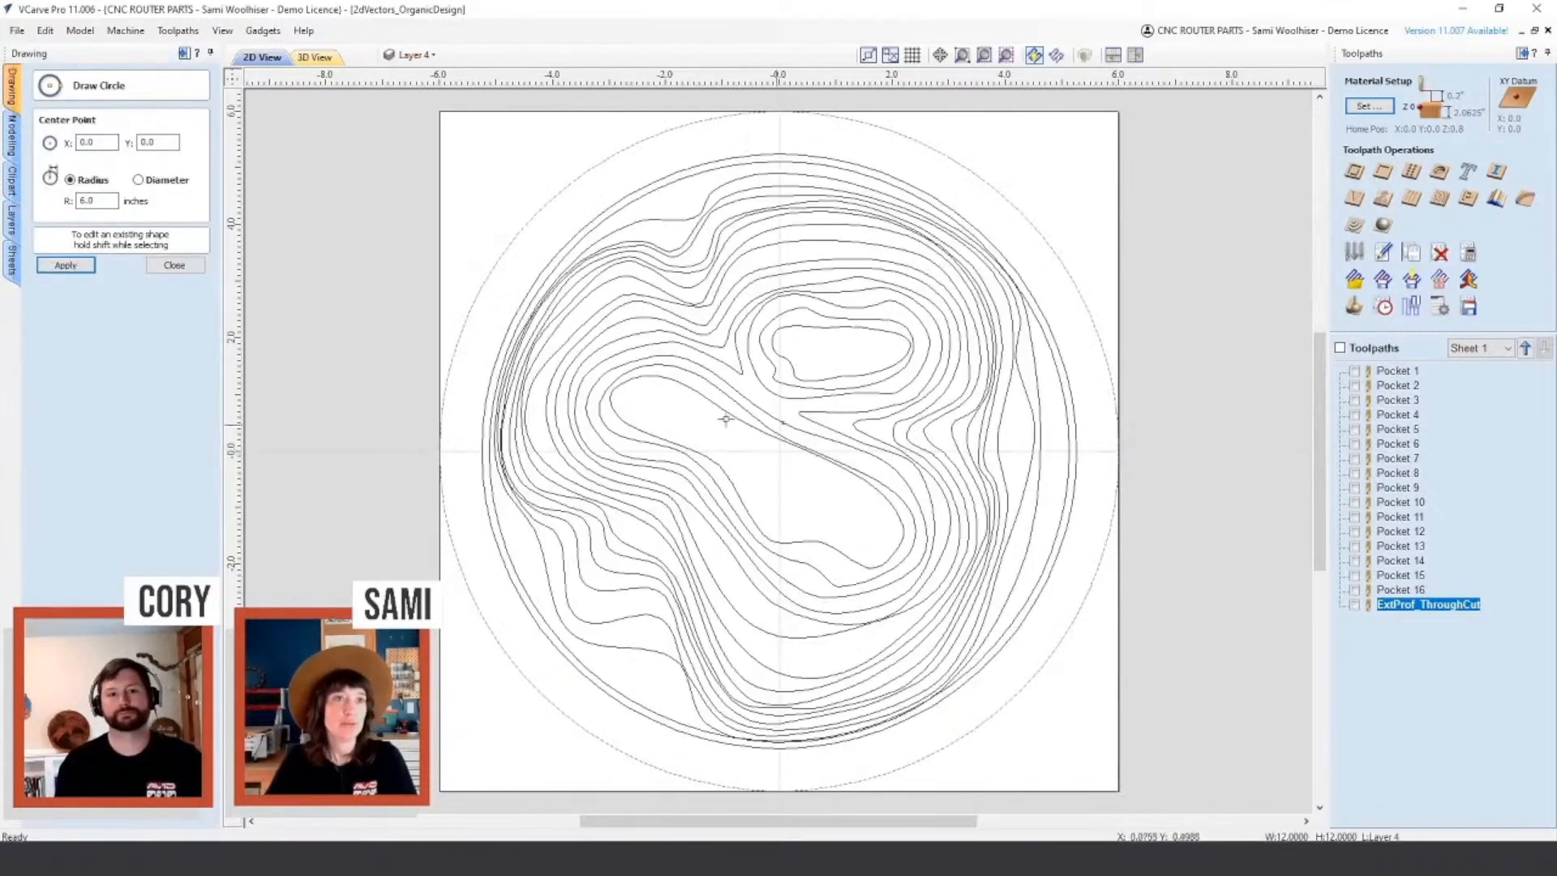
left_click(174, 266)
Step: Move the circle to a new layer named Example Vectors with a light blue drawing color, and leave only that layer visible
right_click(456, 286)
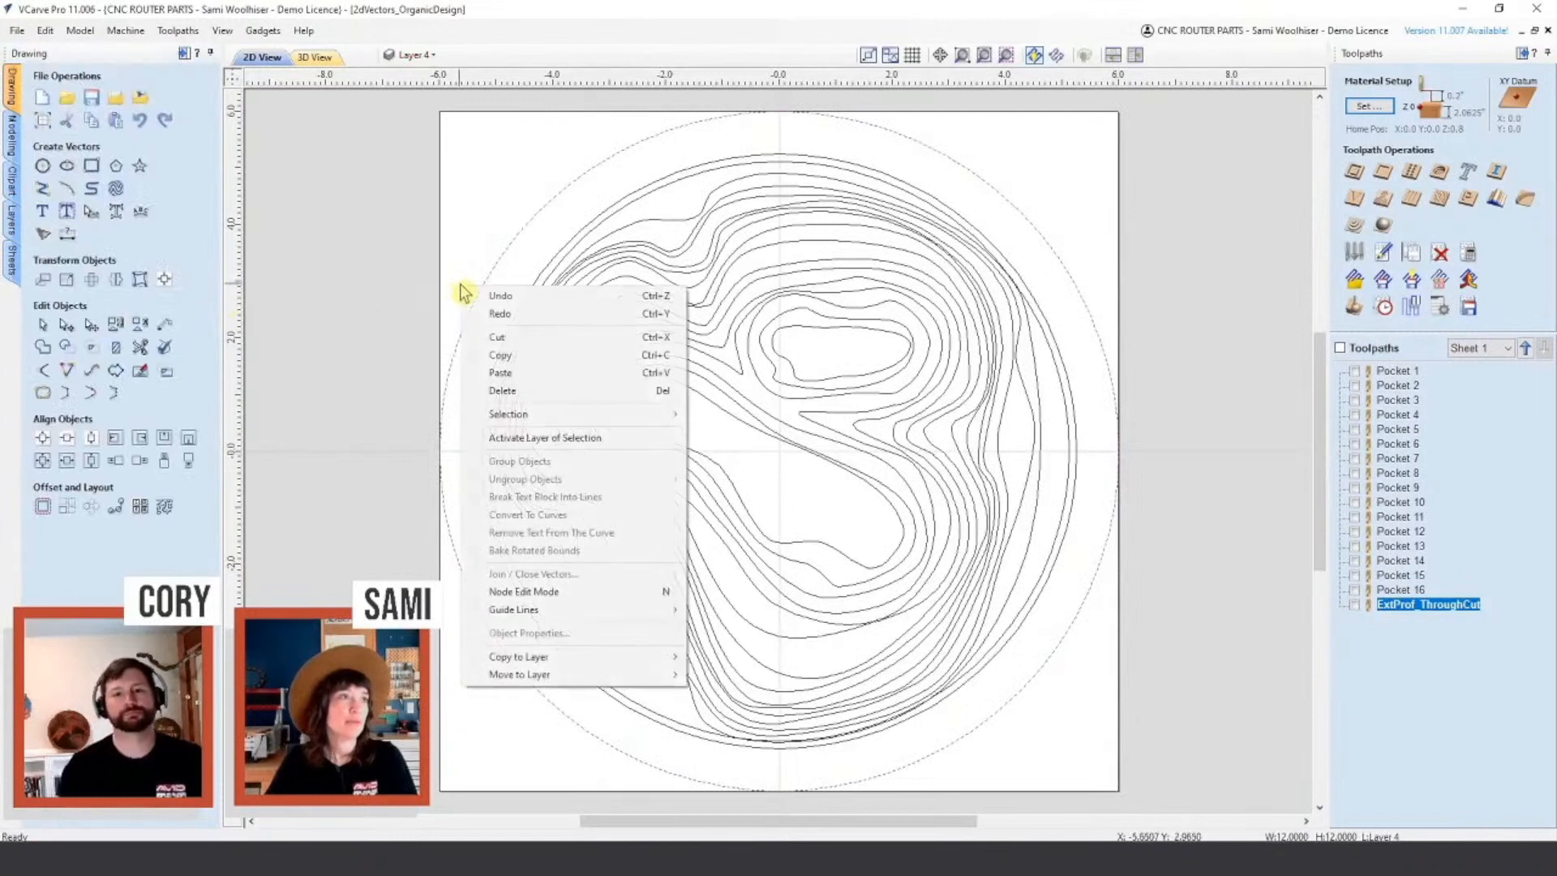
mouse_move(533, 674)
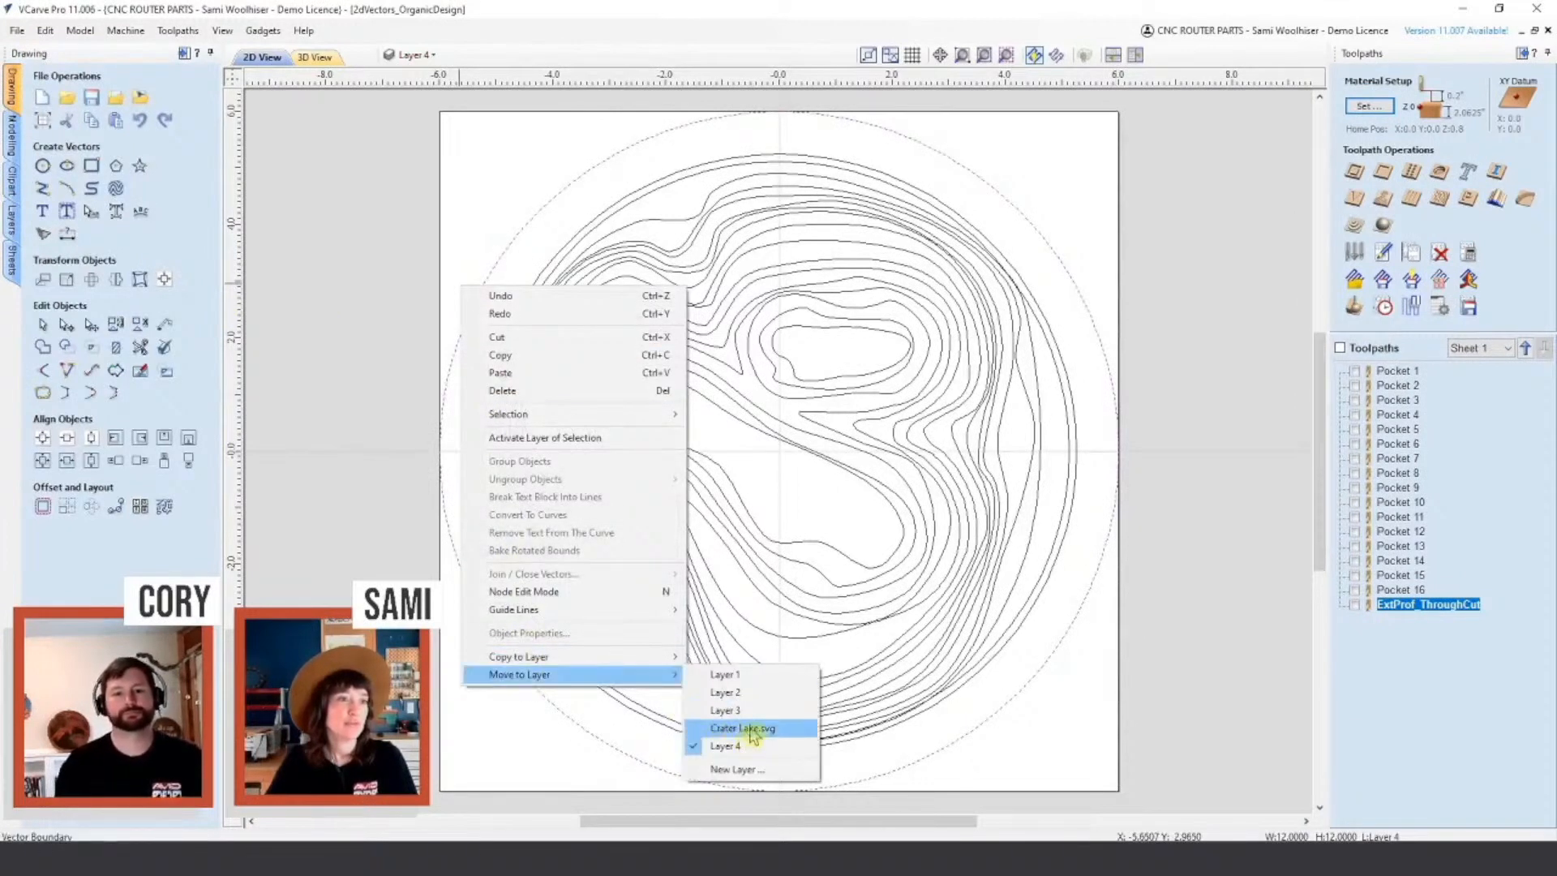
left_click(732, 769)
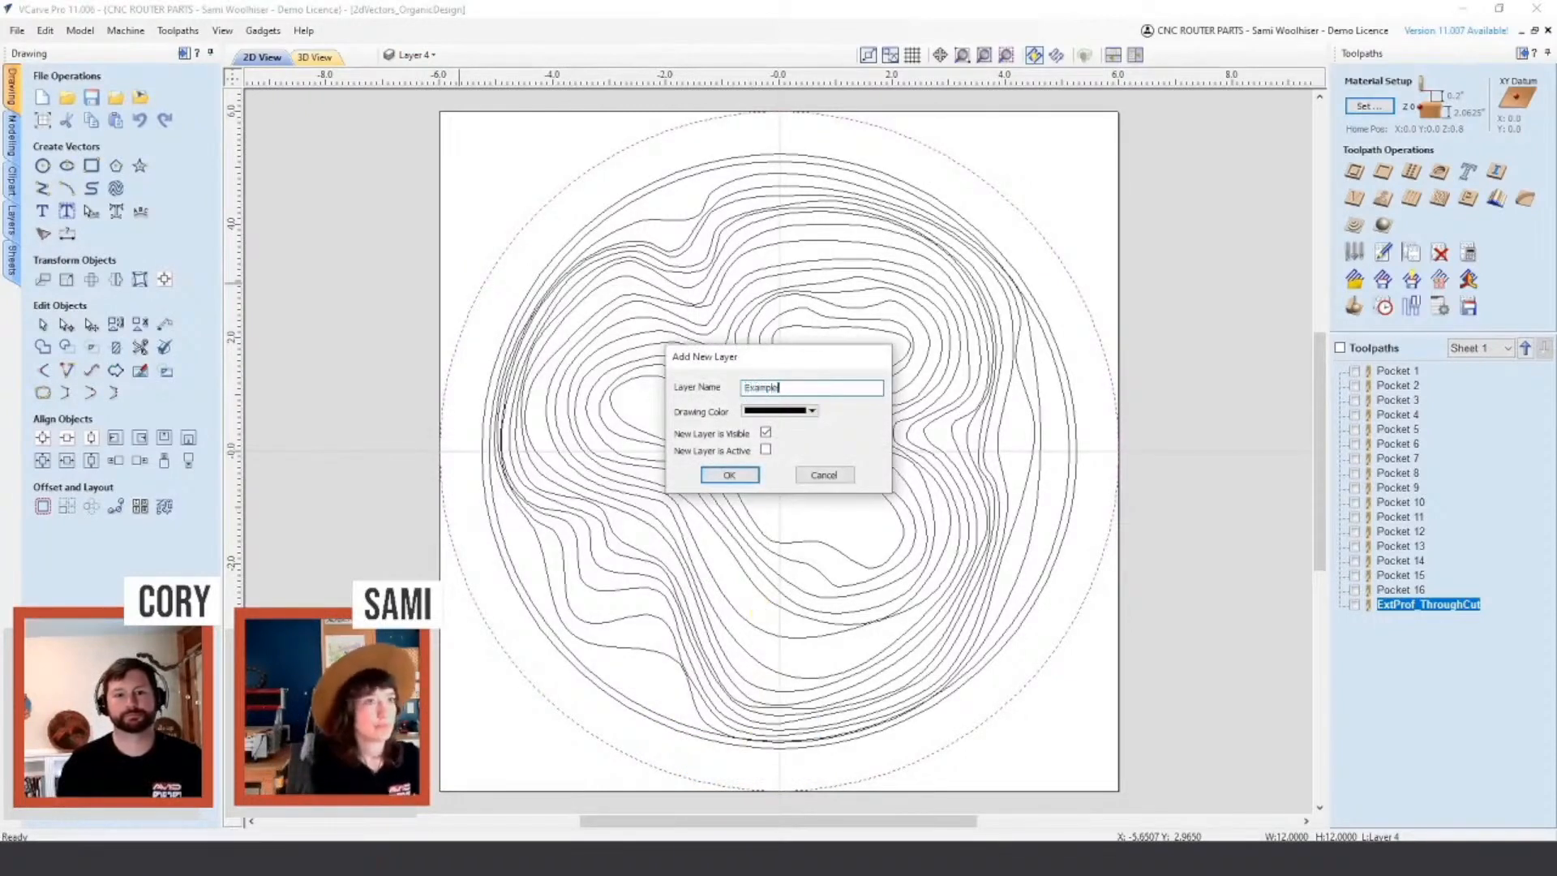
left_click(812, 411)
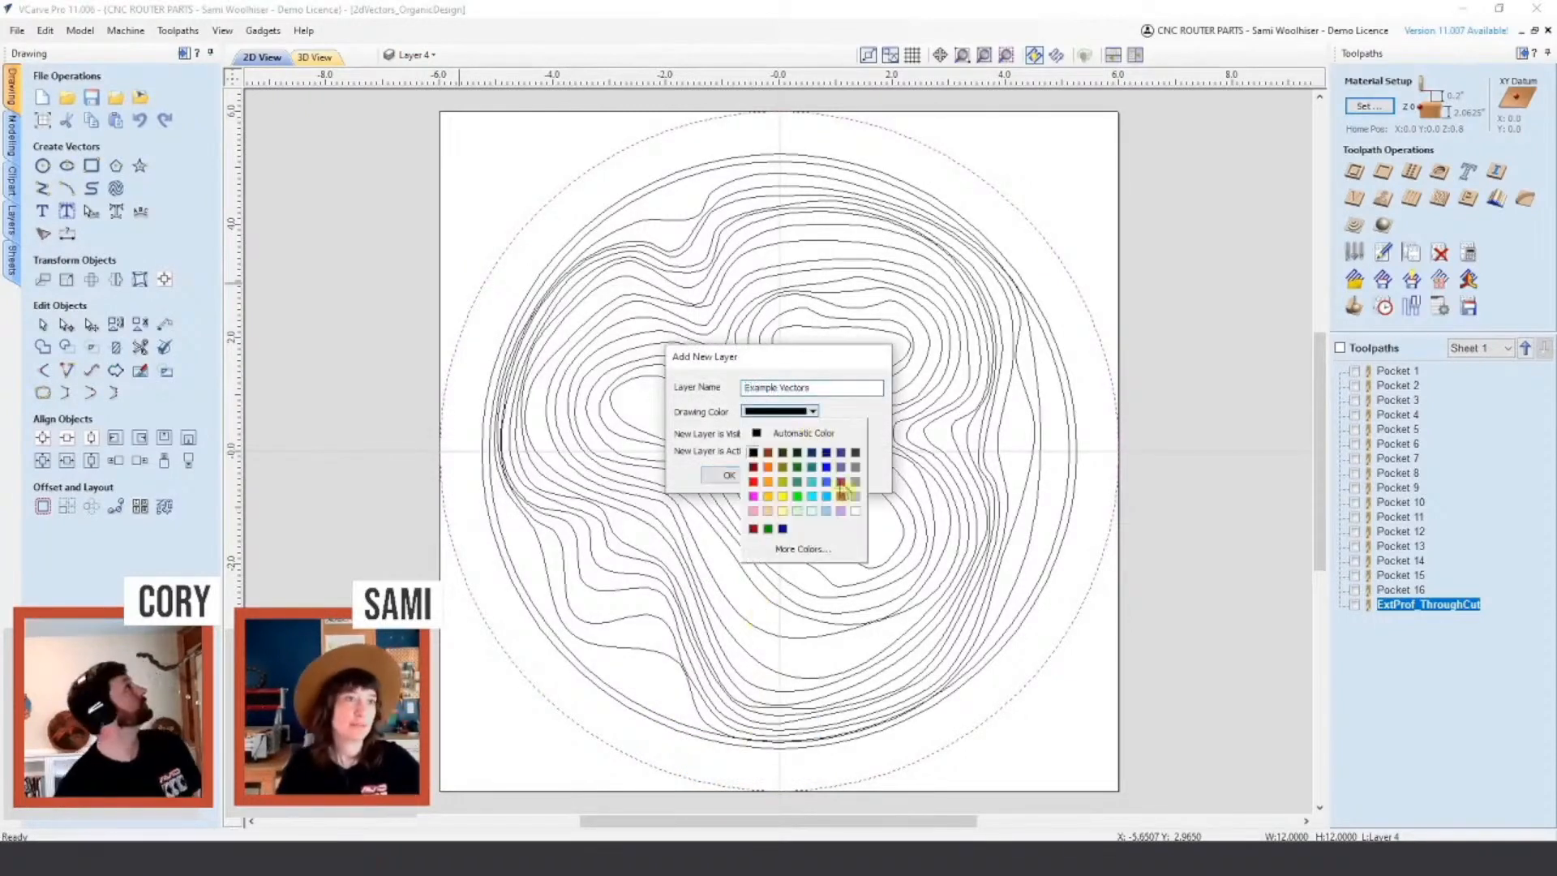
left_click(832, 494)
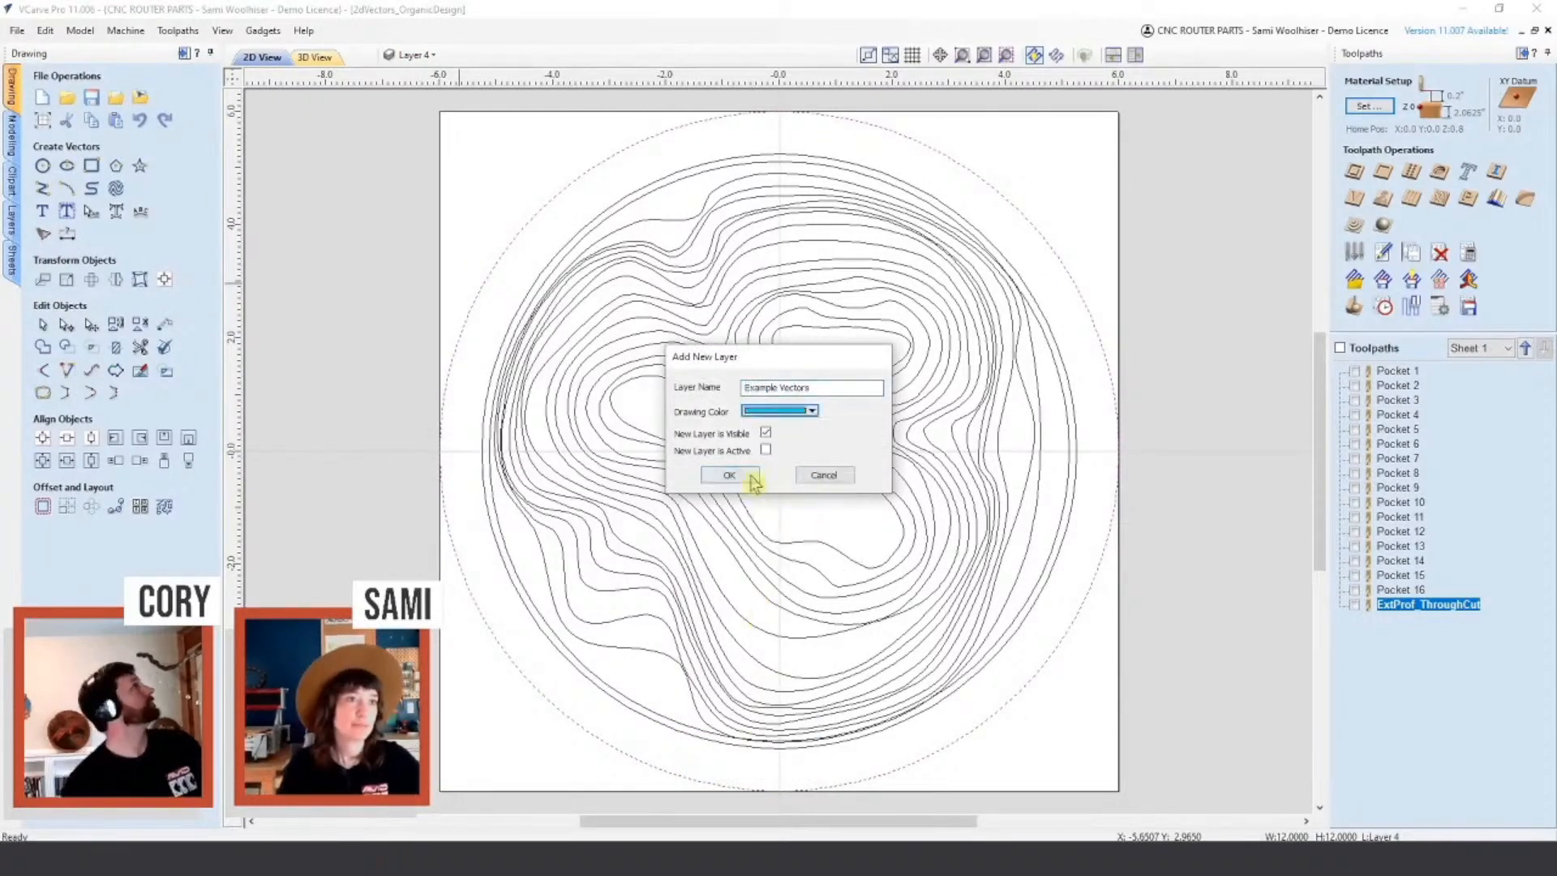
left_click(745, 478)
left_click(12, 221)
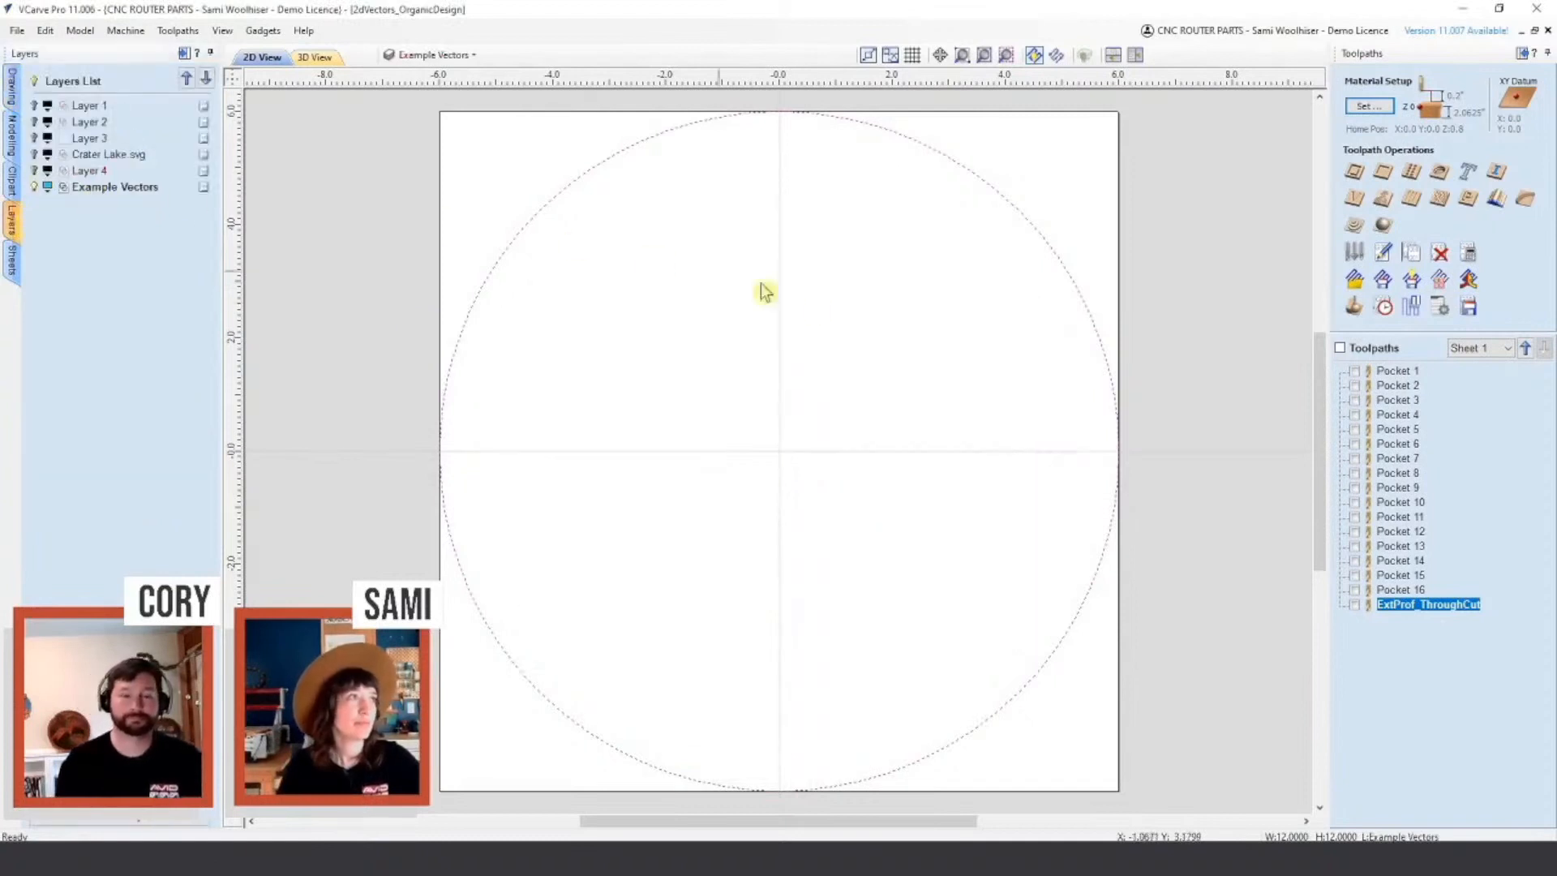
left_click(812, 303)
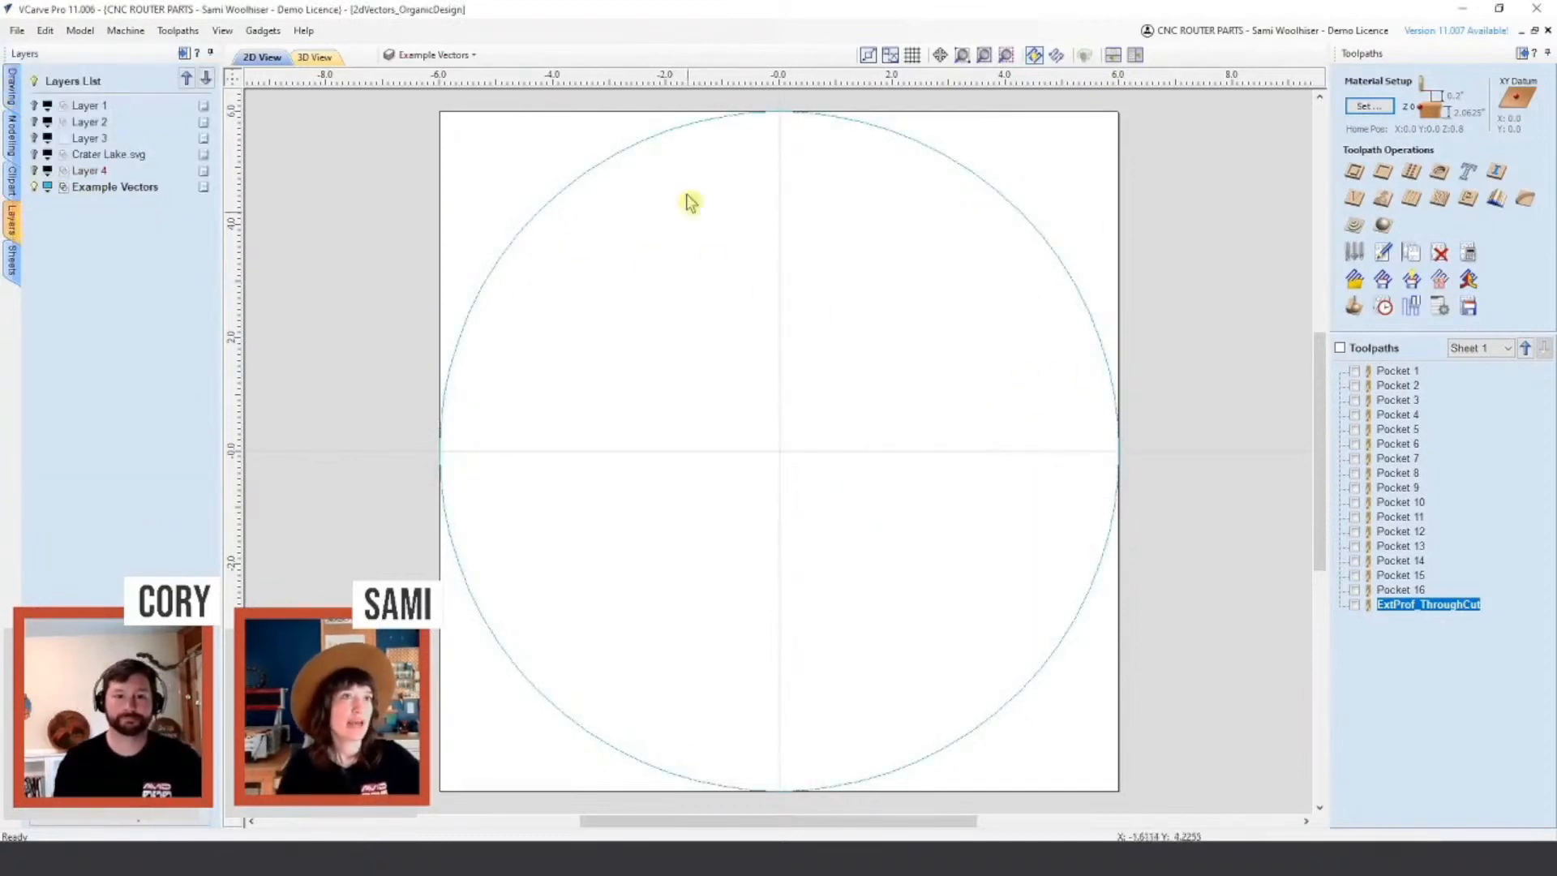
Step: Draw a closed, smooth kidney-shaped curve about 6.5 inches wide inside the circle, running from the upper left to the lower right
left_click(13, 88)
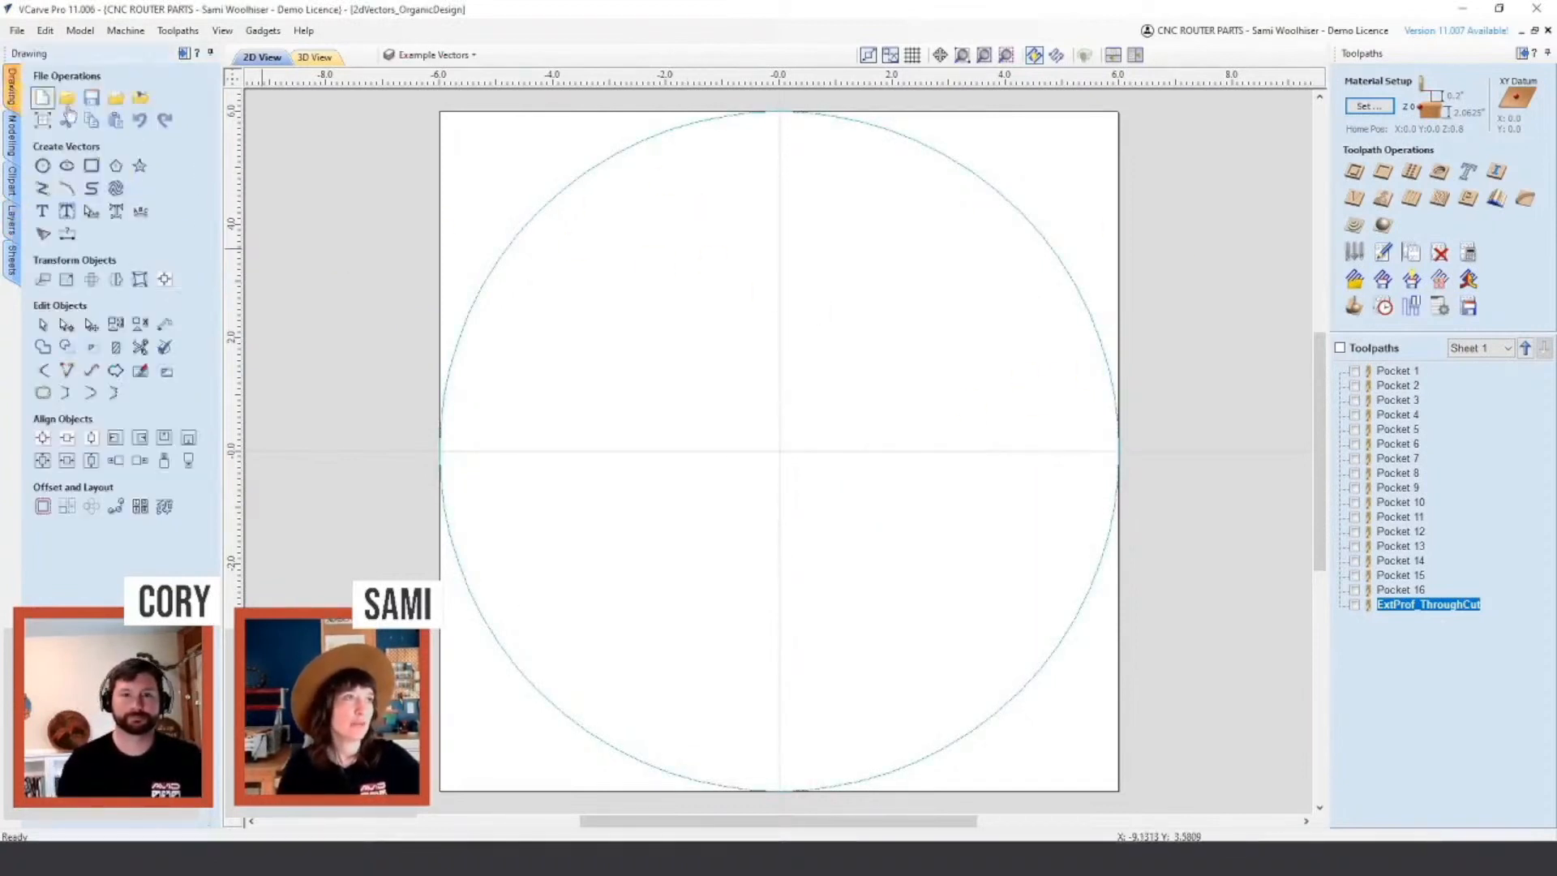
left_click(91, 189)
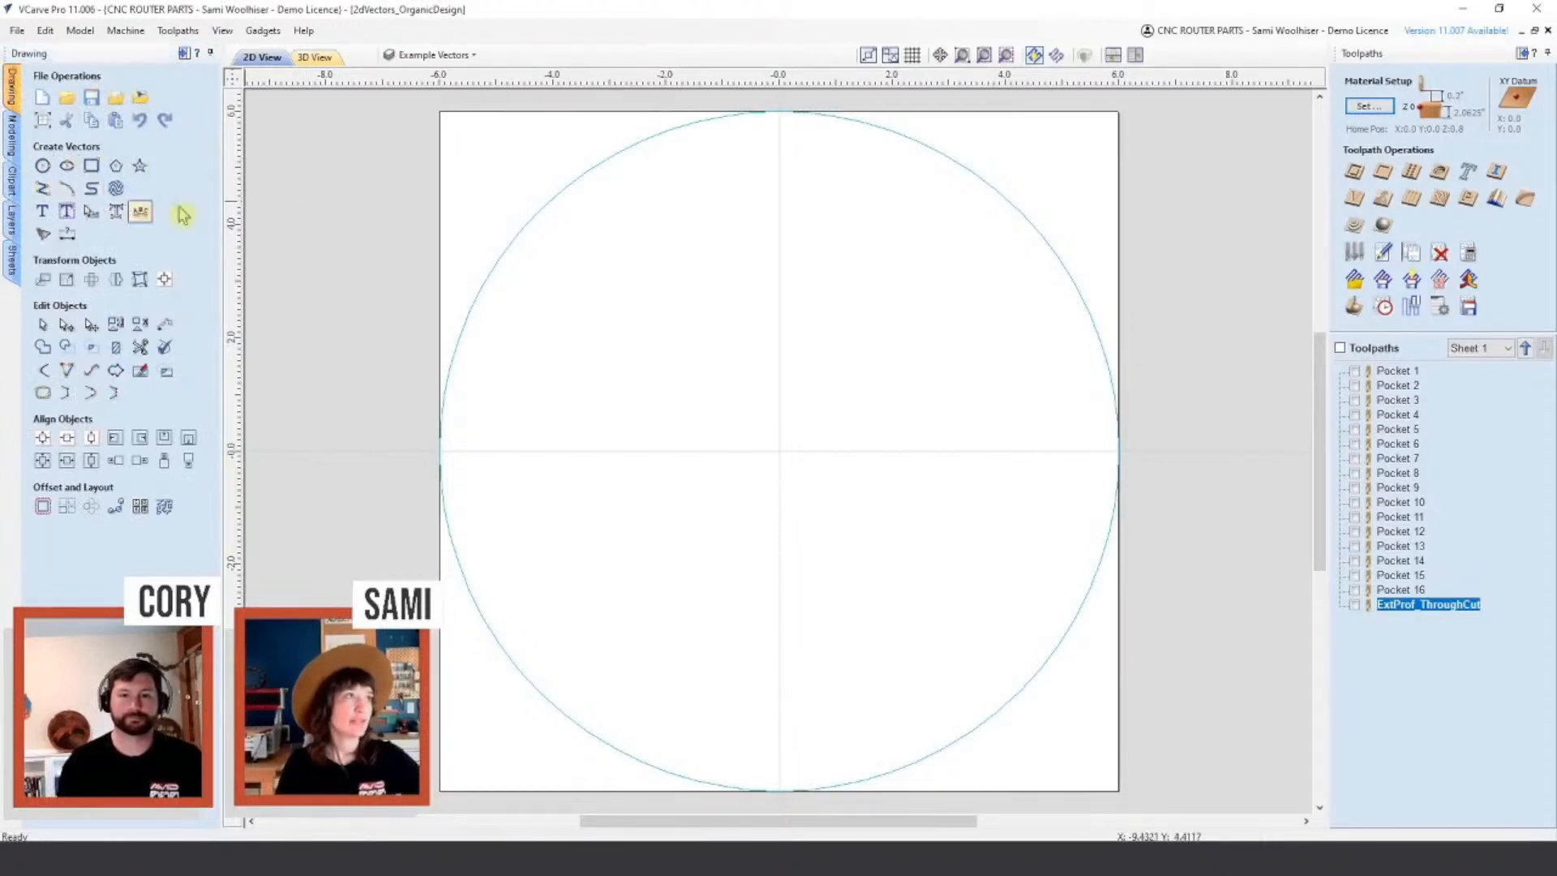
left_click(679, 357)
left_click(607, 439)
left_click(675, 567)
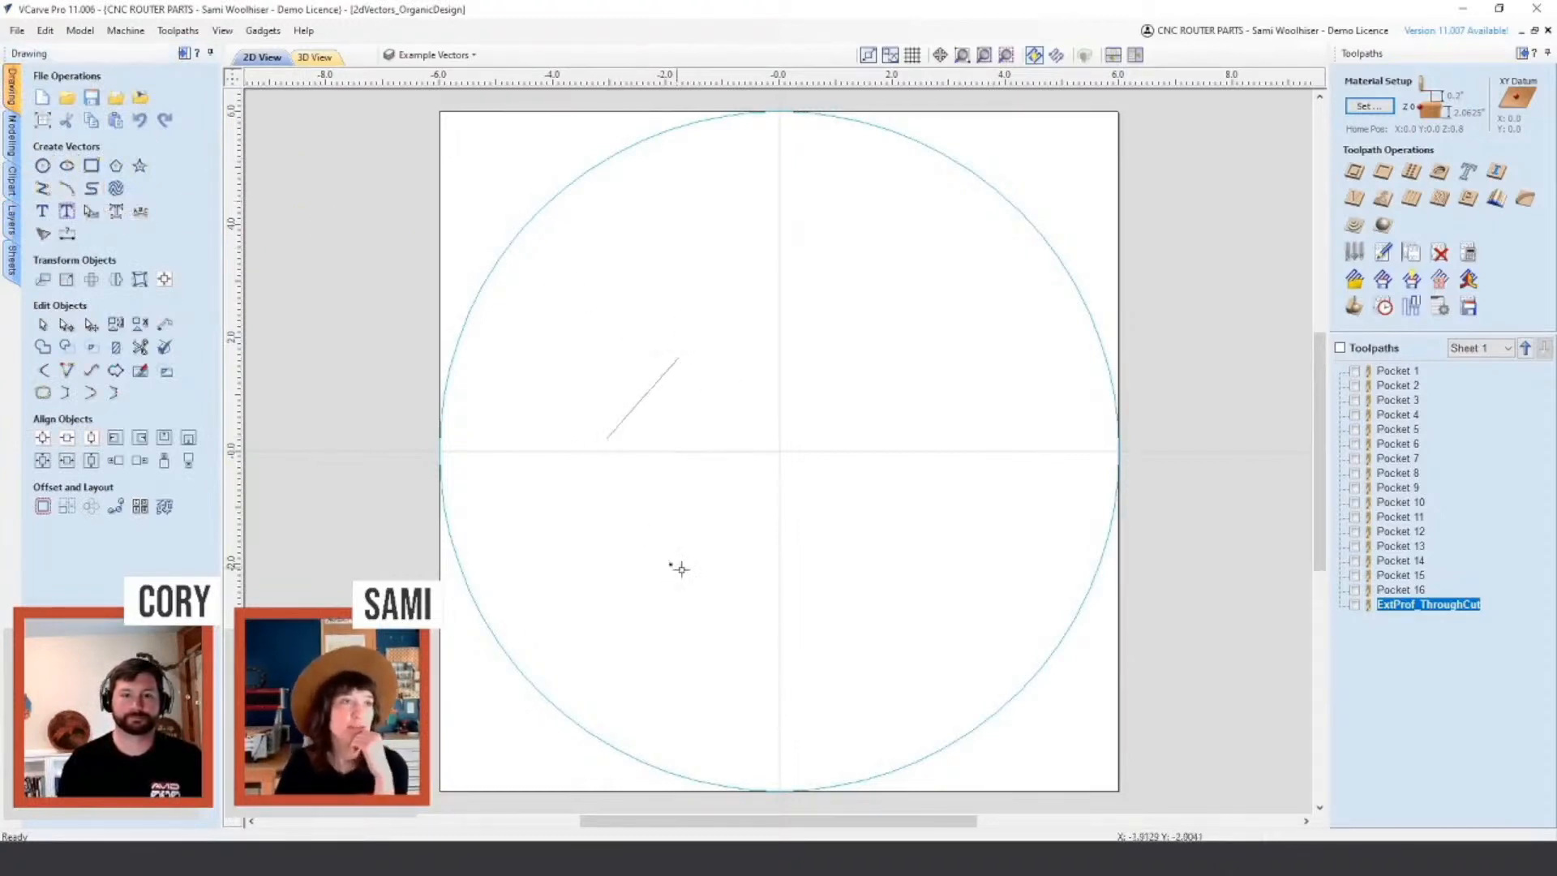
left_click(881, 632)
left_click(973, 539)
left_click(872, 513)
left_click(743, 401)
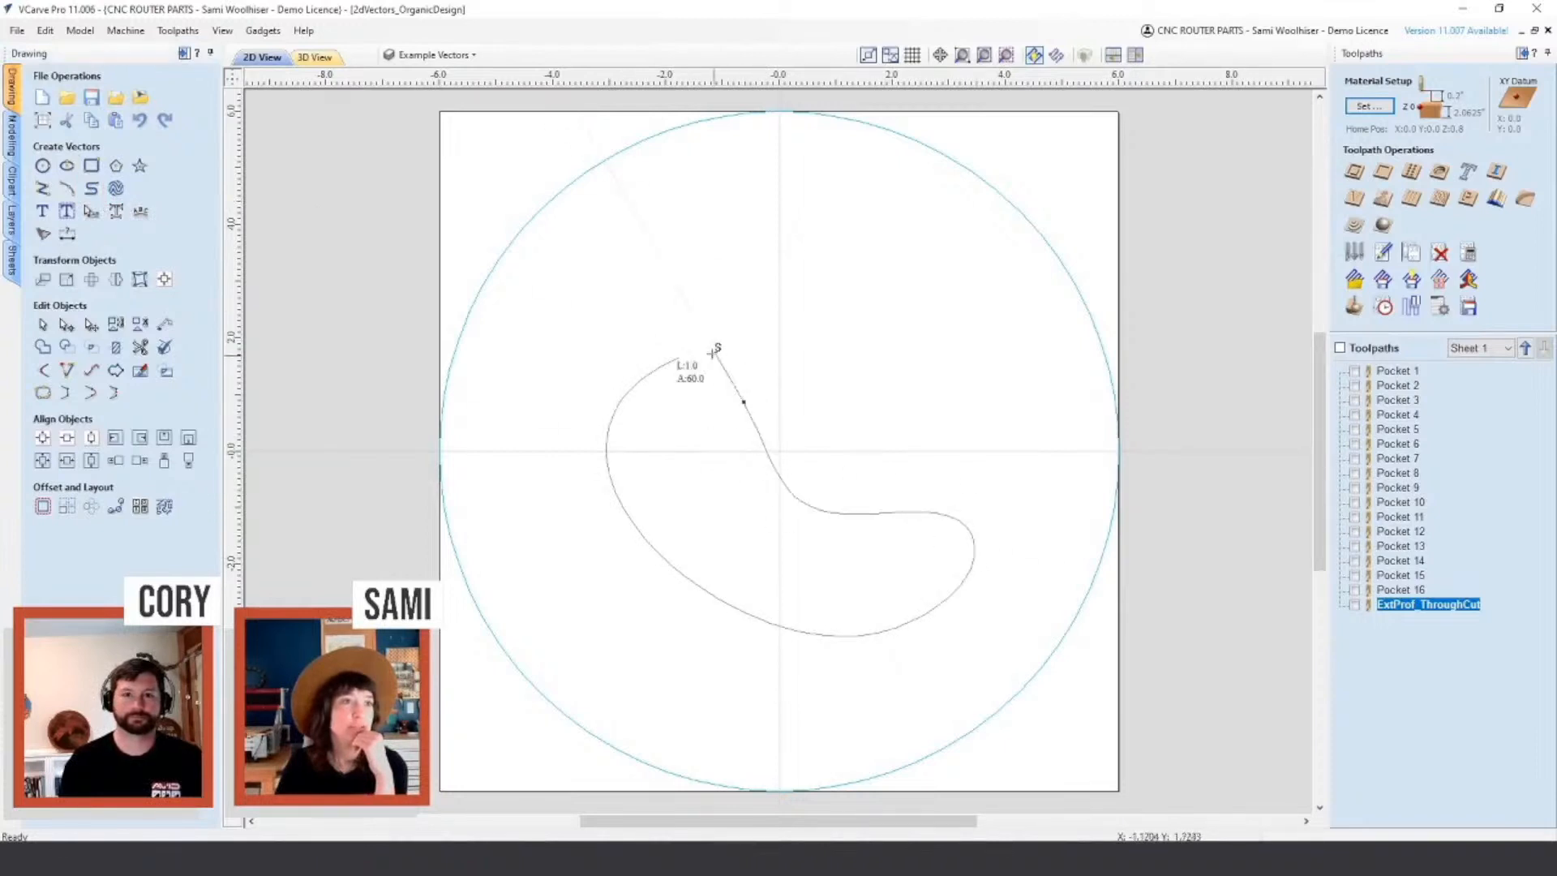
left_click(677, 356)
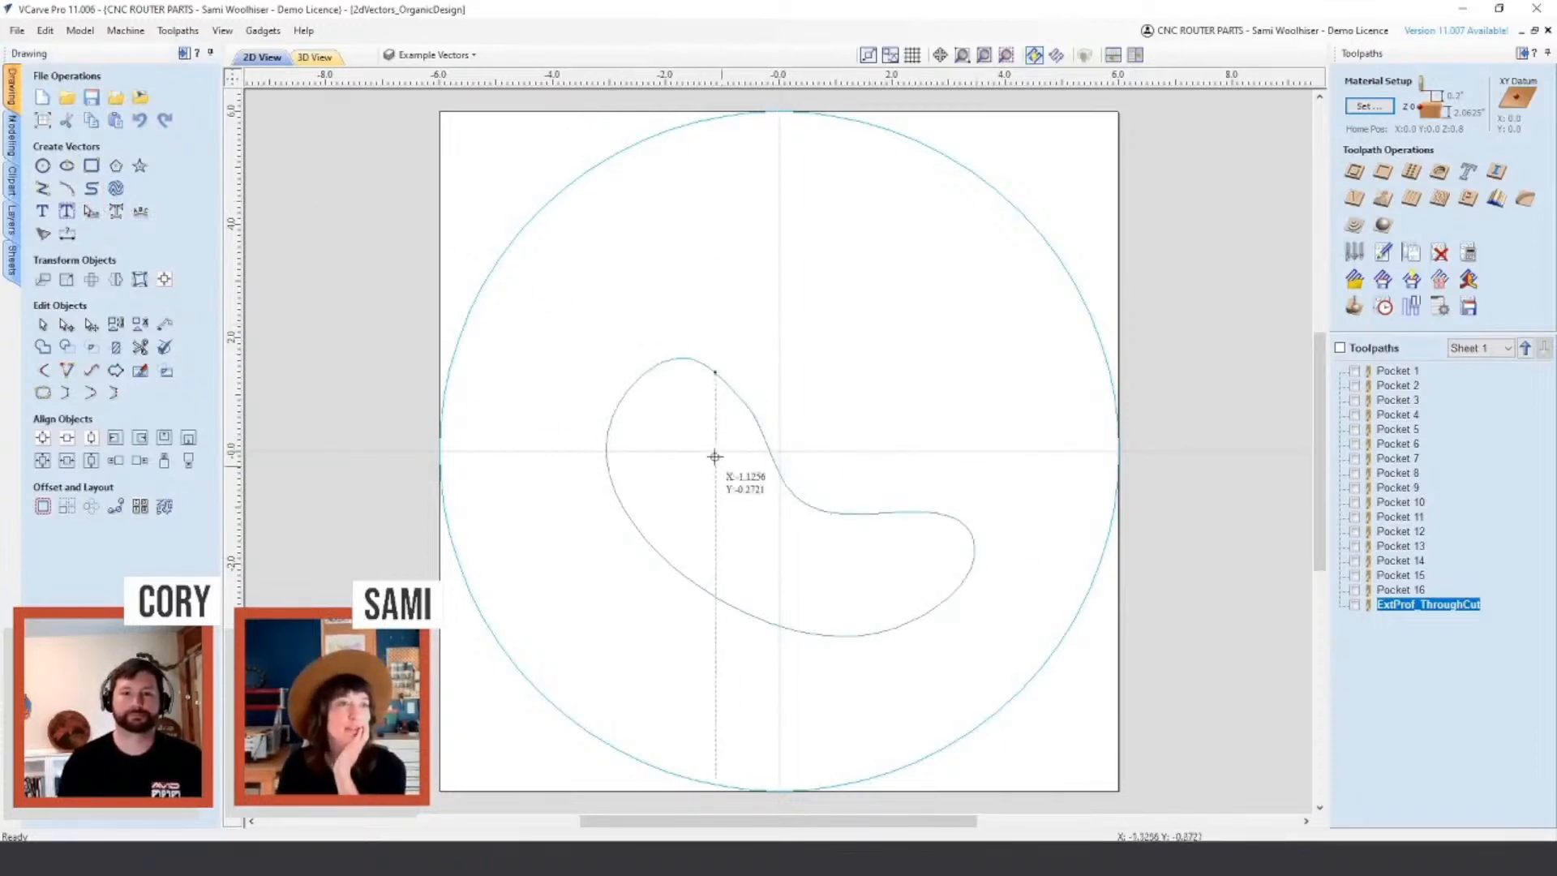
Step: Draw a second closed curve about 8 inches wide around the kidney shape, keeping it close to the inner contour at the concave bend
scroll(812, 485, "up", 2)
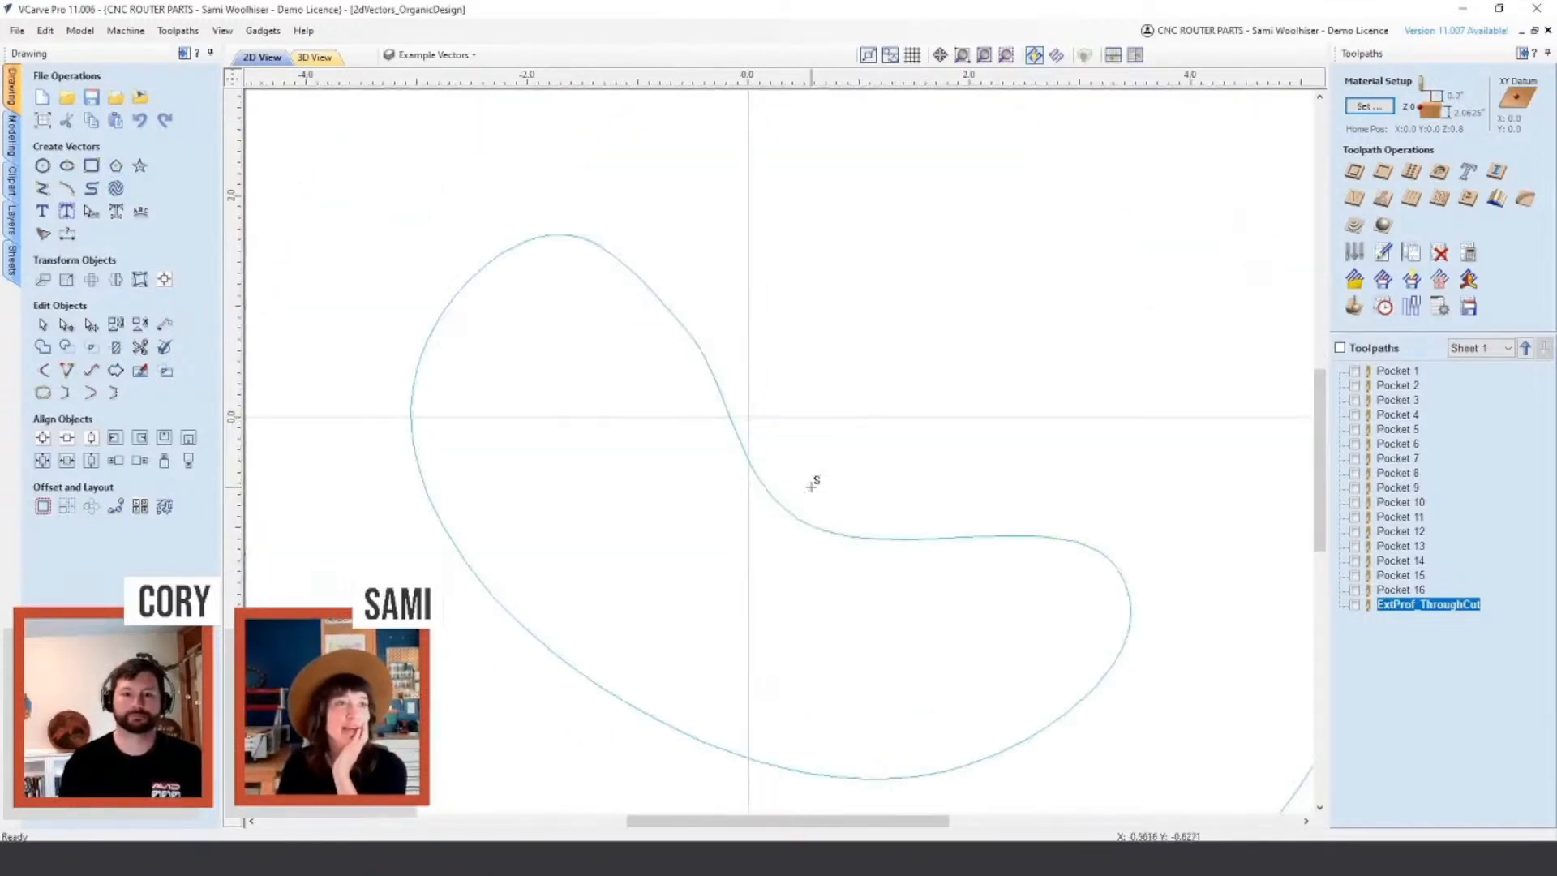
left_click(810, 486)
left_click(726, 298)
left_click(596, 182)
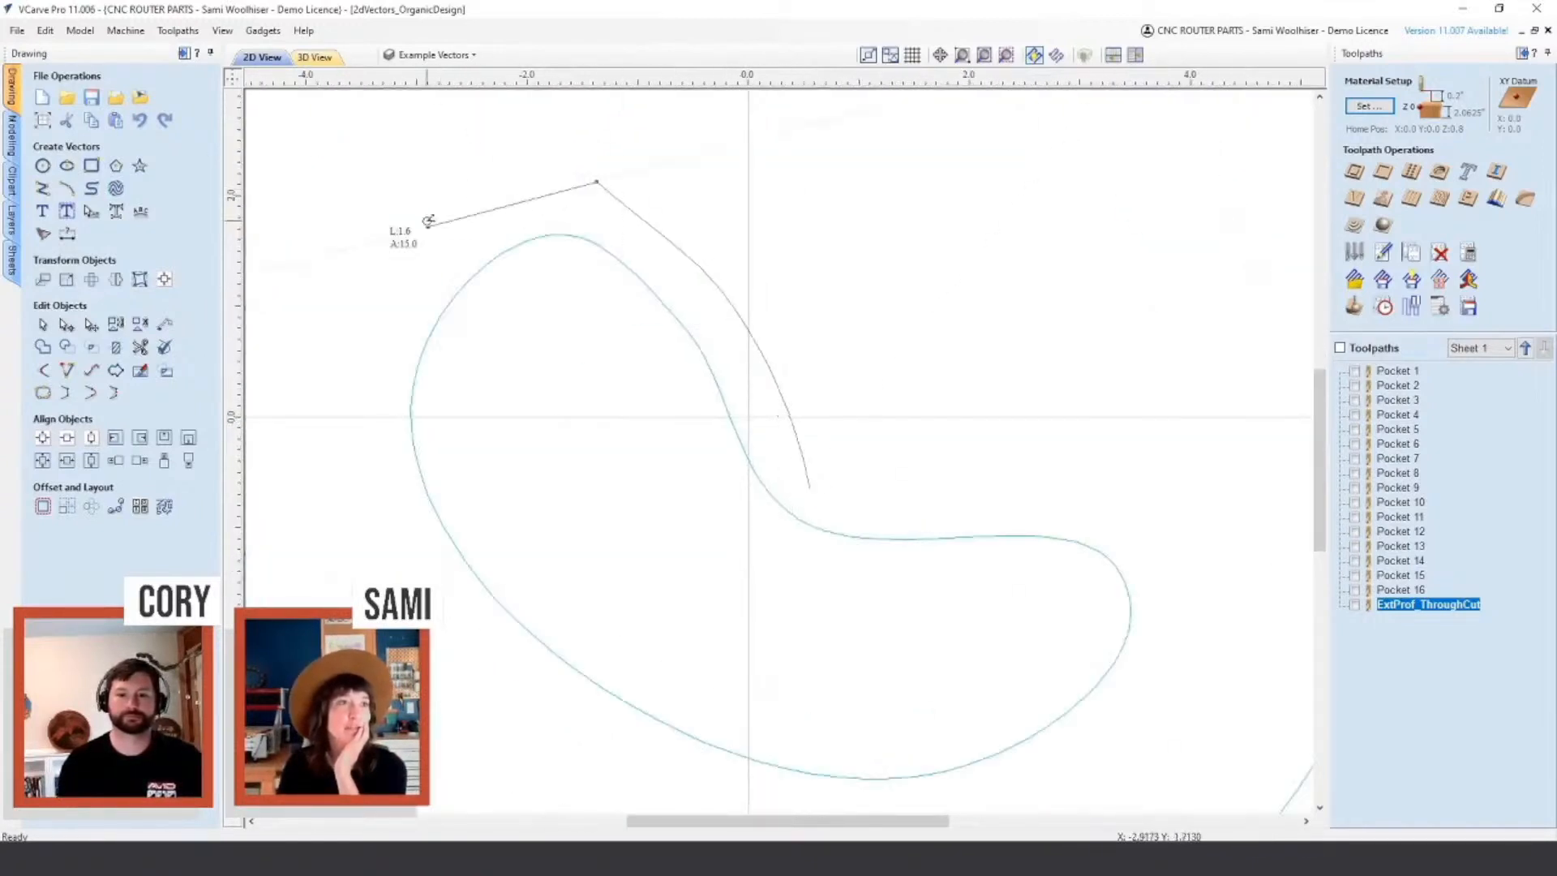
left_click(426, 229)
left_click(315, 457)
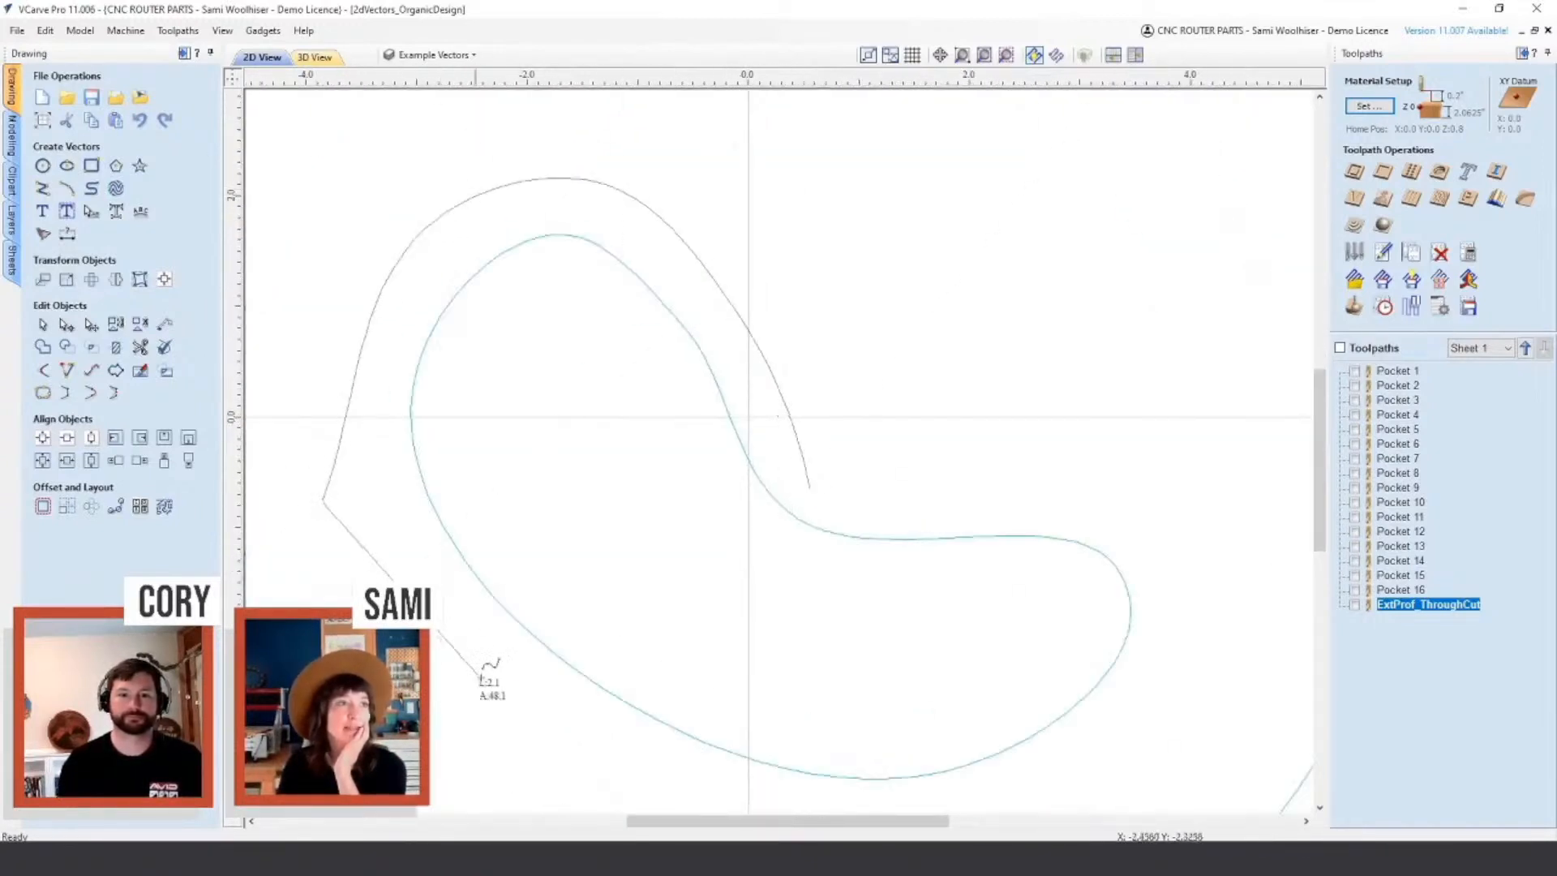
left_click(749, 790)
left_click(1182, 598)
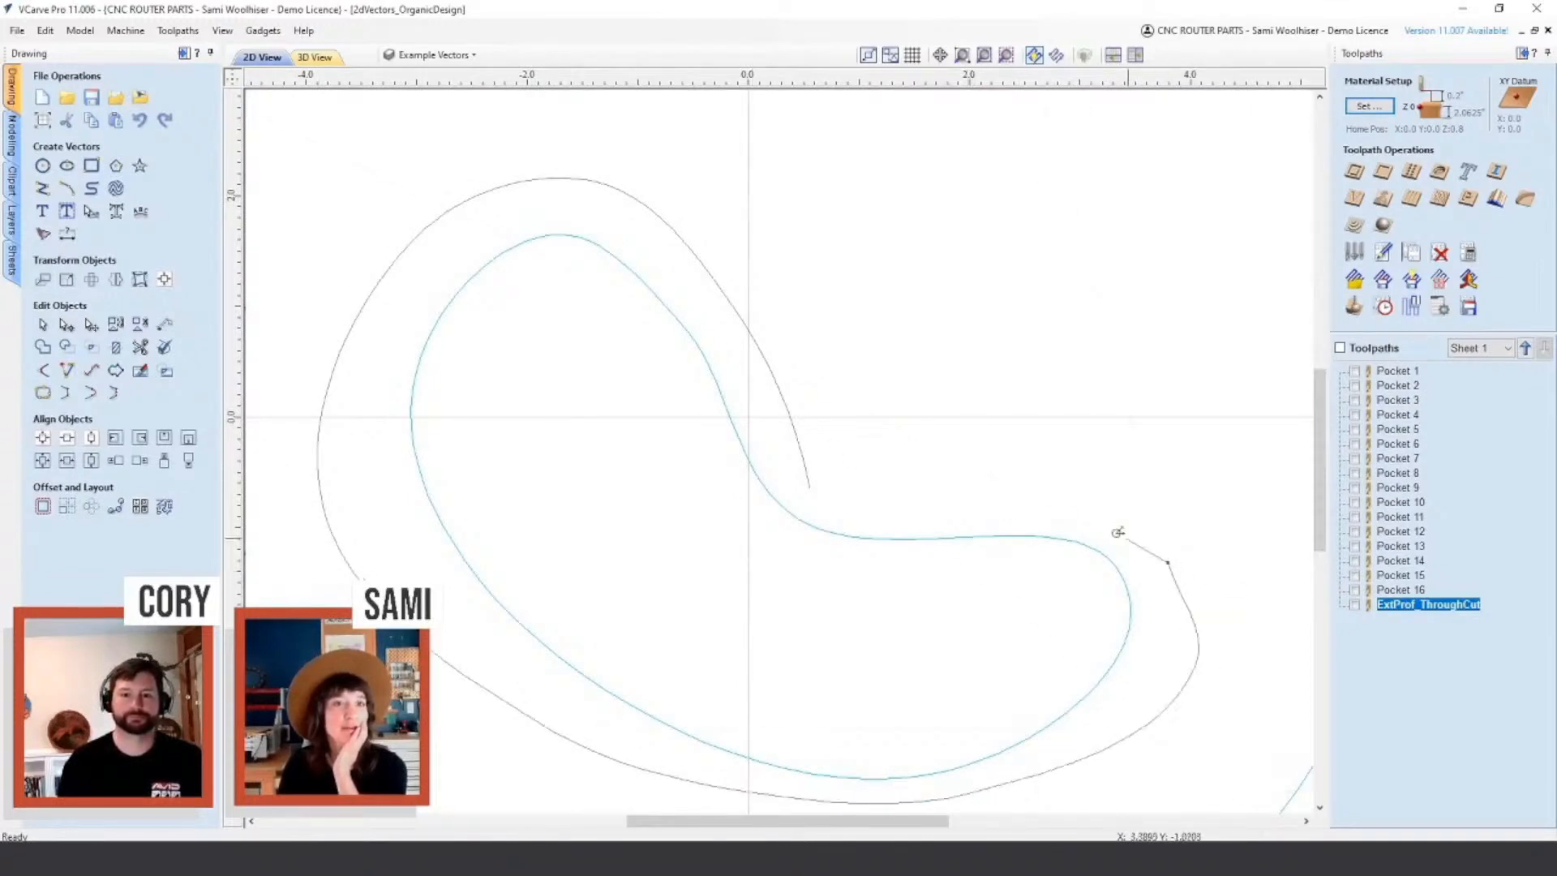
left_click(1033, 512)
left_click(809, 488)
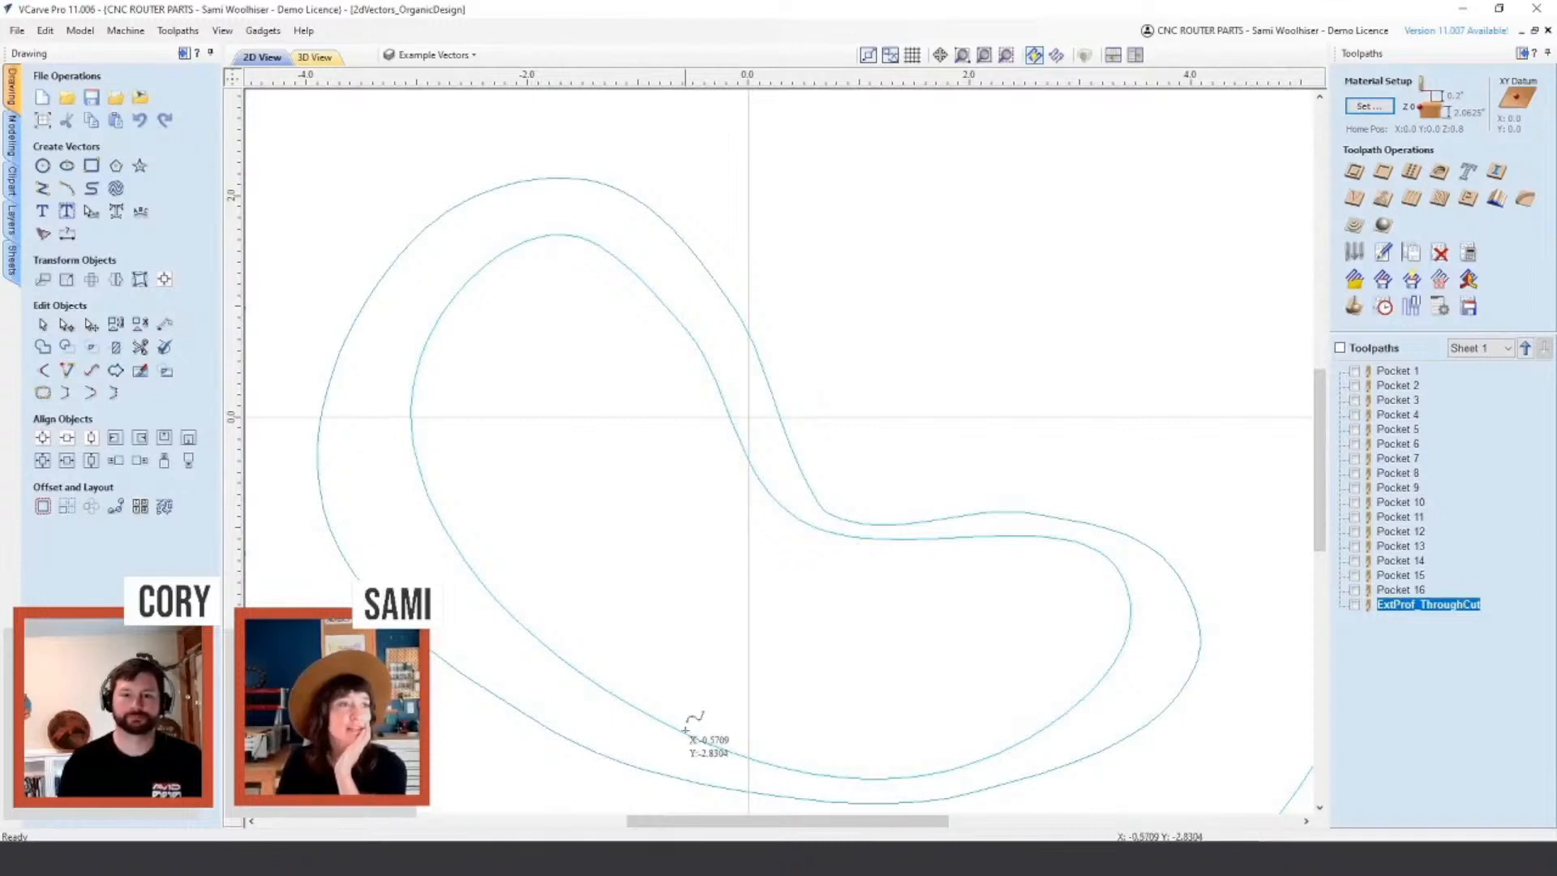
Step: Draw a separate closed organic curve, about 4.7 by 3.8 inches, in the upper right of the circle beside the kidney shape
scroll(693, 725, "down", 2)
scroll(843, 697, "down", 2)
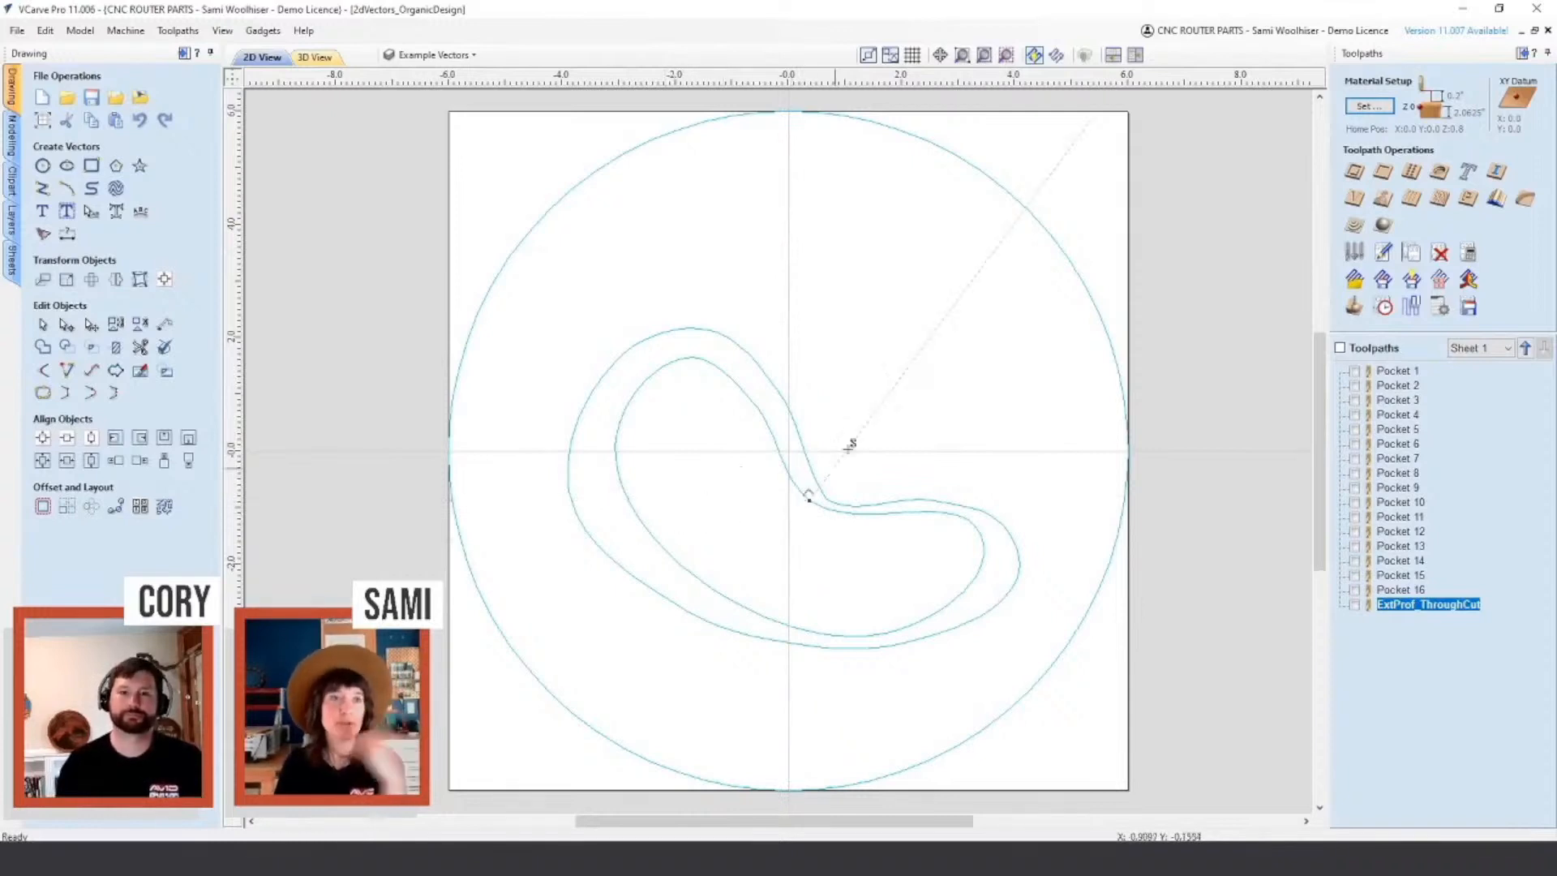
left_click(852, 334)
left_click(904, 399)
left_click(1042, 454)
left_click(993, 321)
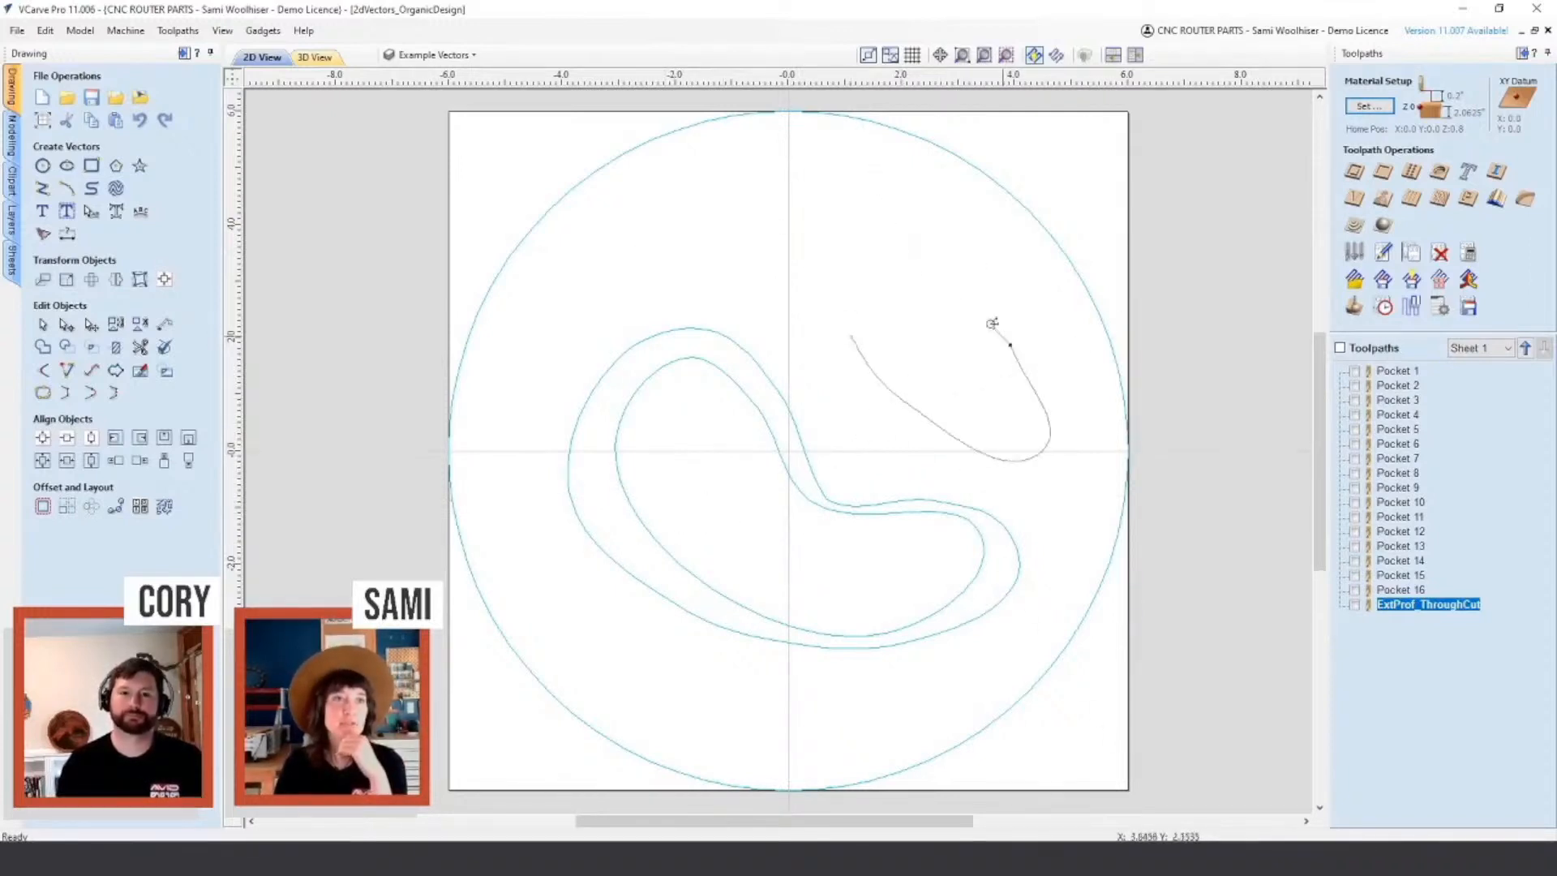
left_click(900, 261)
left_click(789, 272)
left_click(850, 335)
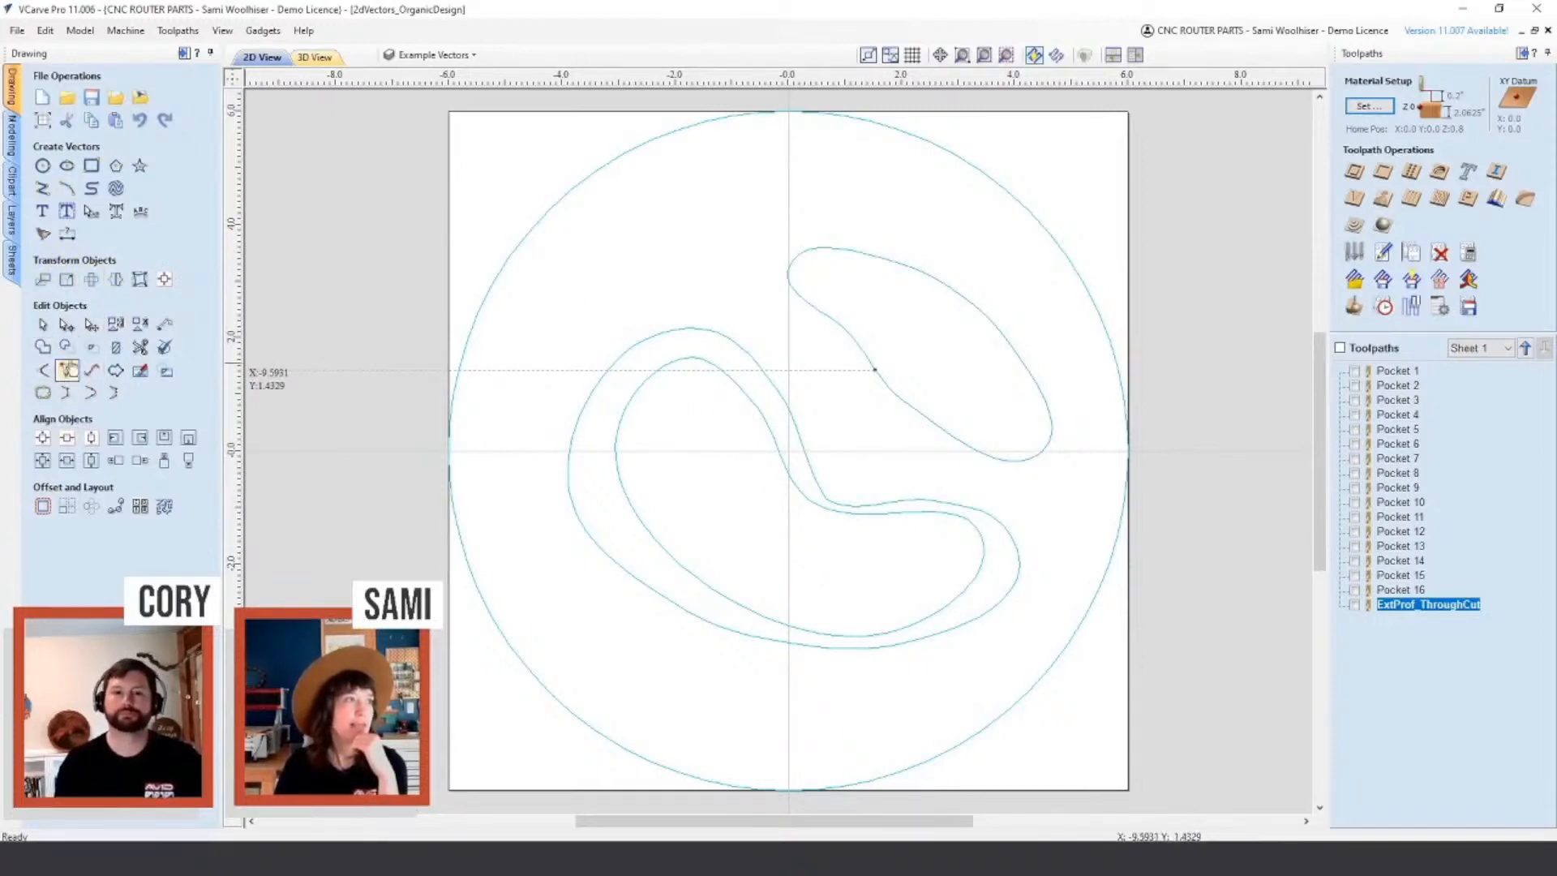
Step: Offset the outer kidney contour and the small upper-right shape outwards by 0.2 inches
left_click(789, 403)
left_click(869, 369, "shift")
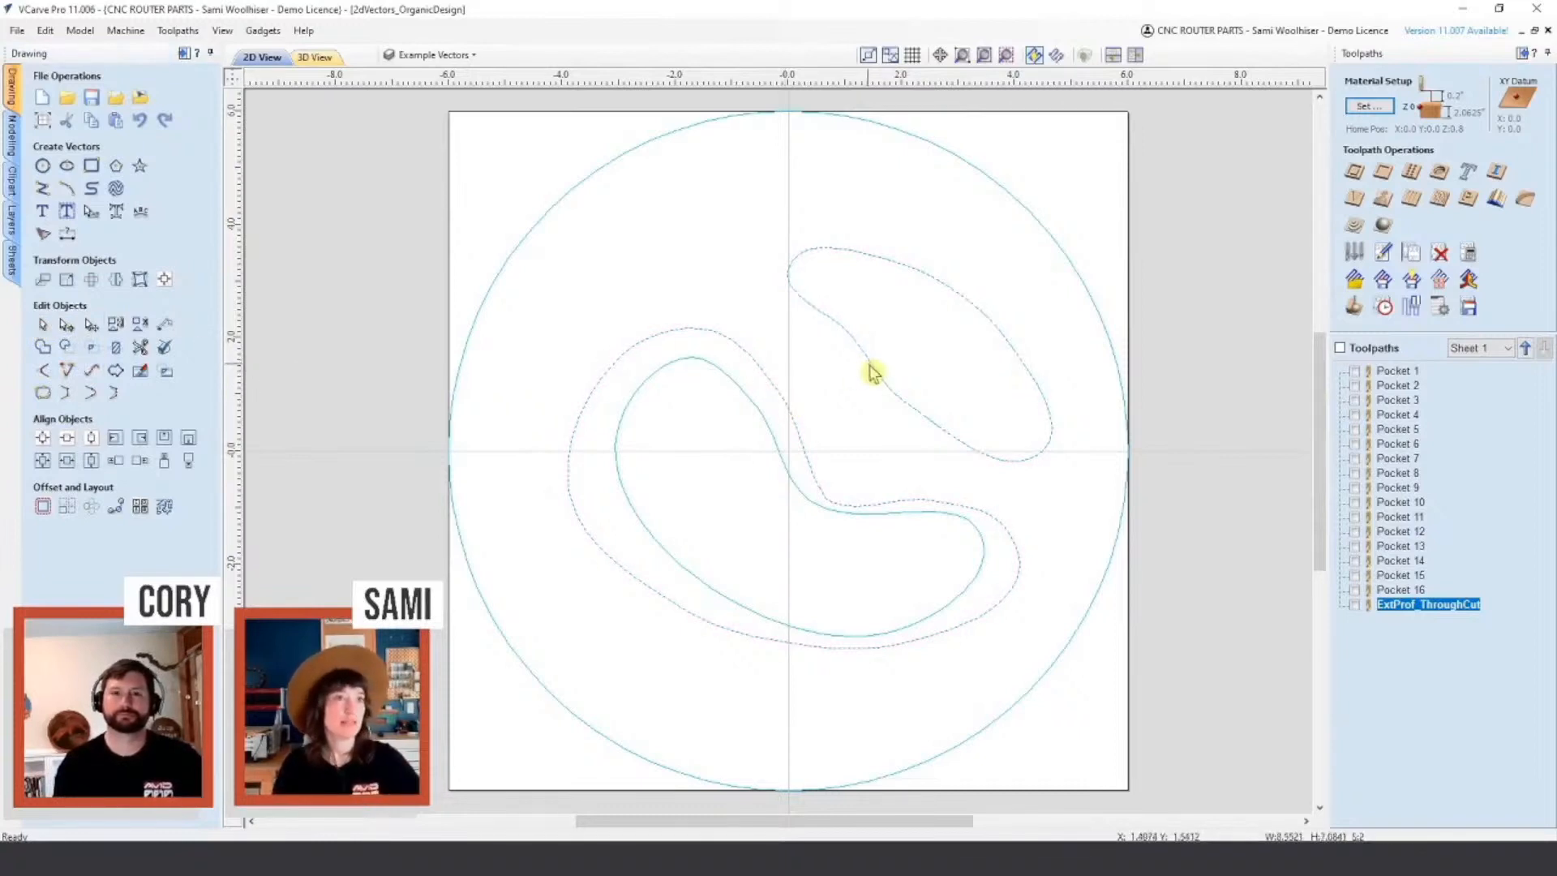
left_click(42, 508)
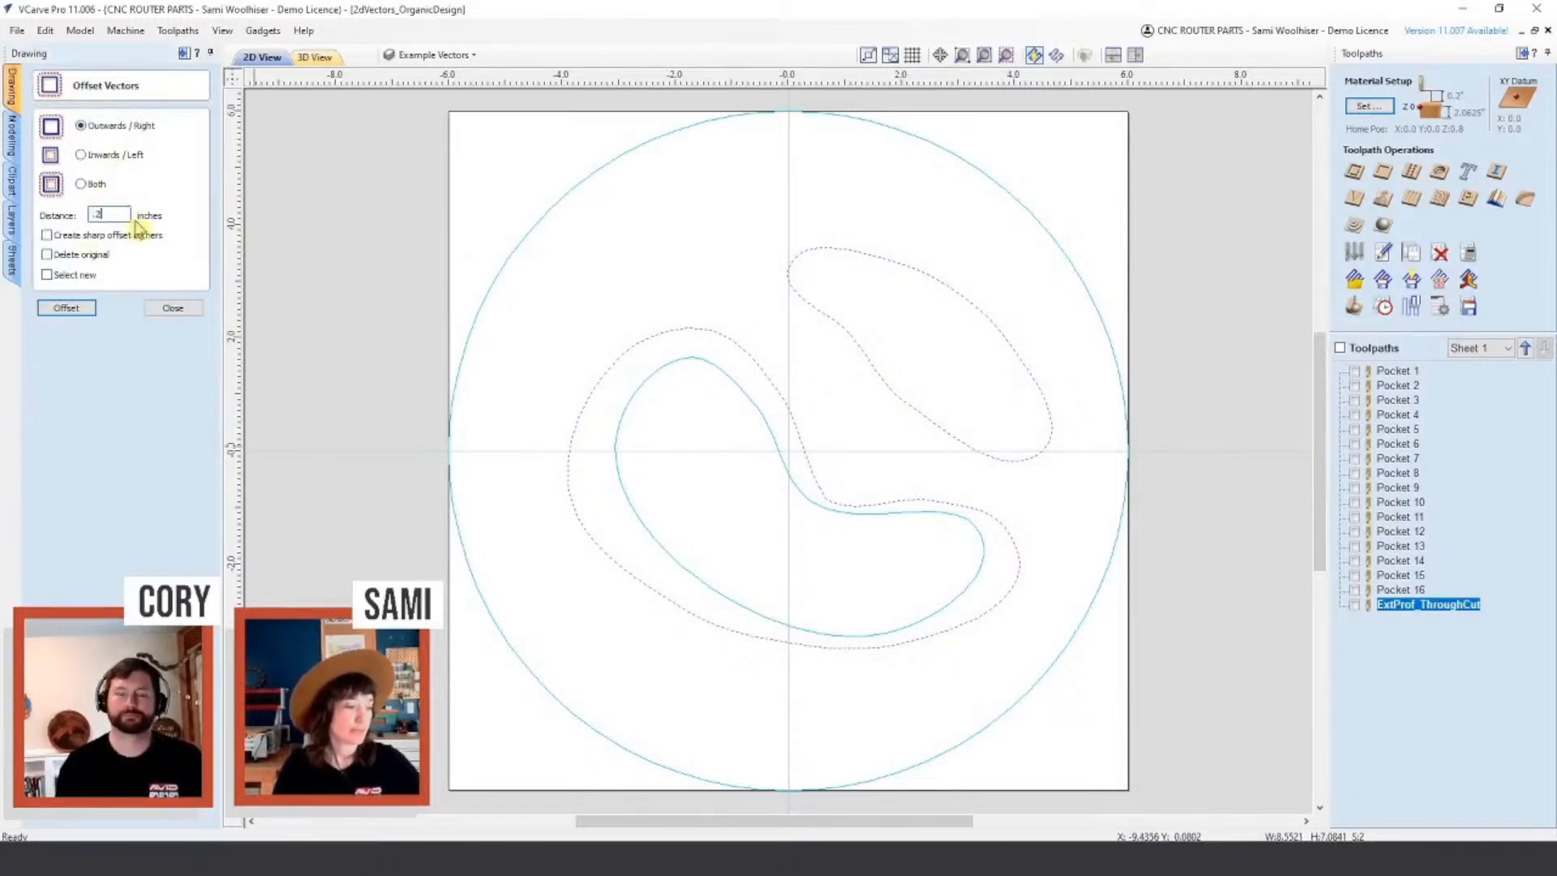
left_click(78, 315)
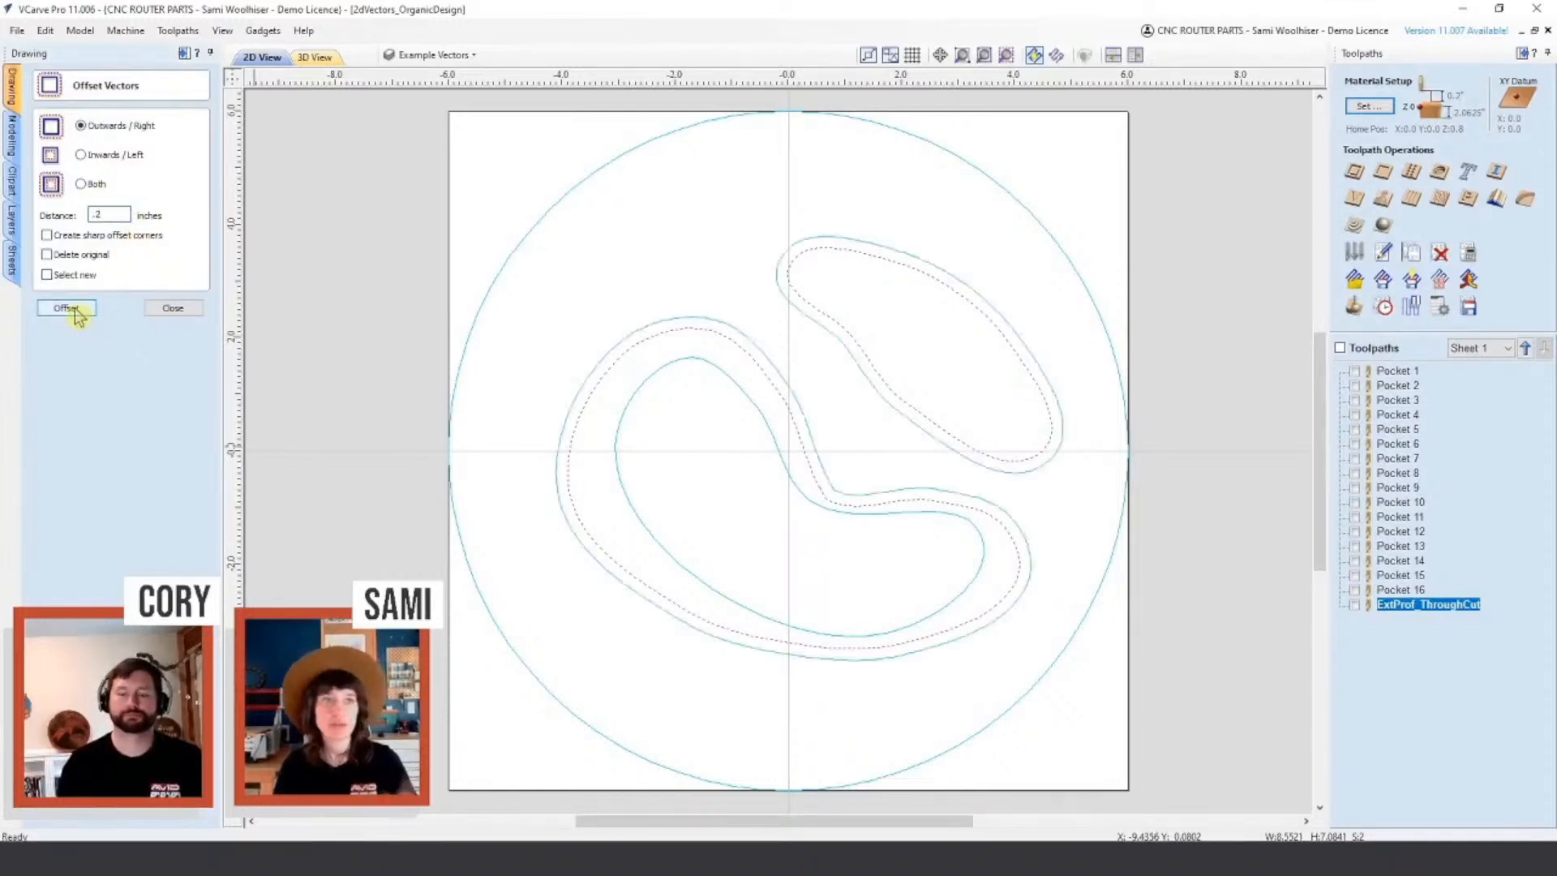
Step: Offset the two new outermost contours outwards by another 0.2 inches
left_click(808, 422)
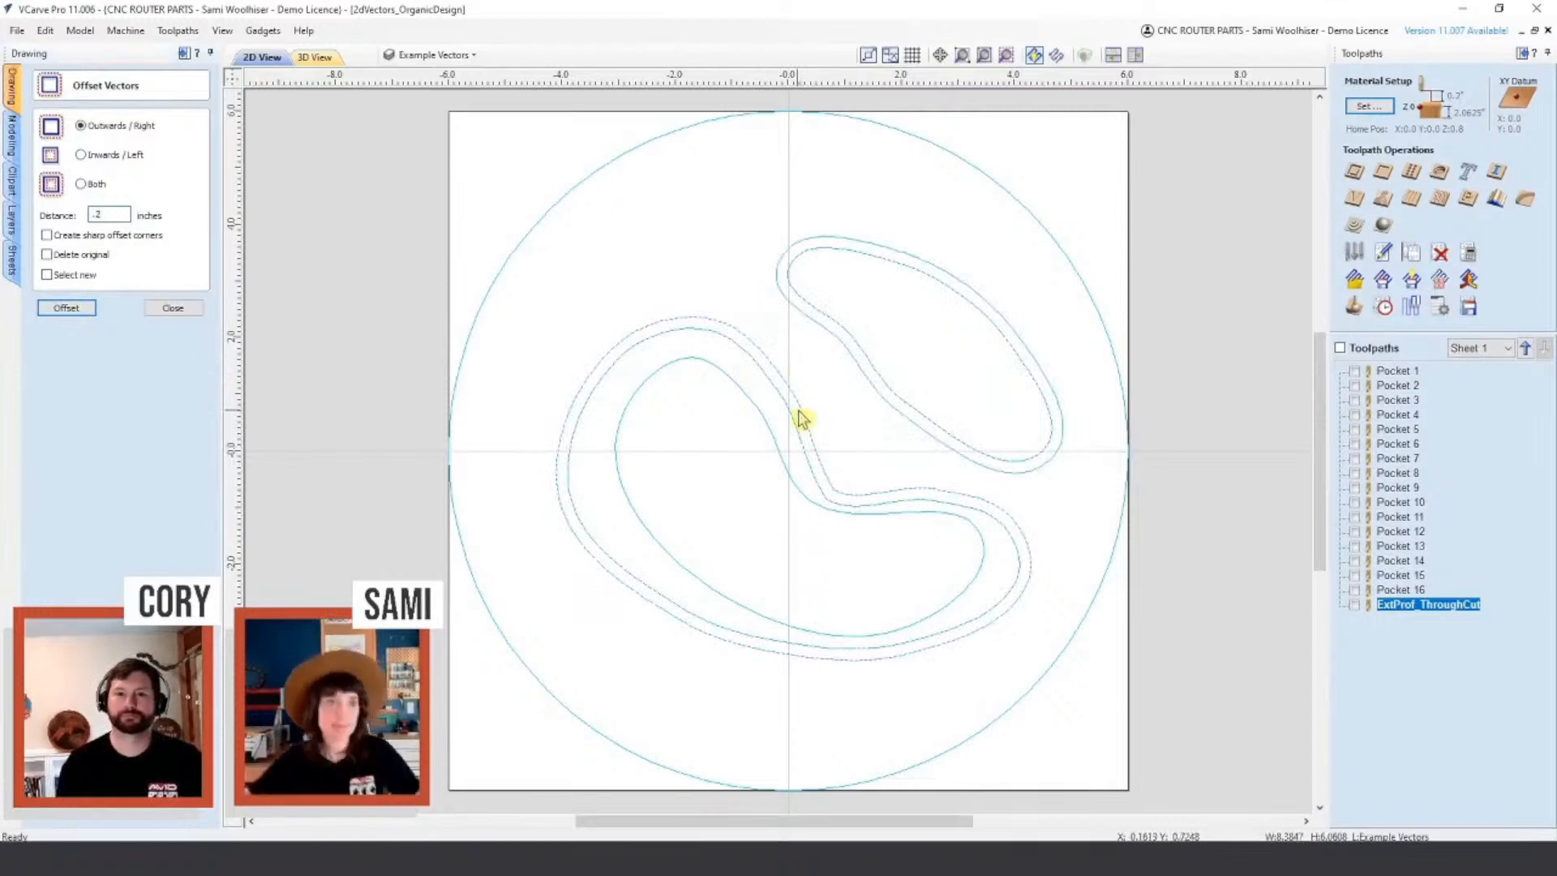
left_click(847, 355, "shift")
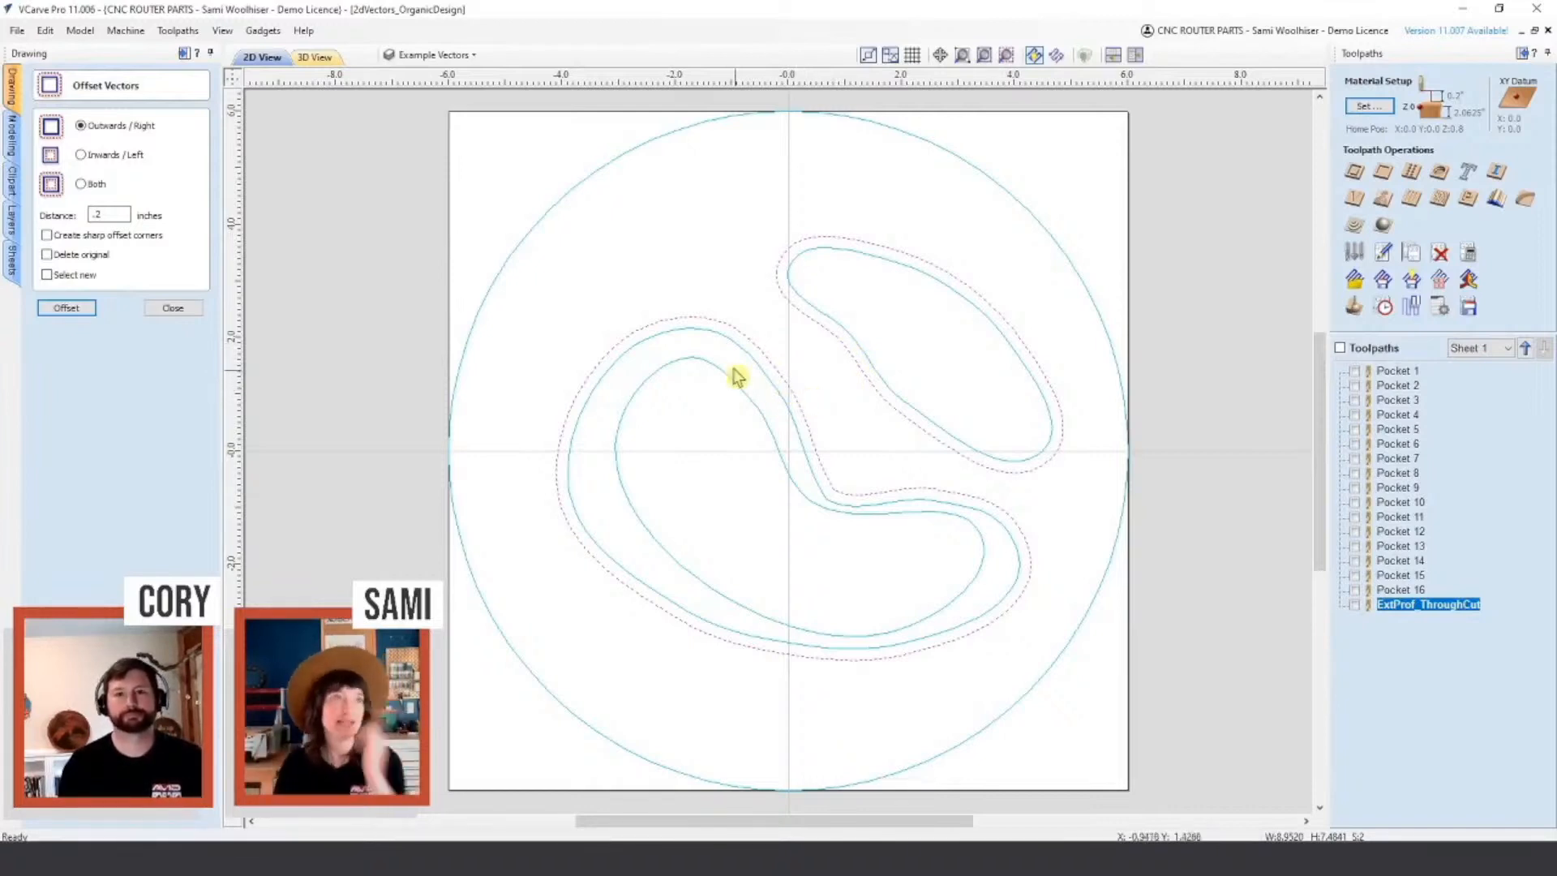
left_click(69, 308)
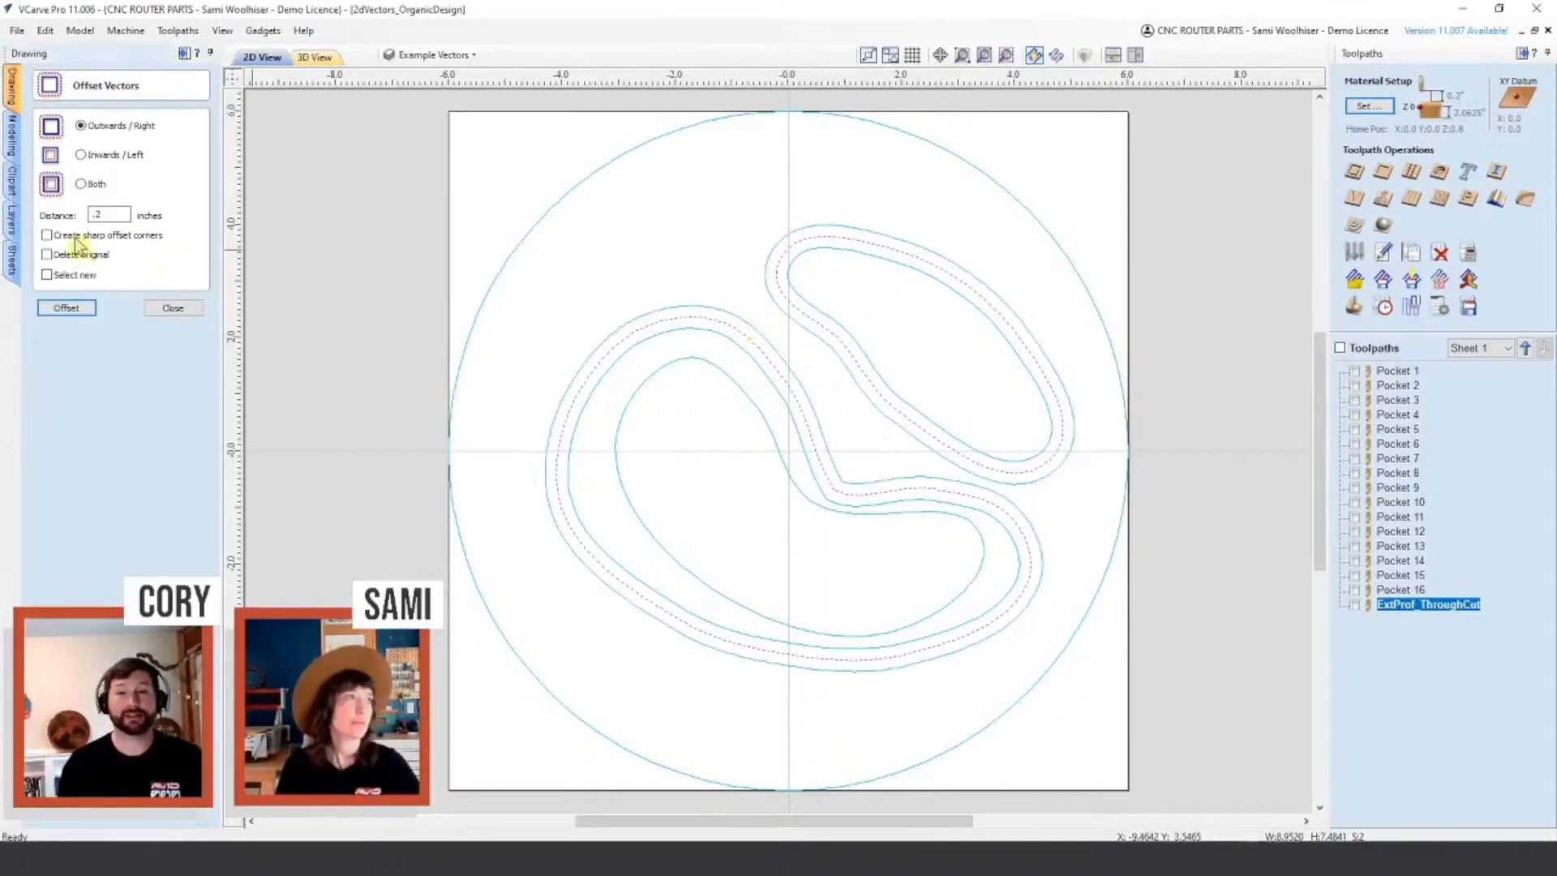
Step: Enable selecting the new offsets, then offset the outermost contours of both shapes outwards three more times by 0.2 inches each
left_click(75, 276)
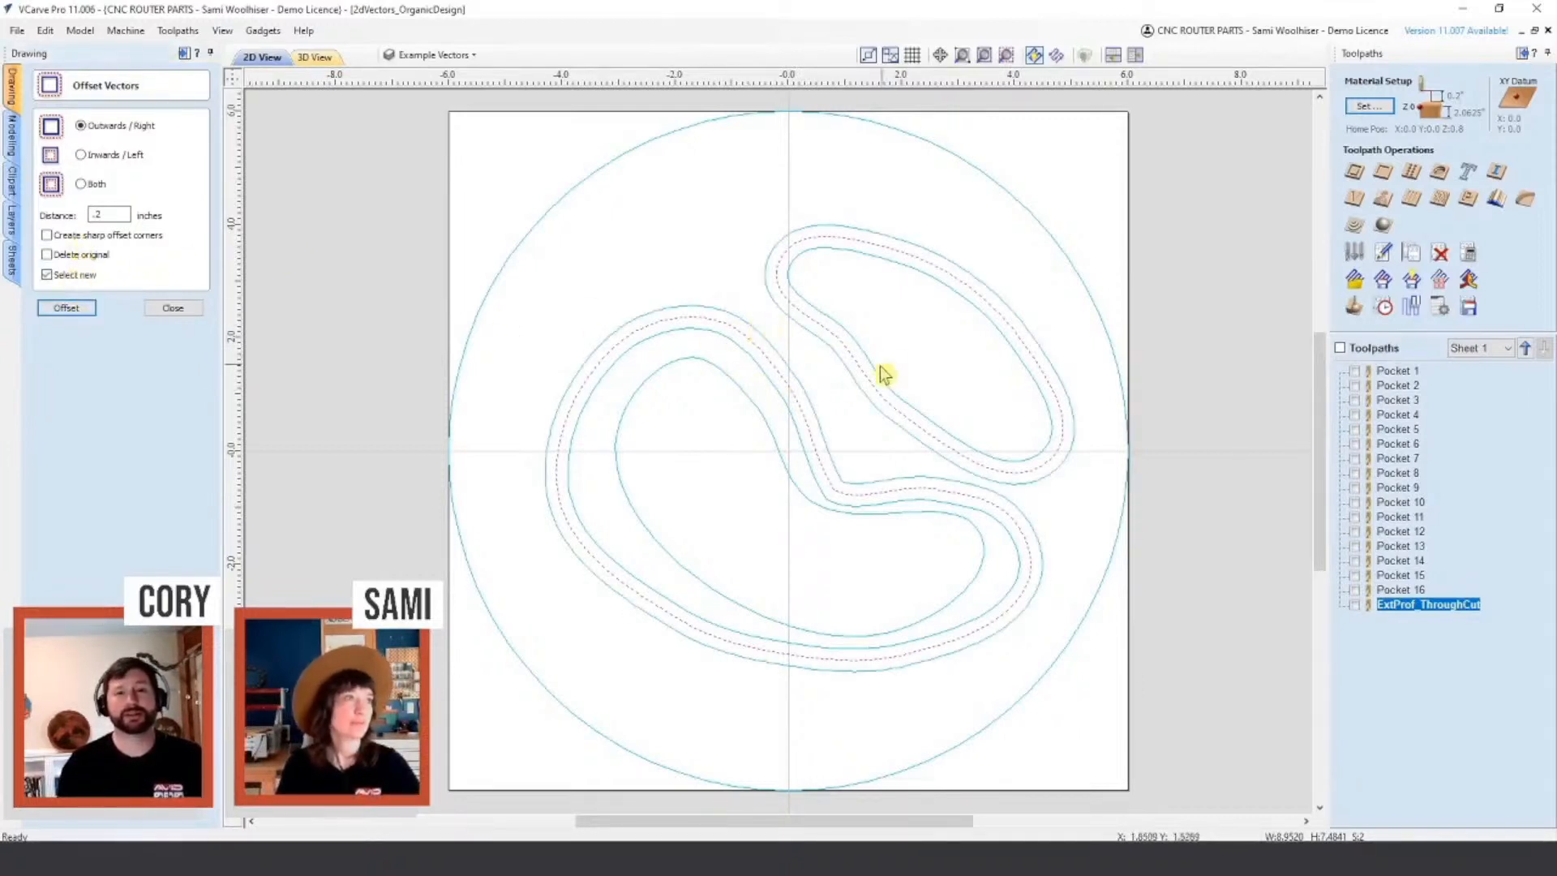
left_click(811, 396)
left_click(839, 358)
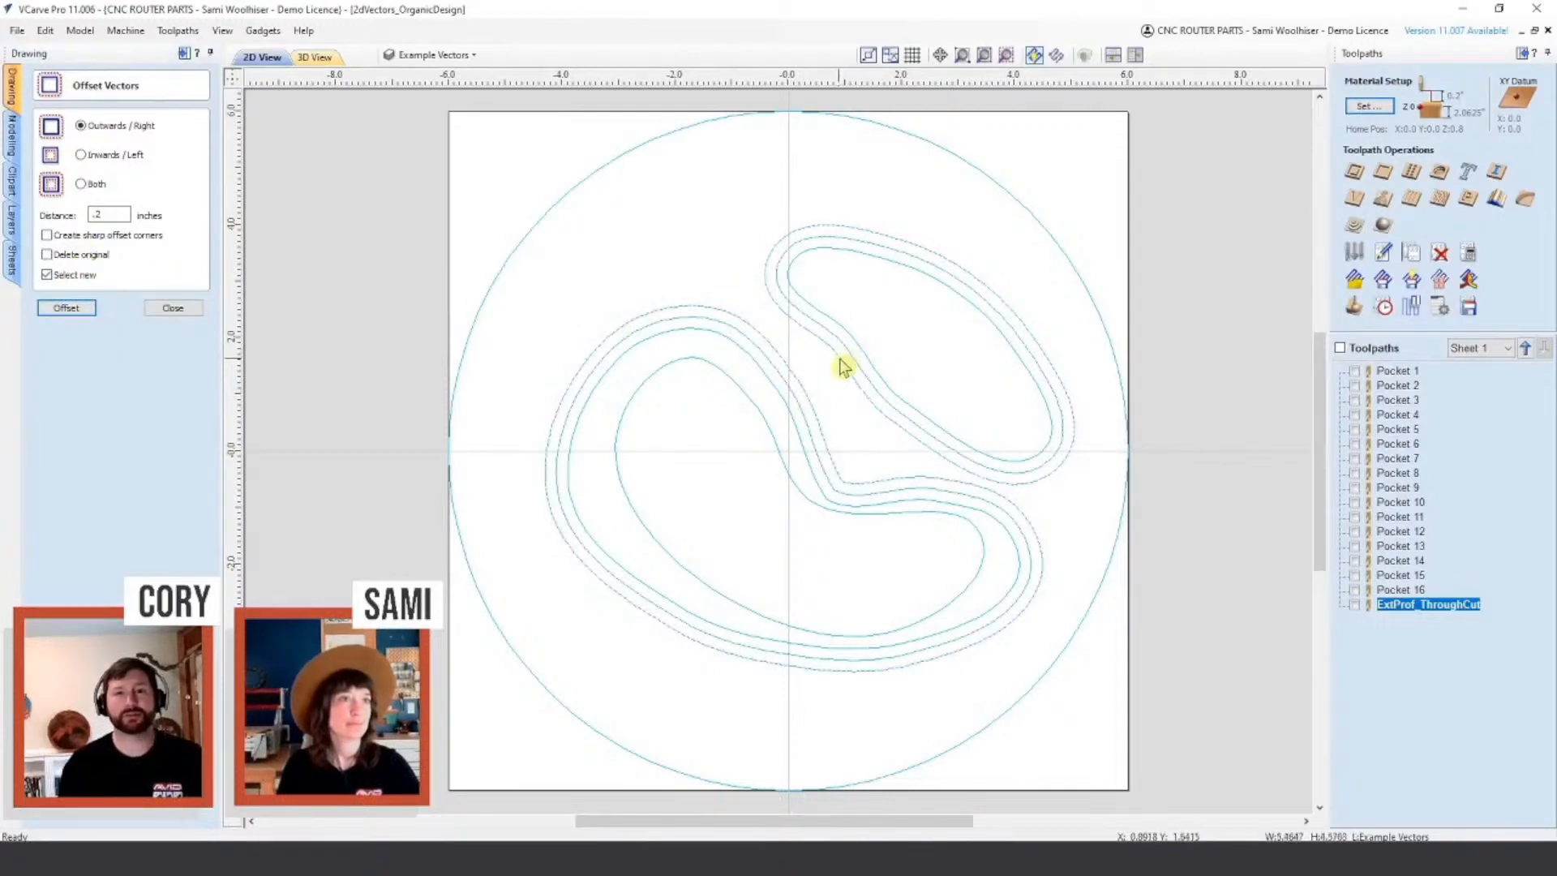
left_click(804, 393)
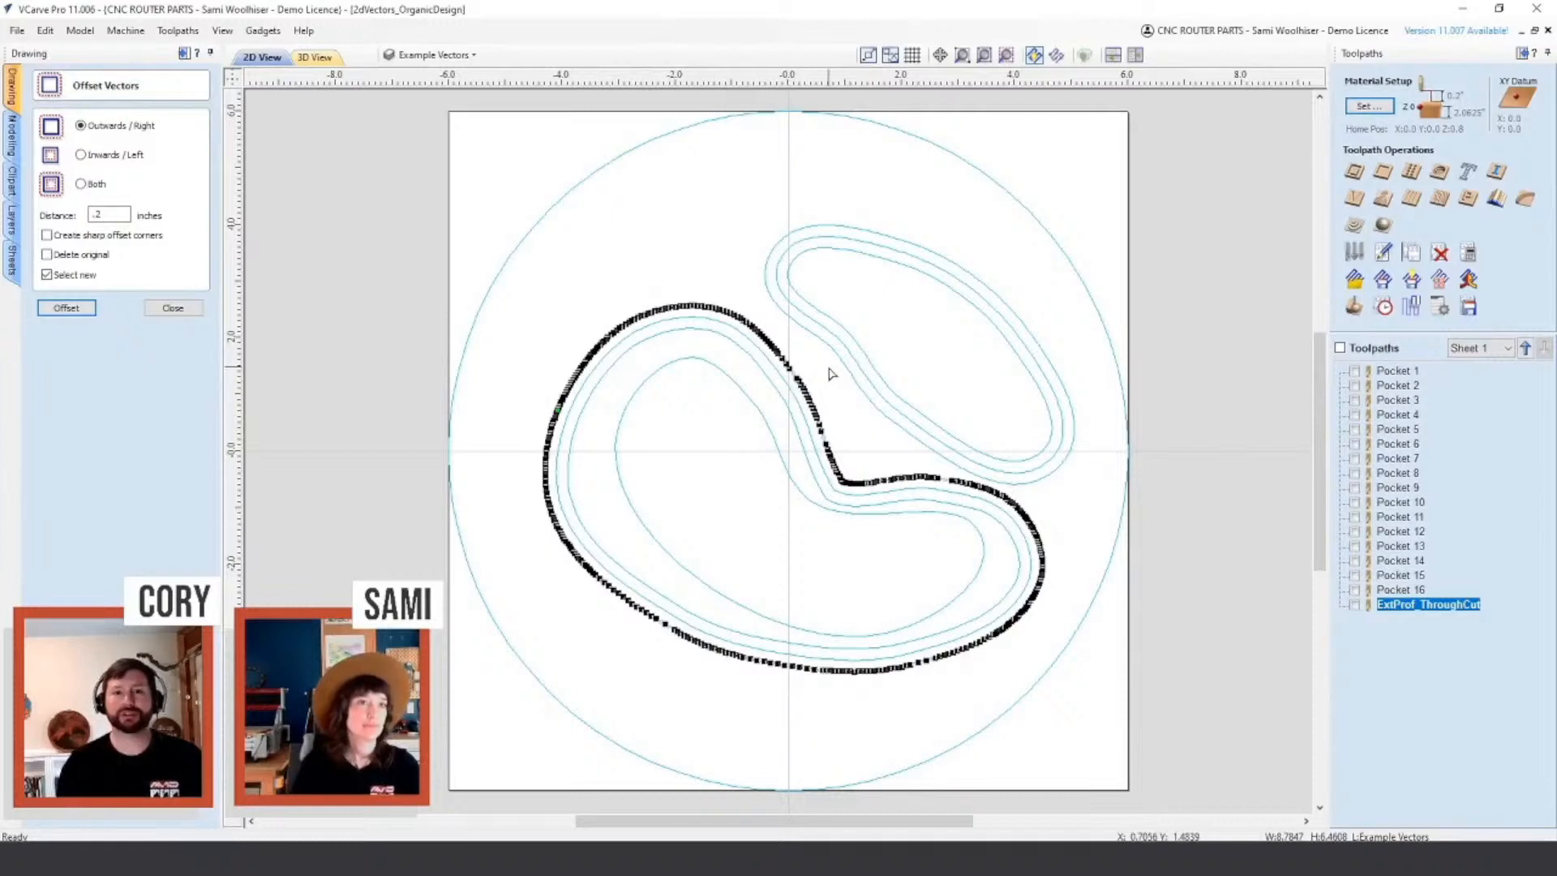
scroll(828, 373, "up", 2)
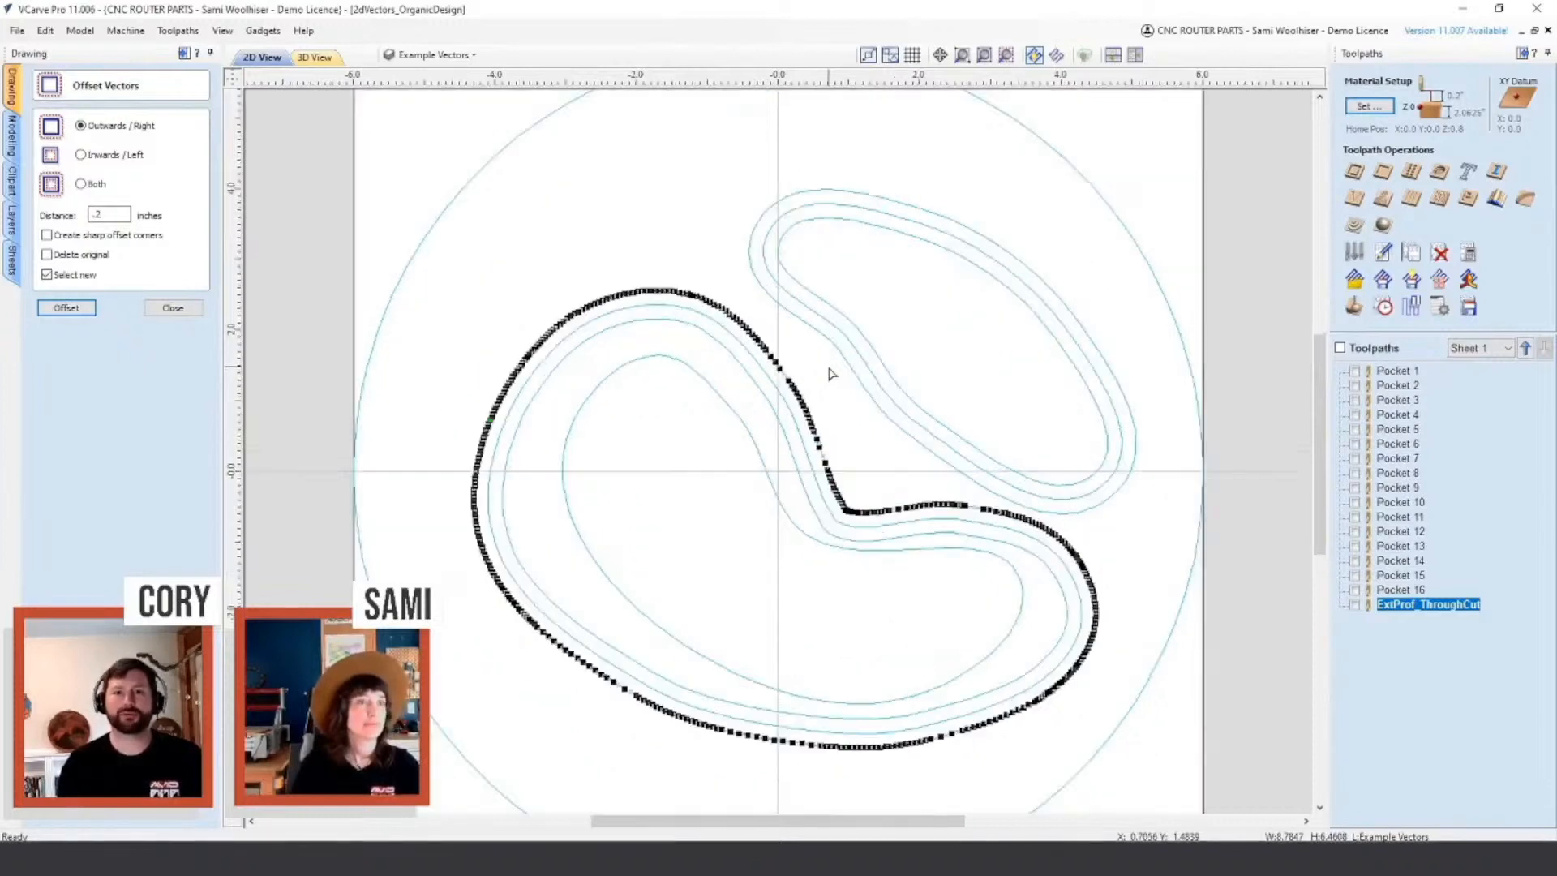
left_click(838, 365)
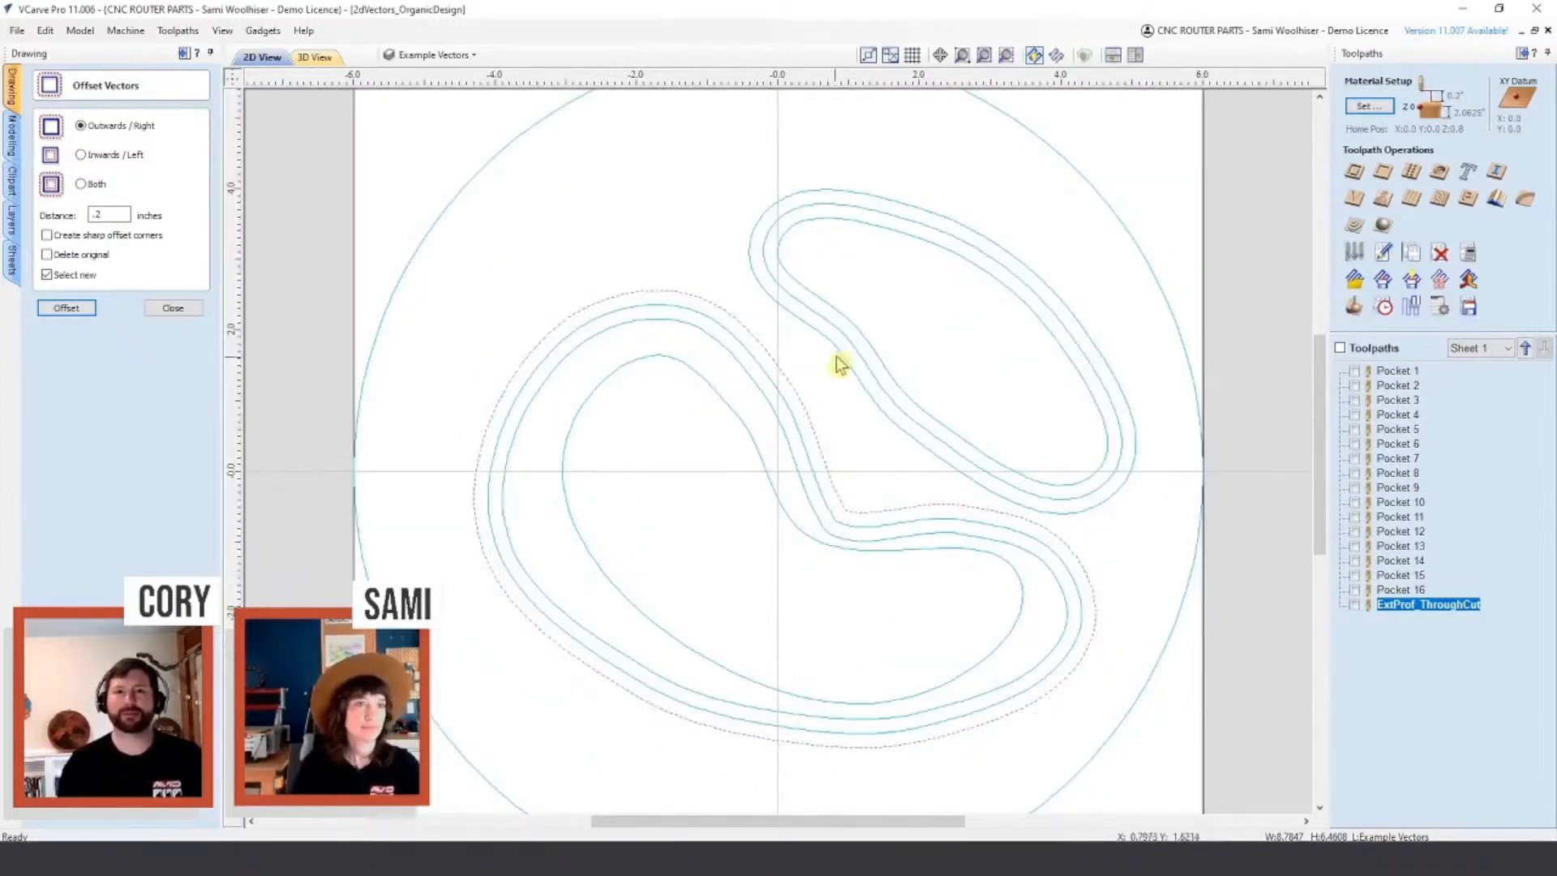
left_click(840, 354, "shift")
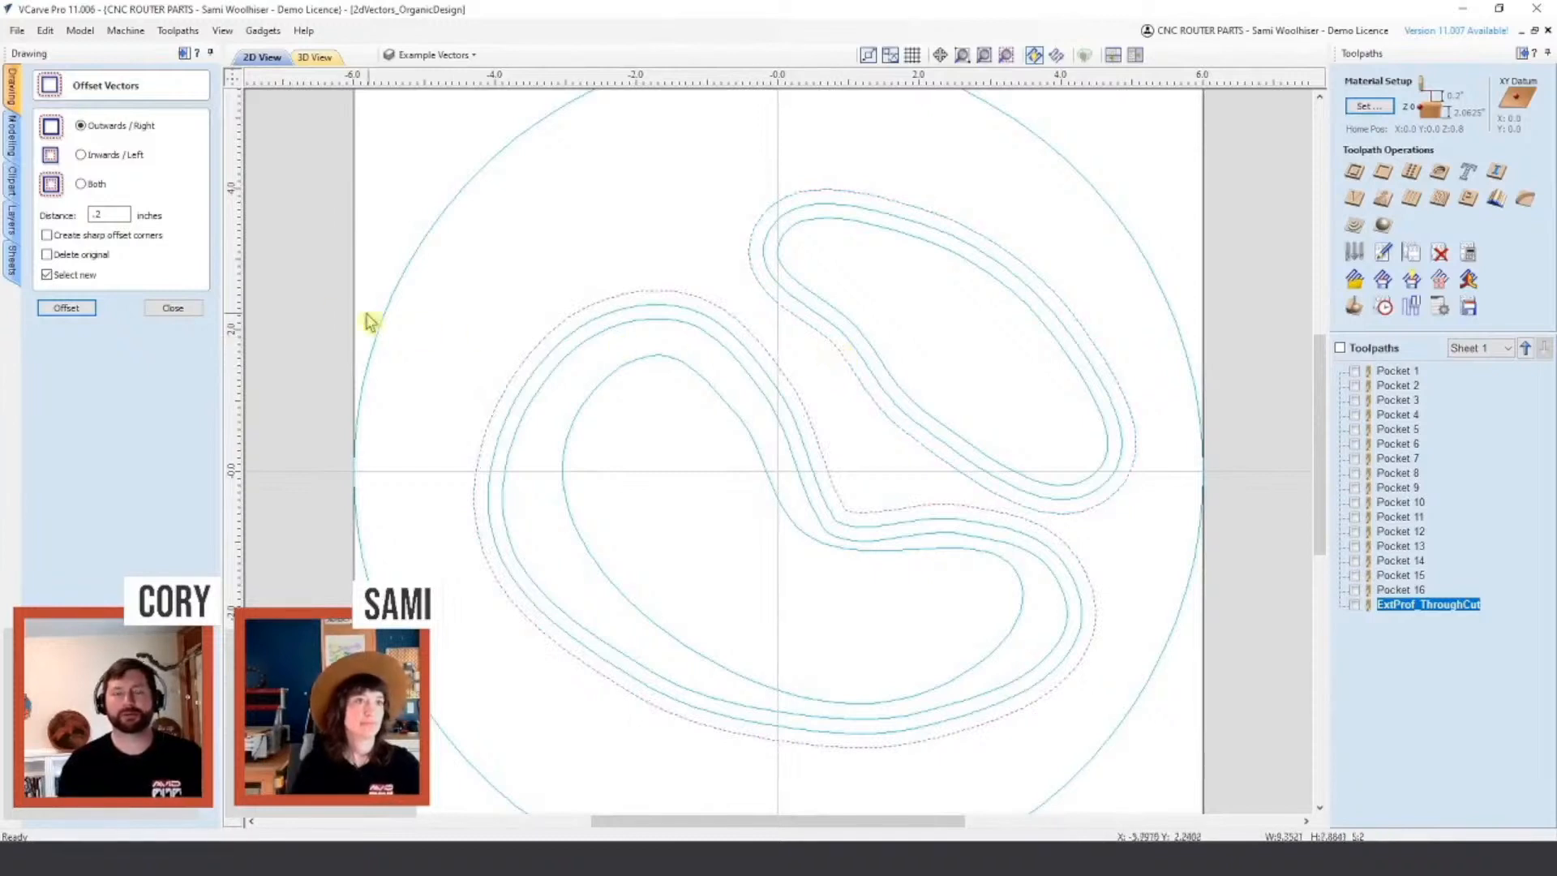
left_click(66, 307)
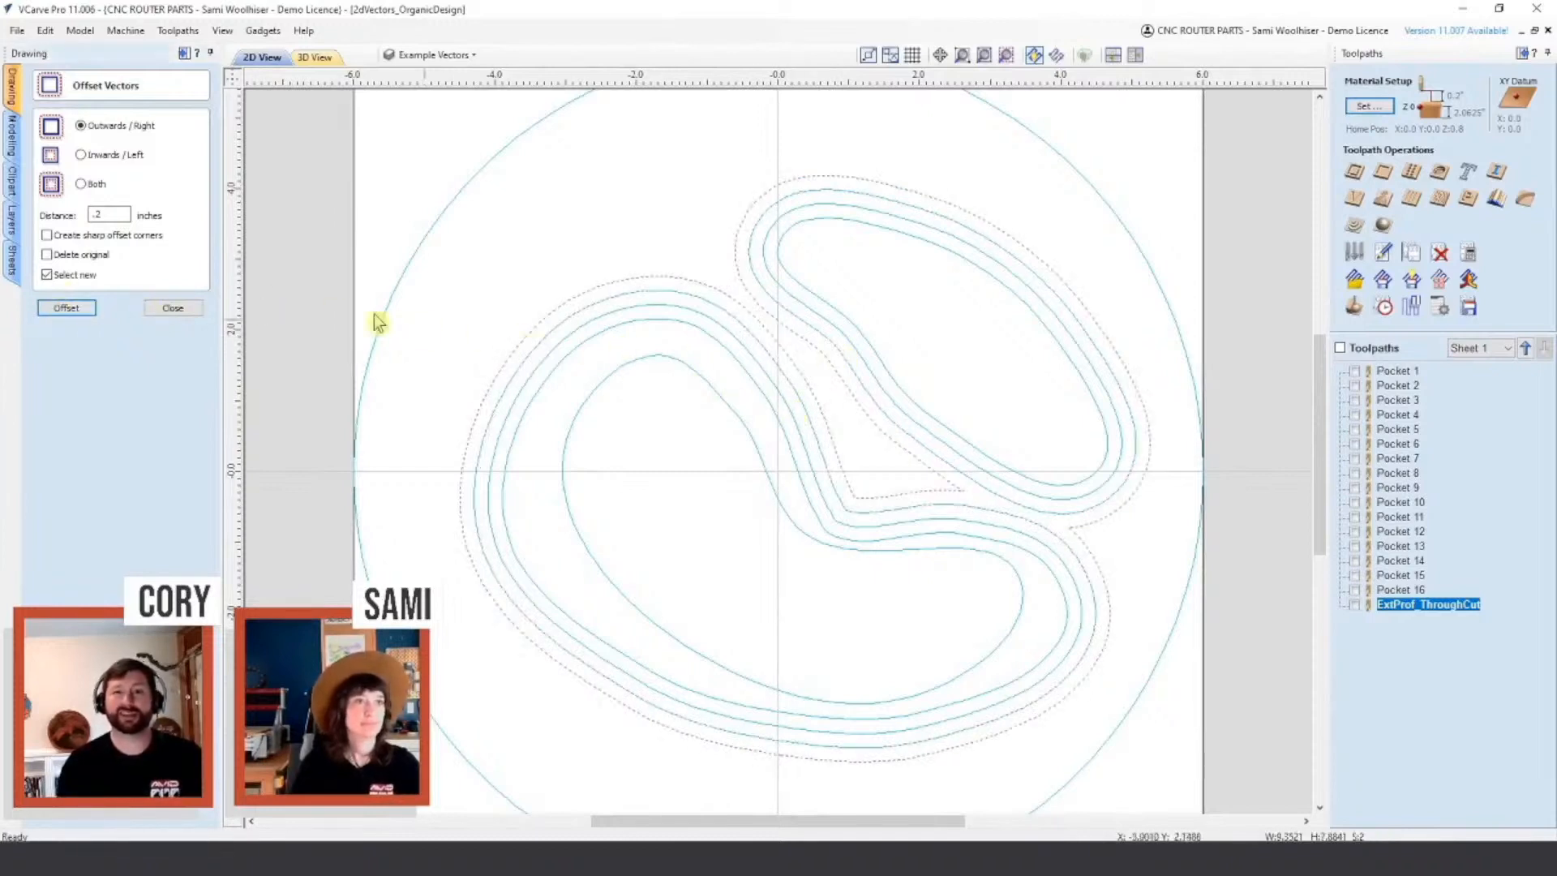
left_click(68, 308)
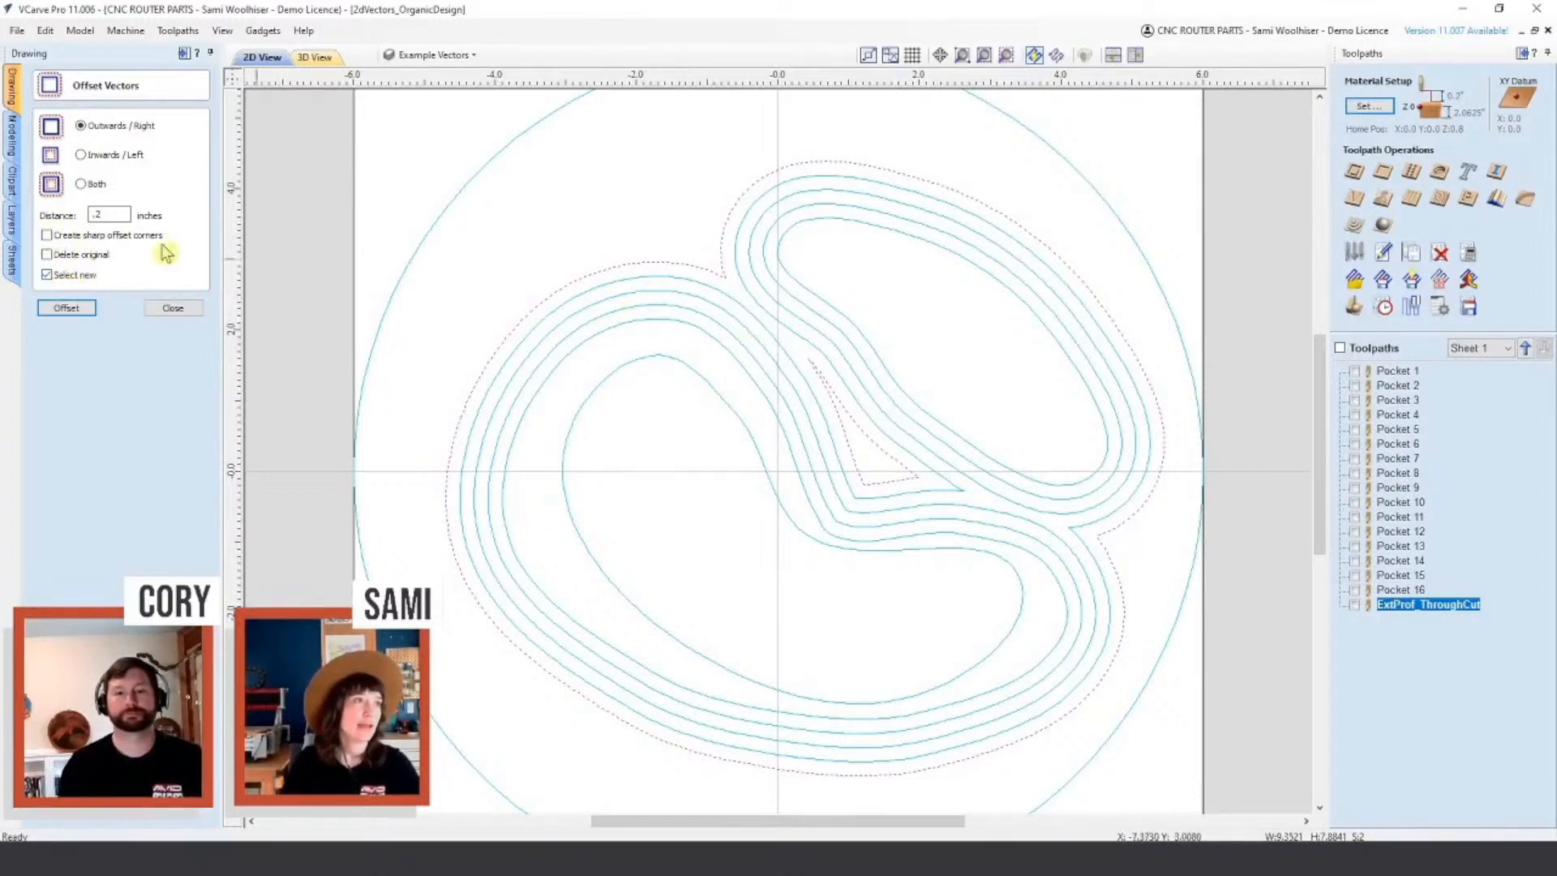
left_click(91, 304)
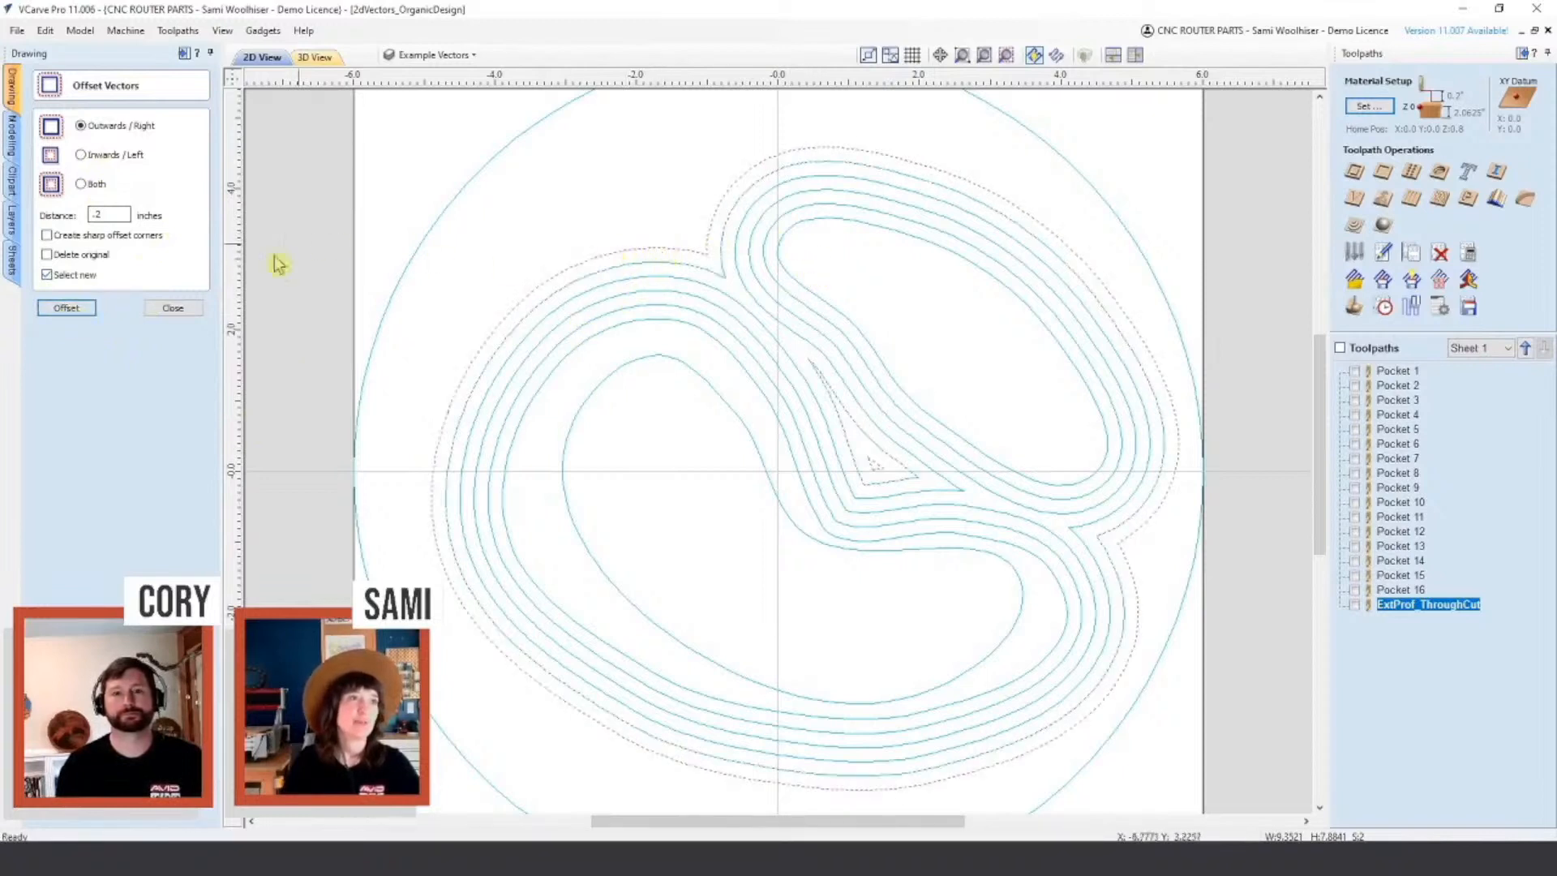
Step: Offset the merged outermost contour outwards by another 0.2 inches and add the enclosing circle to the selection
left_click(62, 307)
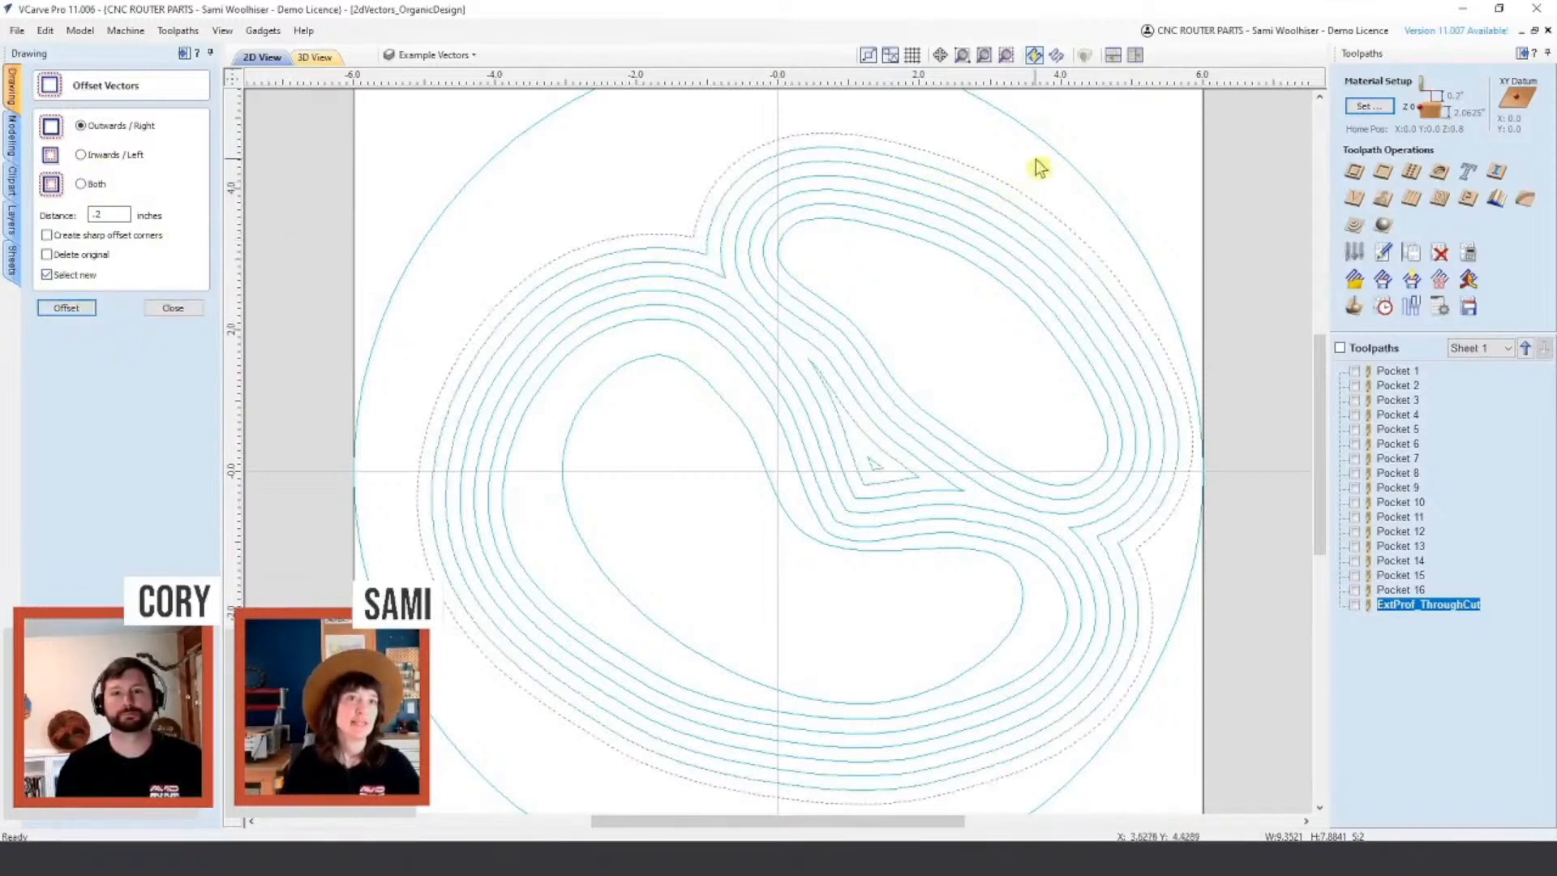
scroll(1081, 233, "down", 1)
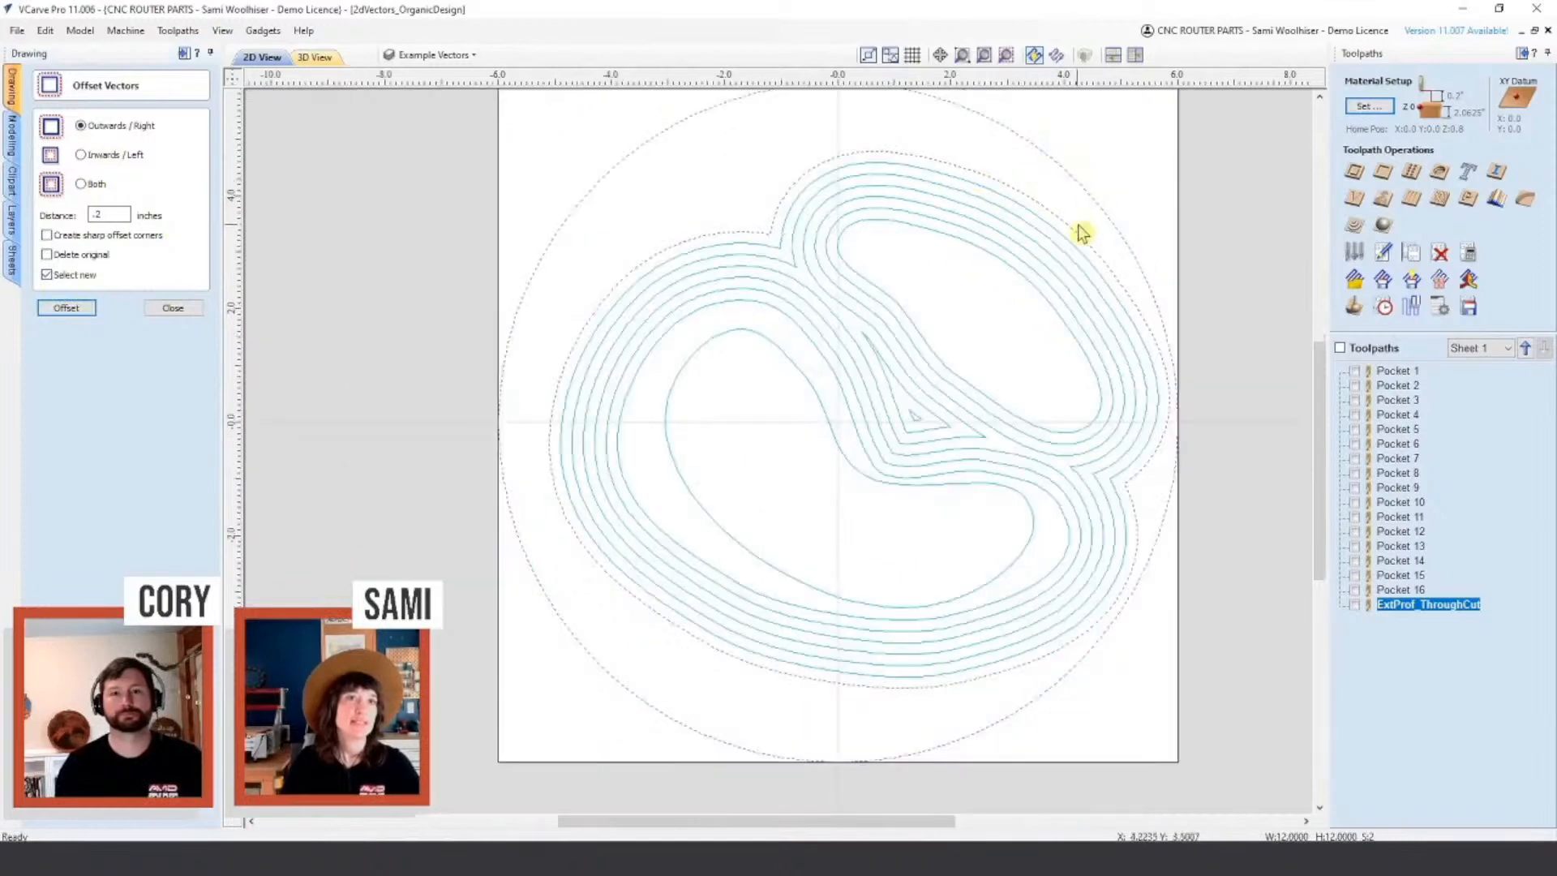
middle_click_drag(1059, 249, 1042, 288)
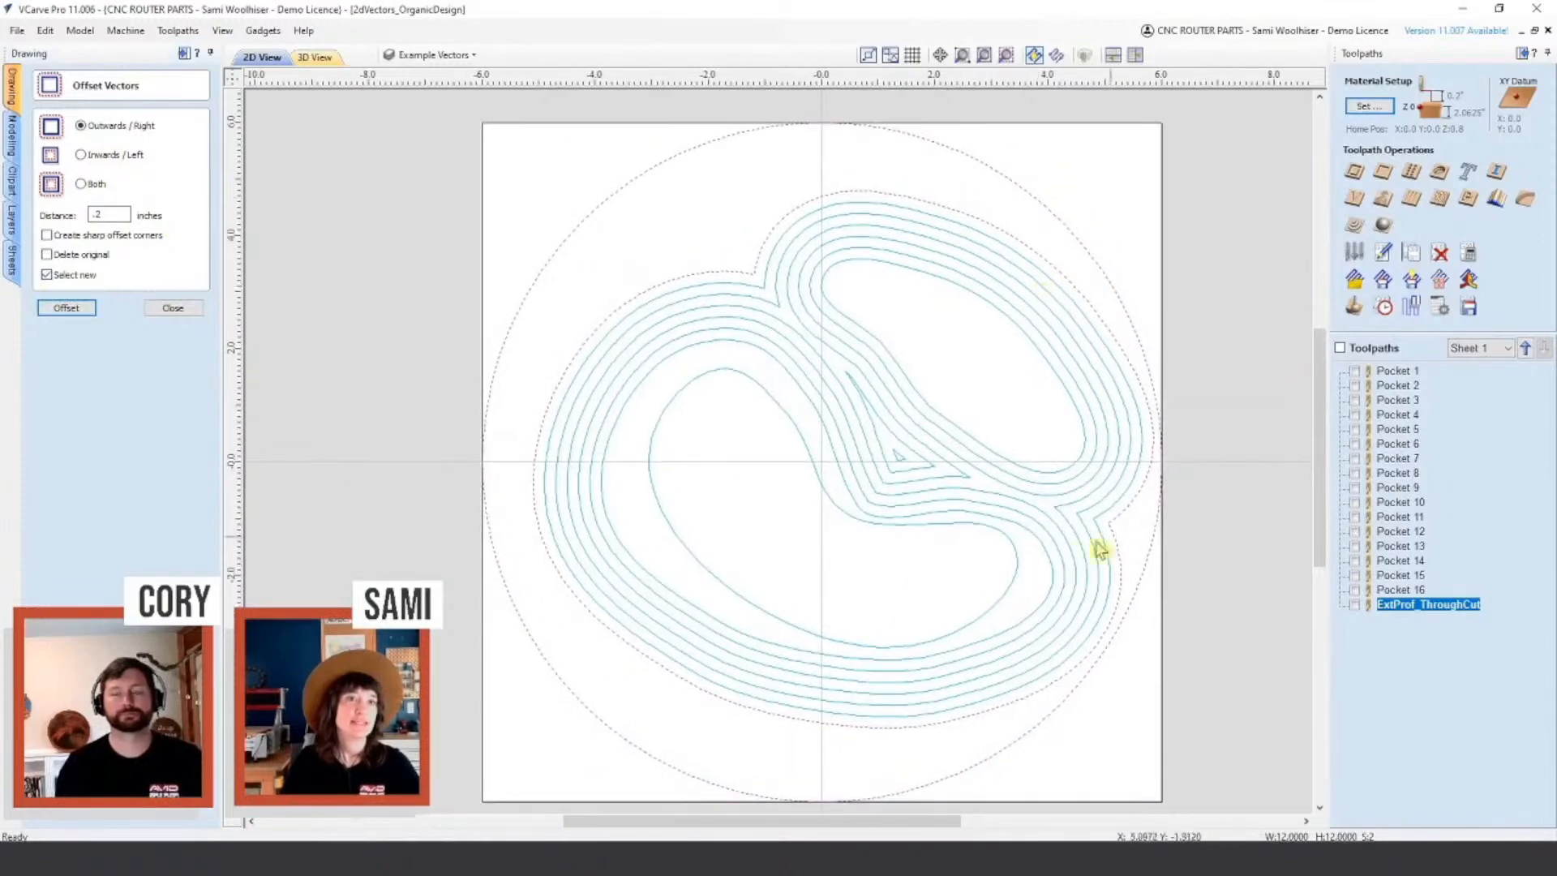
Step: Offset the circle and outermost contour inwards three times by 0.2 inches, undoing the first outward attempt
left_click(73, 308)
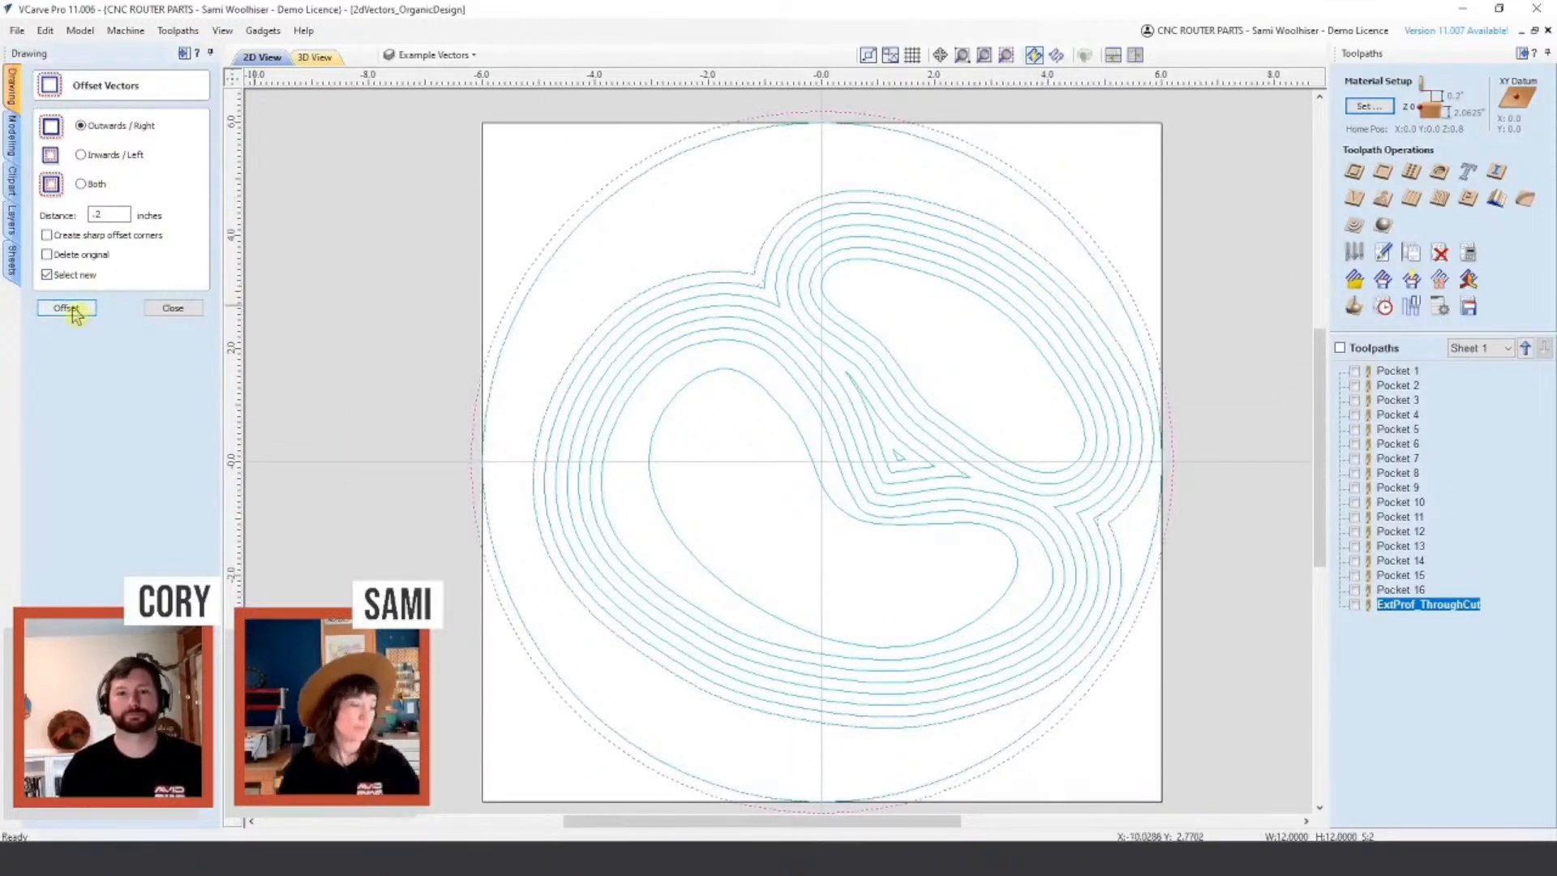
key("ctrl+z")
left_click(96, 159)
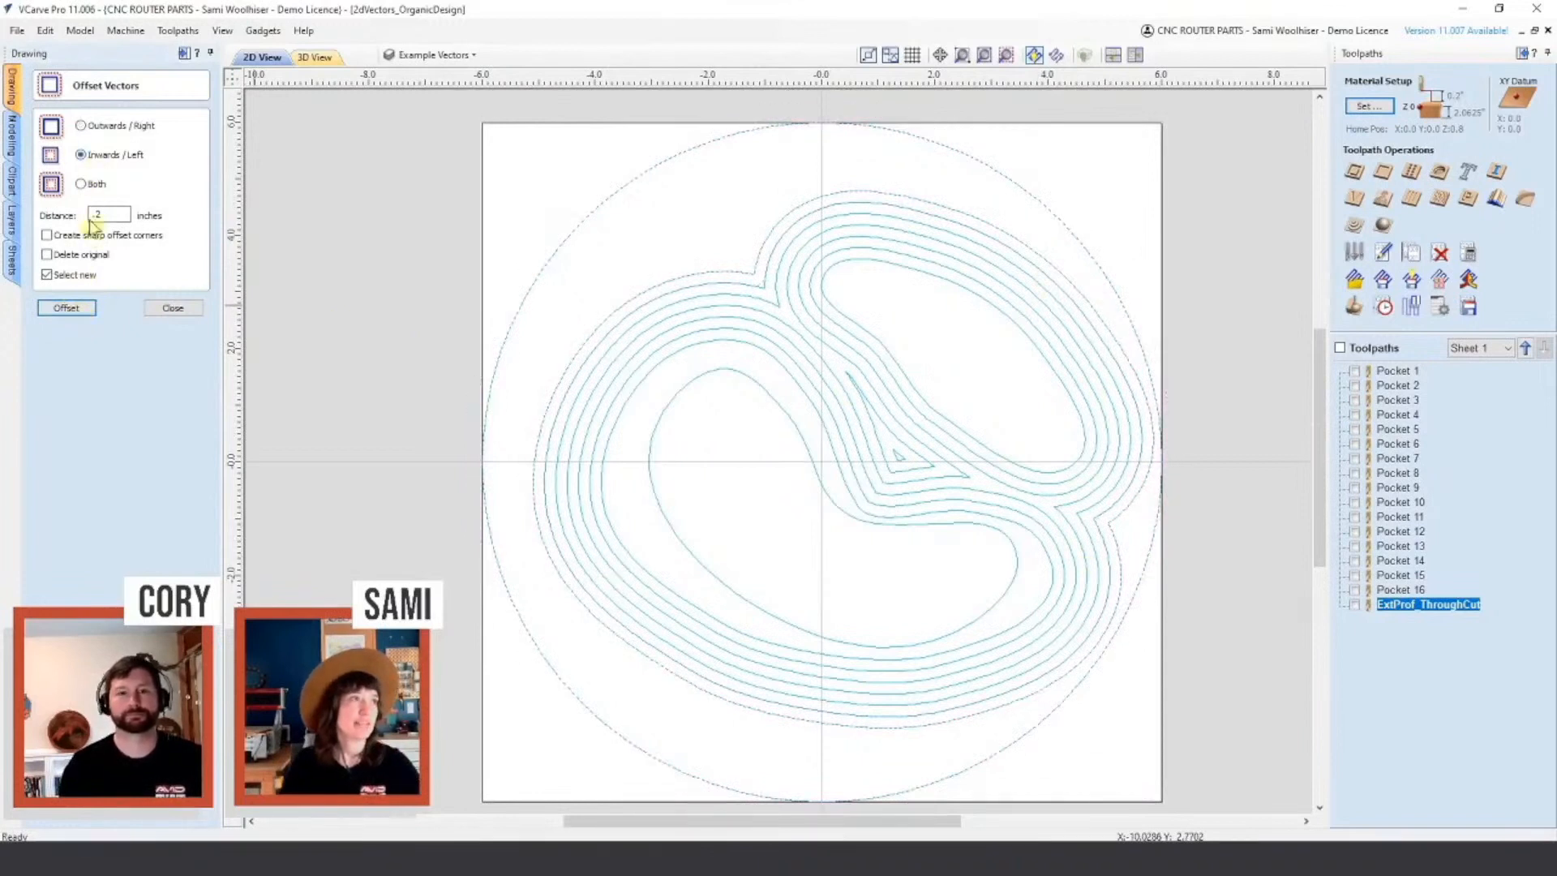
left_click(72, 309)
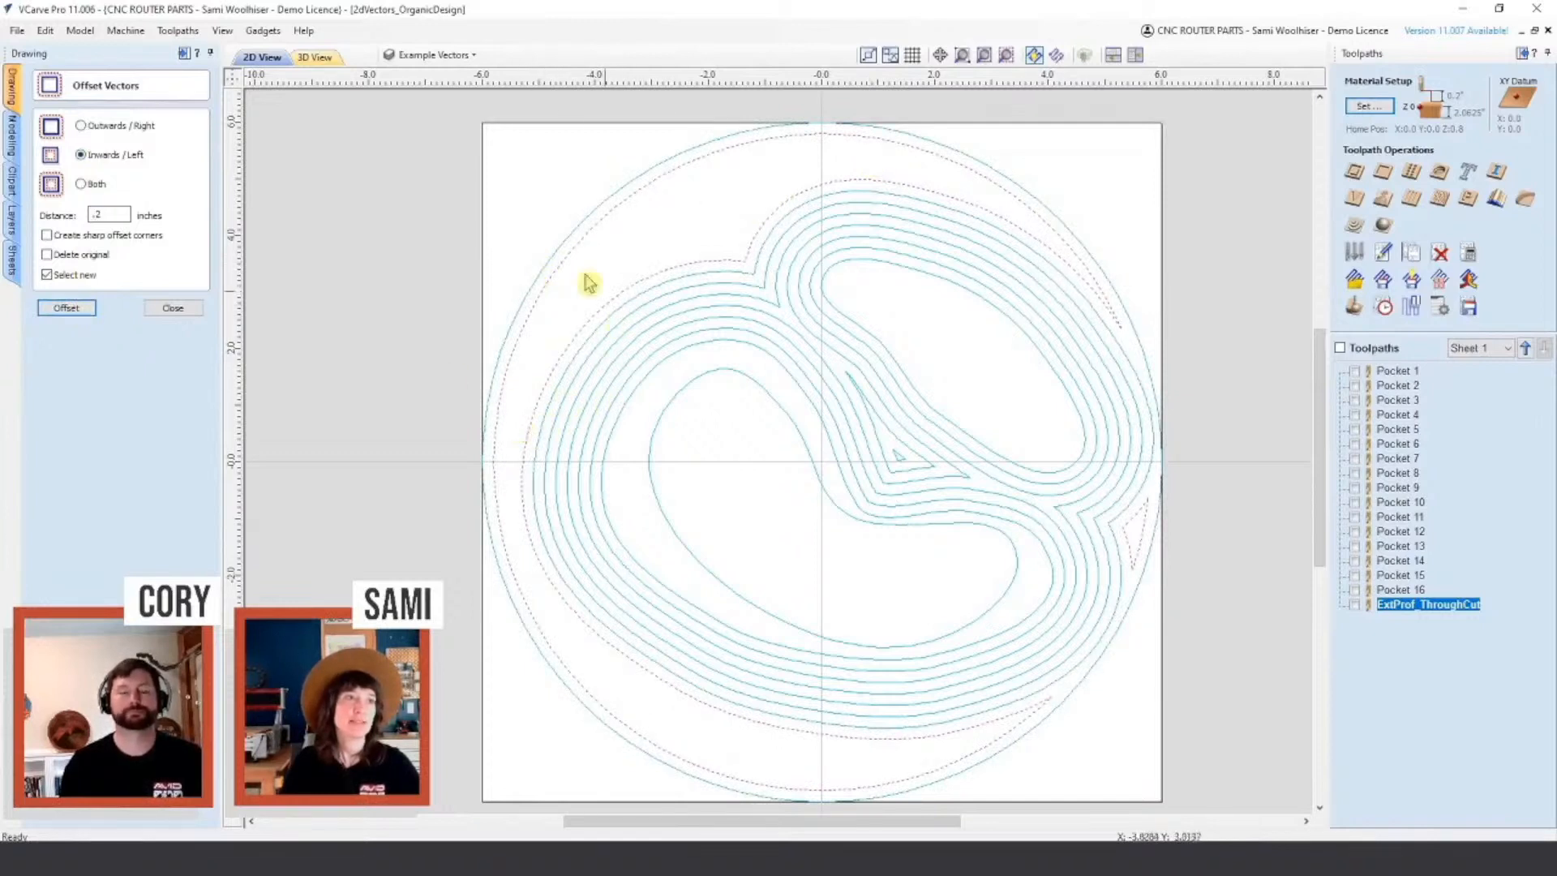
left_click(68, 309)
left_click(69, 309)
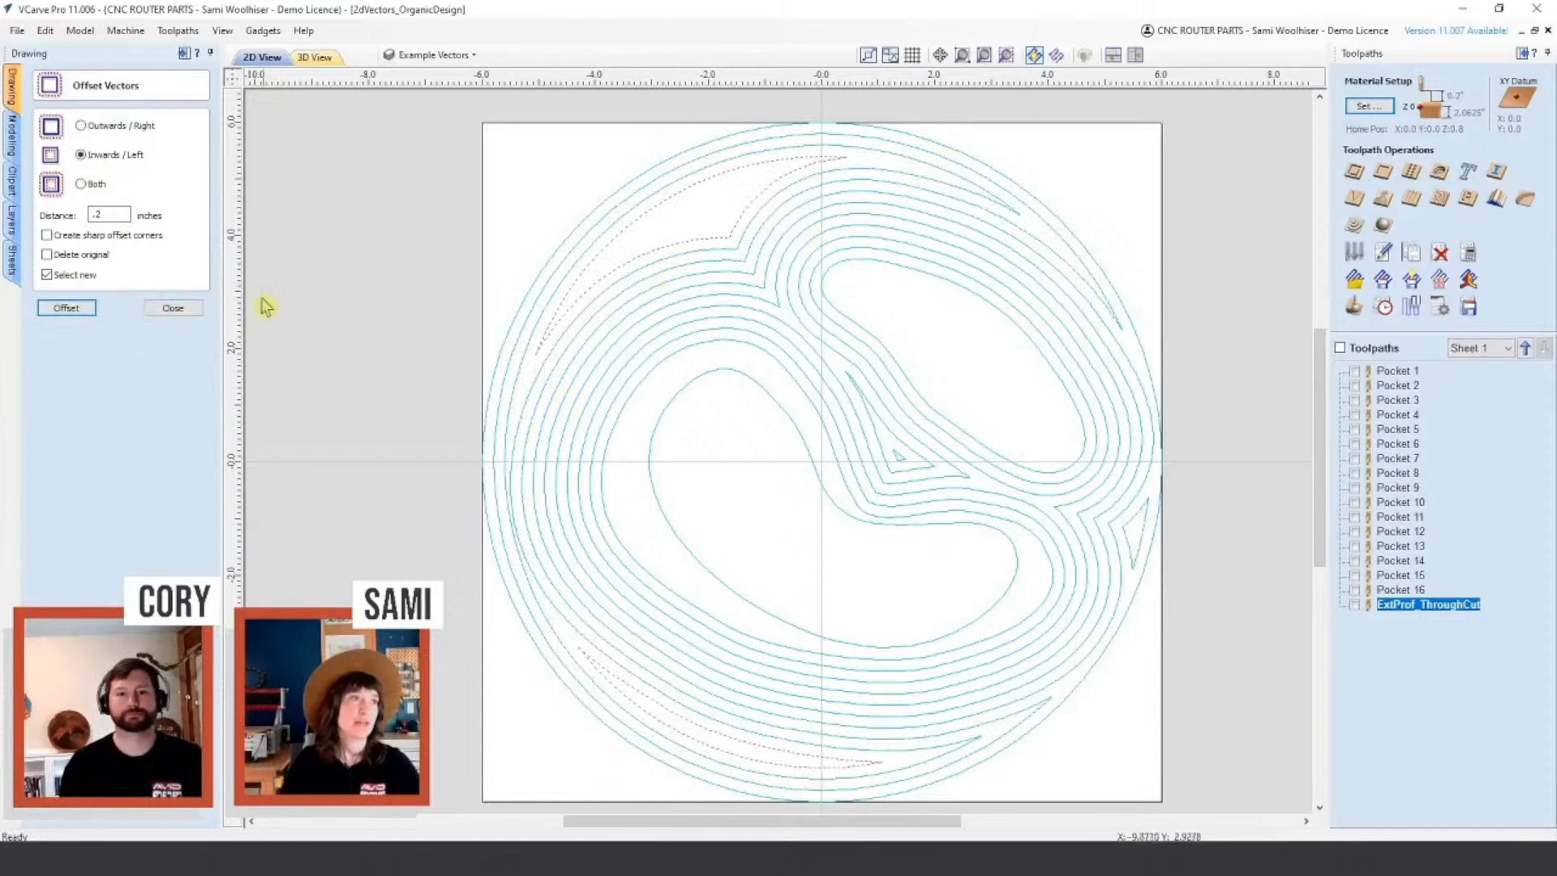
left_click(173, 313)
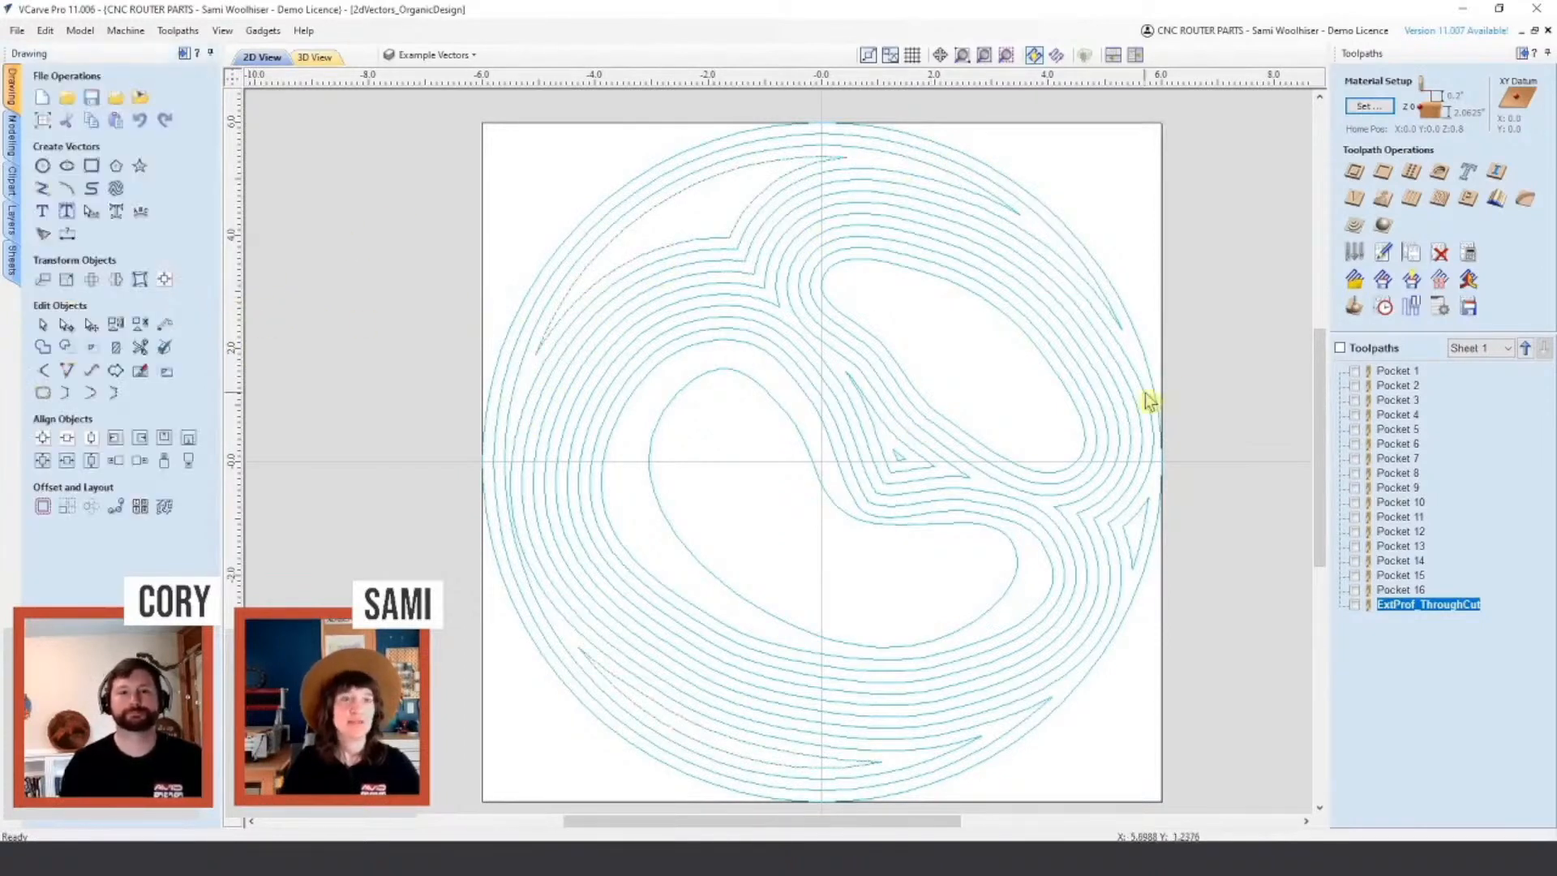
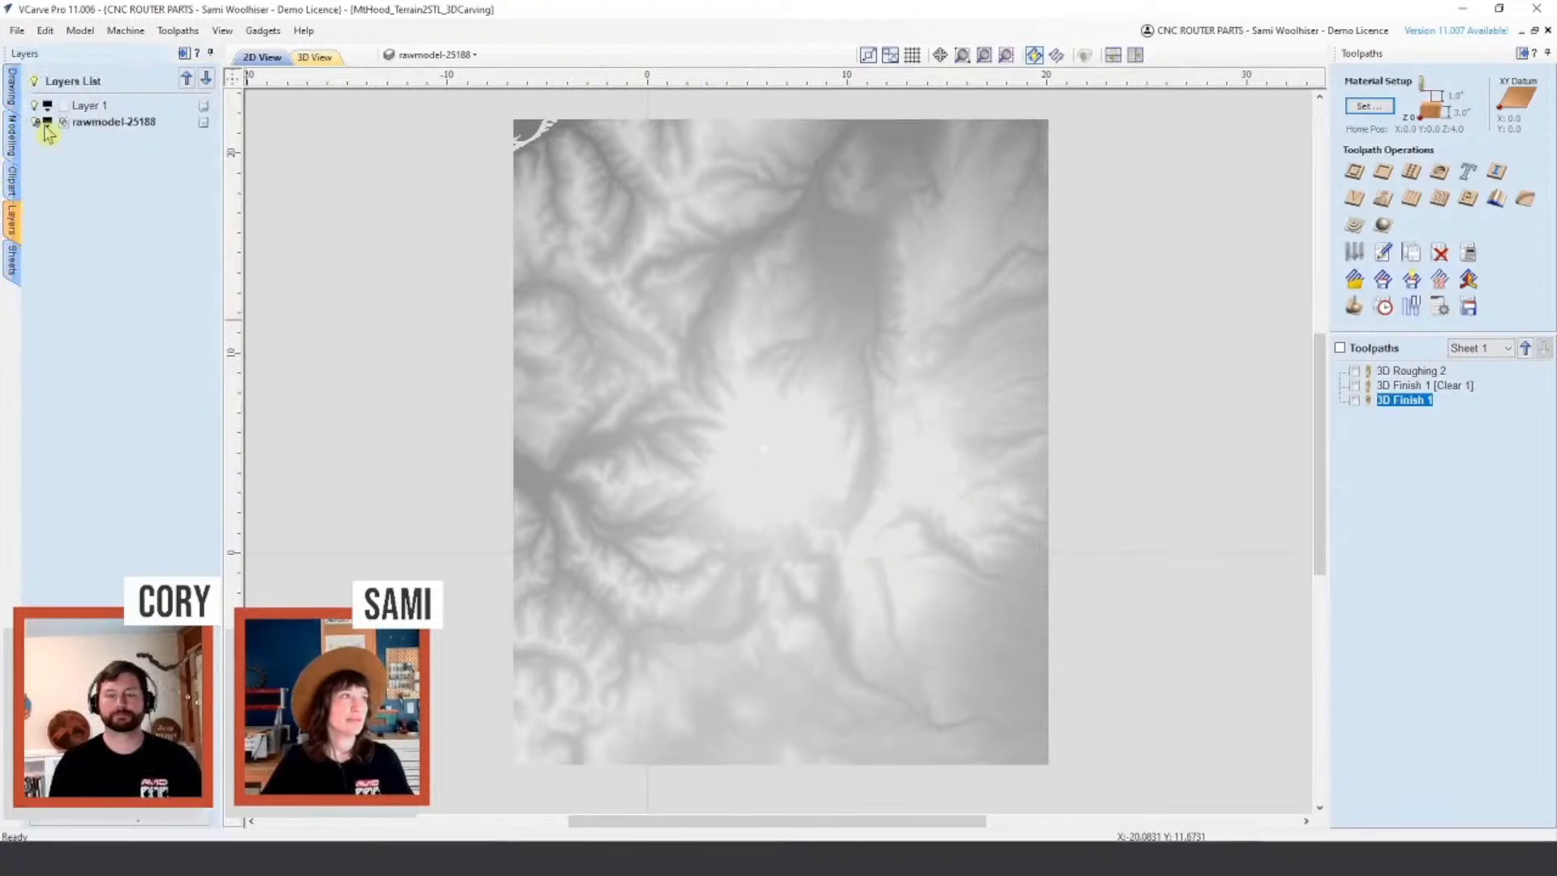
Step: Toggle the rawmodel-25188 layer's visibility and examine the terrain model from several angles in 3D
left_click(35, 123)
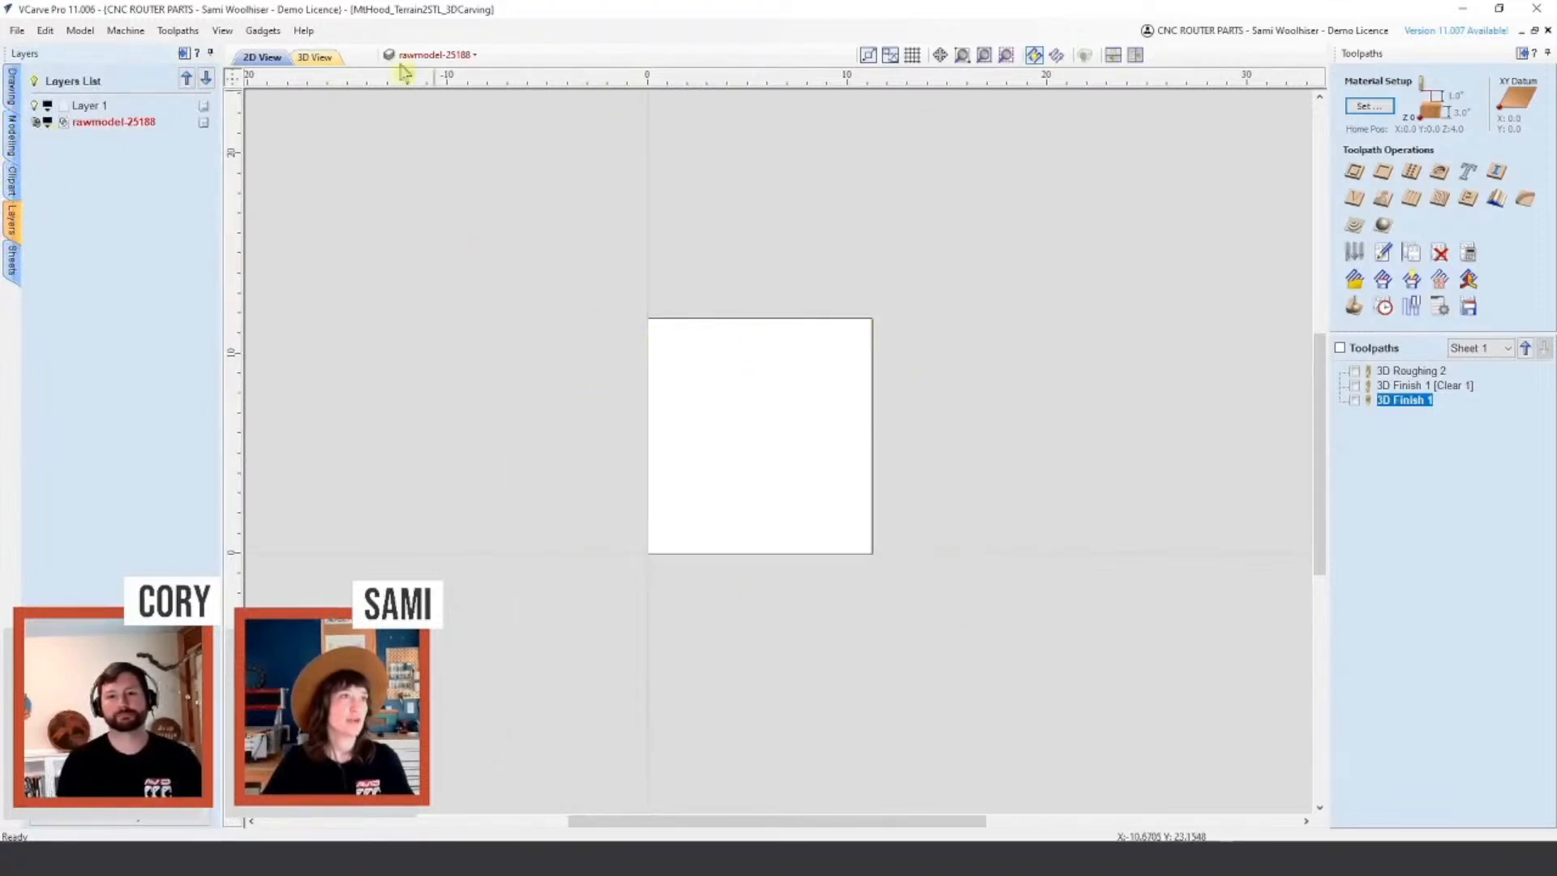
left_click(36, 123)
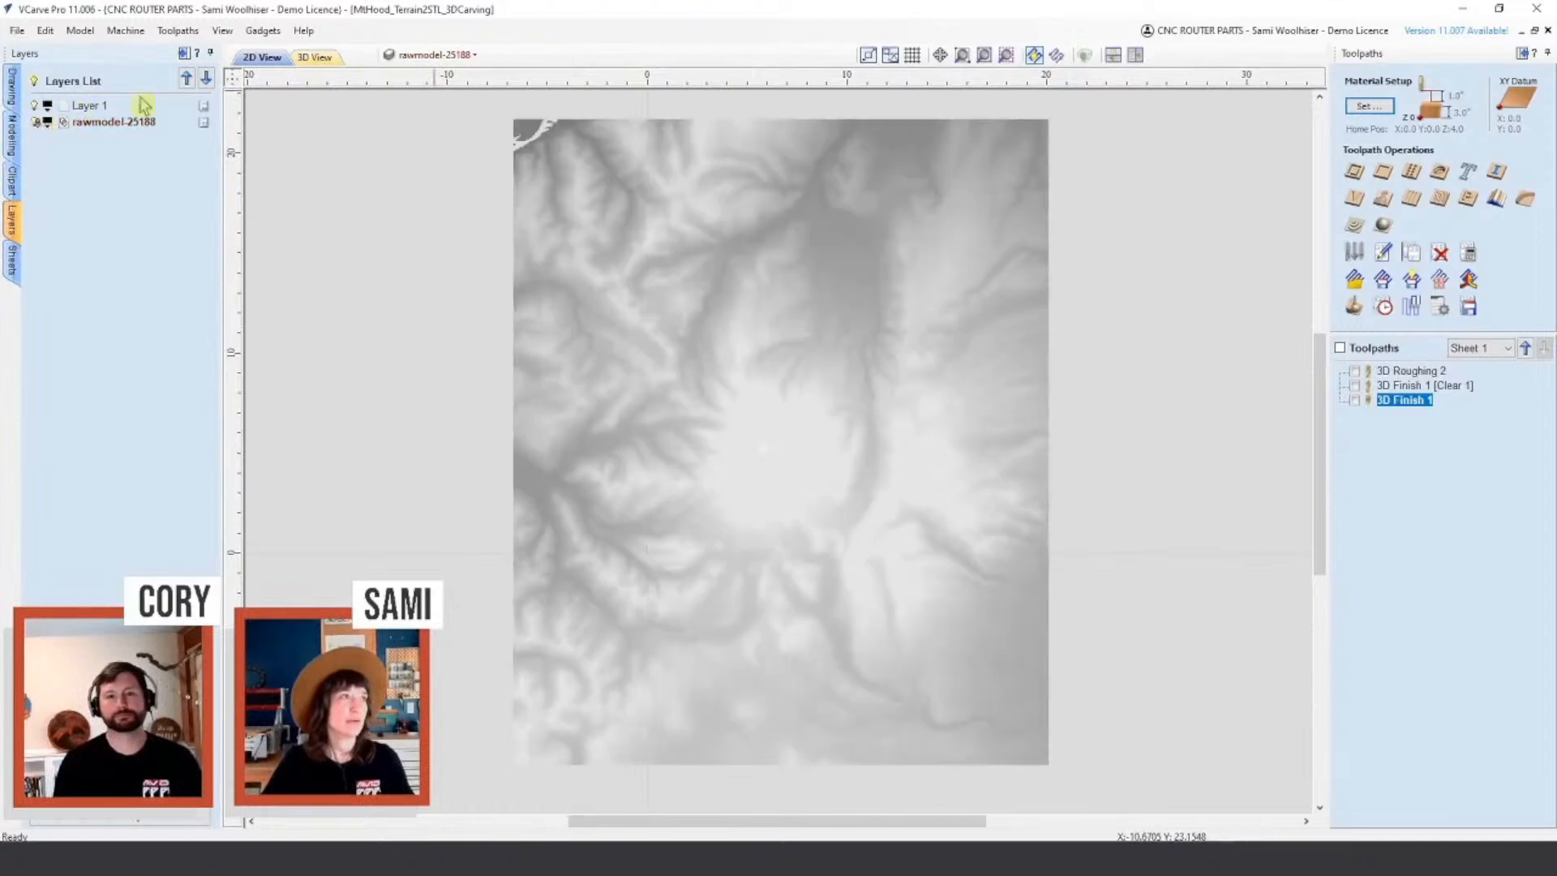
left_click(311, 58)
middle_click_drag(1094, 658, 1110, 614)
scroll(1090, 649, "up", 5)
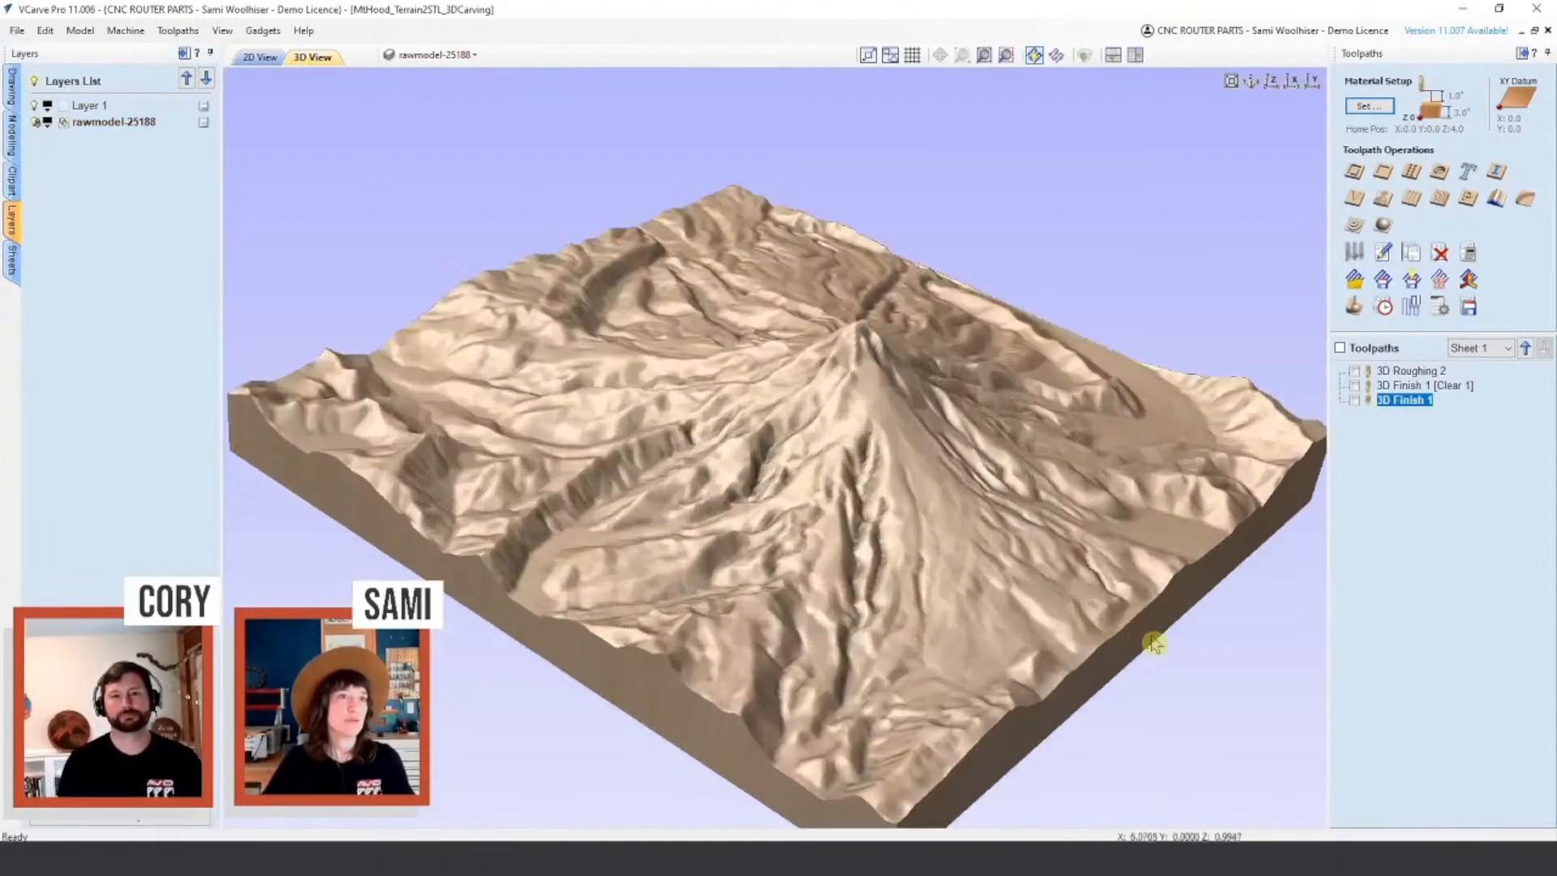
left_click_drag(1224, 662, 612, 691)
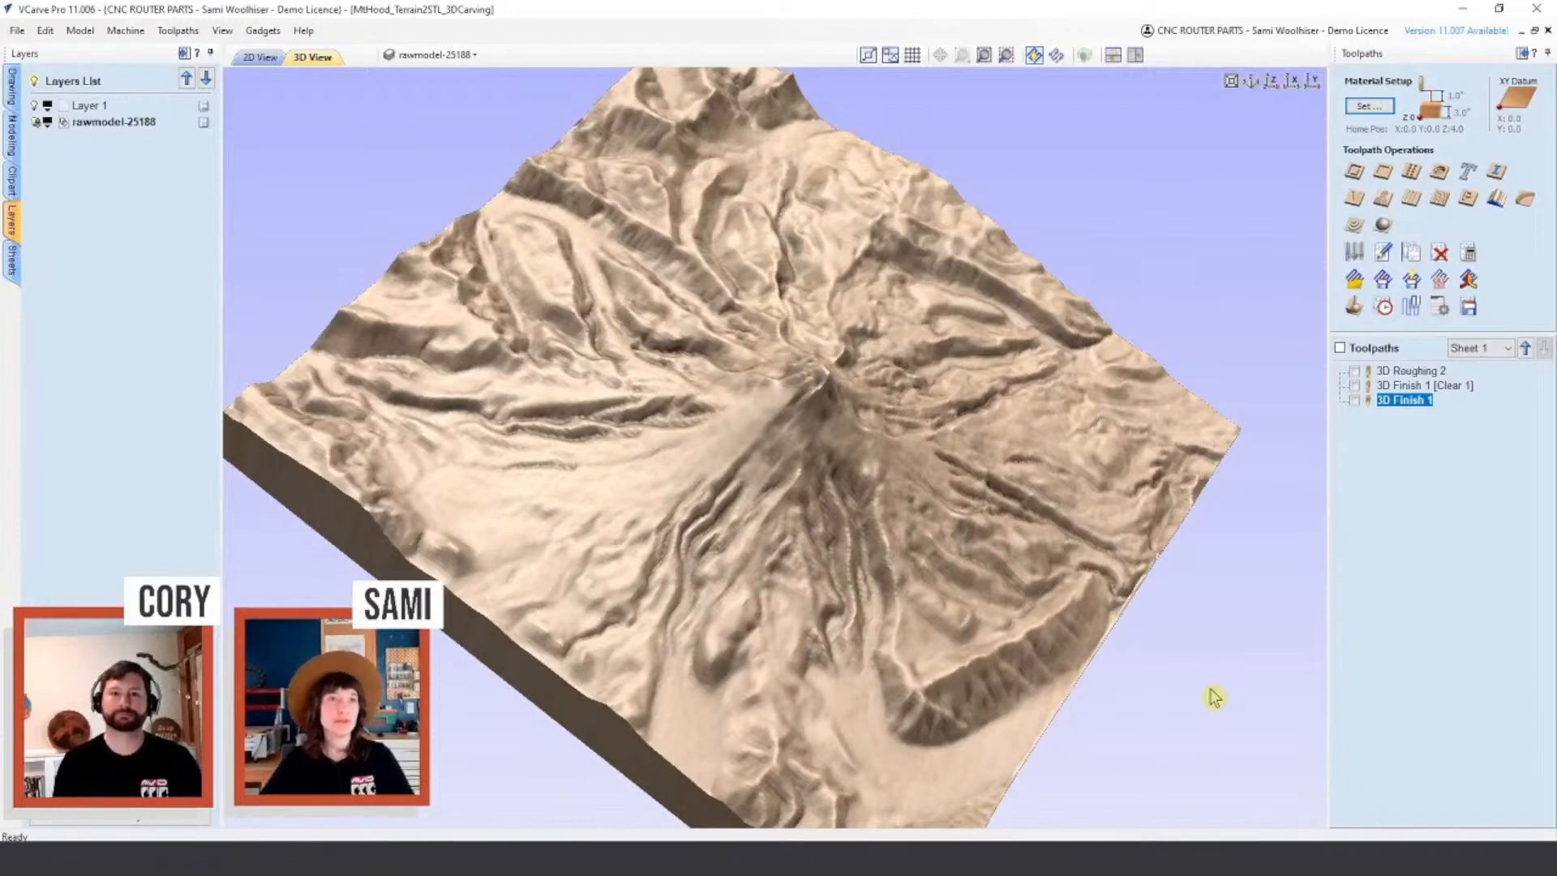
left_click_drag(1210, 689, 1301, 442)
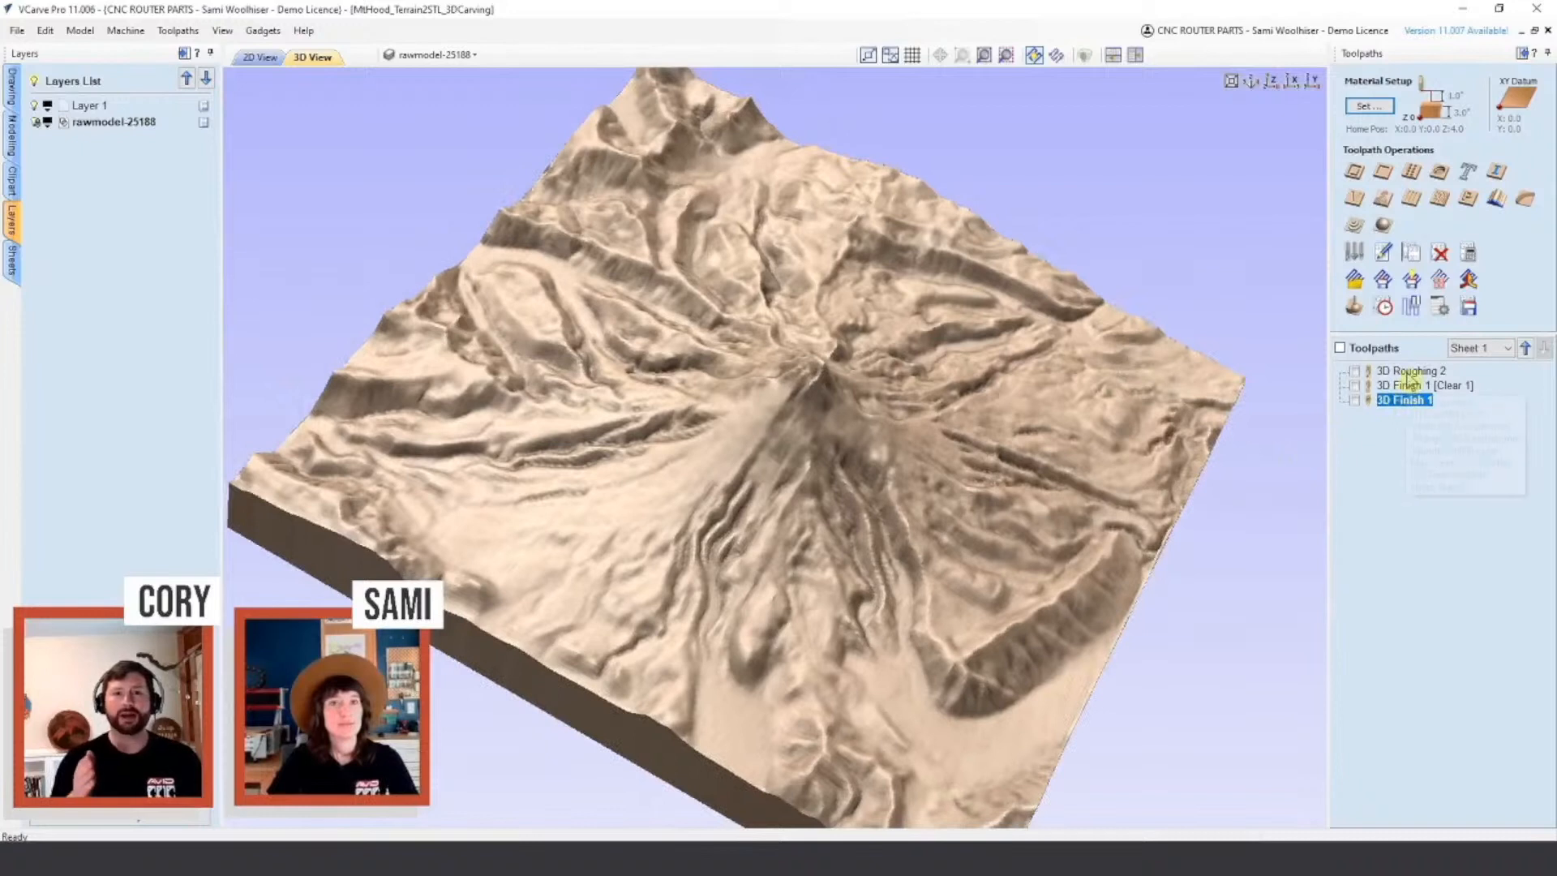
Step: Enable ramp plunge moves with a ramp distance for the 3D Roughing 2 toolpath and recalculate it
left_click(1408, 372)
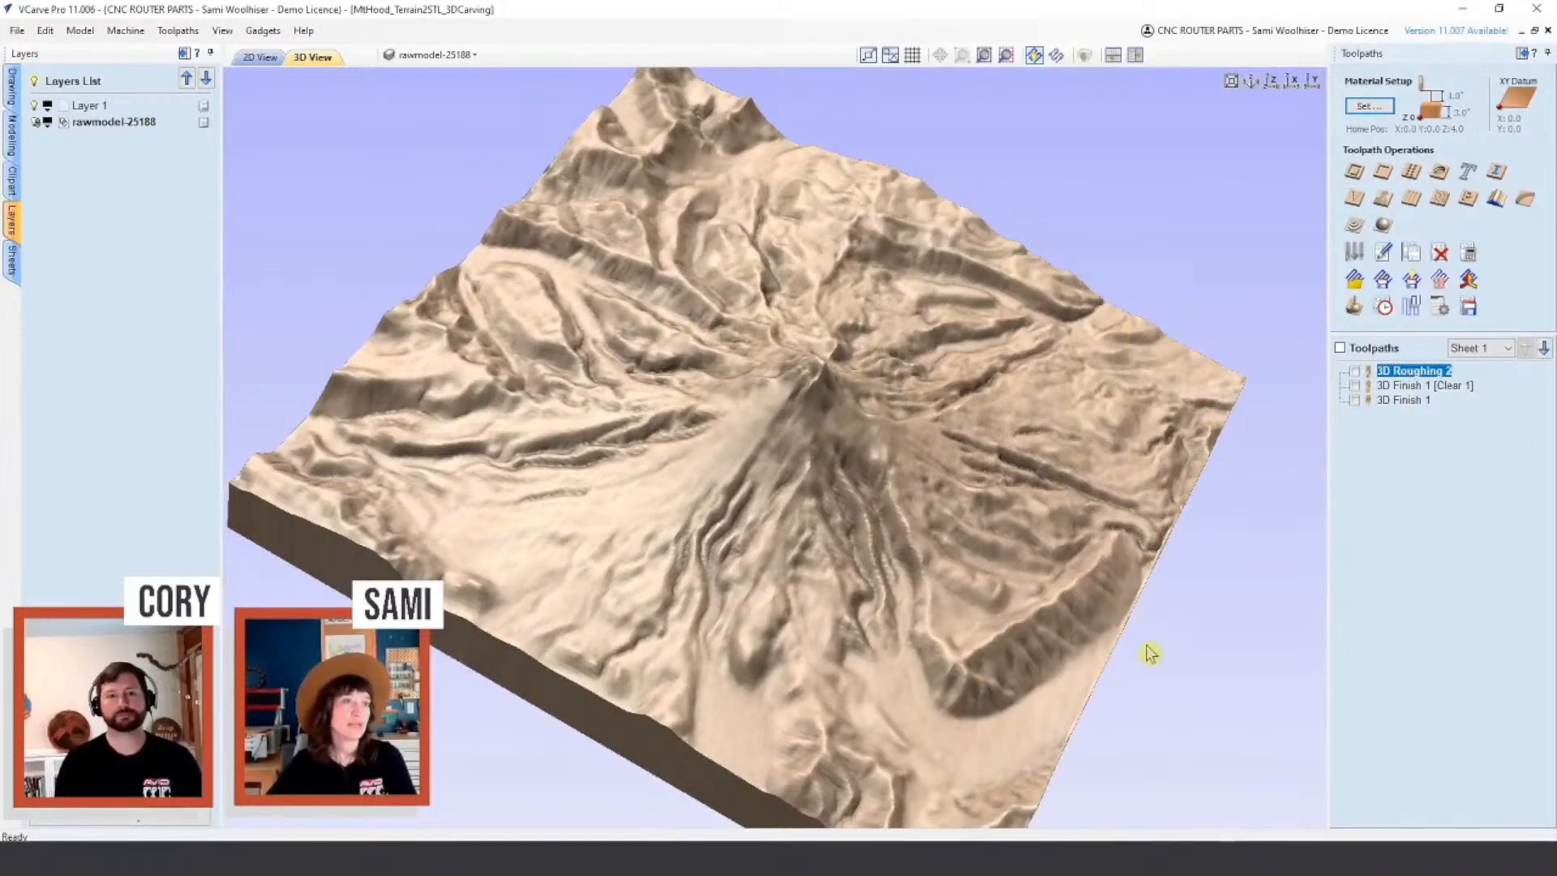
left_click_drag(1147, 650, 764, 634)
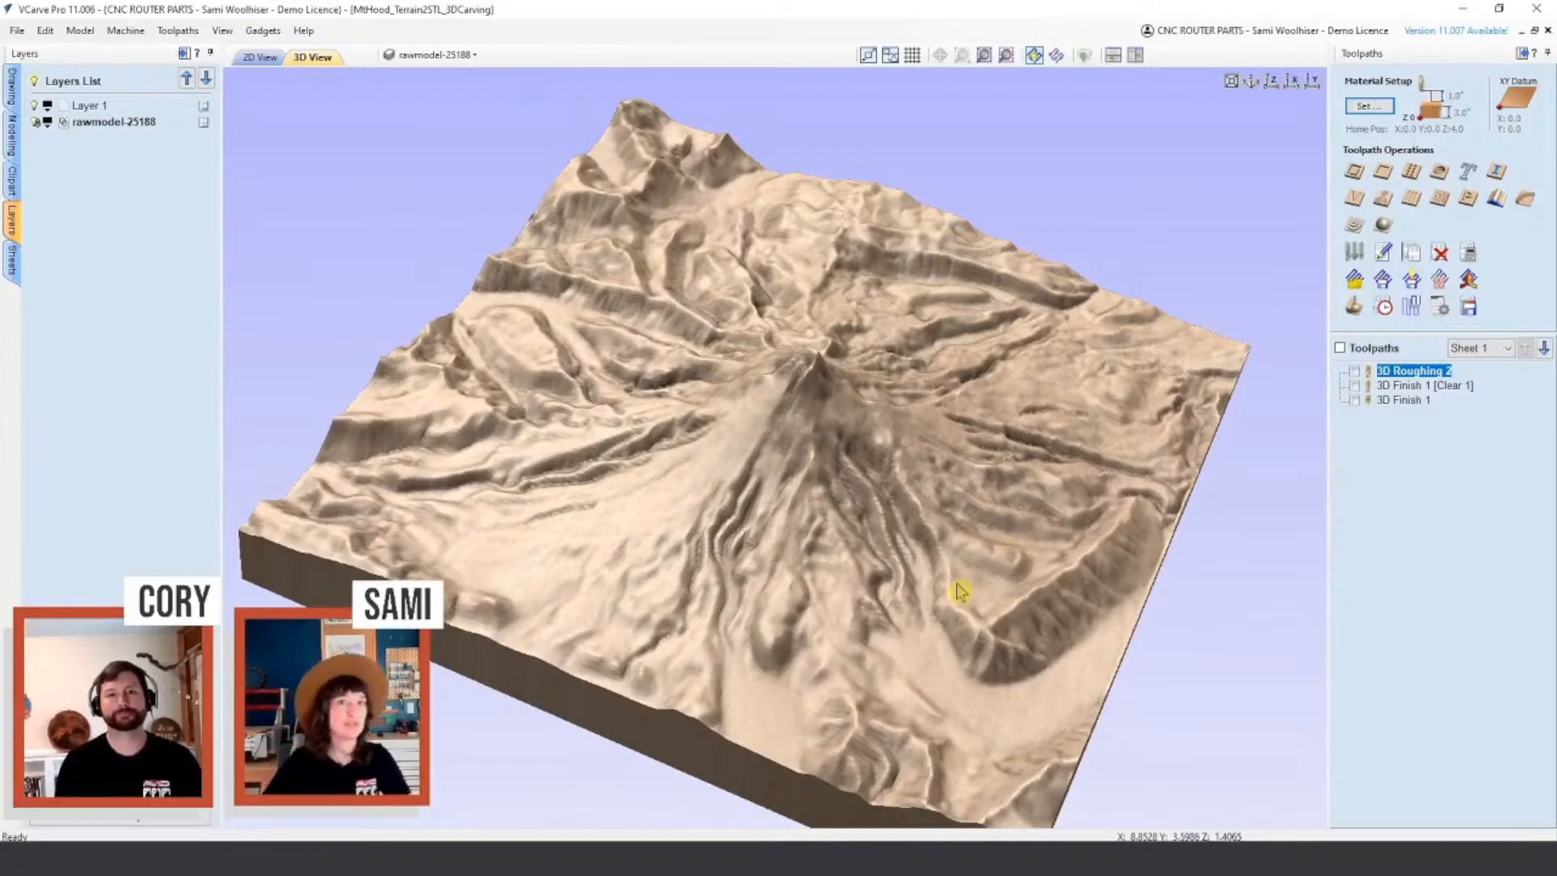
double_click(1402, 374)
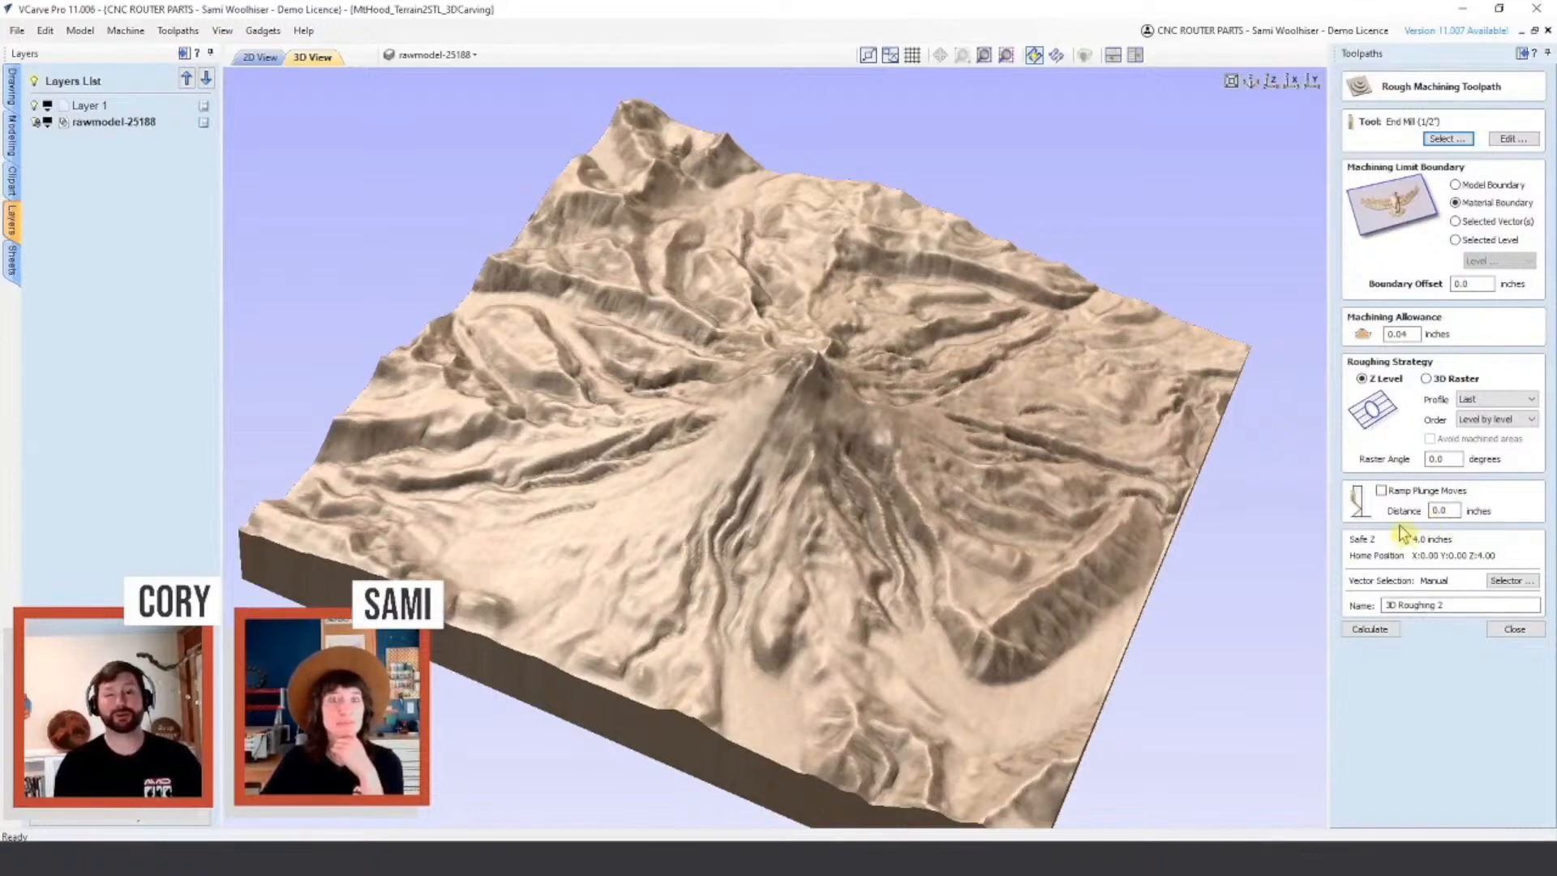
left_click(1381, 491)
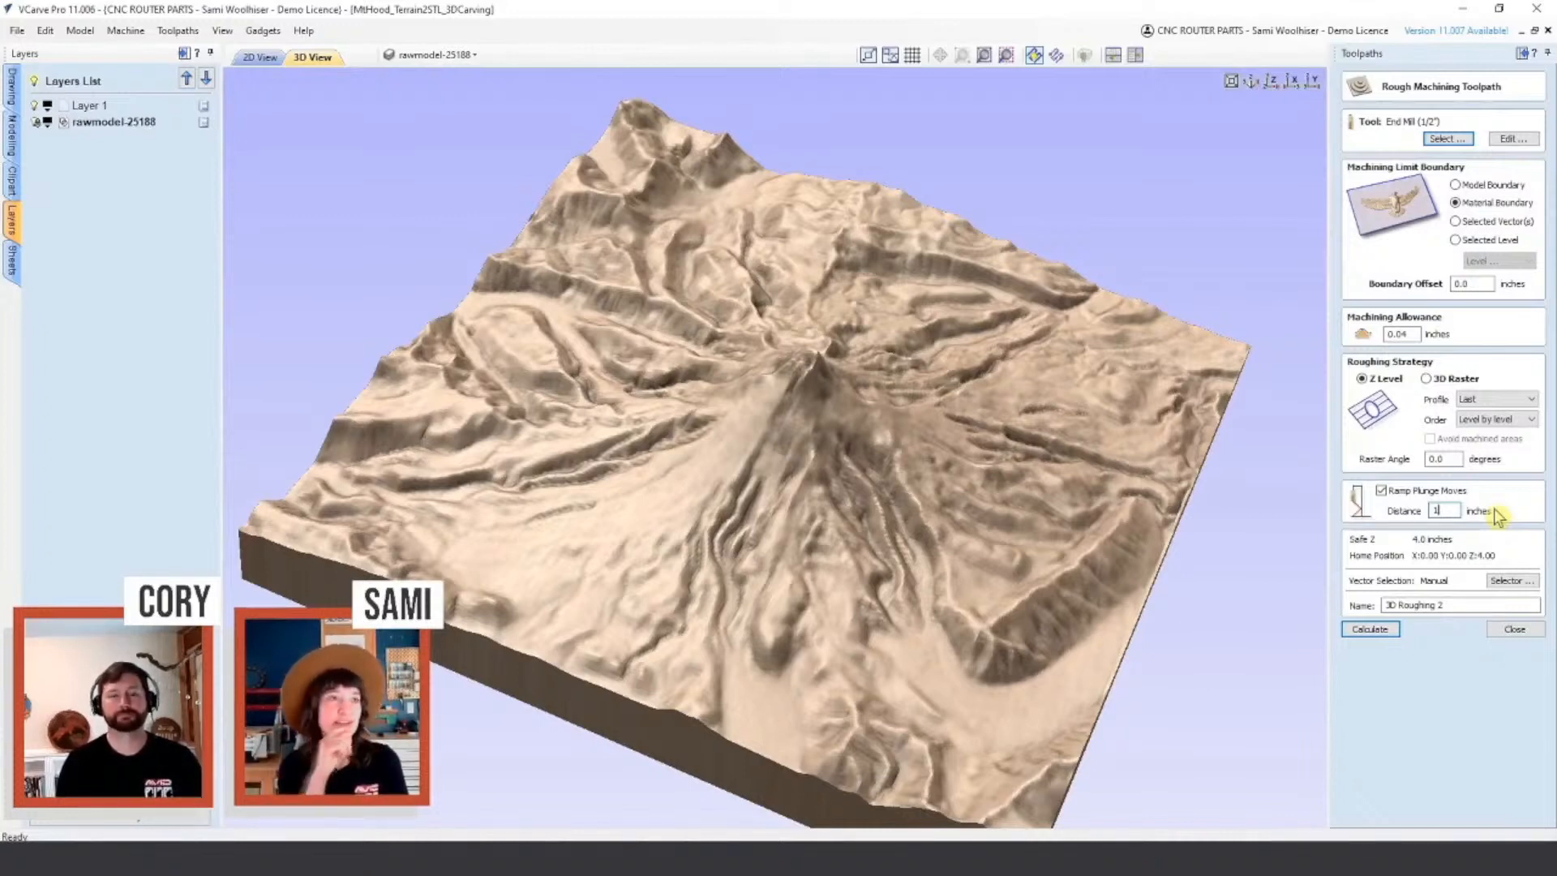
left_click(1391, 630)
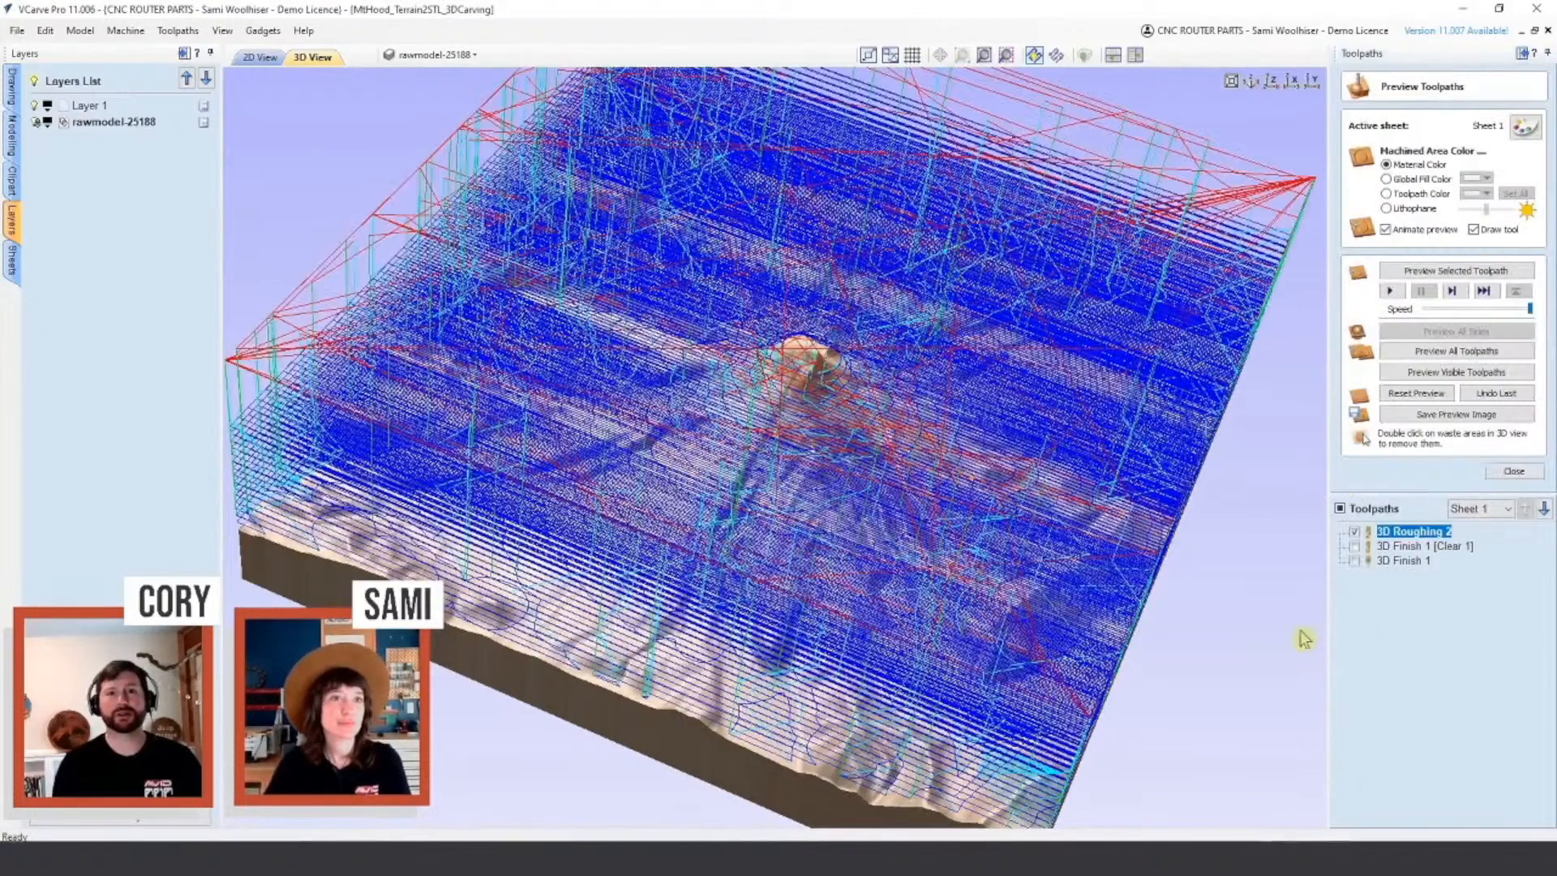
Step: Reset the material preview and simulate the 3D Roughing 2 toolpath on the block
left_click_drag(1200, 633, 1268, 511)
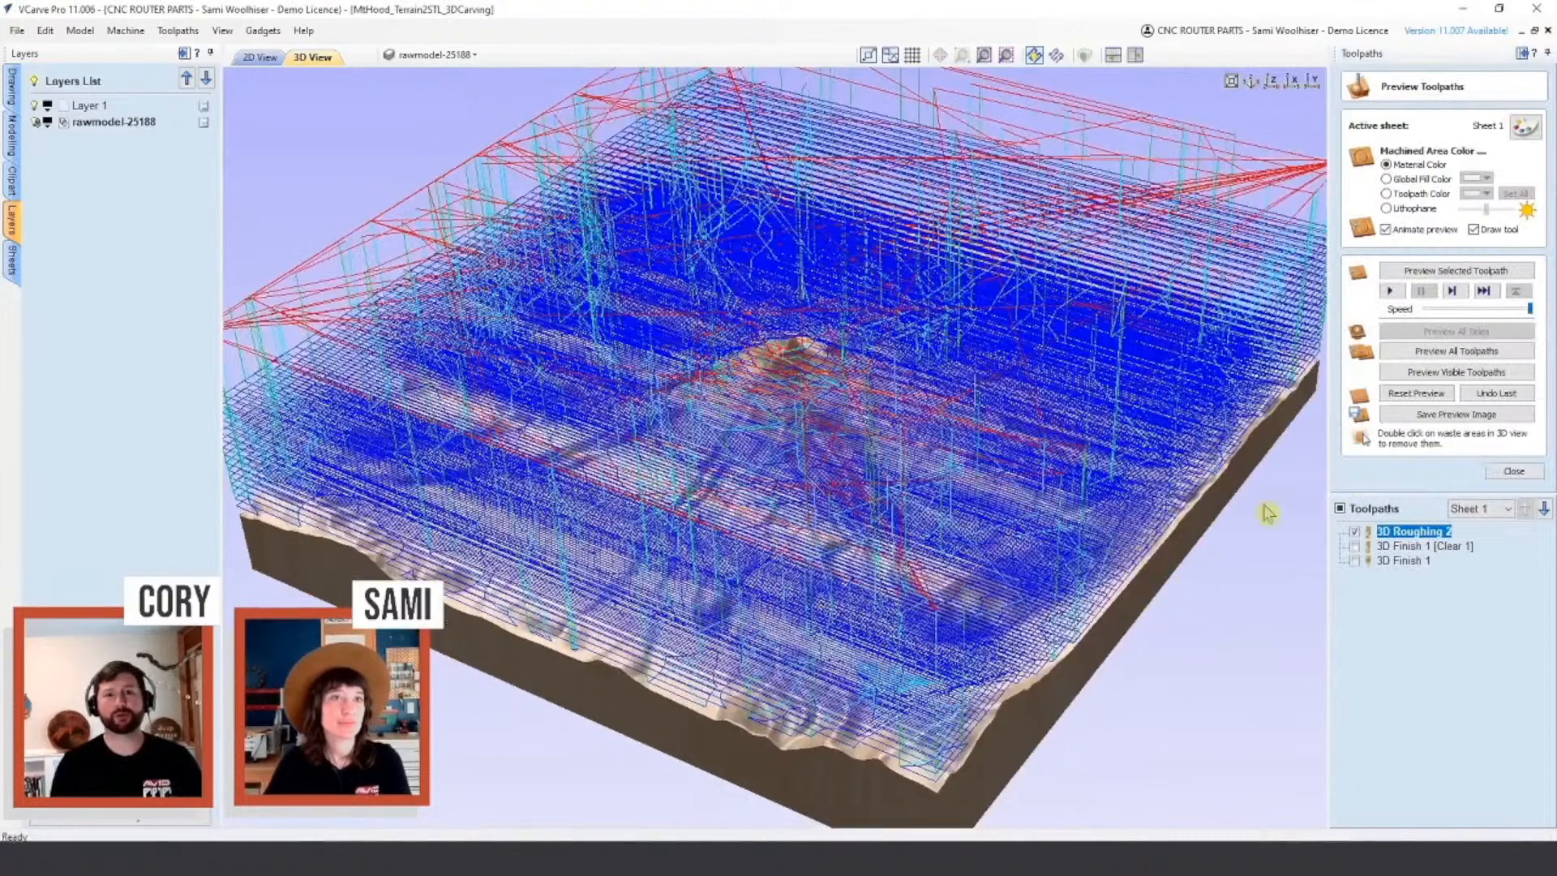
left_click(1401, 397)
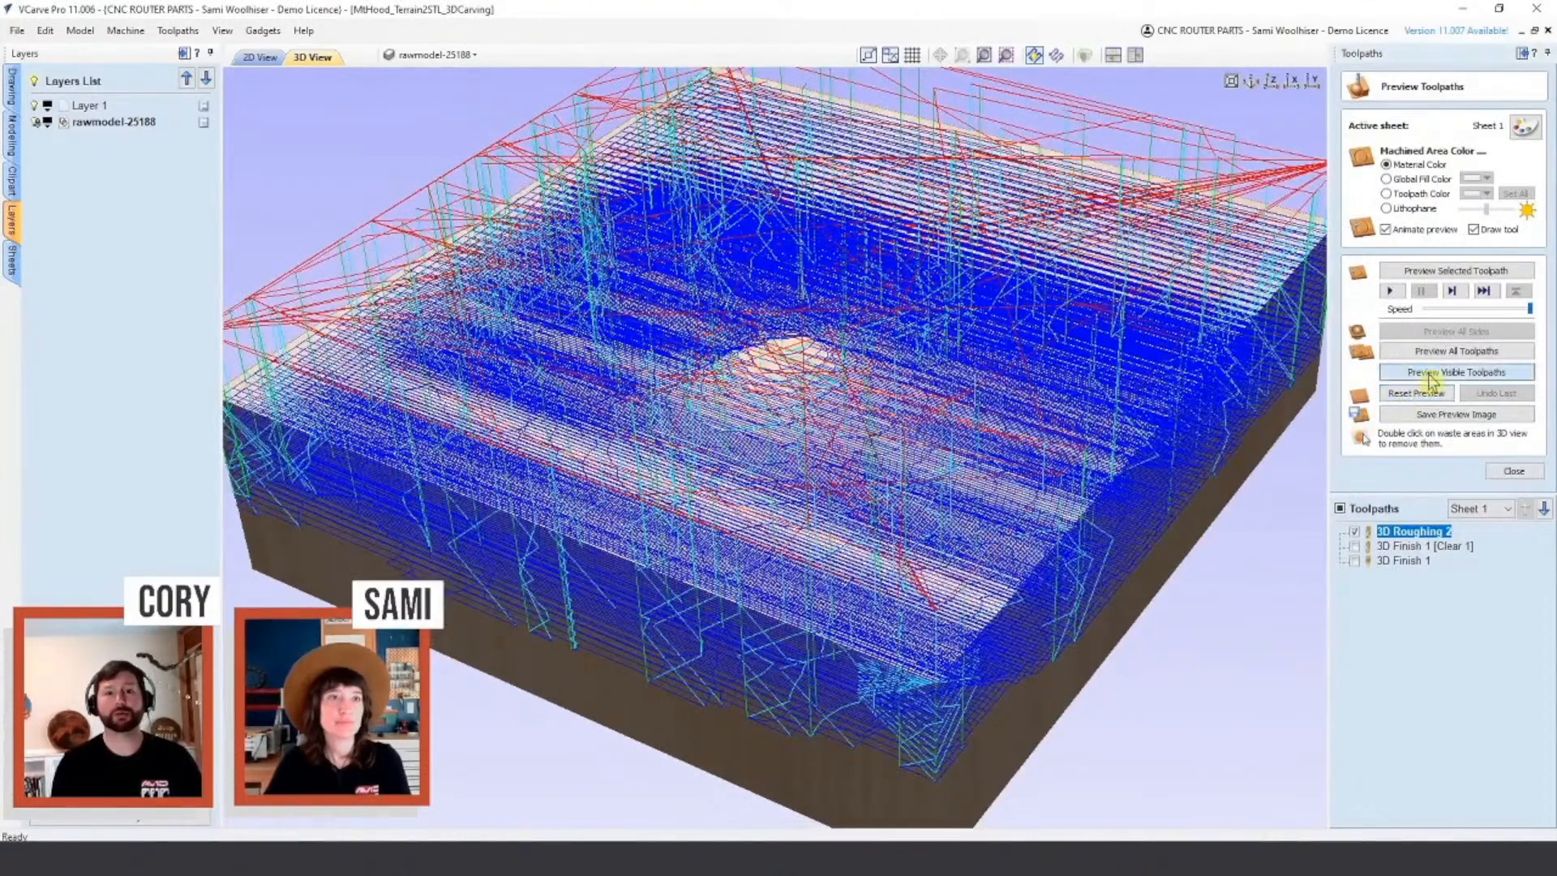
left_click(1430, 374)
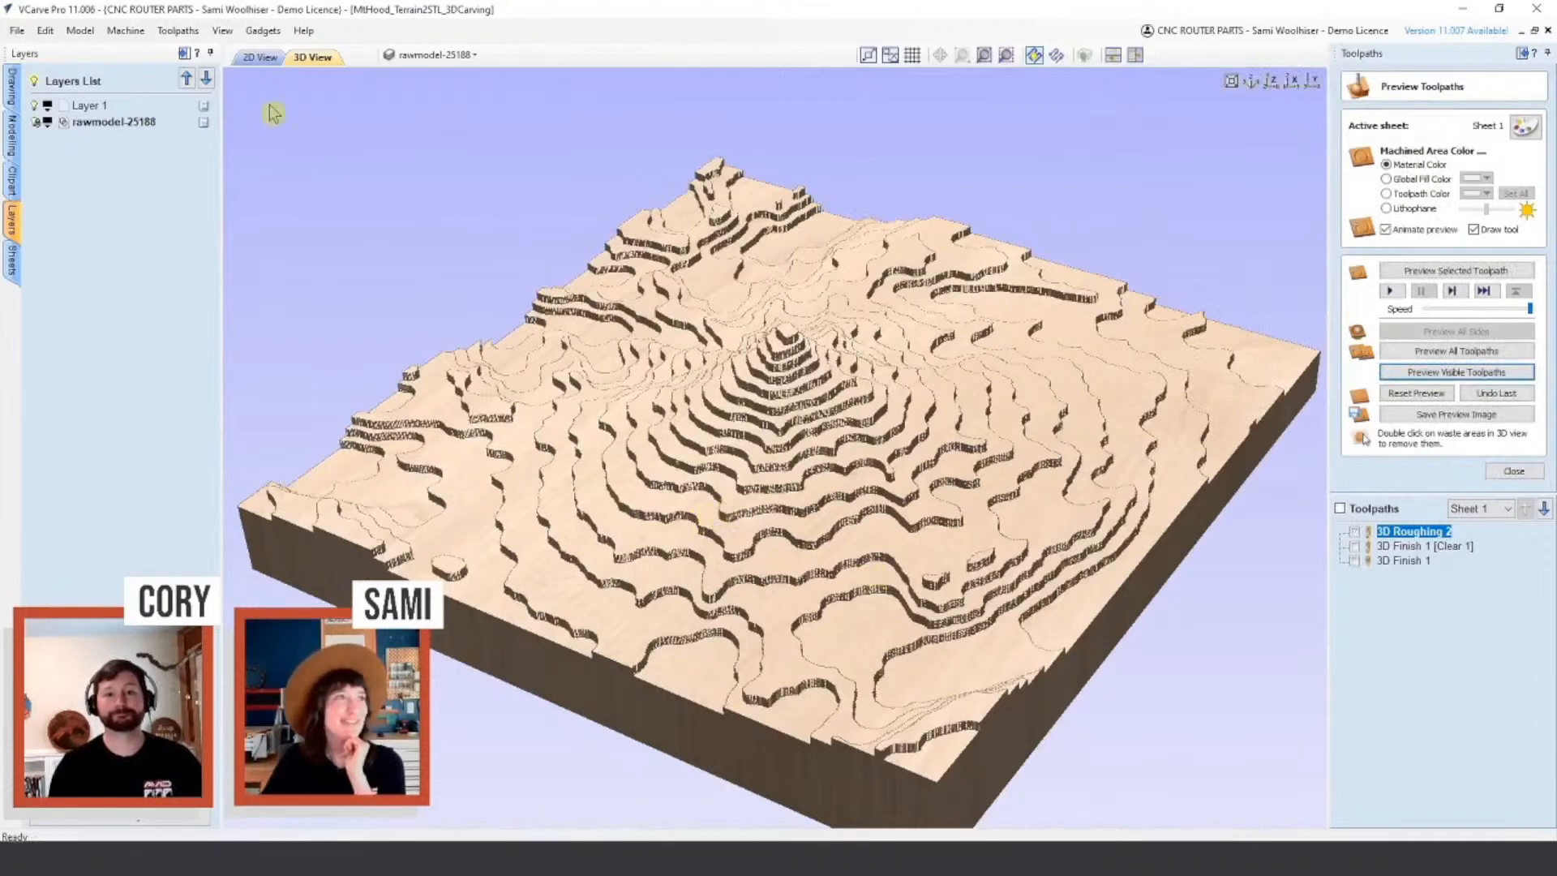
Step: Recalculate the 3D Finish 1 toolpath with its two ball nose tools, the material boundary and the Offset strategy
left_click(262, 58)
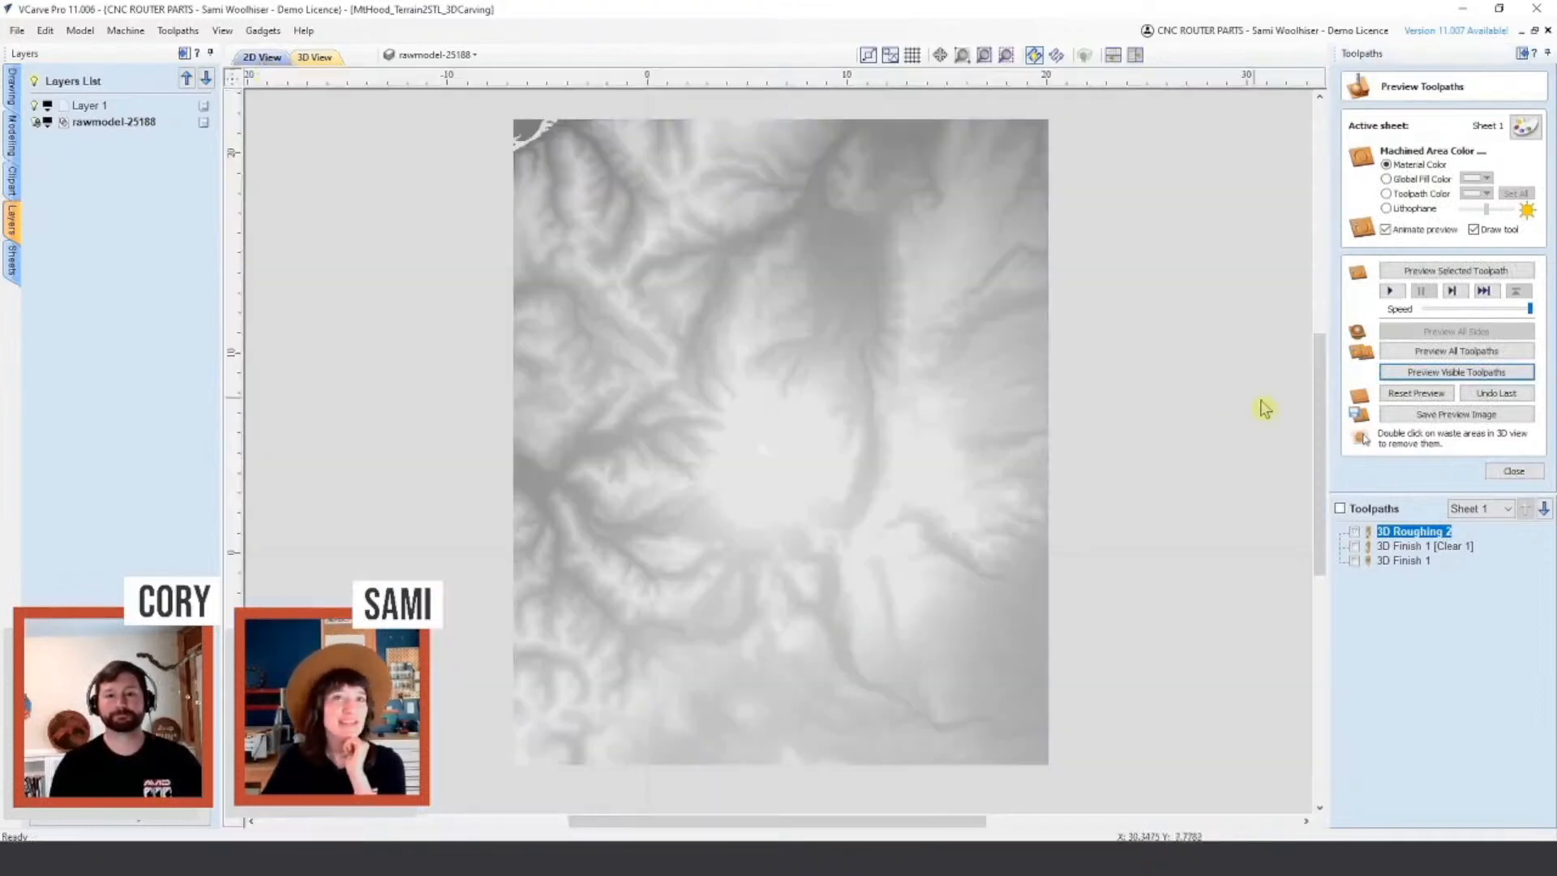
left_click(1513, 470)
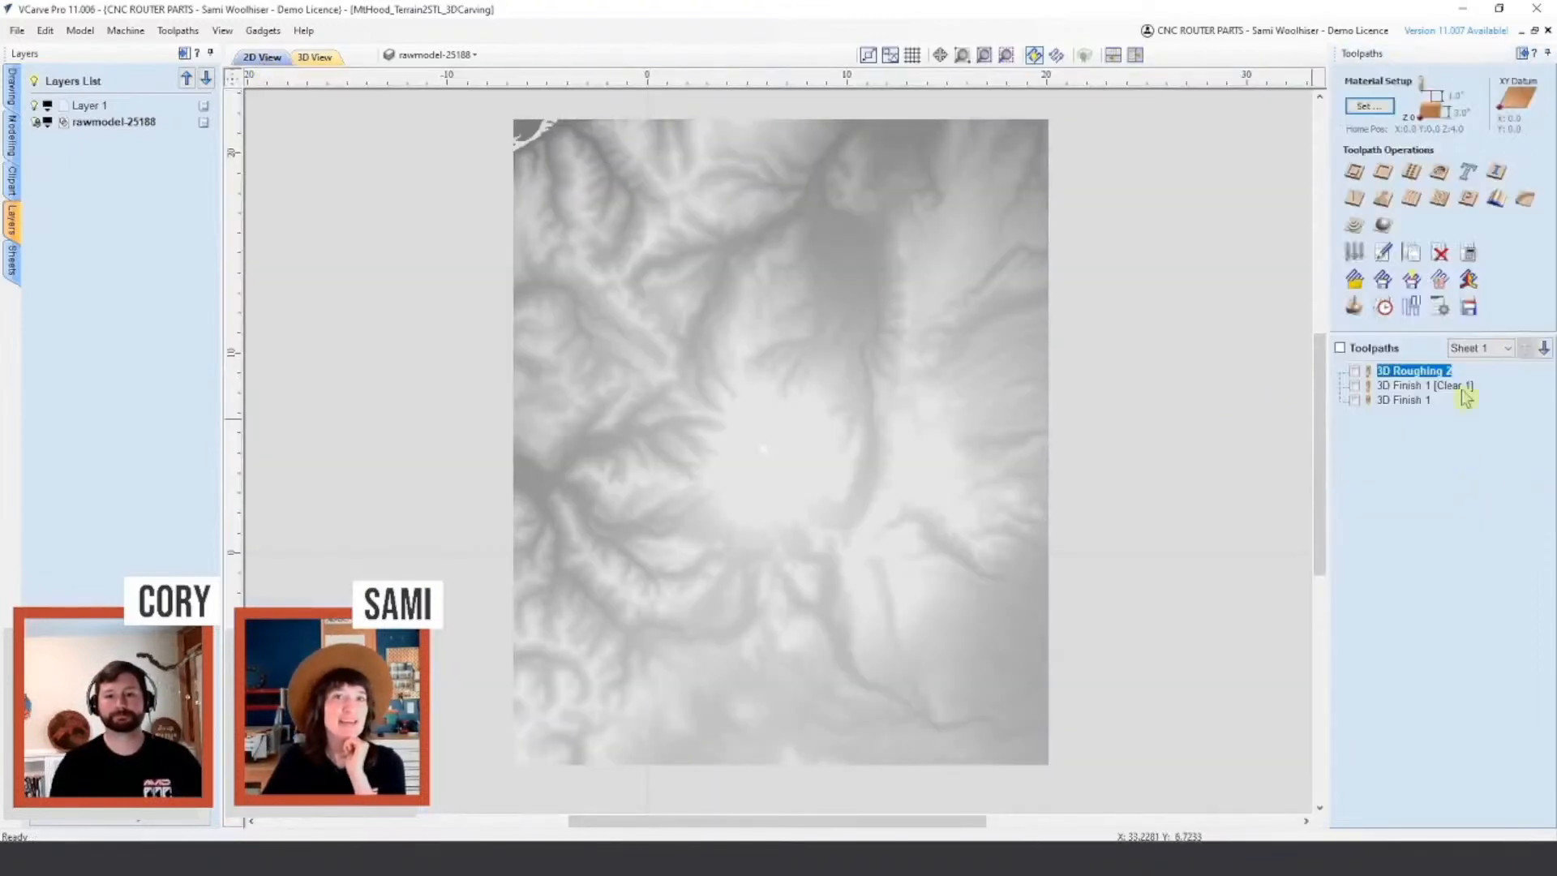
left_click(1415, 388)
double_click(1414, 397)
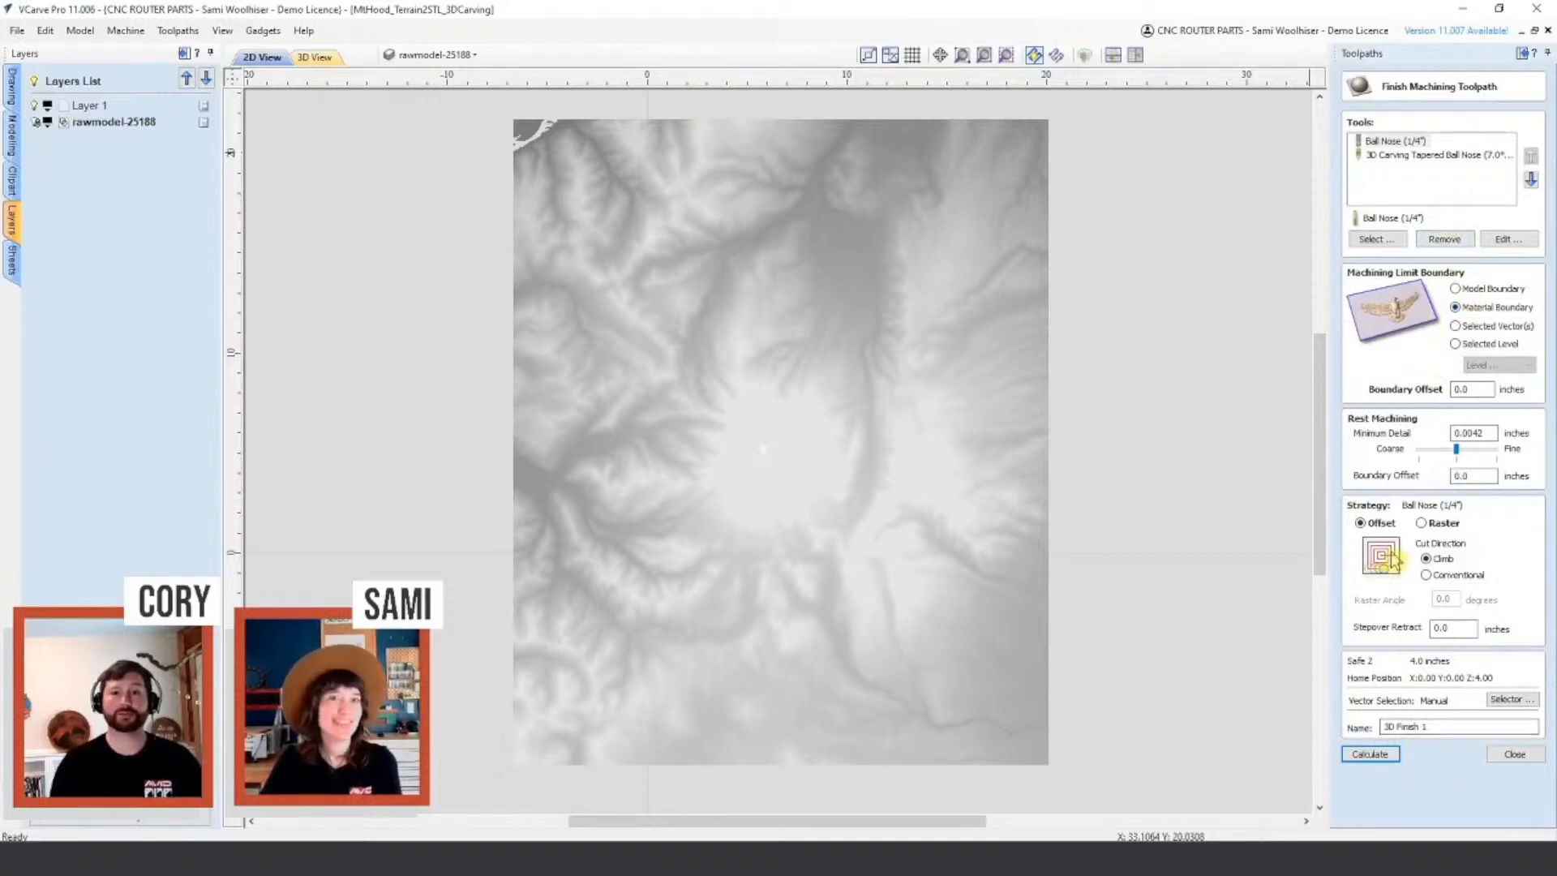
left_click(1375, 757)
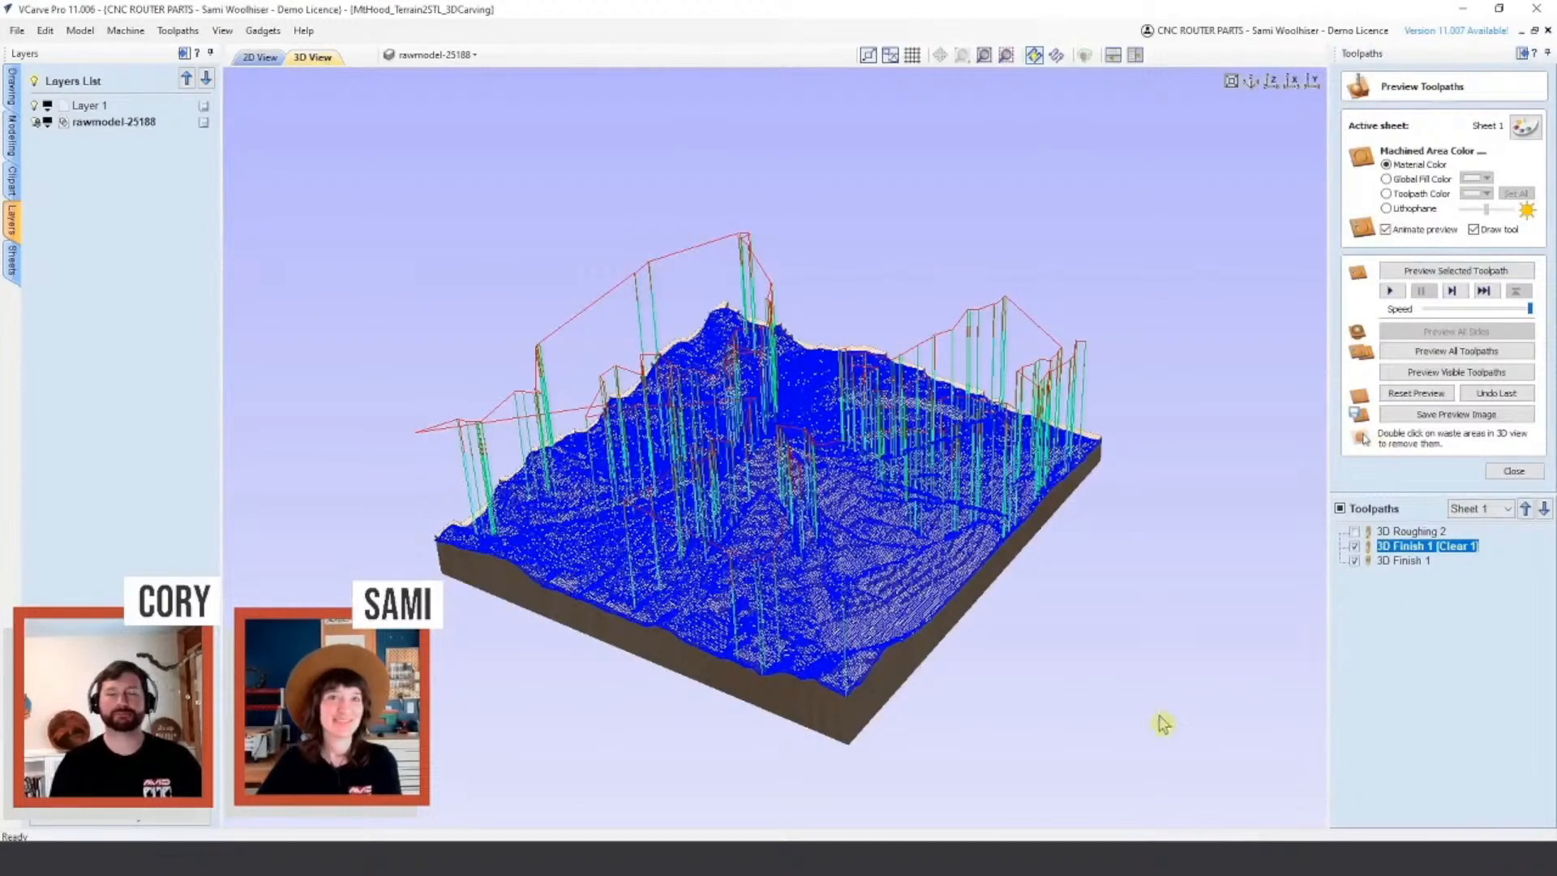
Step: Compare the 3D Finish 1 [Clear 1] and 3D Finish 1 toolpaths by displaying each one separately over the roughed model
mouse_move(1124, 689)
left_mouse_down()
mouse_move(1101, 650)
mouse_move(1102, 687)
mouse_move(1124, 681)
left_mouse_up()
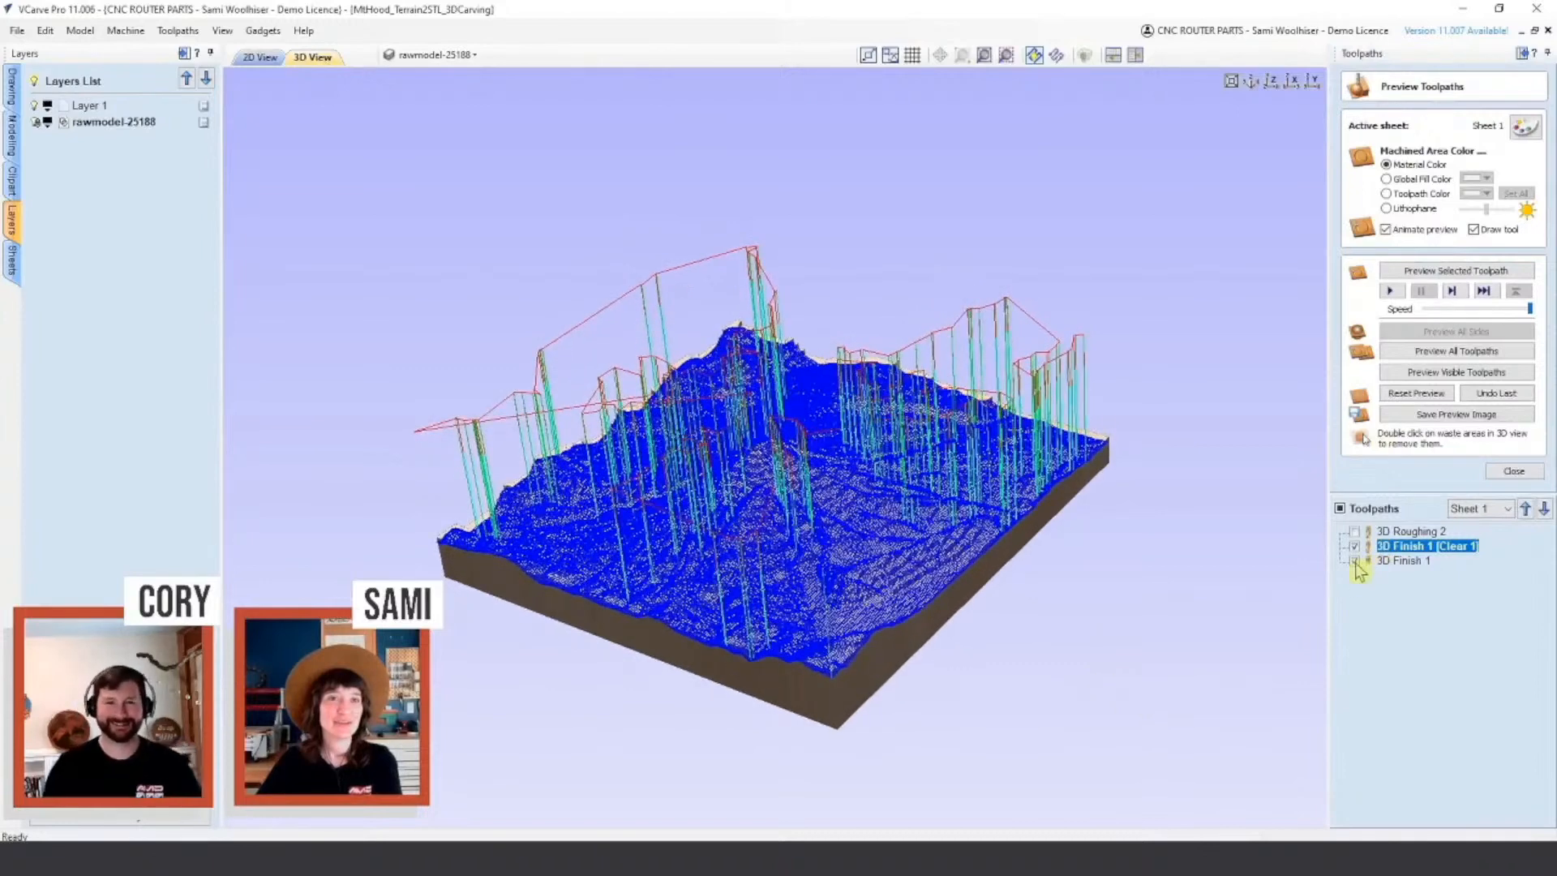
left_click(1354, 560)
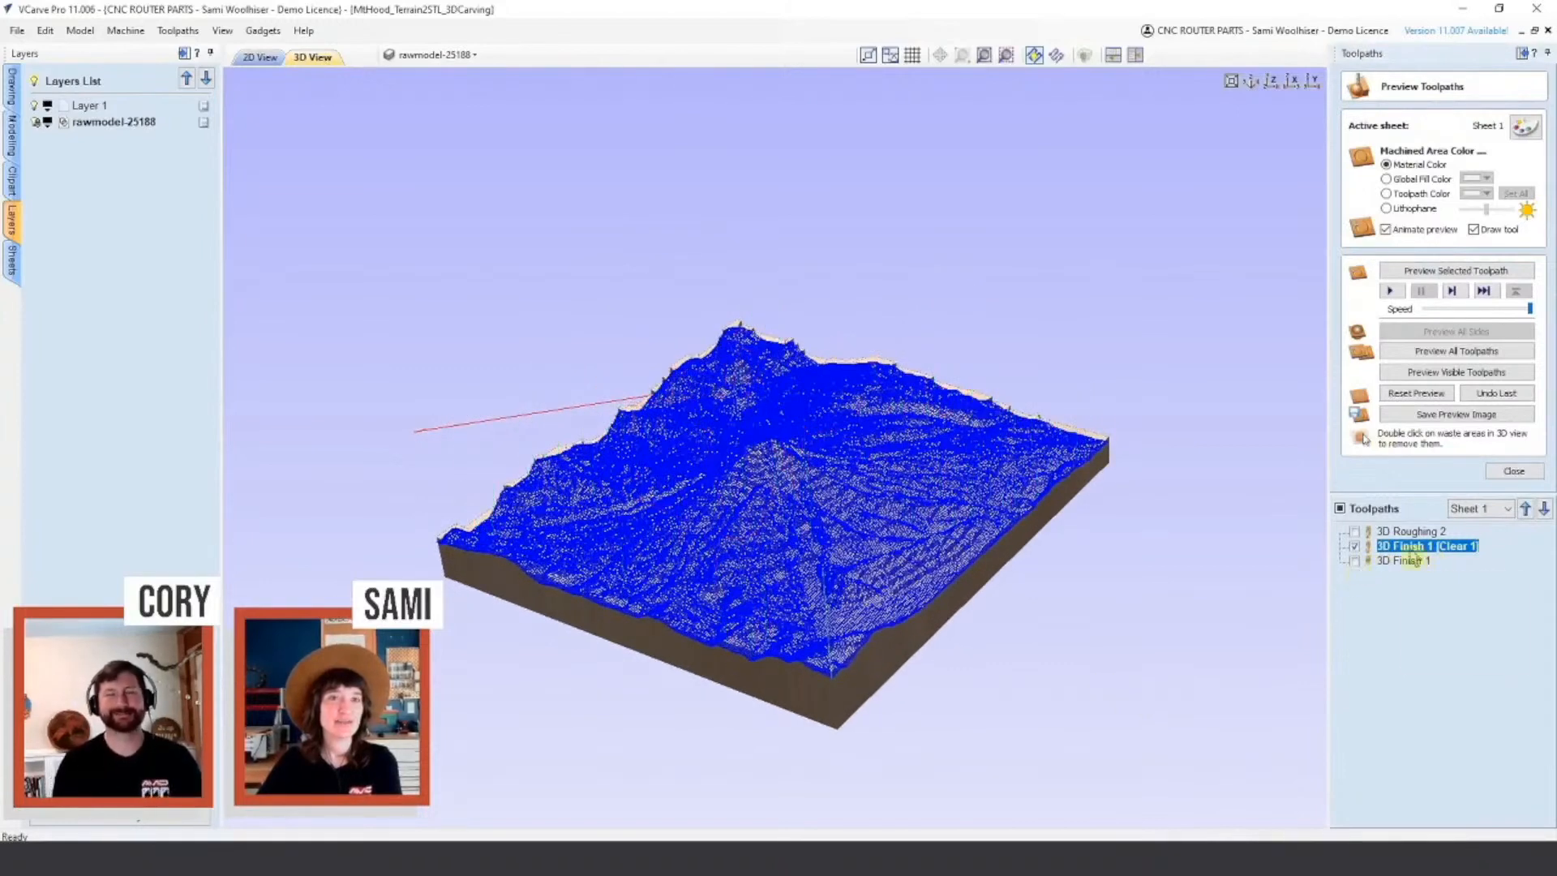
left_click_drag(905, 540, 882, 617)
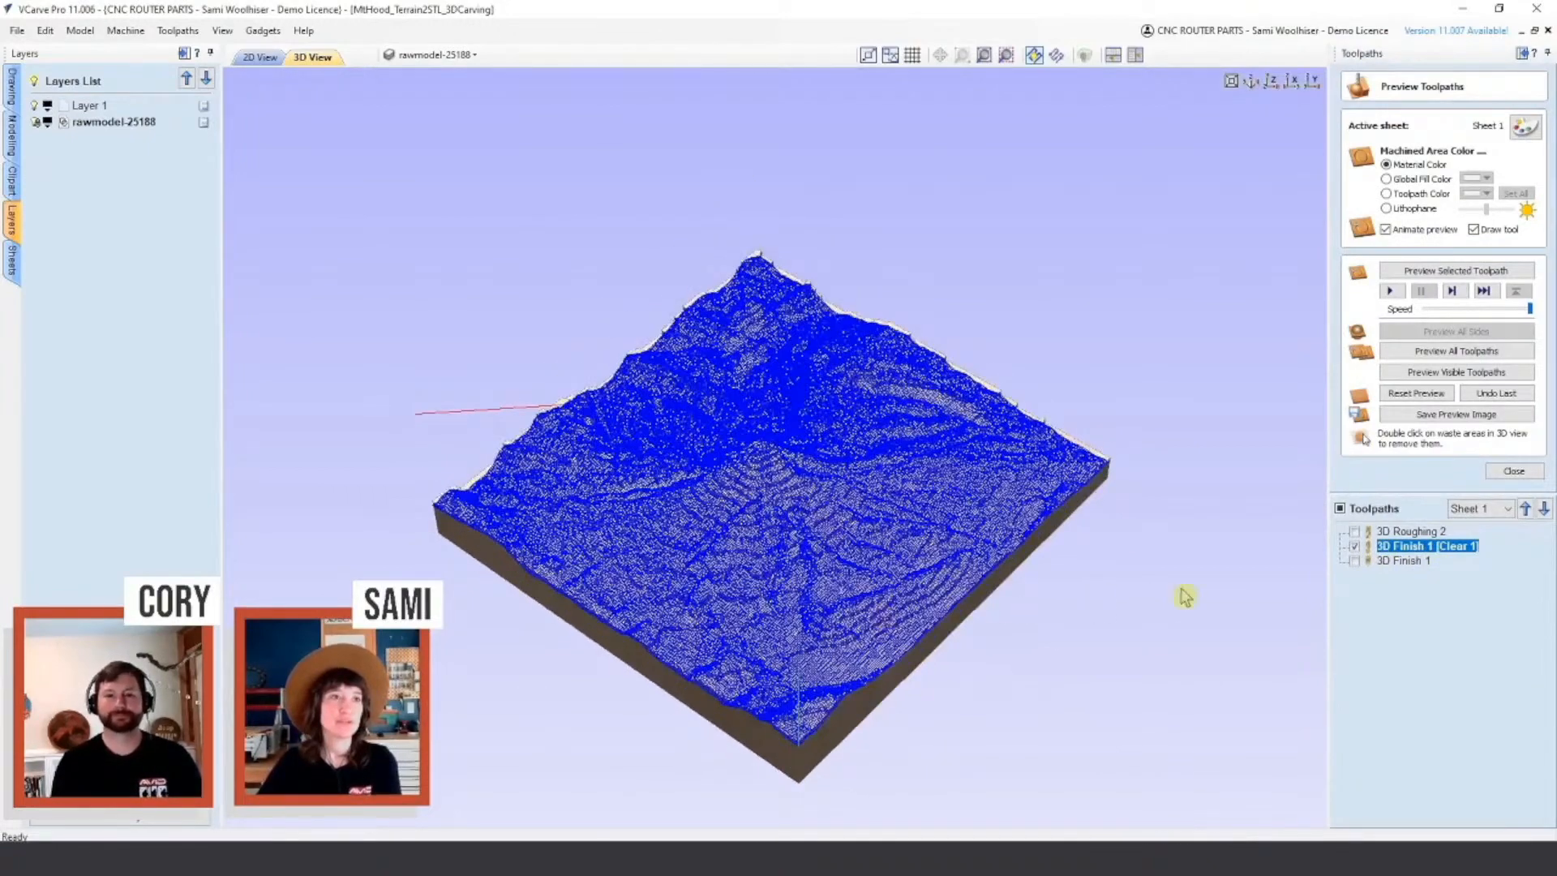
mouse_move(1376, 565)
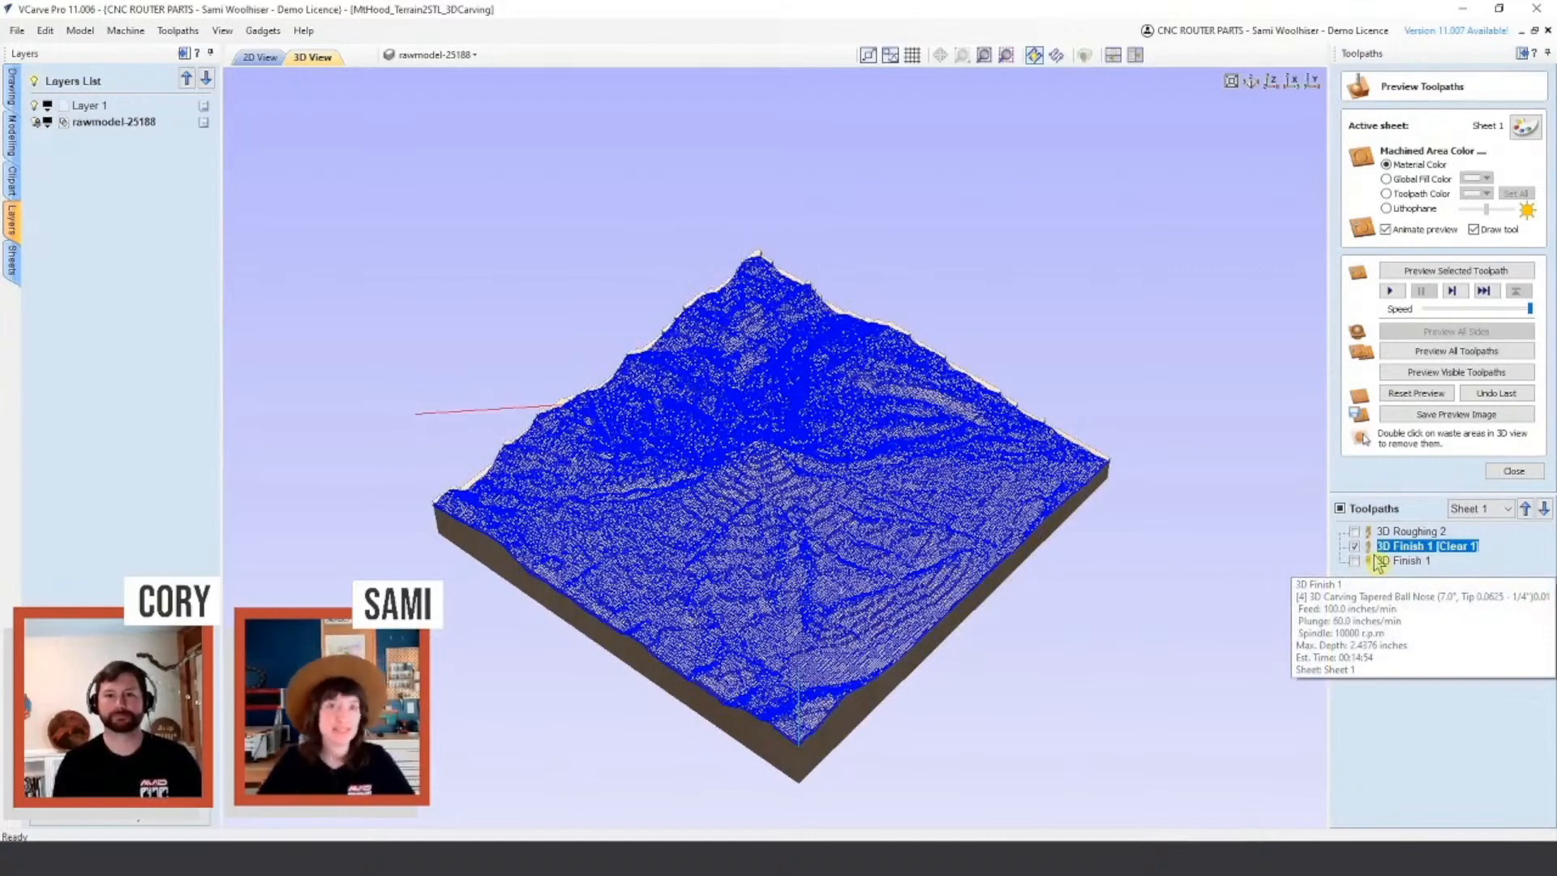
left_click(1354, 545)
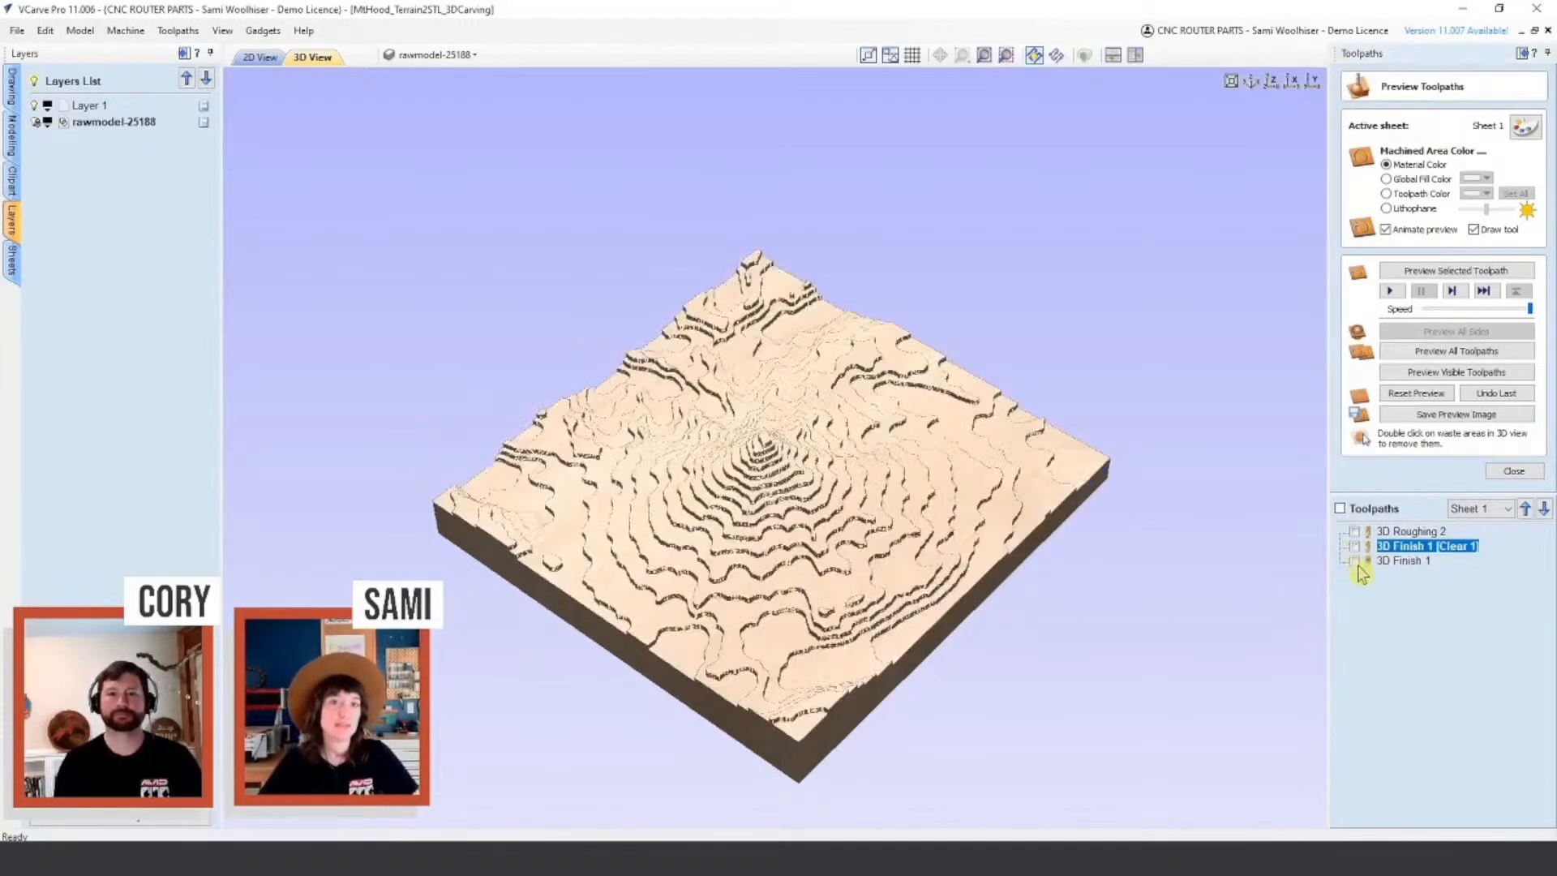
left_click(1354, 560)
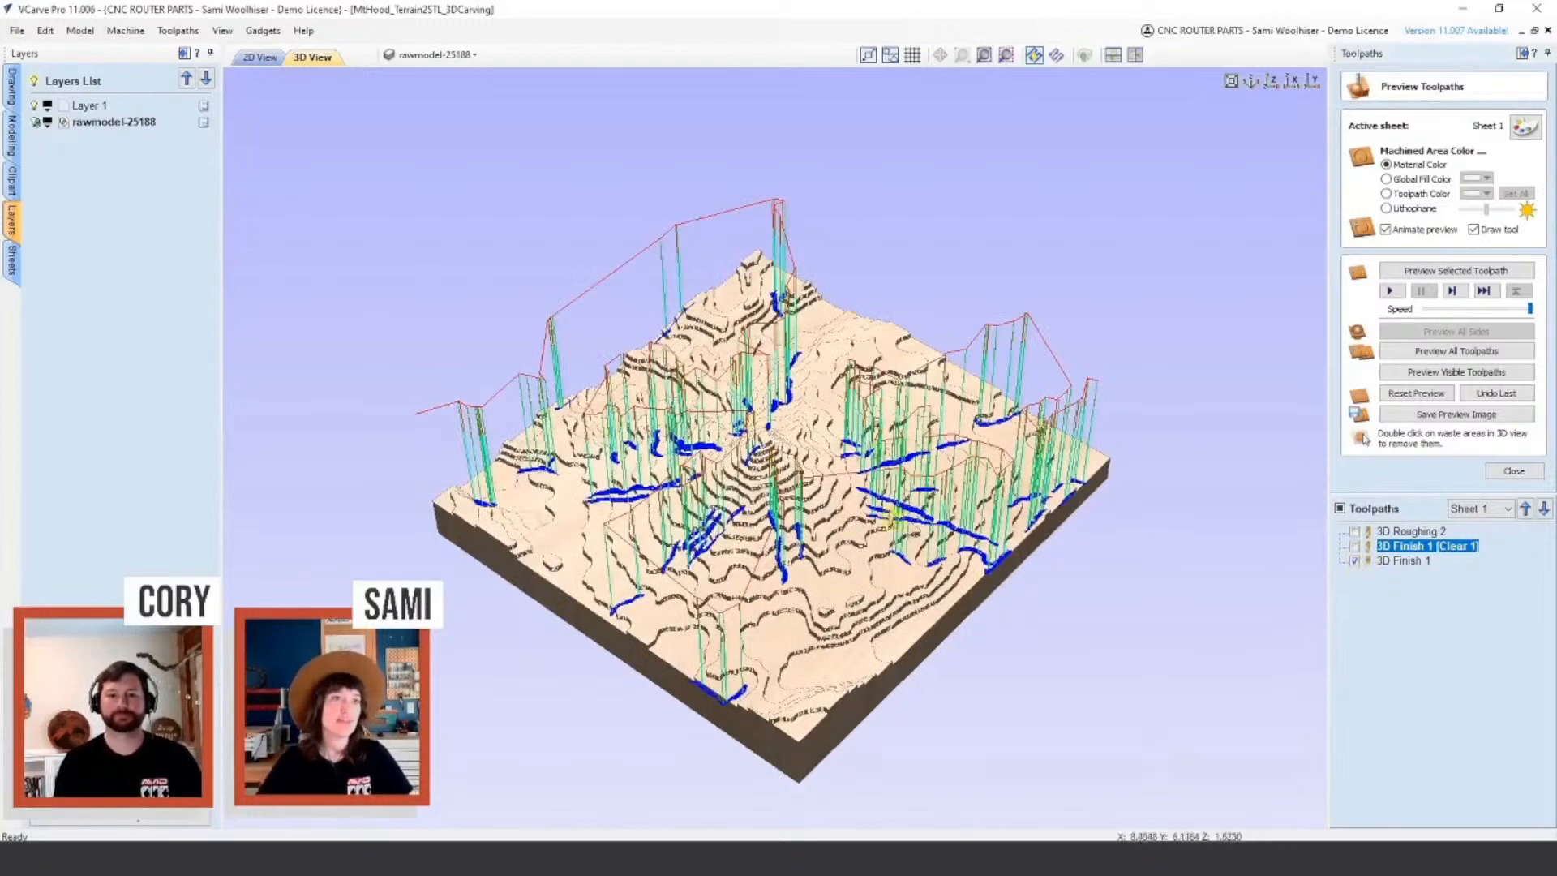
left_click(1354, 560)
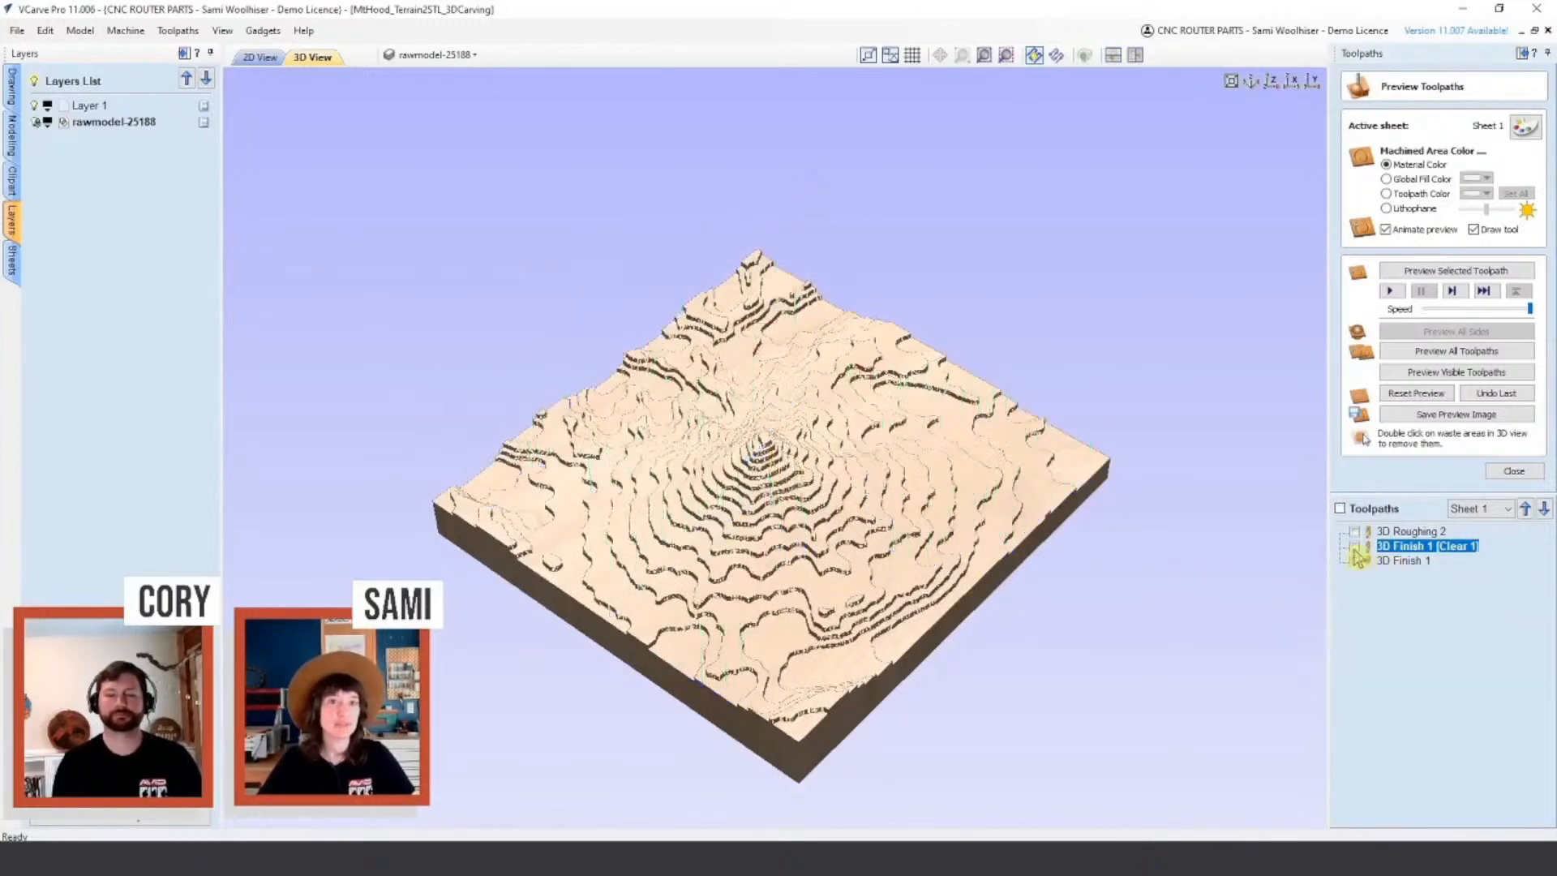
Step: Simulate the 3D Finish 1 [Clear 1] toolpath on the roughed terrain and inspect the carved surface up close
left_click(1354, 546)
left_click(1445, 373)
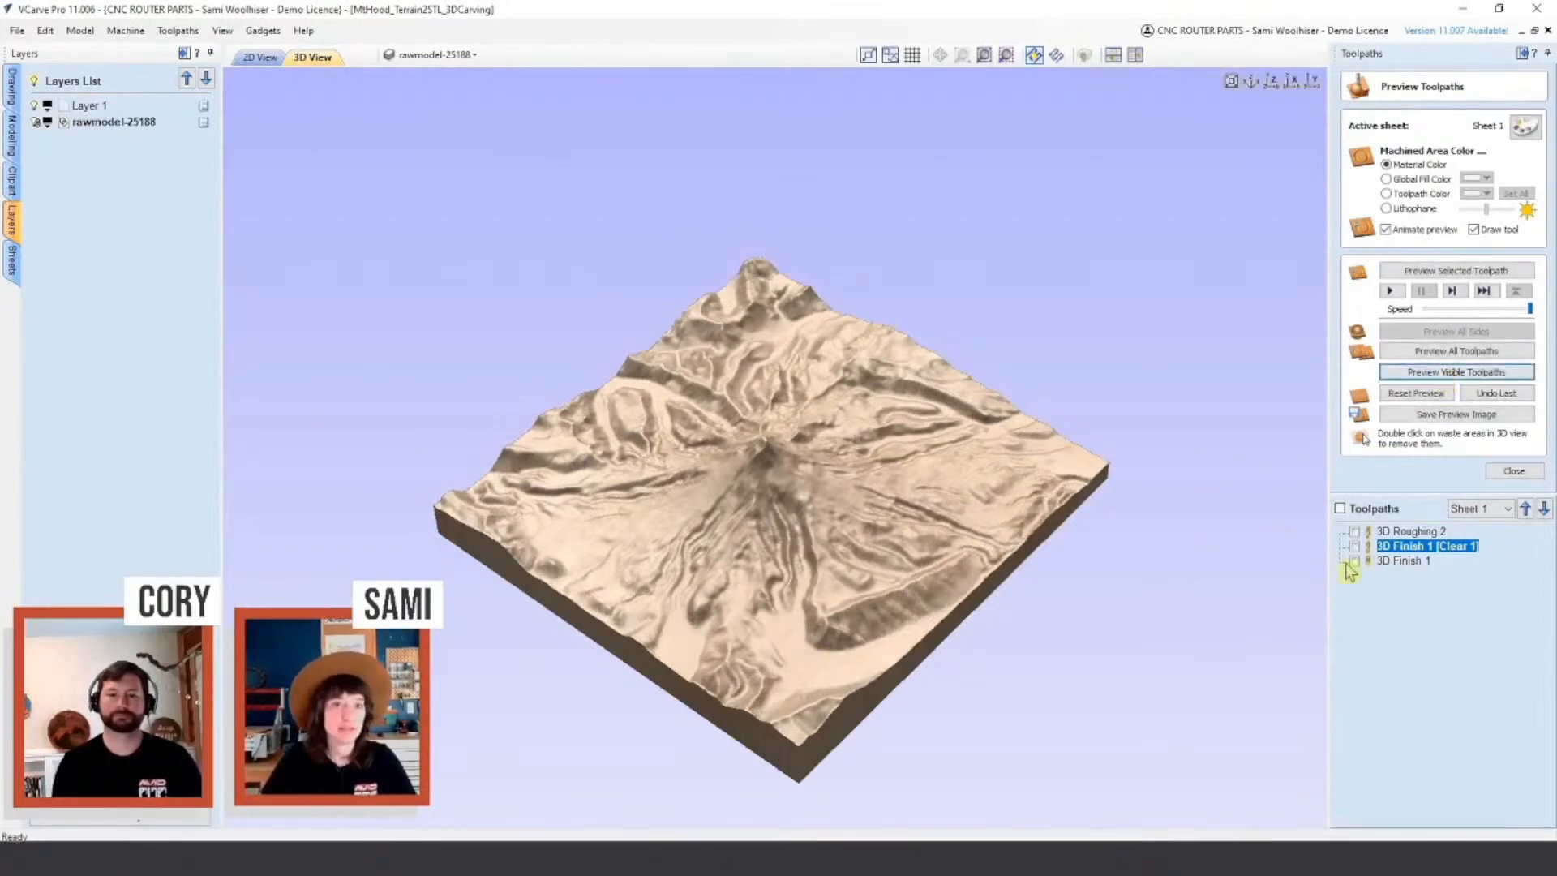
left_click_drag(986, 490, 647, 511)
scroll(932, 460, "up", 3)
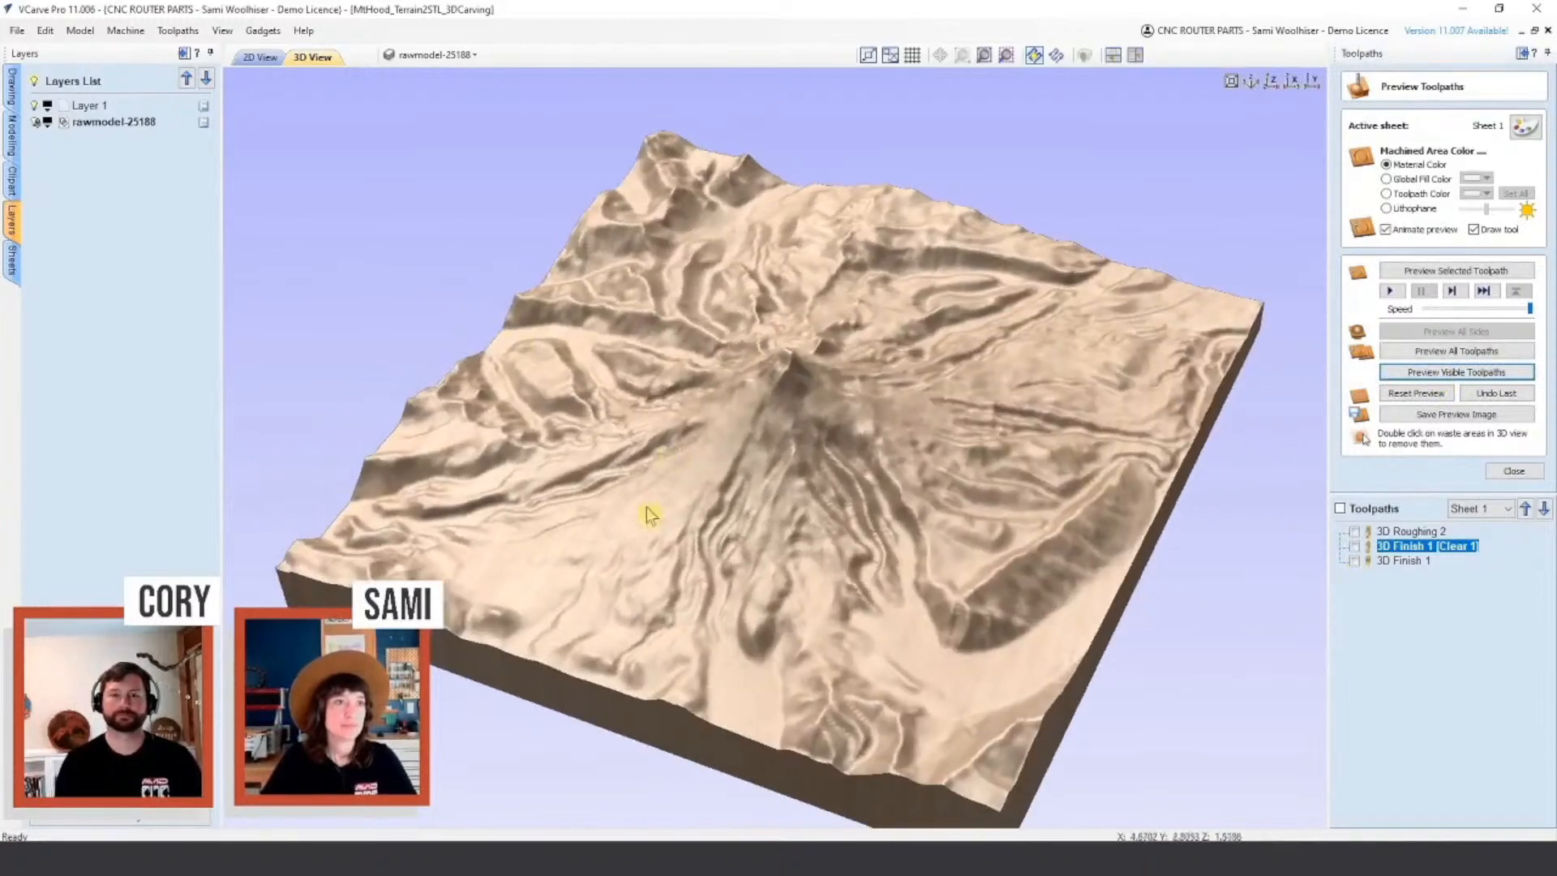
Step: Simulate the 3D Finish 1 toolpath on the already machined Mt Hood terrain
left_click(1354, 561)
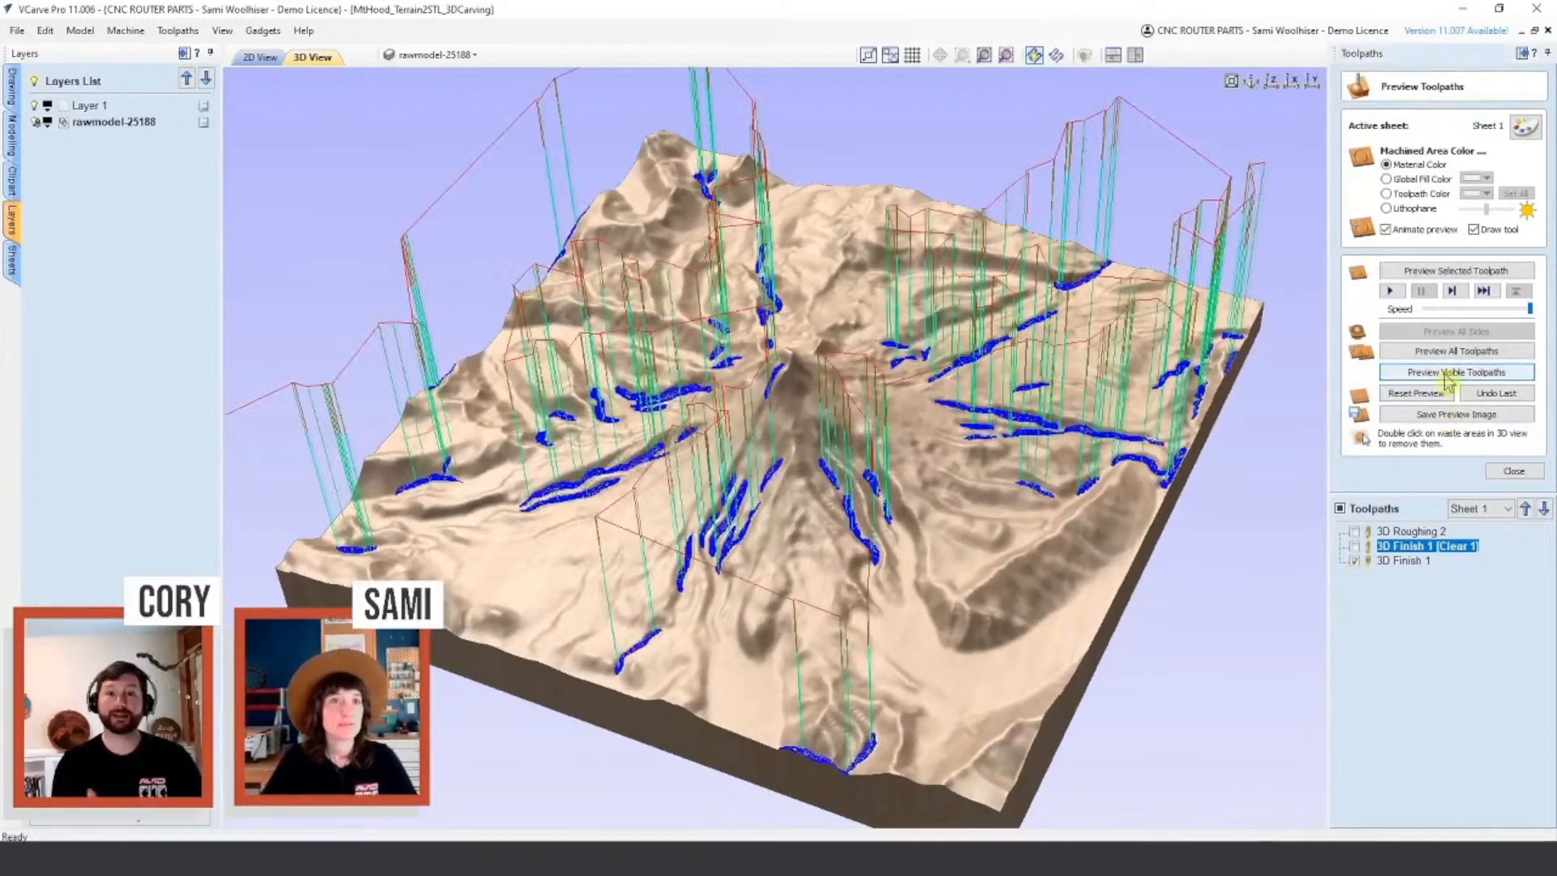
left_click(1445, 375)
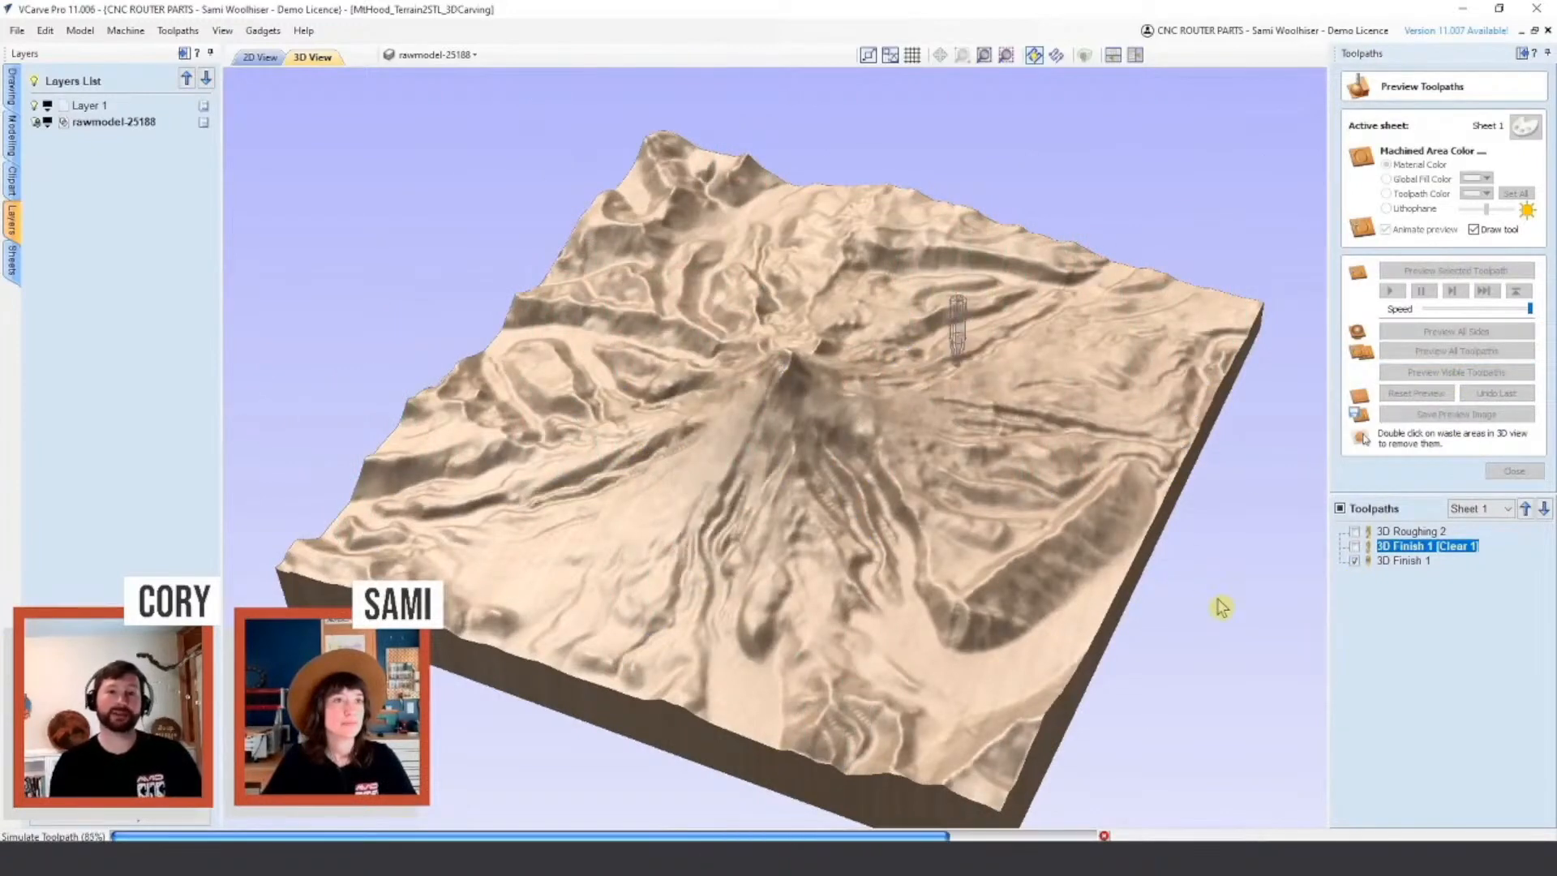
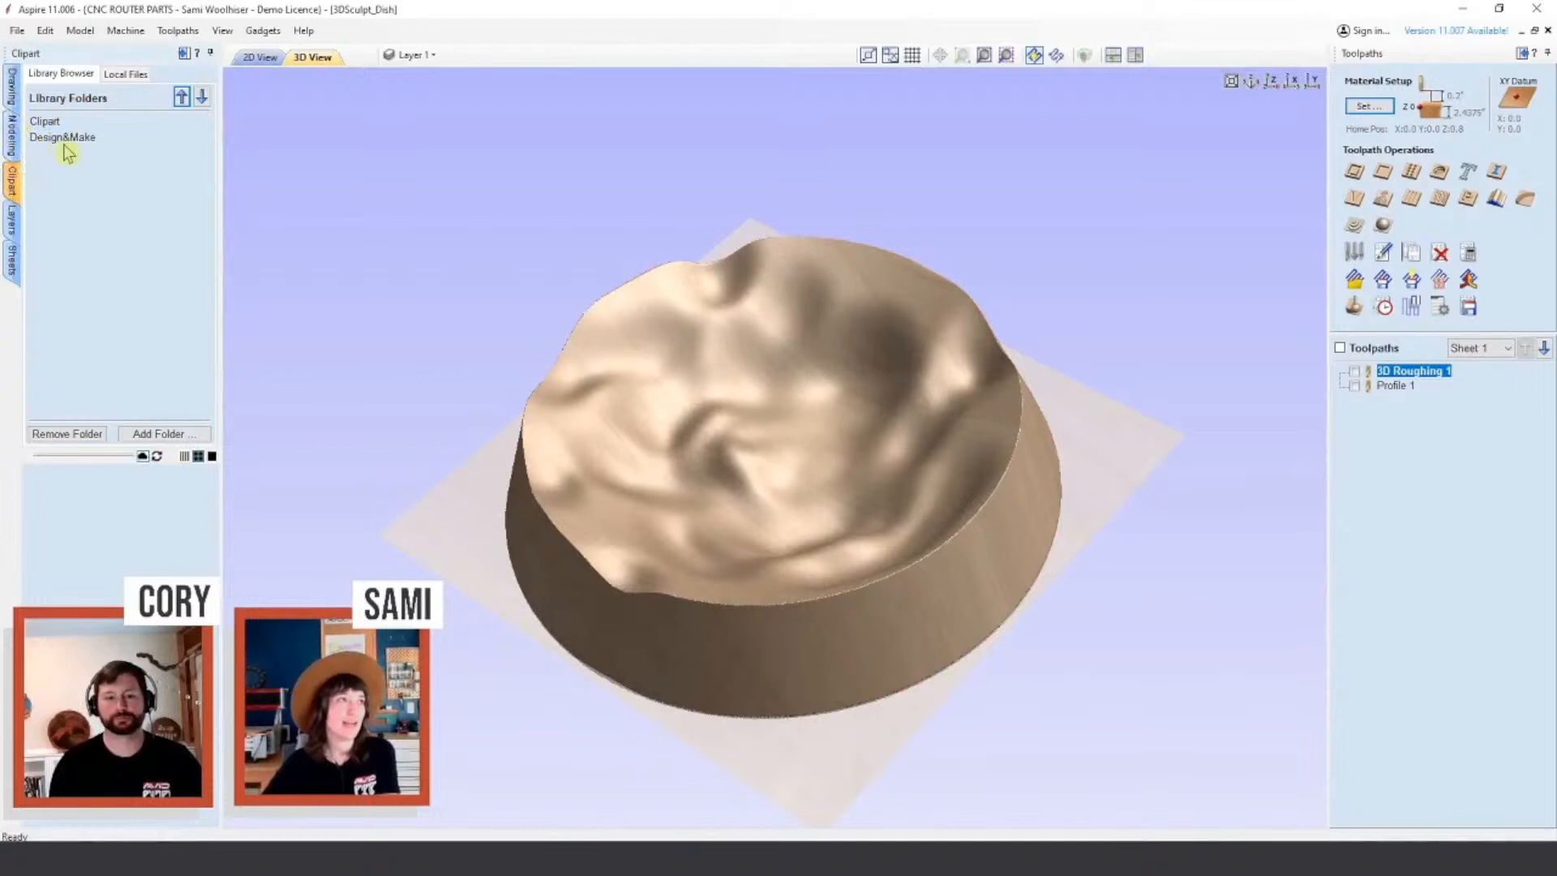
Step: In Aspire's 3DSculpt_Dish project, select Component 1 and open it for sculpting
left_click(13, 134)
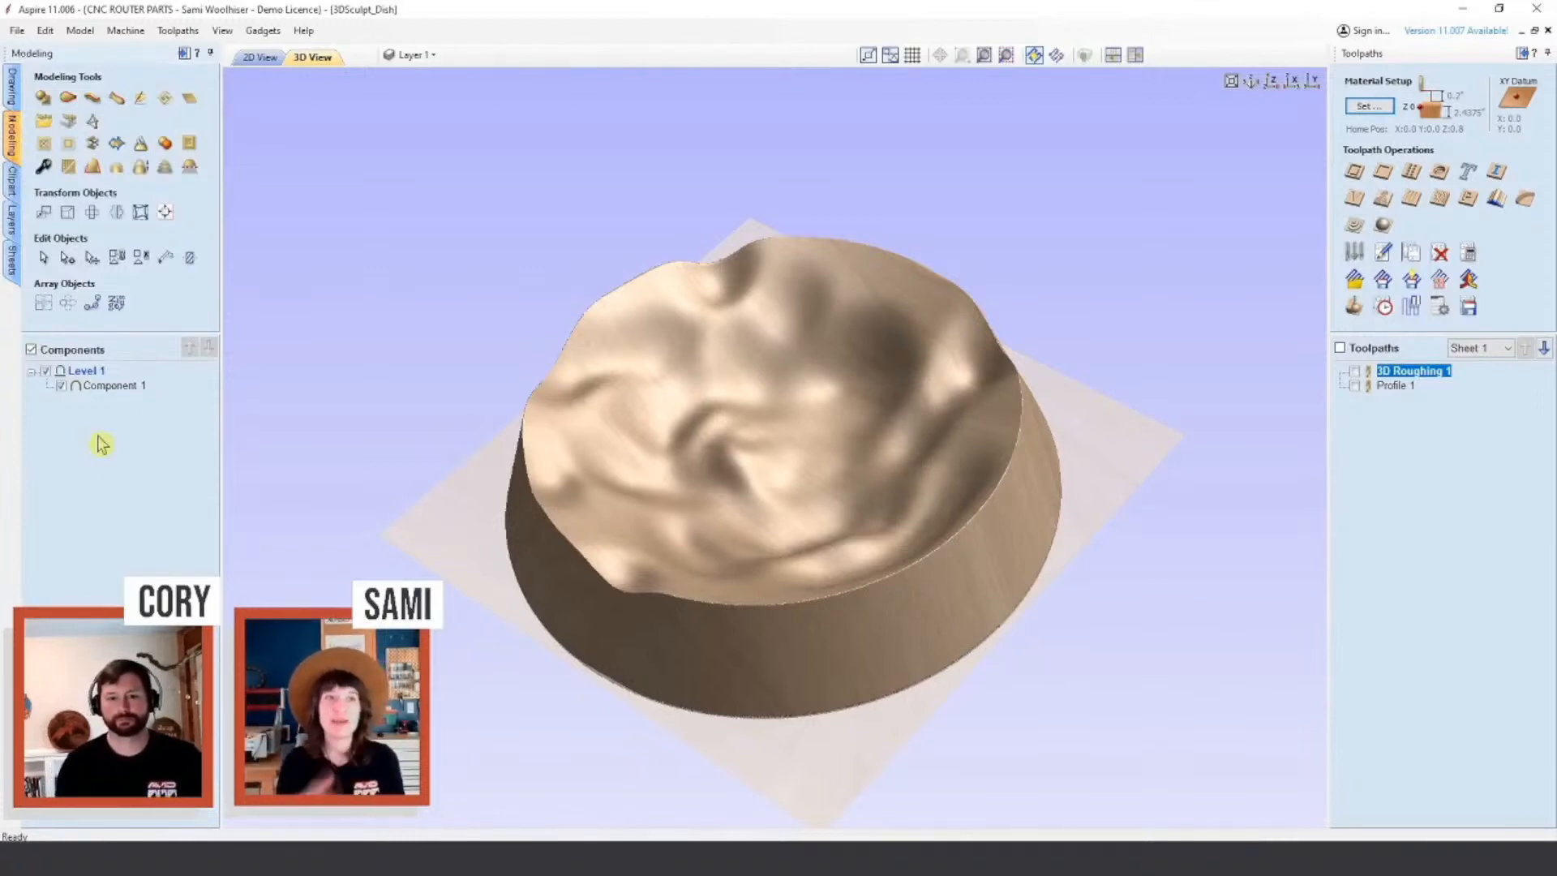
left_click(144, 101)
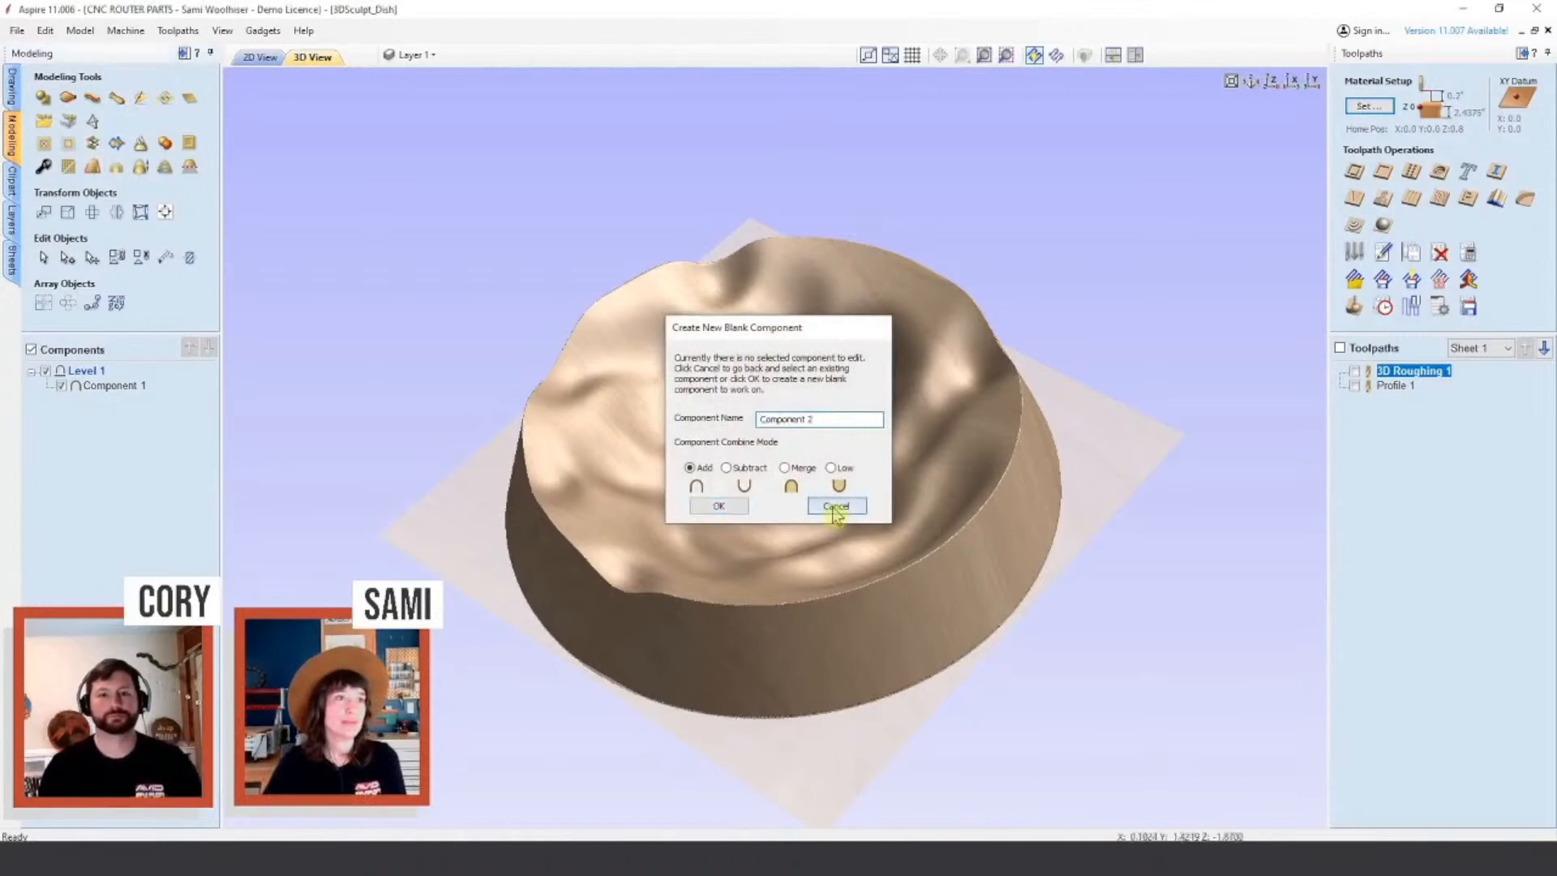
left_click(835, 506)
left_click(121, 386)
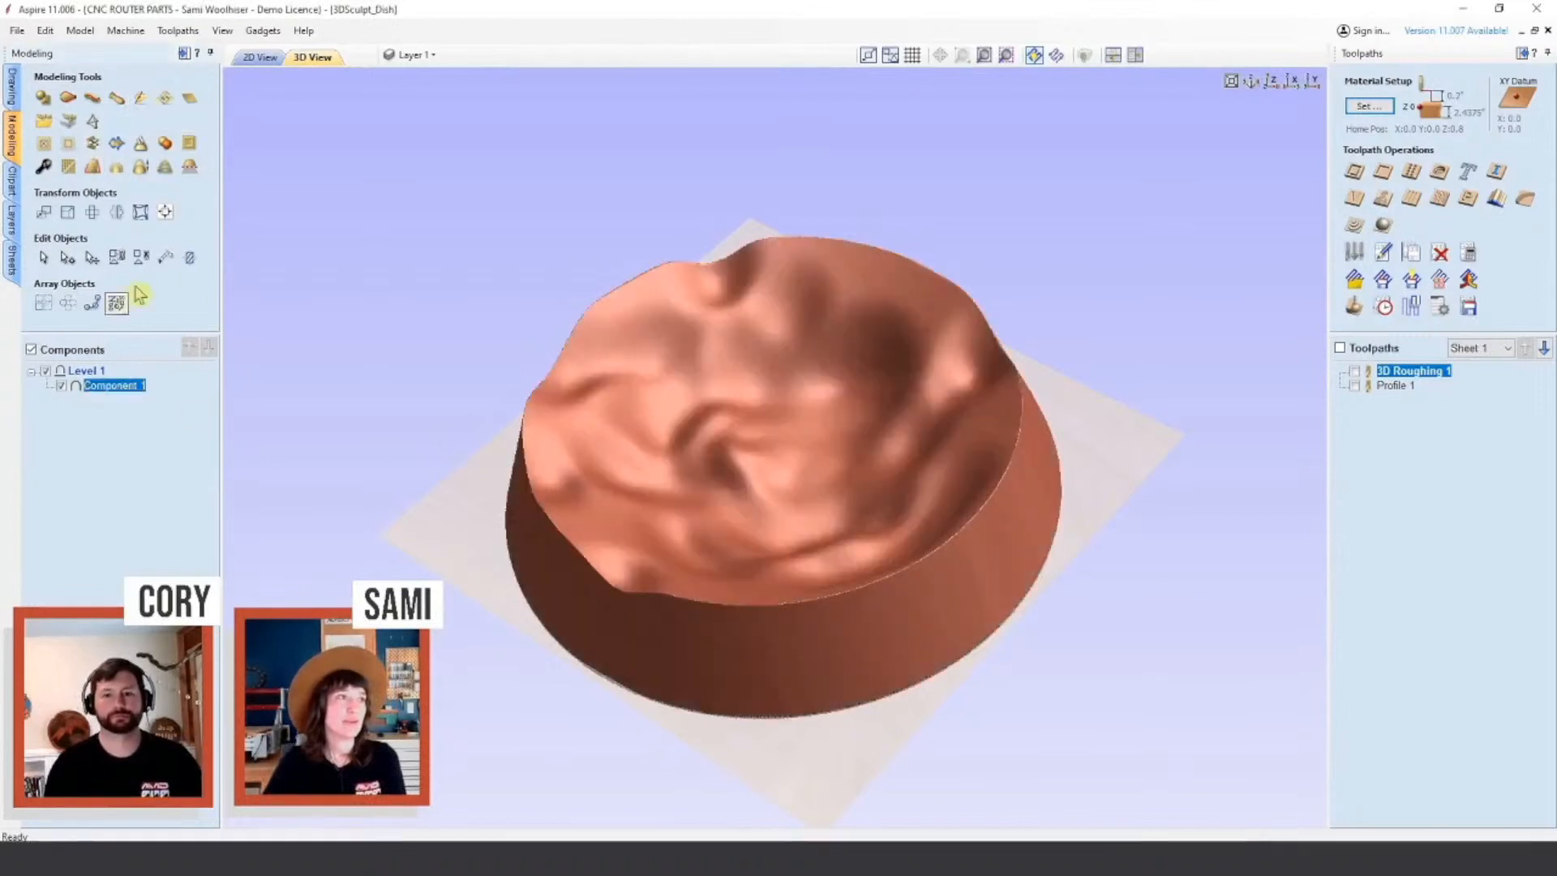
left_click(141, 100)
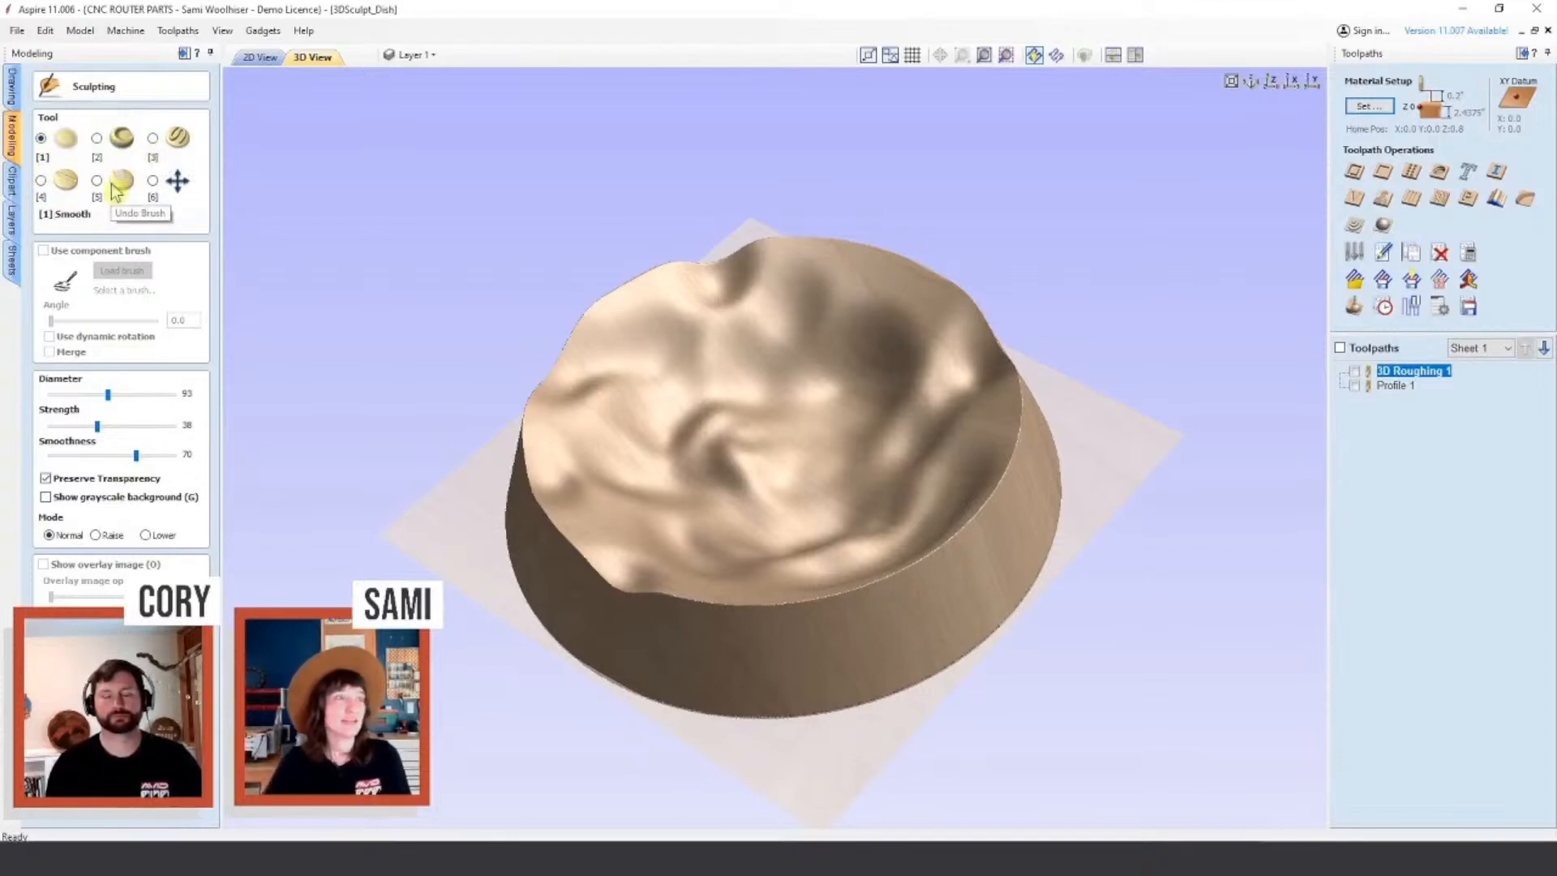
Step: Build up a peak near the dish's centre with the Deposit brush at diameter 225 and strength 80, plus a softer mound beside it at strength 25
left_click(153, 139)
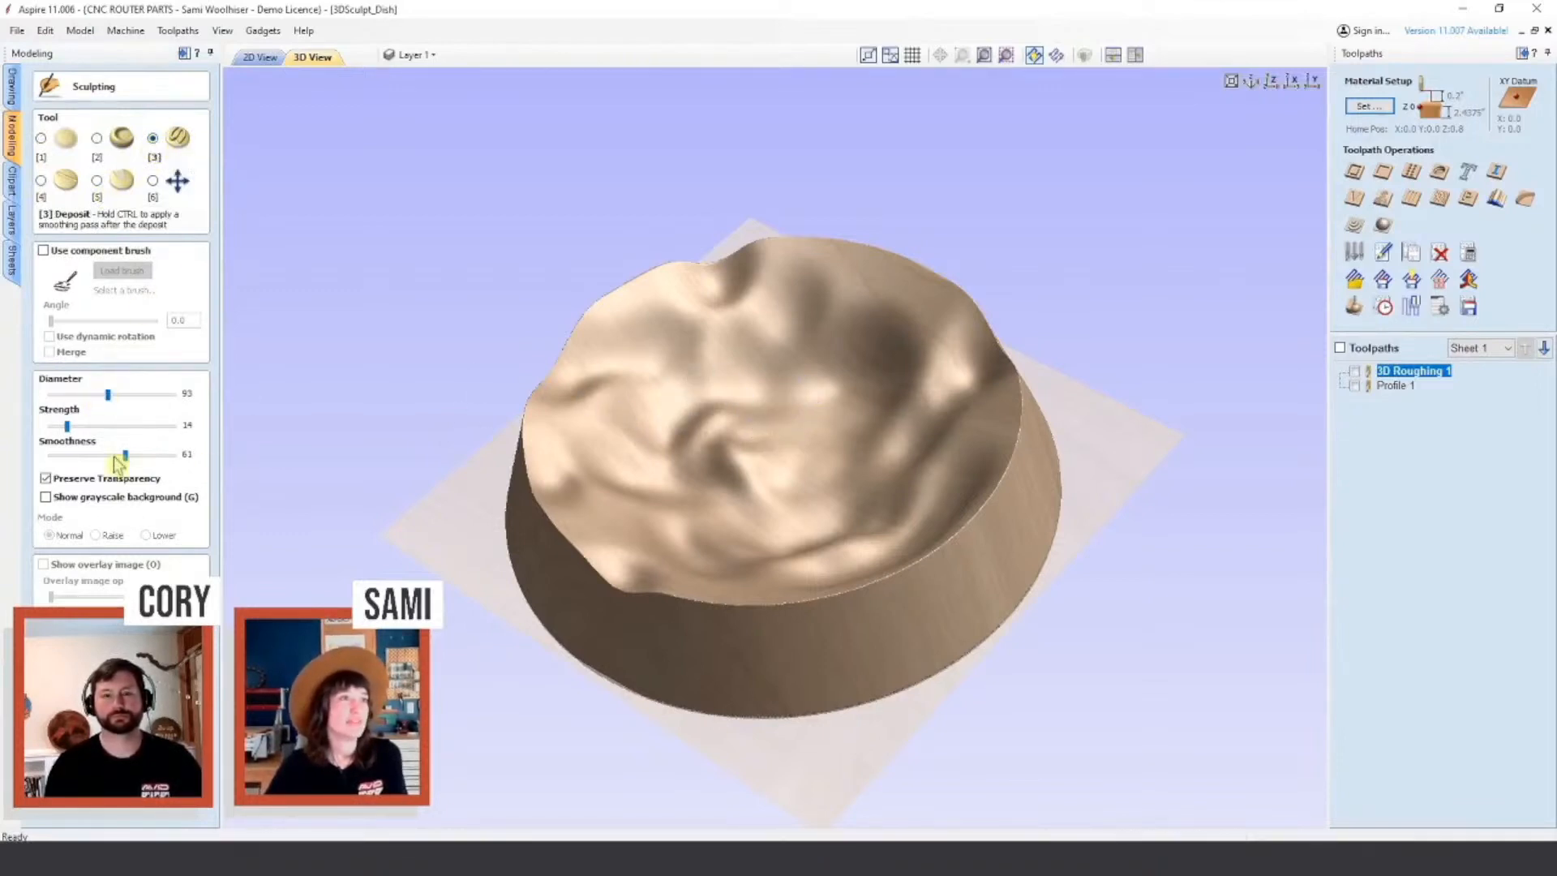
left_click_drag(150, 403, 153, 397)
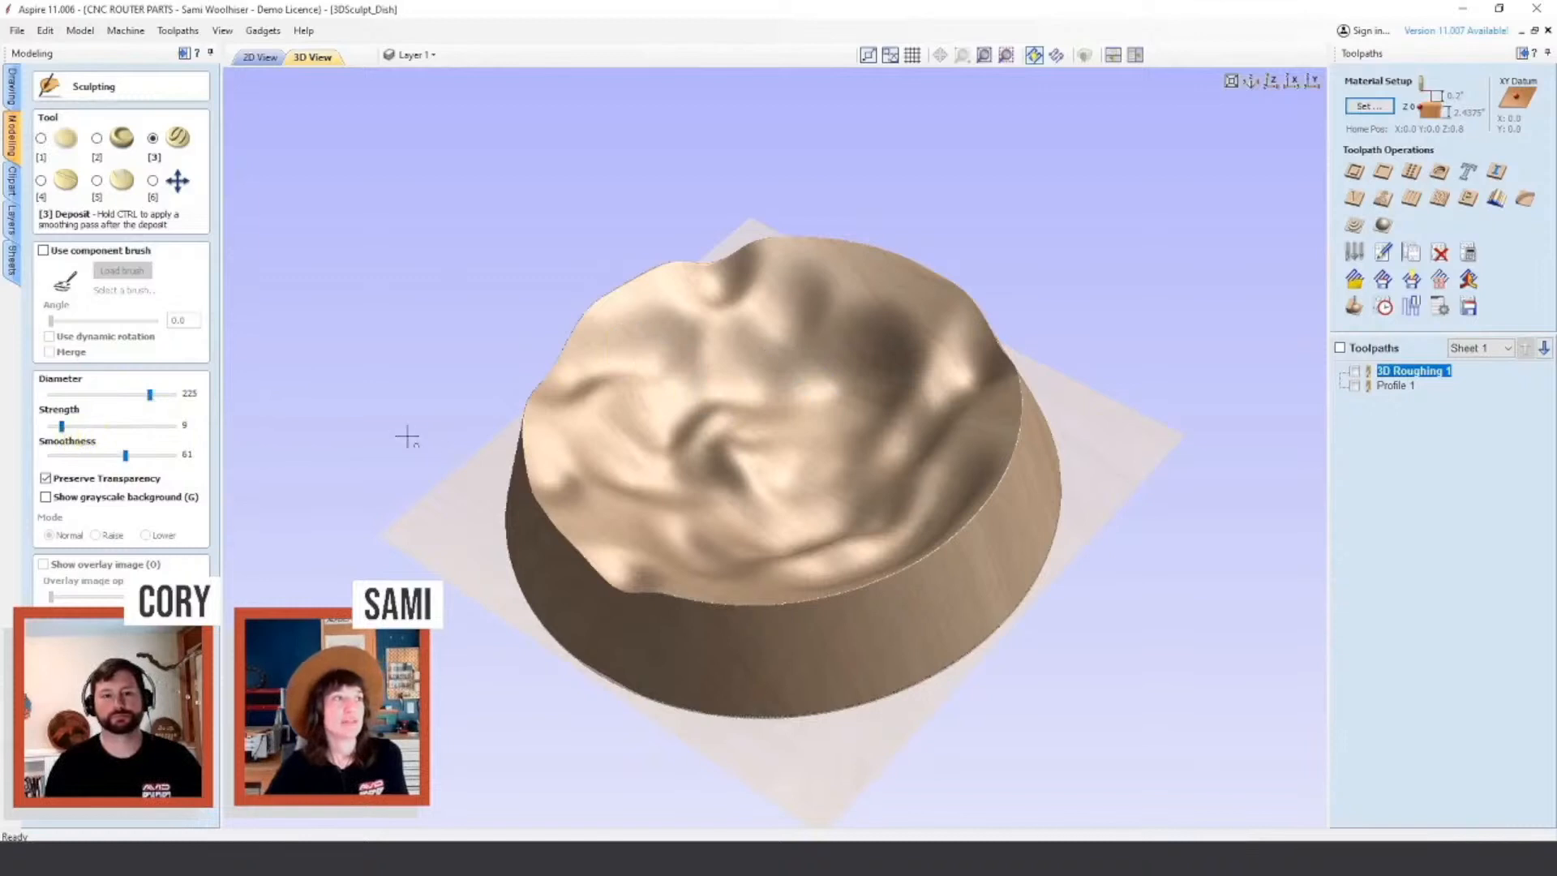
left_click_drag(742, 377, 763, 392)
left_click_drag(62, 425, 149, 426)
mouse_move(791, 377)
left_mouse_down()
mouse_move(809, 412)
mouse_move(819, 357)
mouse_move(799, 377)
left_mouse_up()
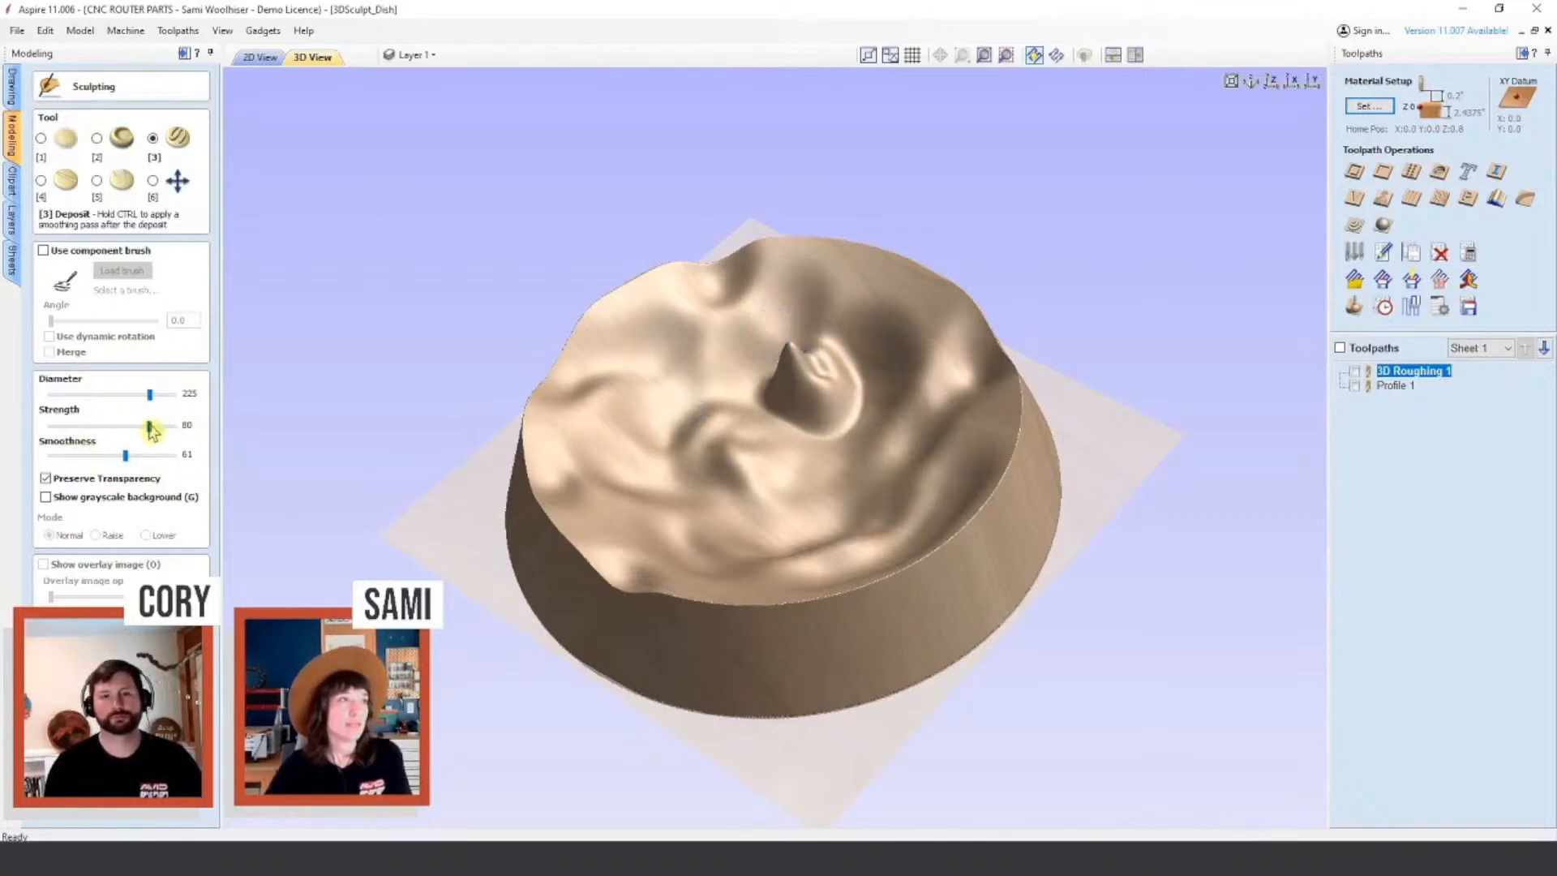
mouse_move(713, 405)
left_mouse_down()
mouse_move(713, 379)
mouse_move(737, 406)
mouse_move(740, 364)
mouse_move(750, 401)
left_mouse_up()
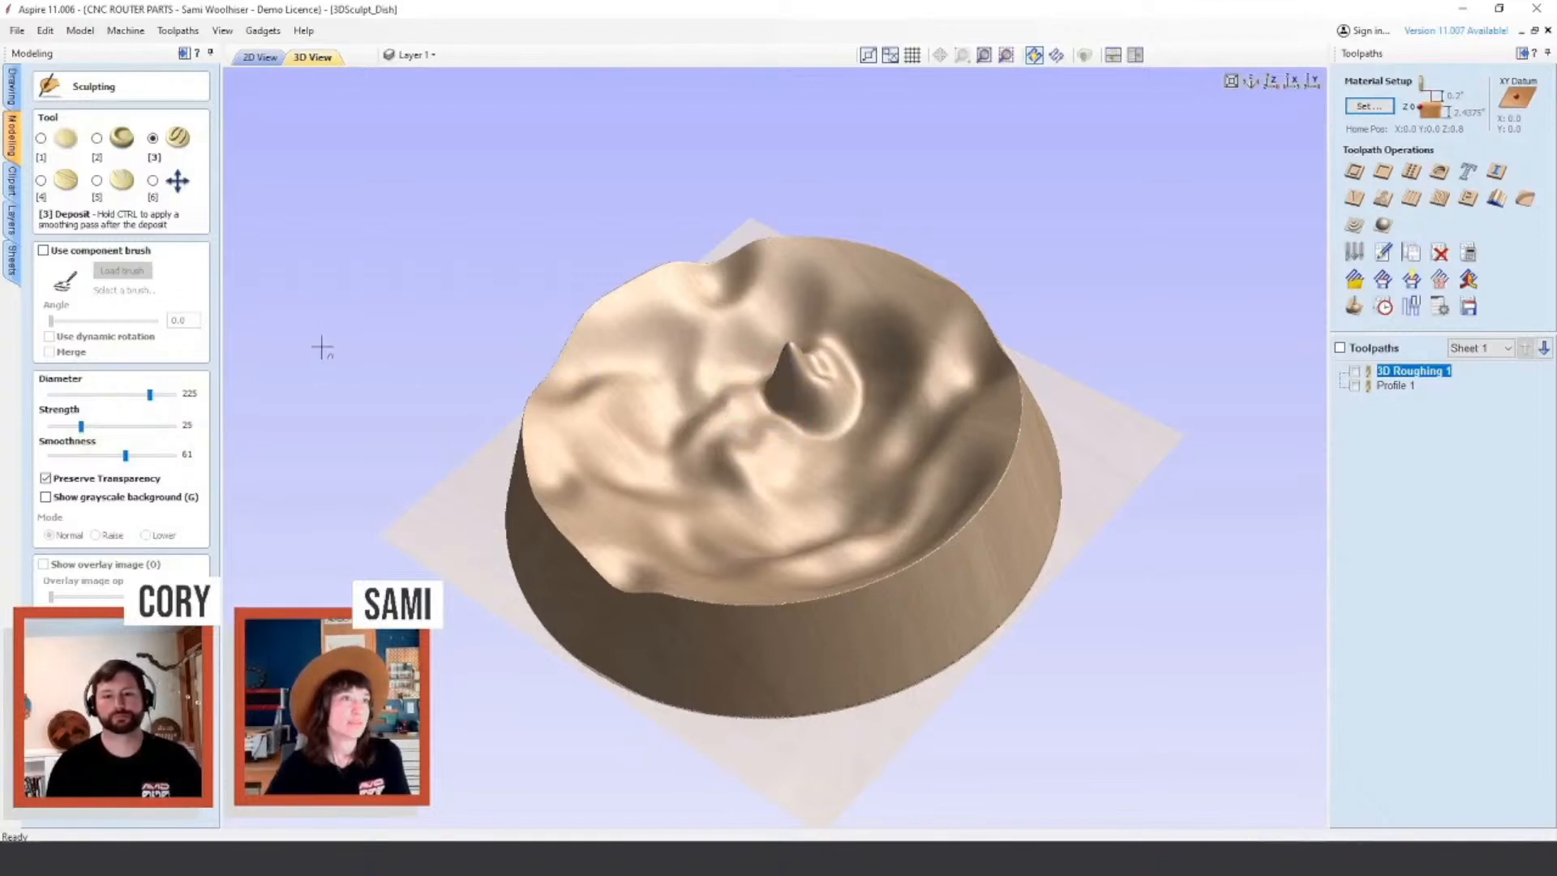
Step: Carve down the sharp peak near the dish's centre with the Remove brush and finish sculpting, keeping the changes
left_click(42, 181)
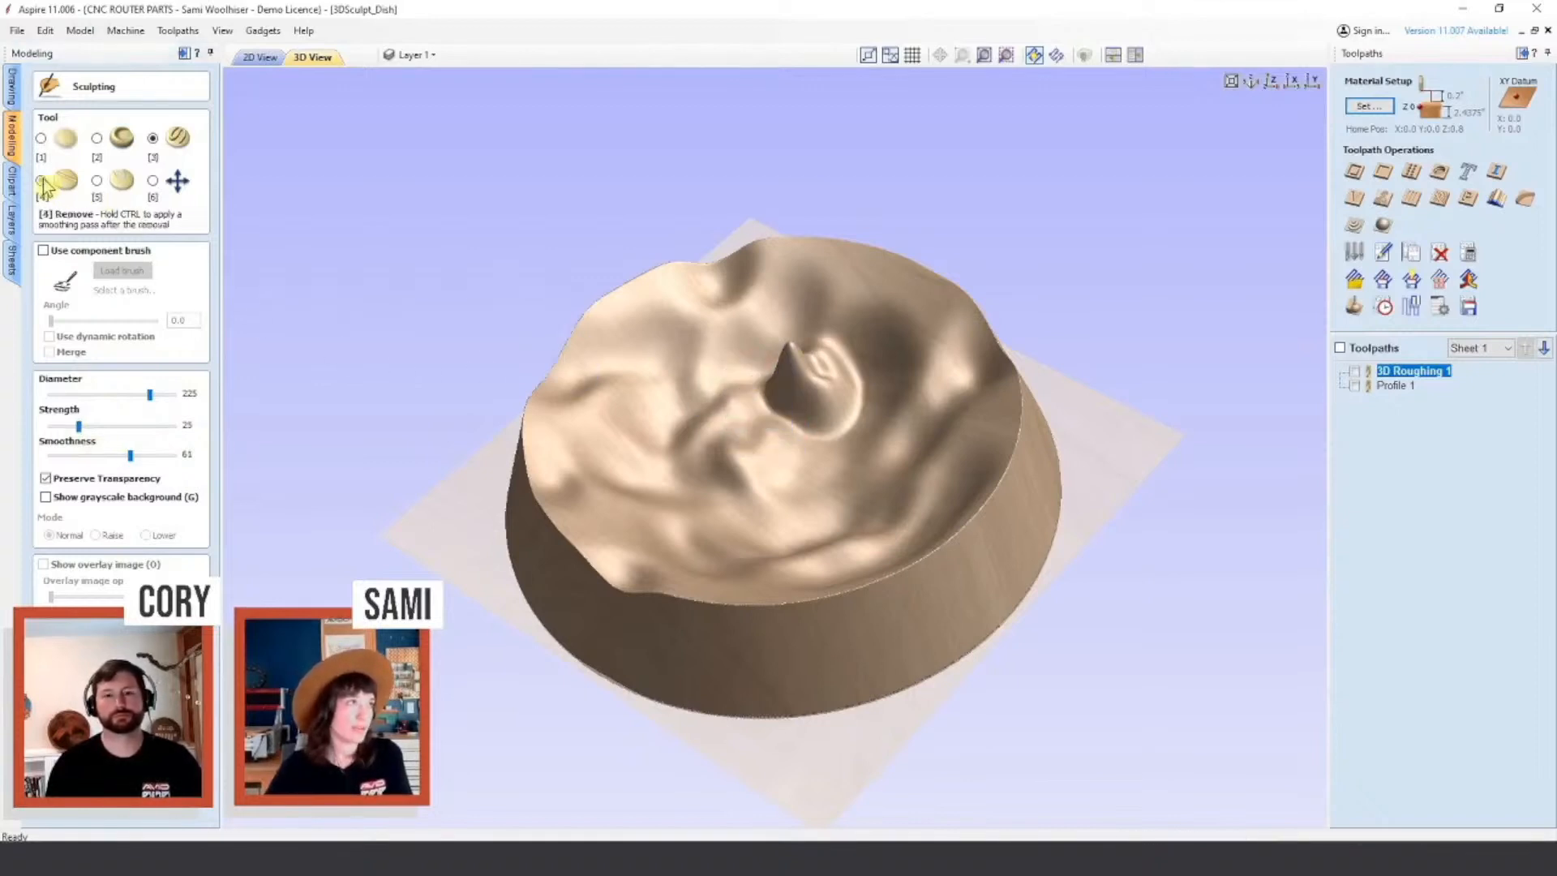
left_click_drag(791, 381, 802, 379)
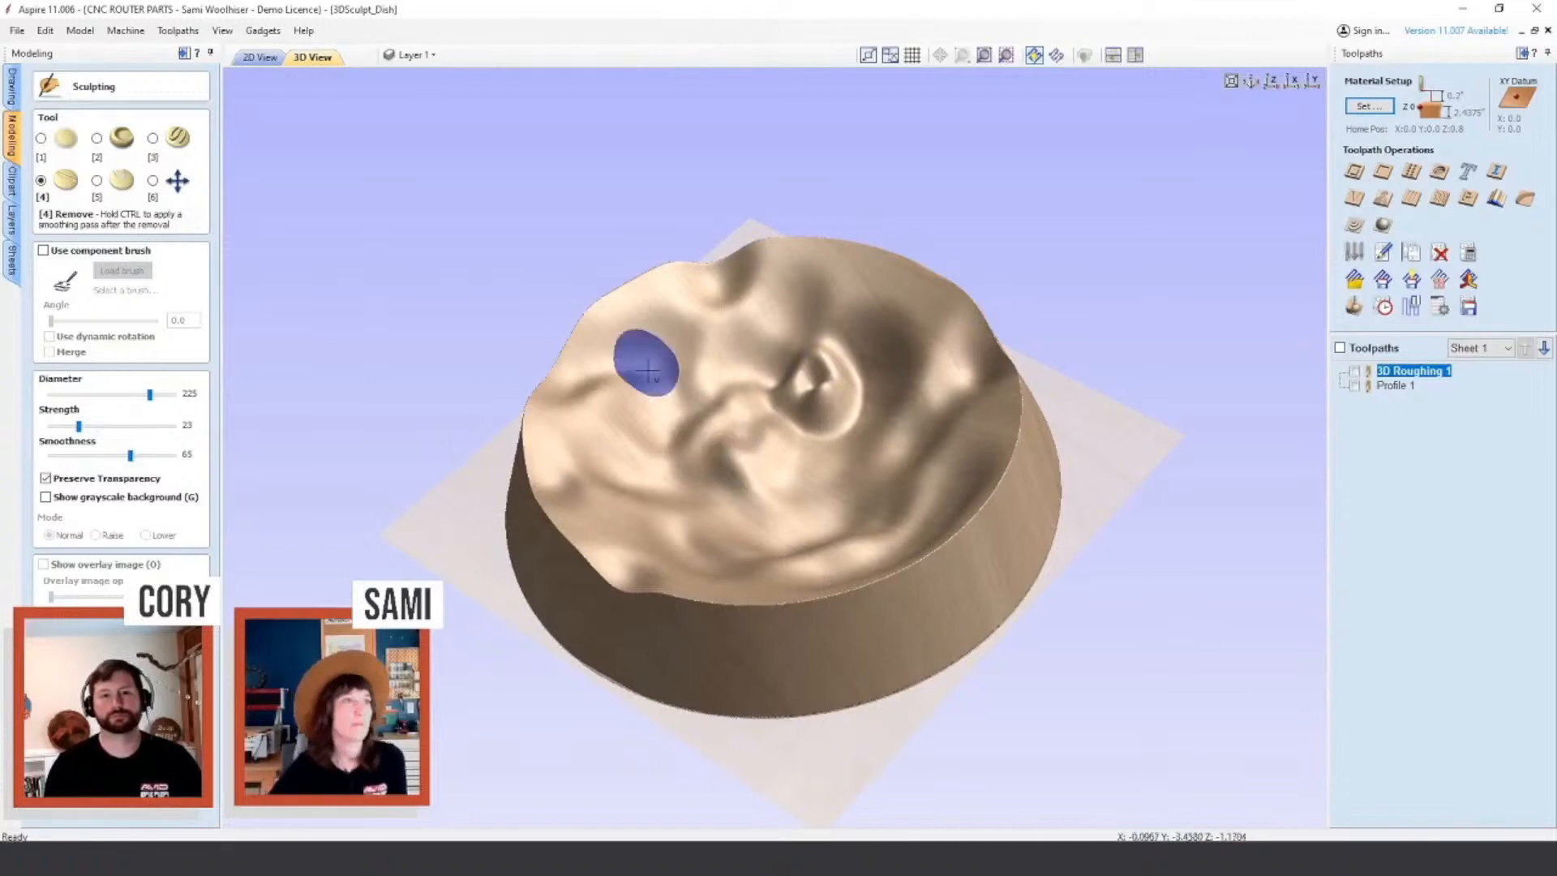
key("1")
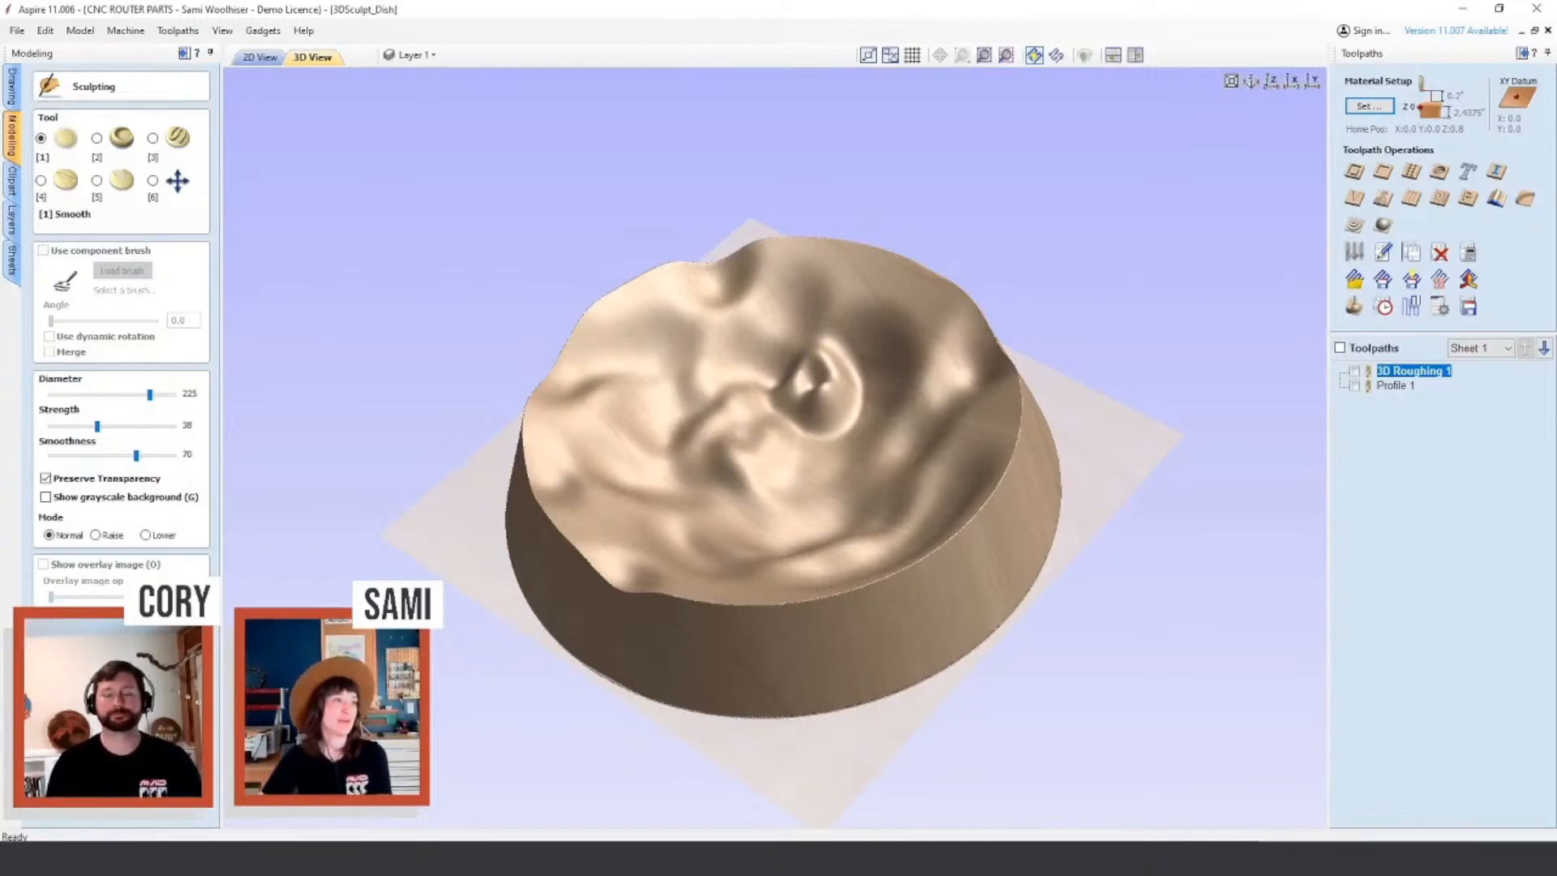
left_click(154, 697)
left_click(740, 470)
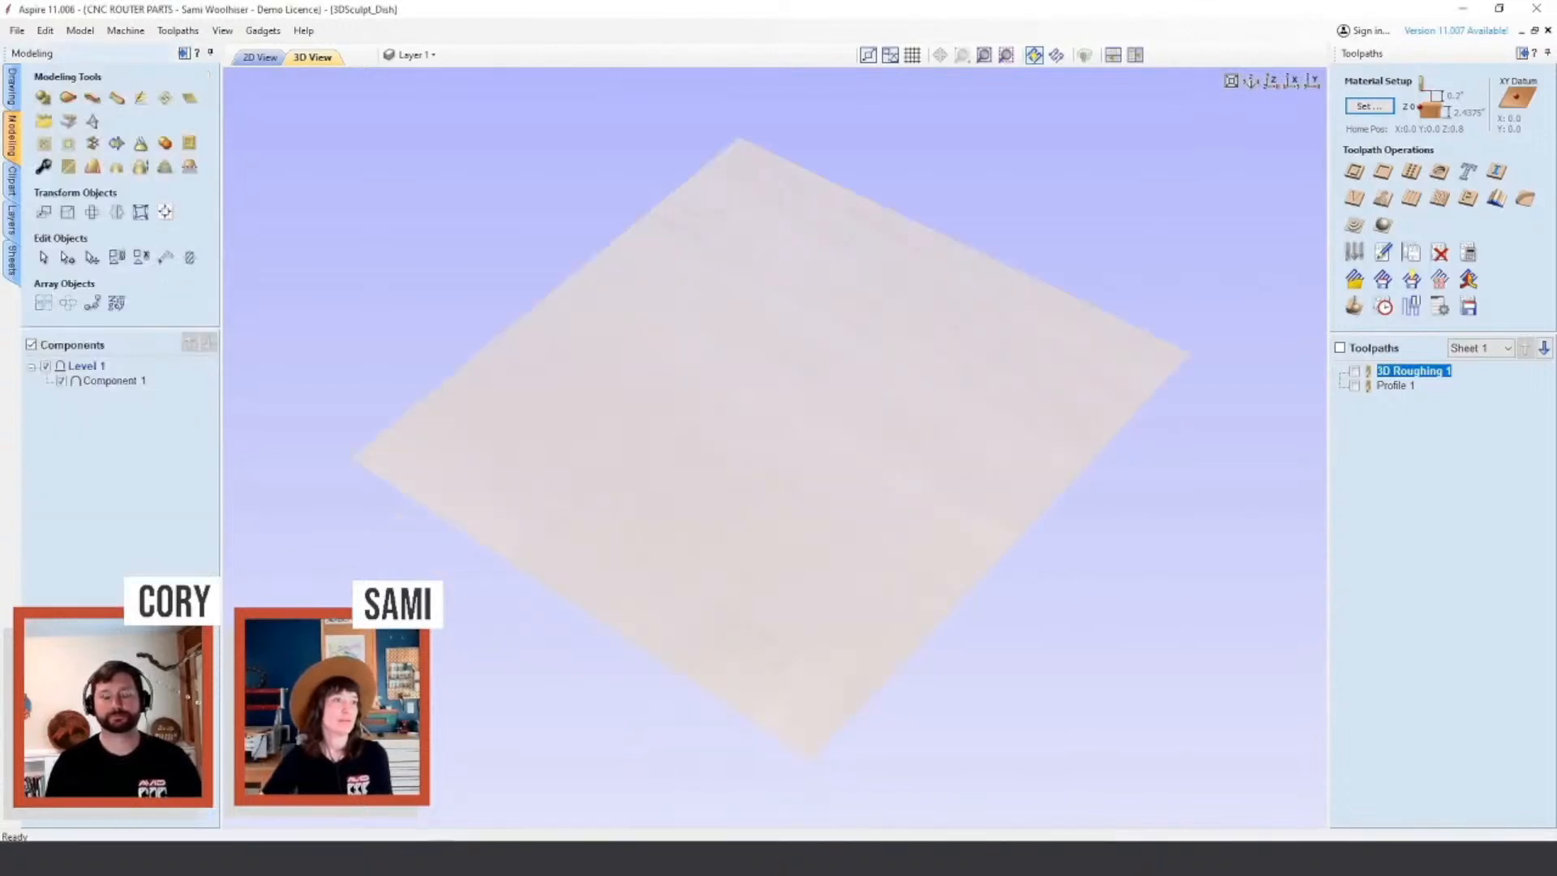
Step: Reset the material preview and simulate the 3D Roughing 1 toolpath on the dish's block
left_click_drag(805, 717, 849, 404)
left_click_drag(405, 689, 617, 702)
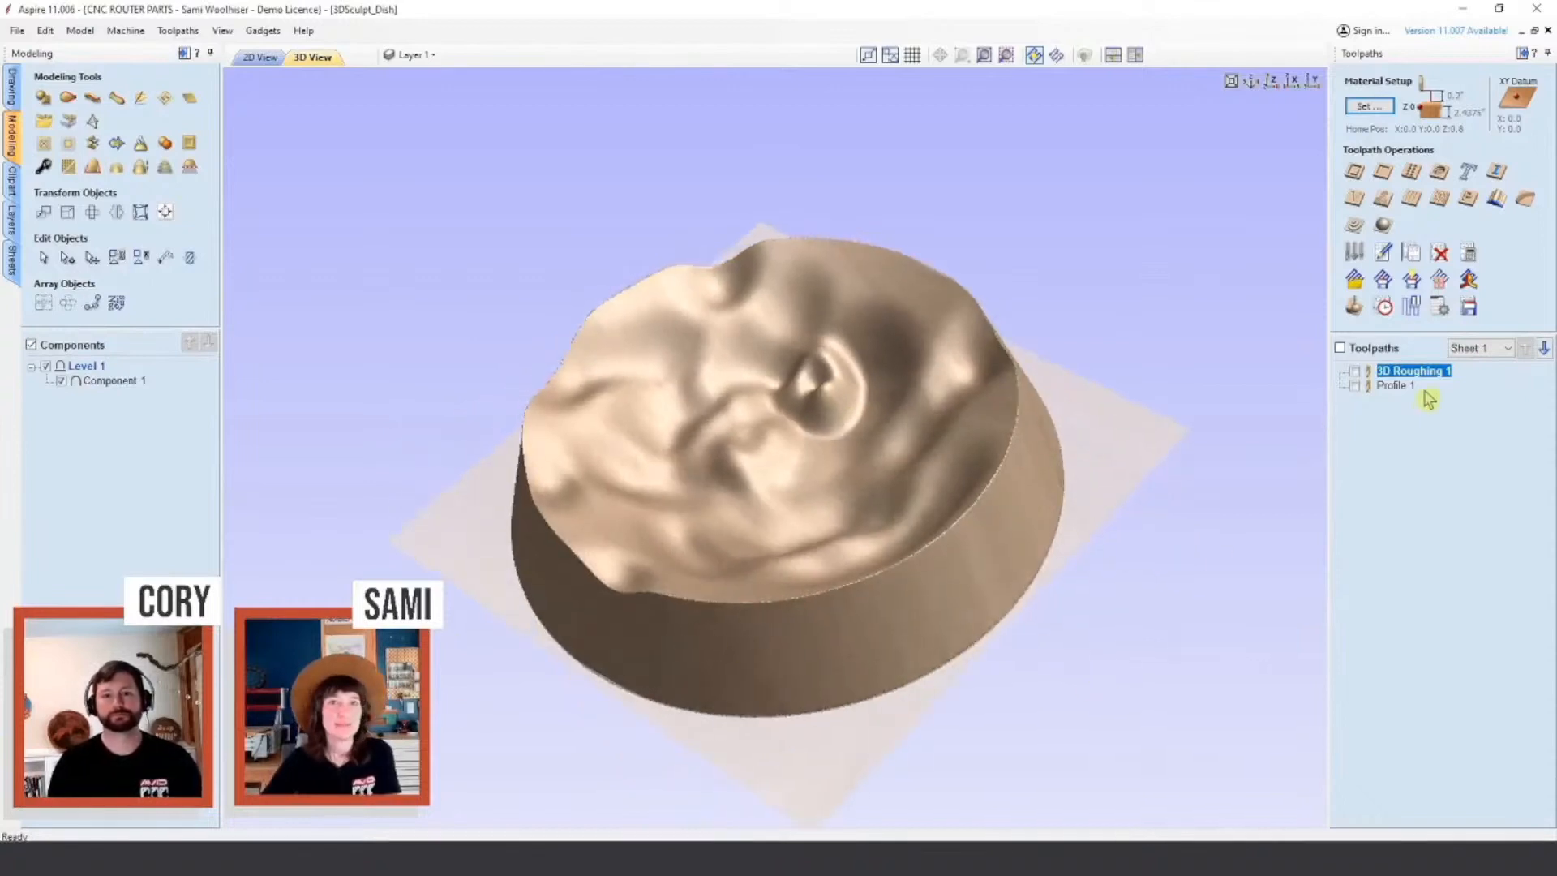
left_click(1356, 375)
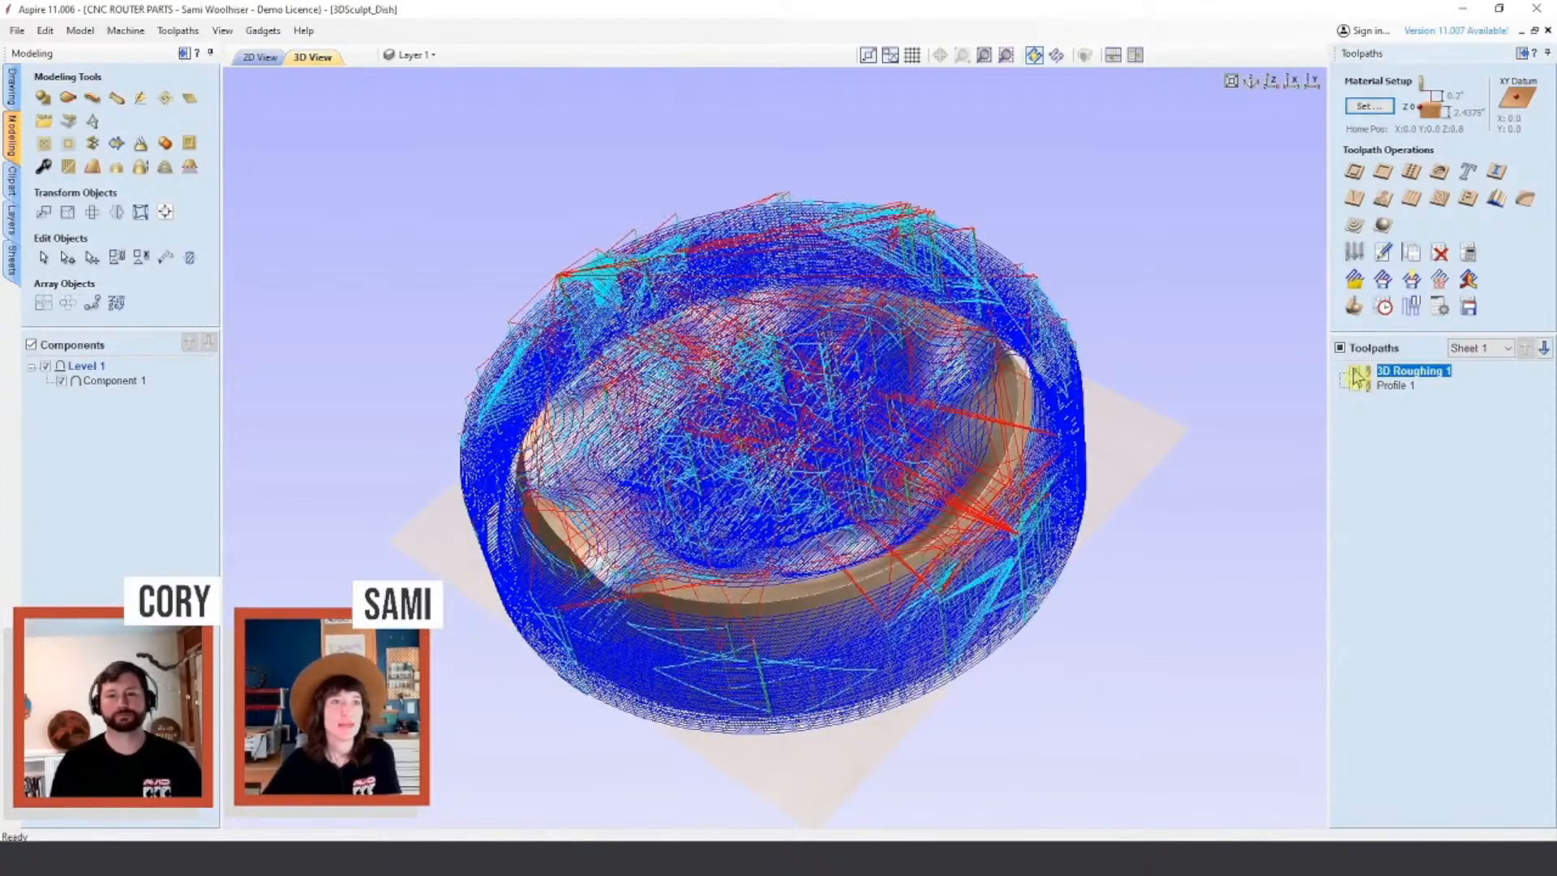
left_click(1355, 308)
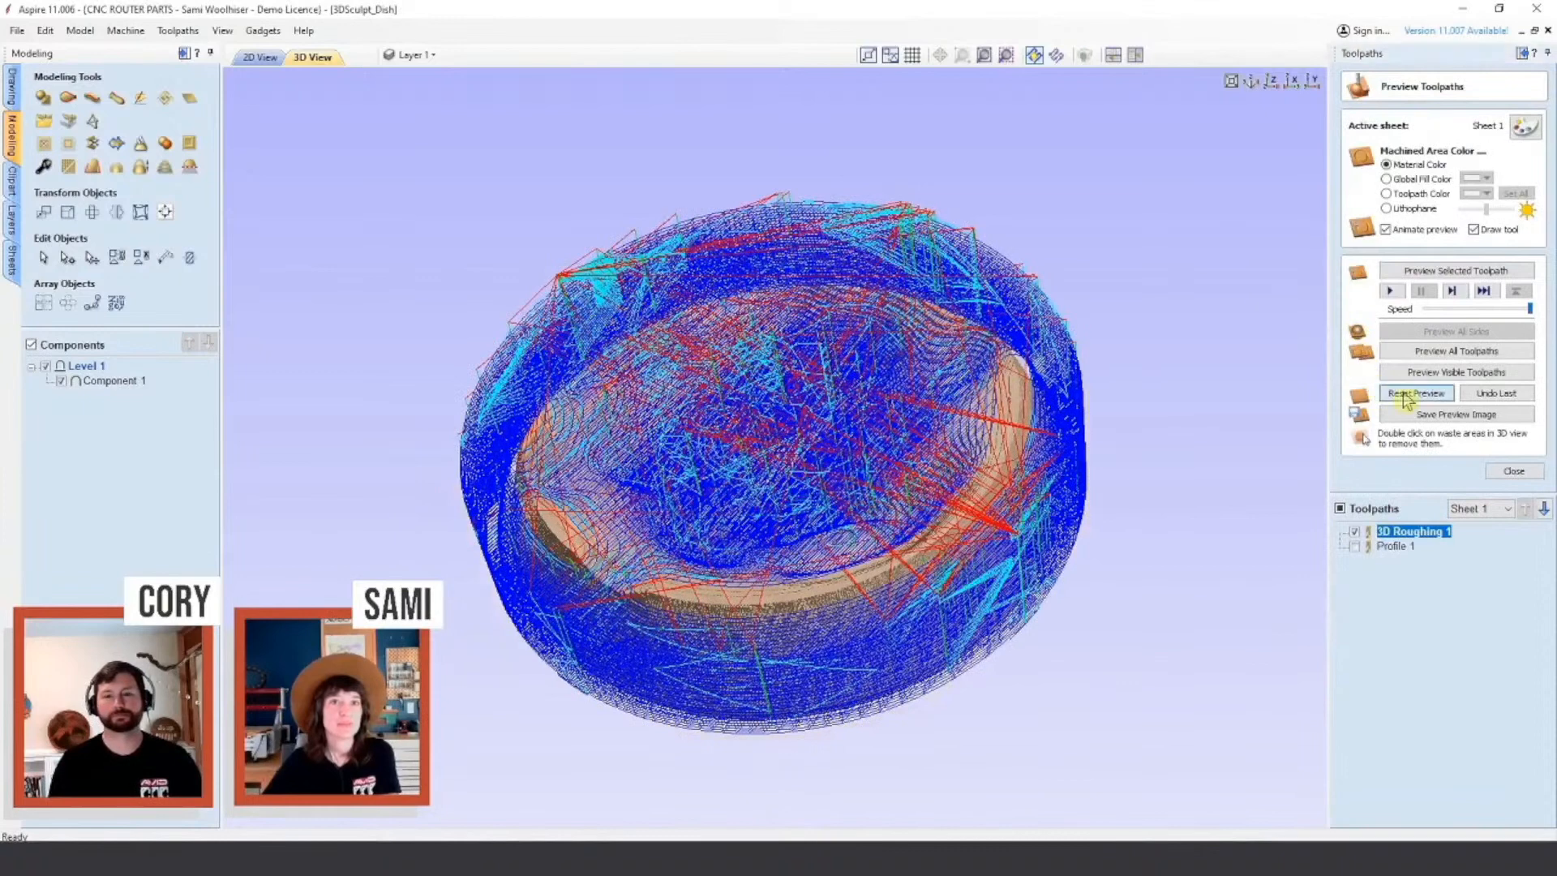
left_click(1447, 392)
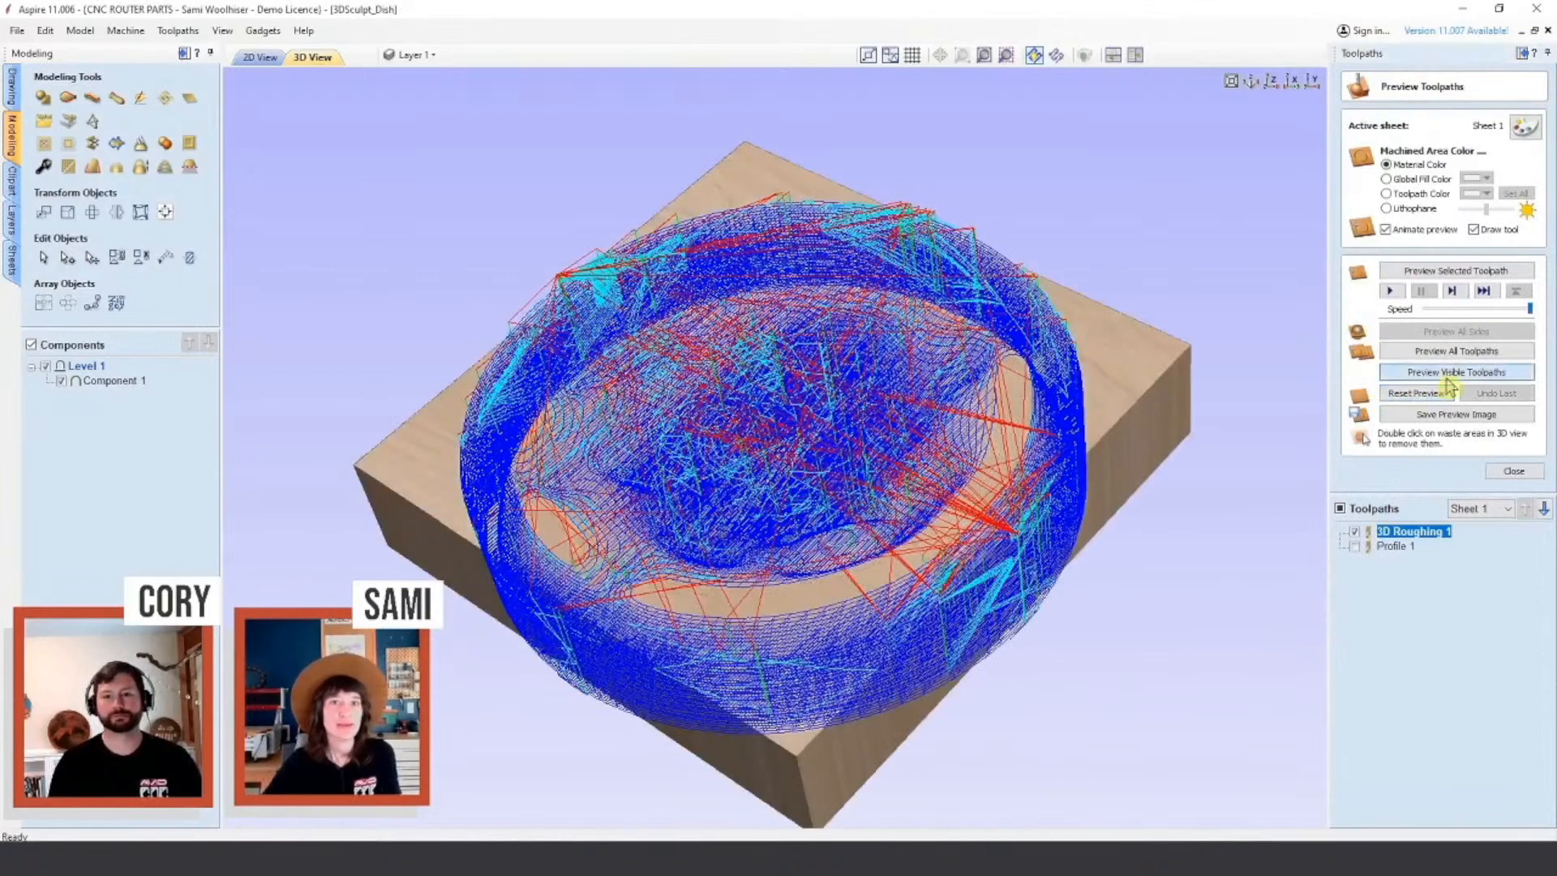
left_click(1448, 379)
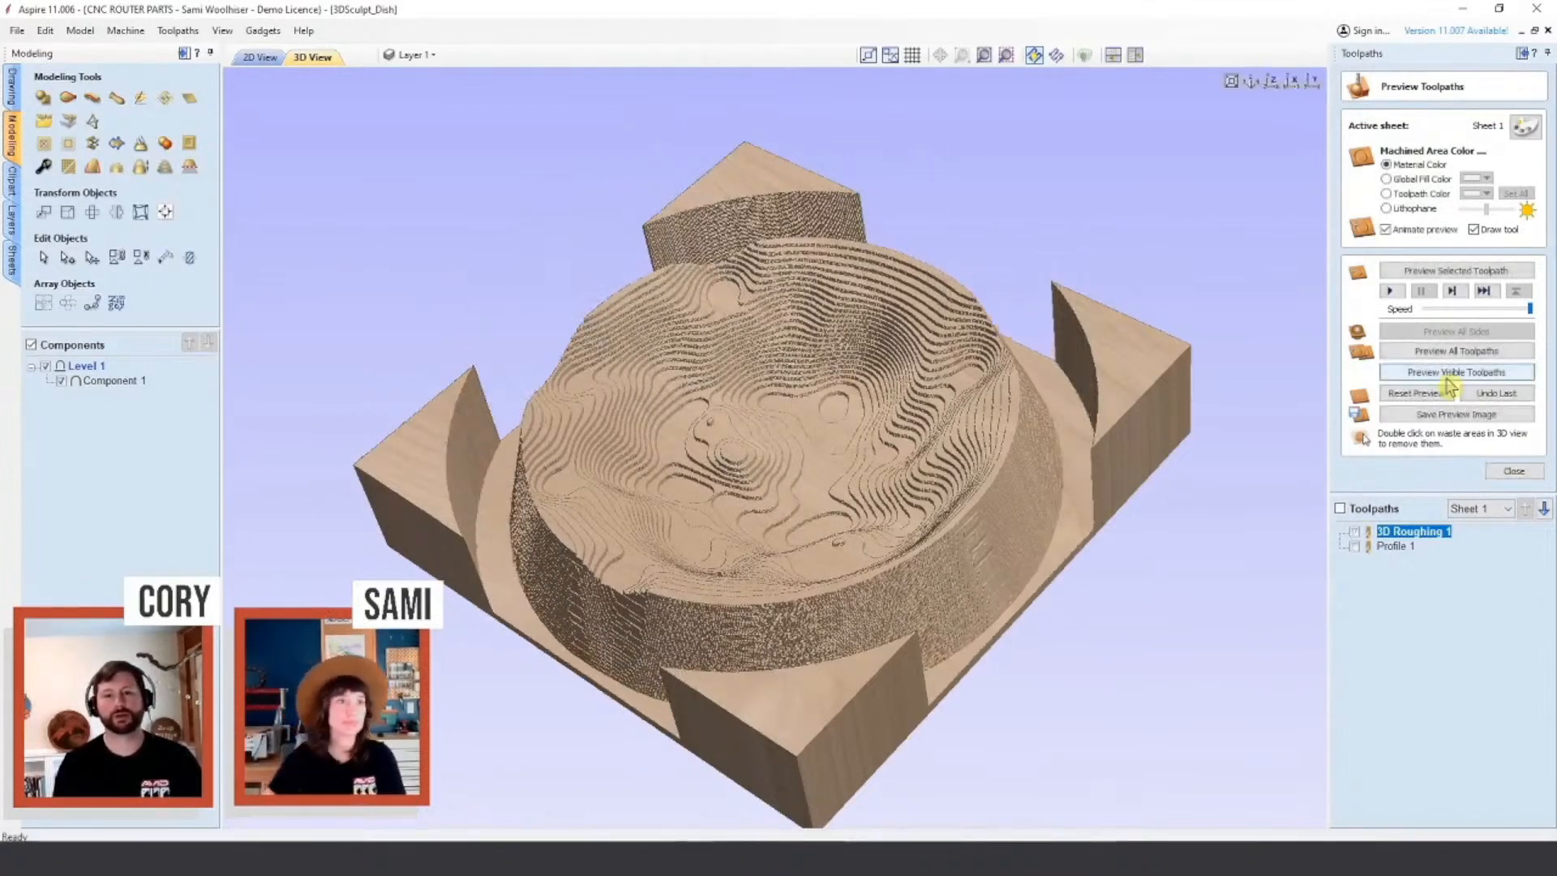
Step: Display the Profile 1 toolpath and simulate it to cut the roughed dish free from the block
left_click(1354, 546)
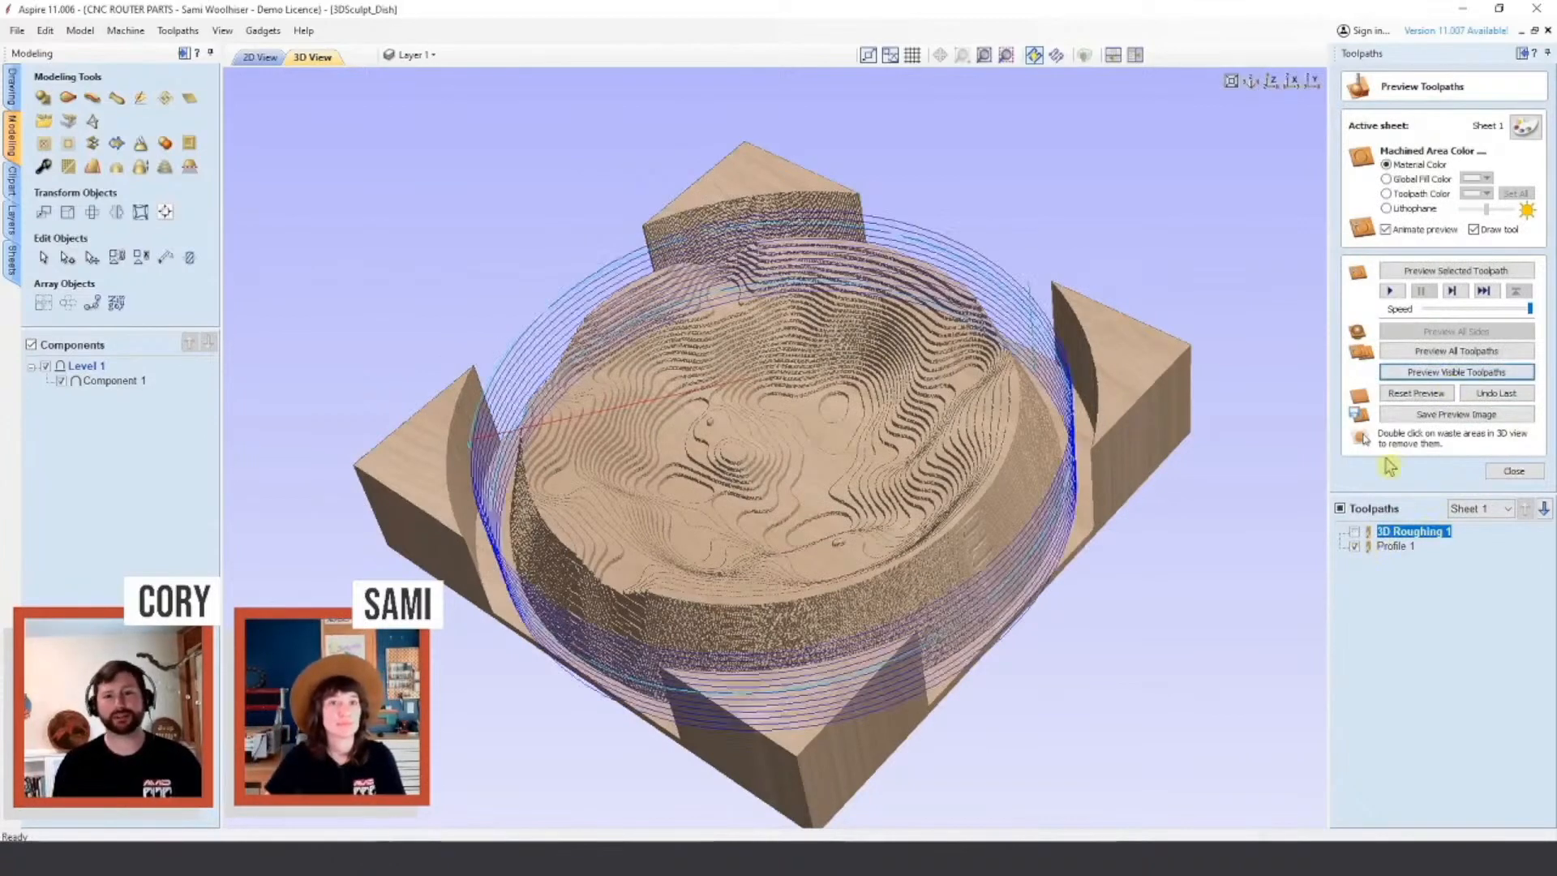
left_click(1435, 415)
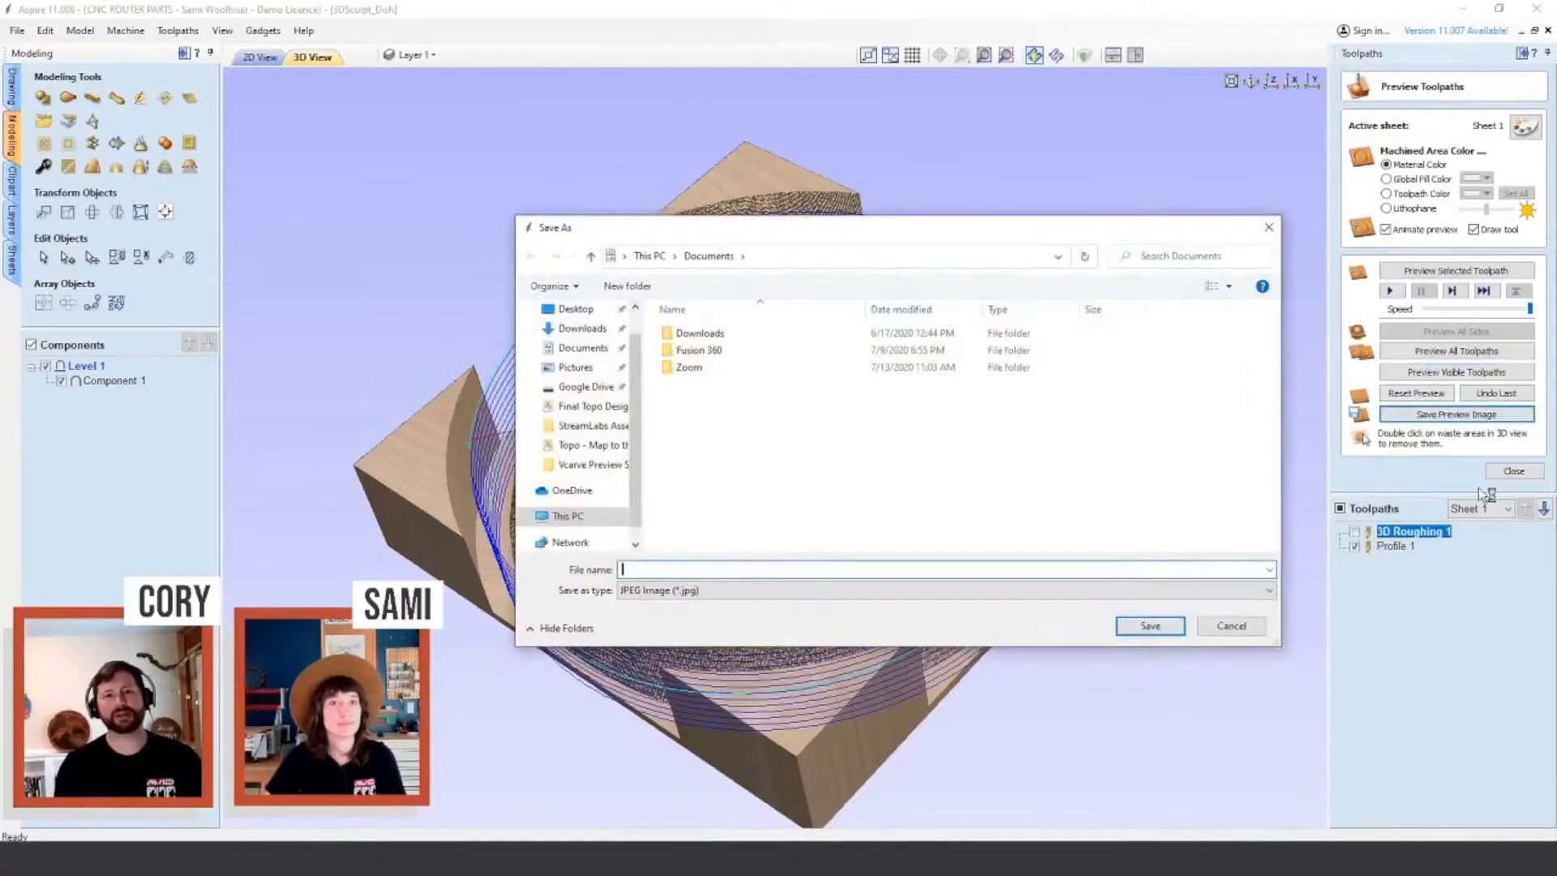
left_click(1229, 626)
left_click(1423, 375)
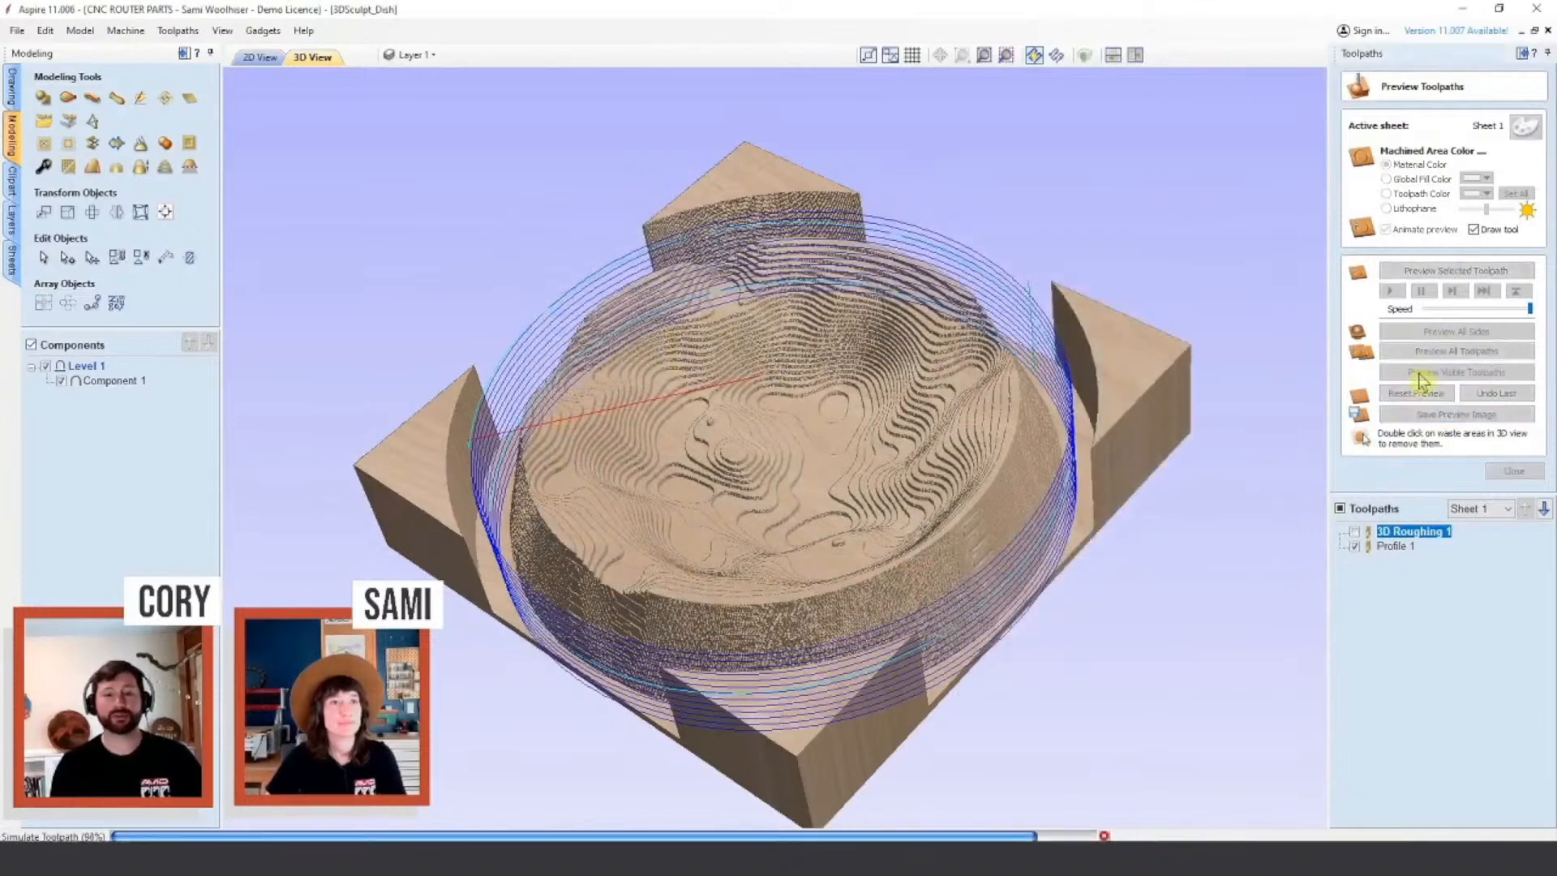
Step: Remove the four waste corner pieces around the dish from the preview and inspect its stepped surface from several sides
double_click(1172, 422)
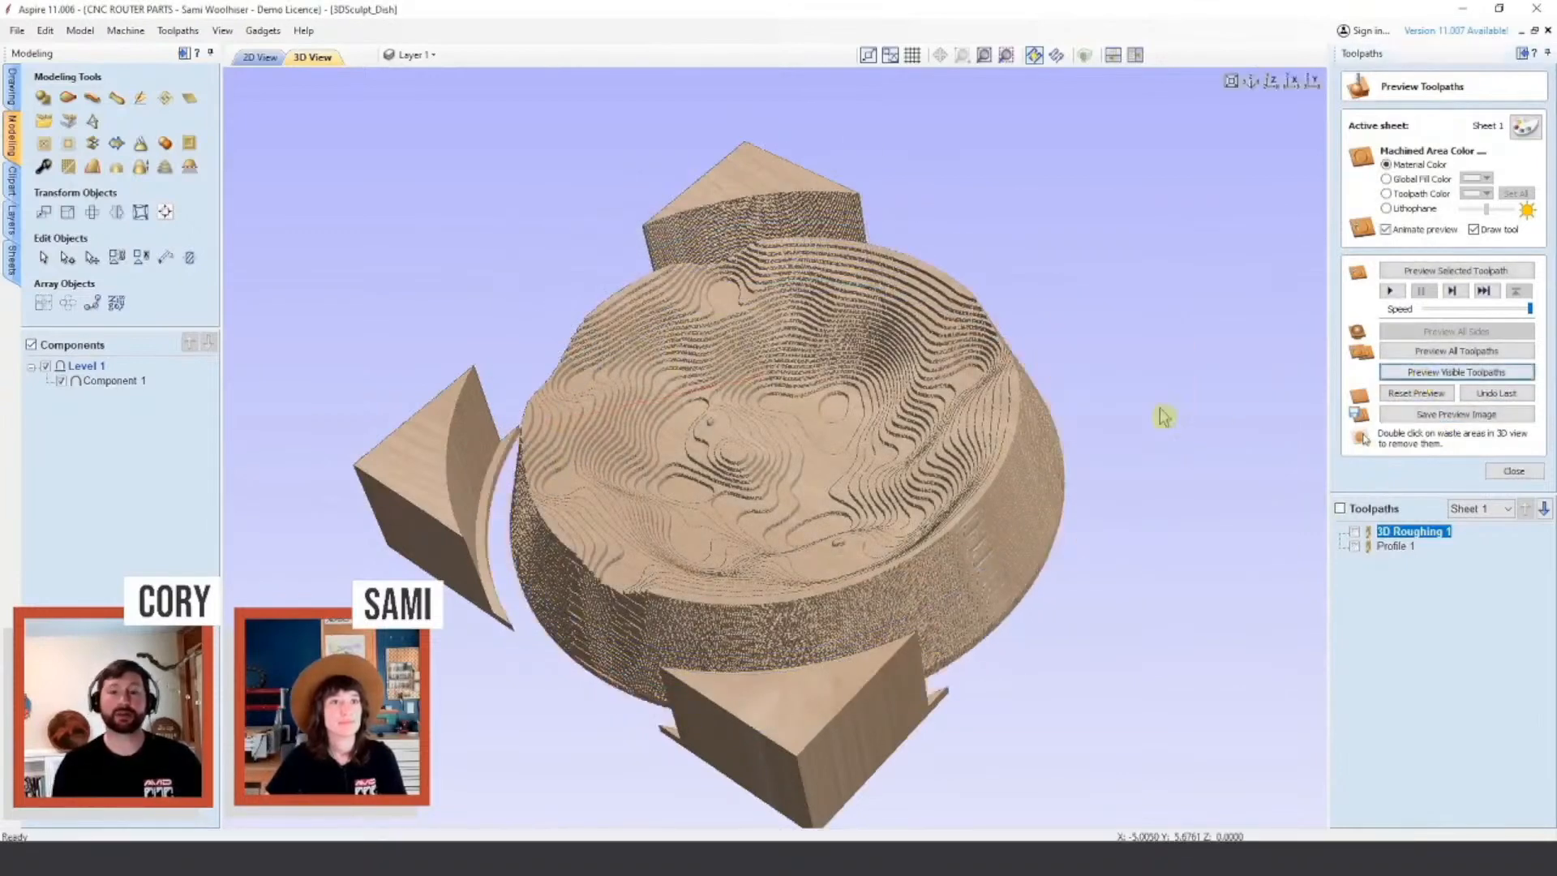
double_click(775, 213)
double_click(461, 466)
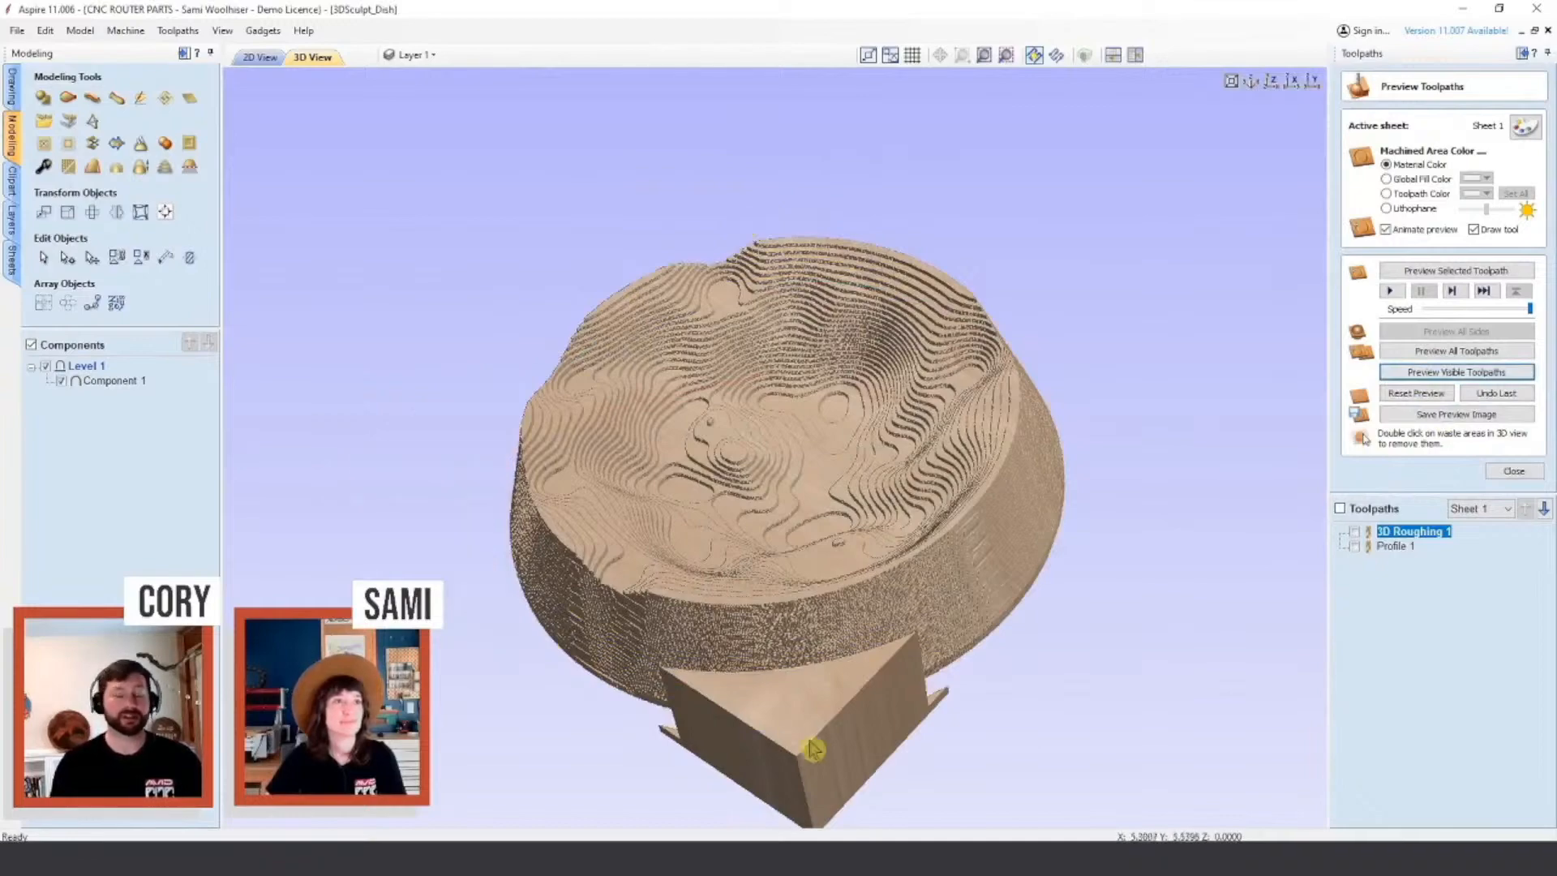
double_click(805, 739)
left_click_drag(595, 758, 686, 652)
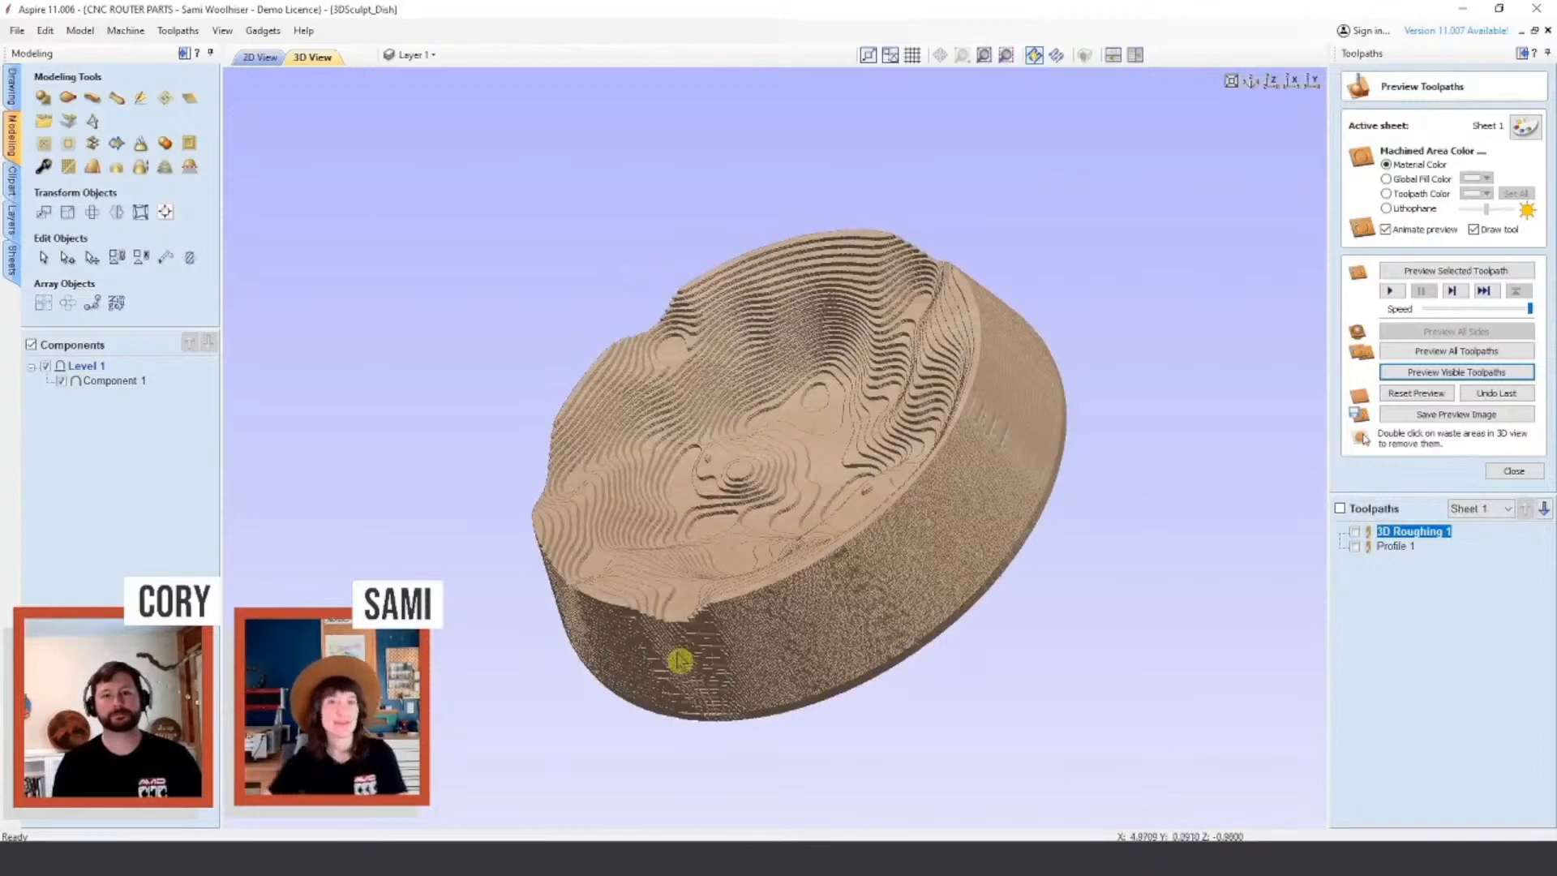
left_click_drag(1054, 649, 754, 373)
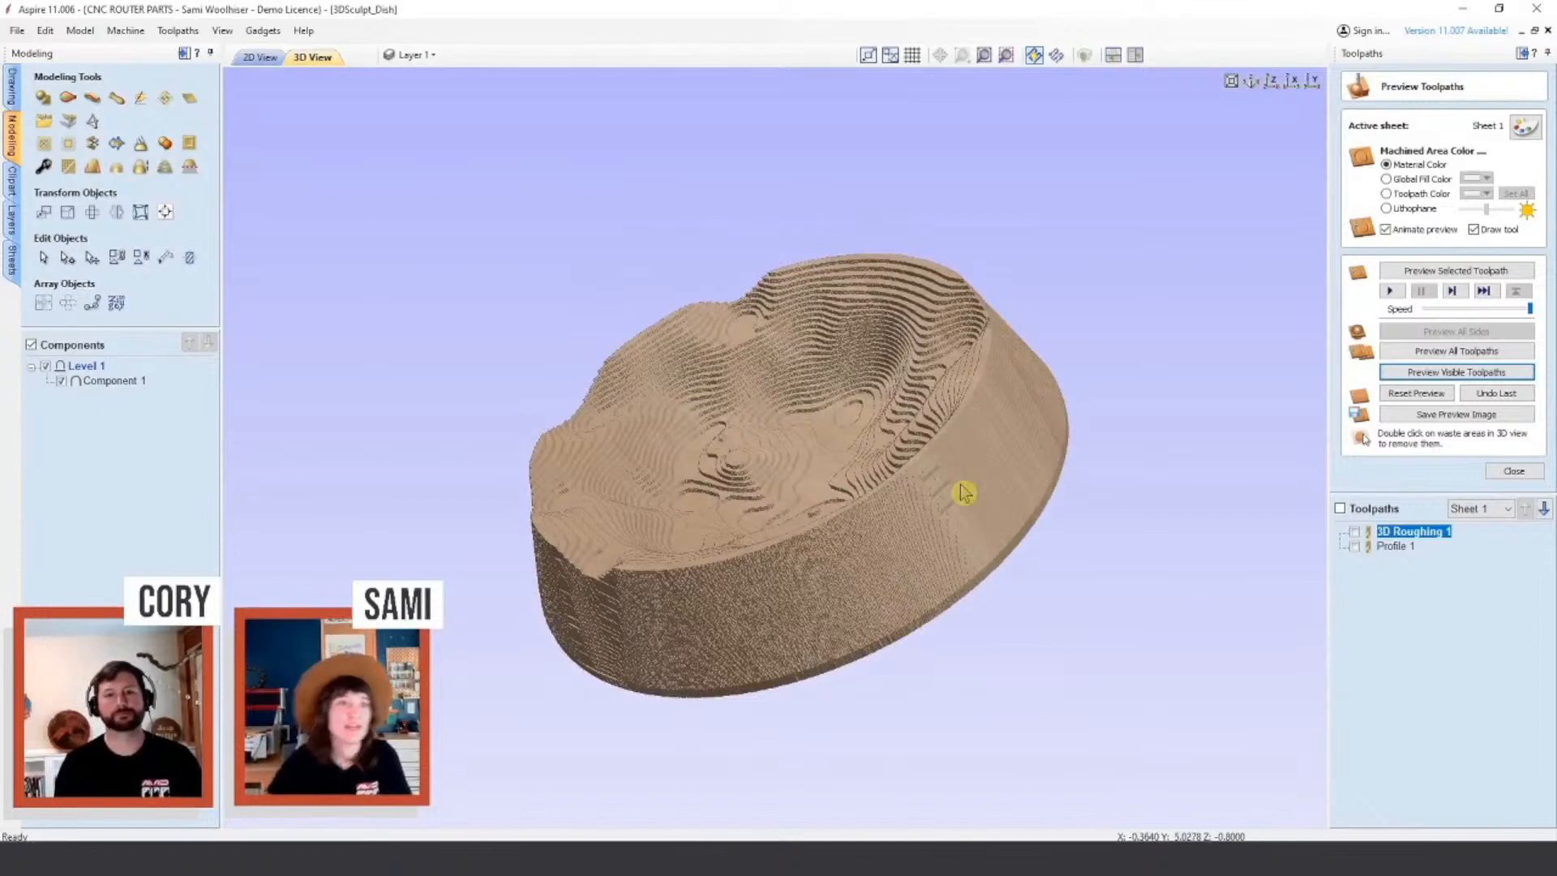
left_click_drag(465, 549, 921, 583)
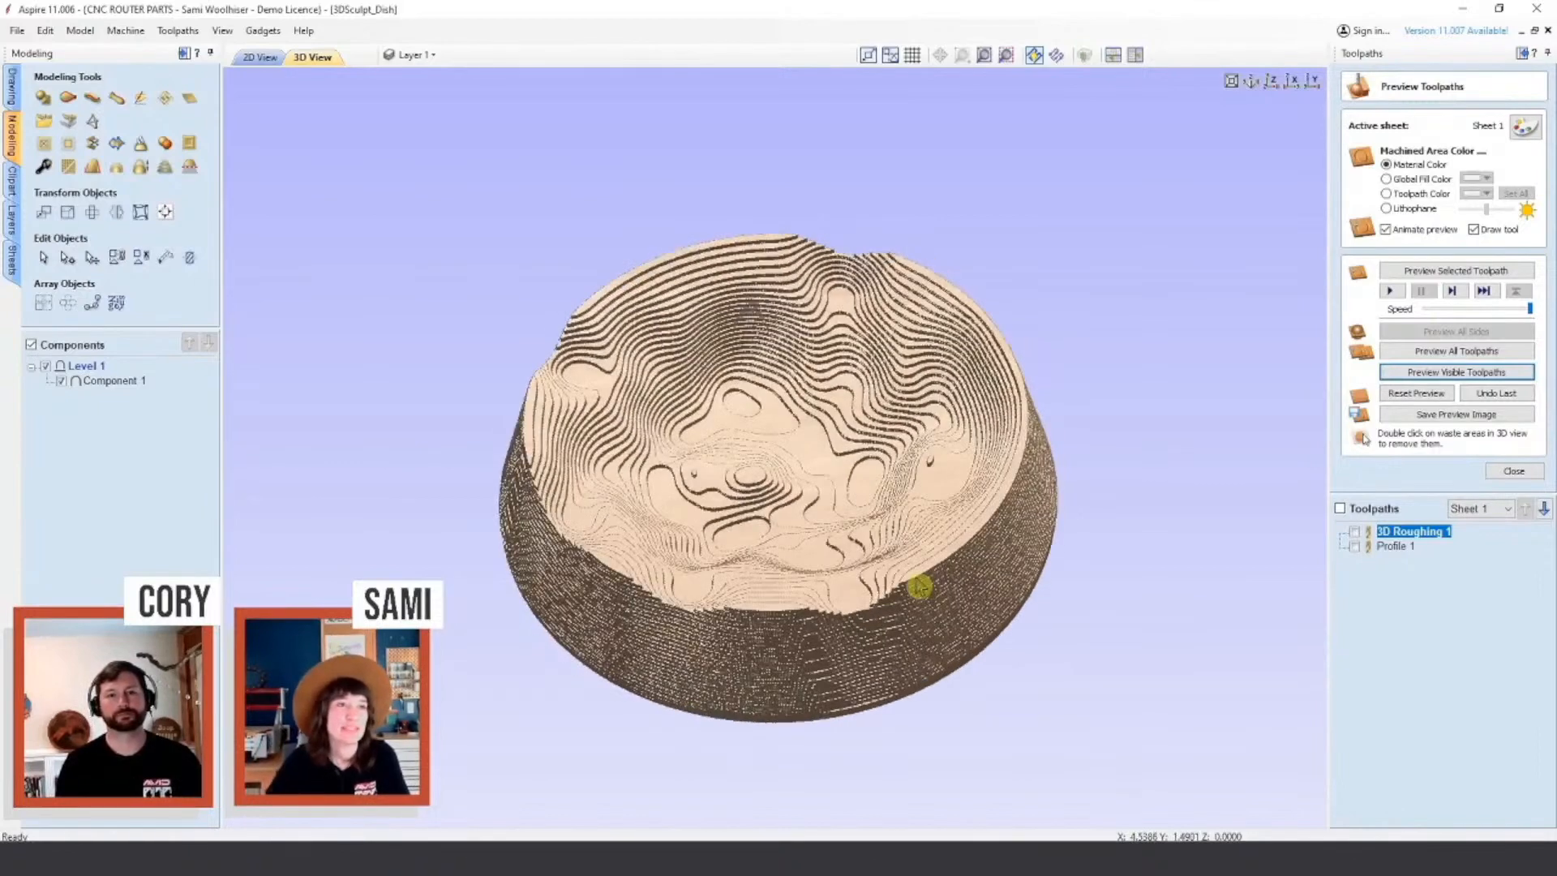